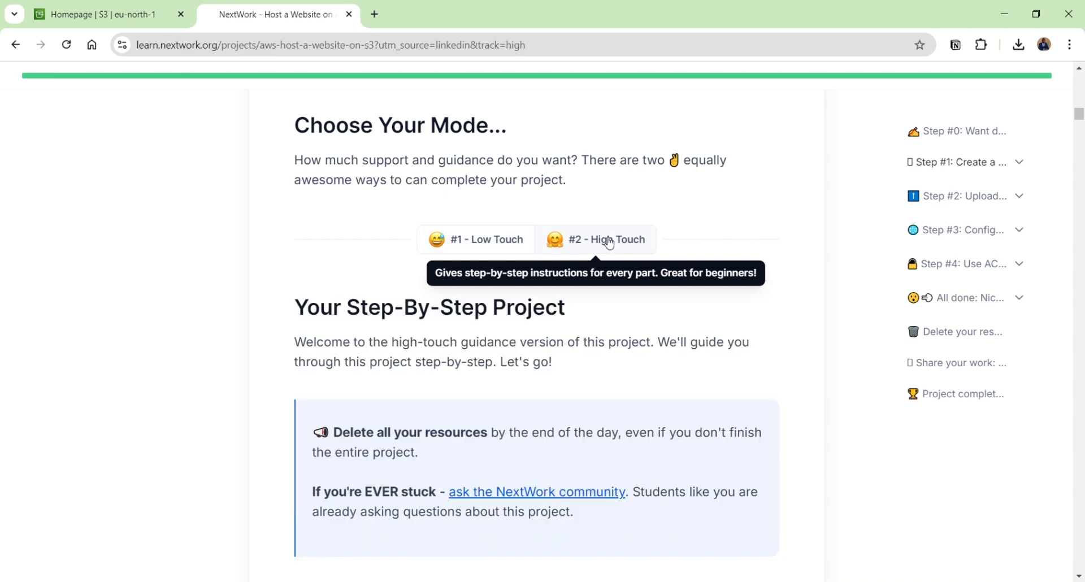
Read the project guide from the mode choice through Step #1 on creating a bucket, and return to the S3 console.
scroll(616, 304, "down", 3)
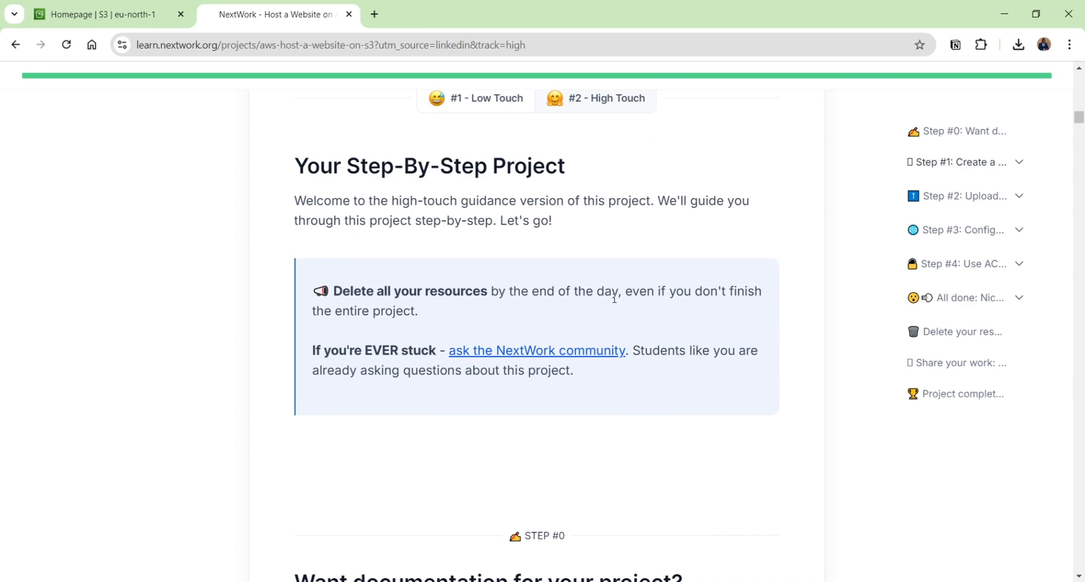
scroll(615, 301, "down", 1)
scroll(616, 300, "up", 2)
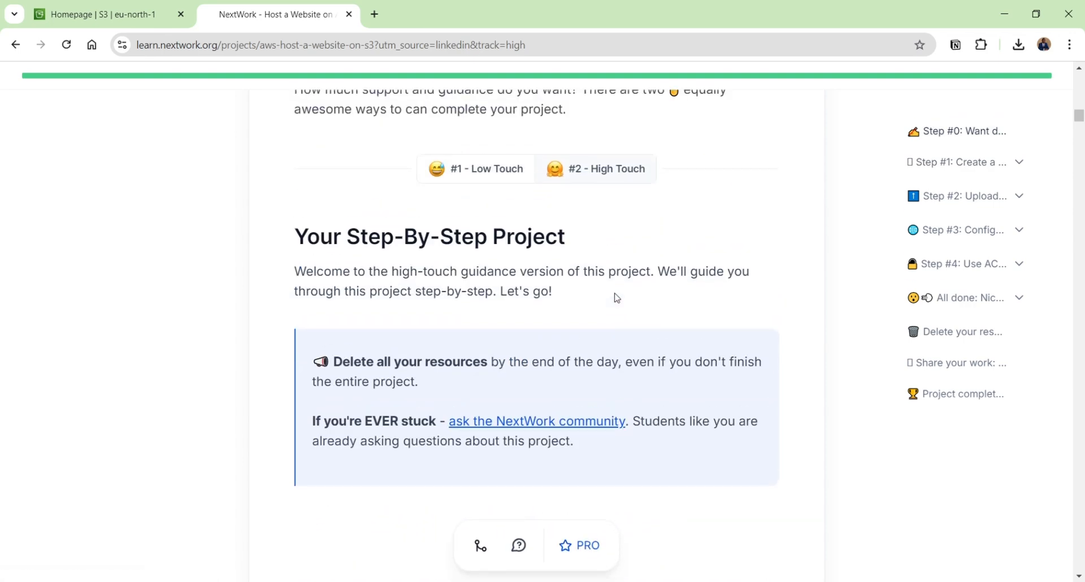
scroll(618, 286, "up", 1)
scroll(621, 288, "down", 1)
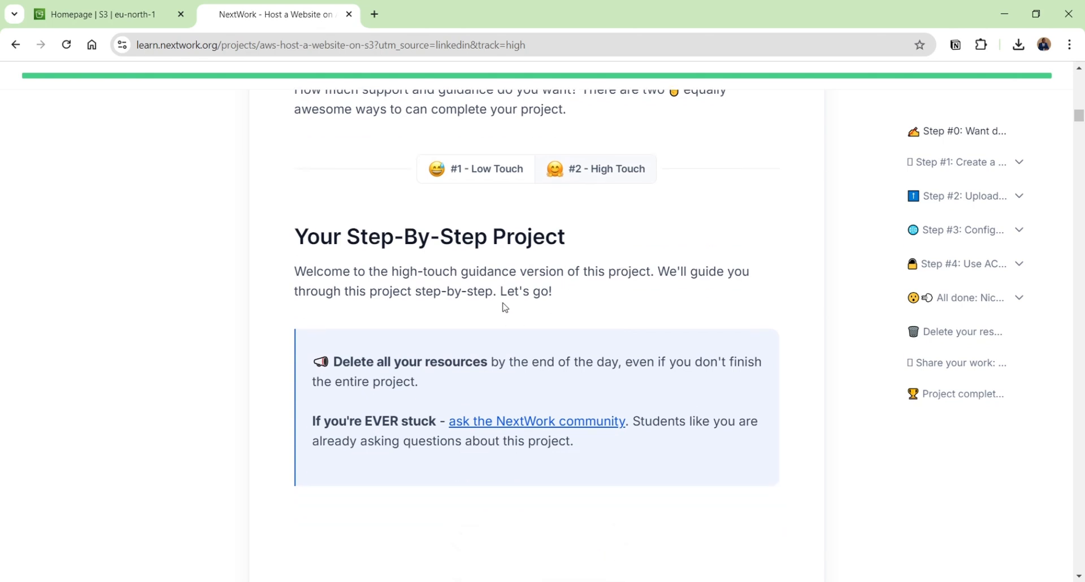
scroll(501, 274, "down", 7)
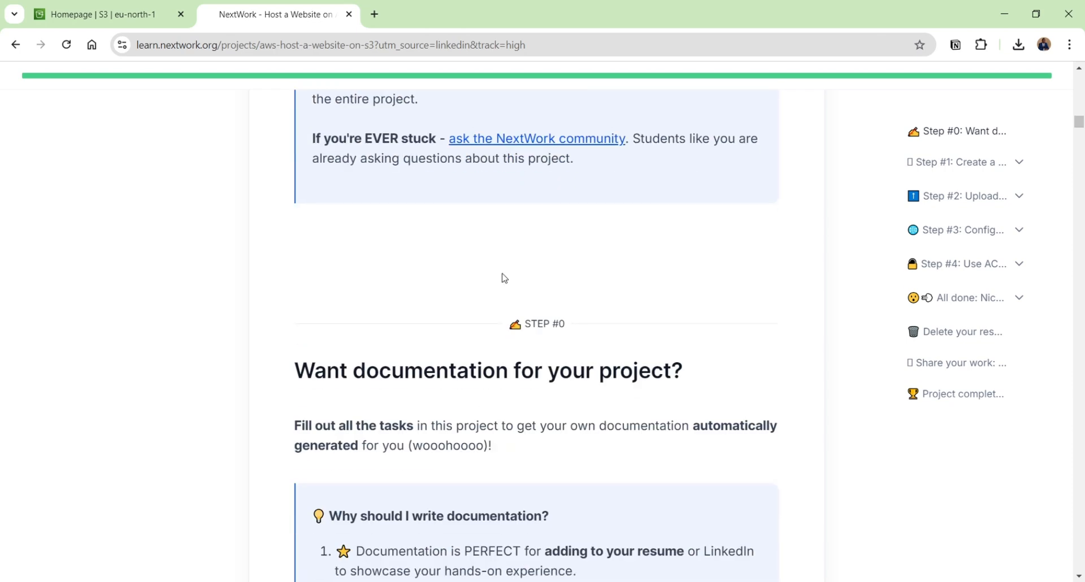
scroll(509, 272, "down", 1)
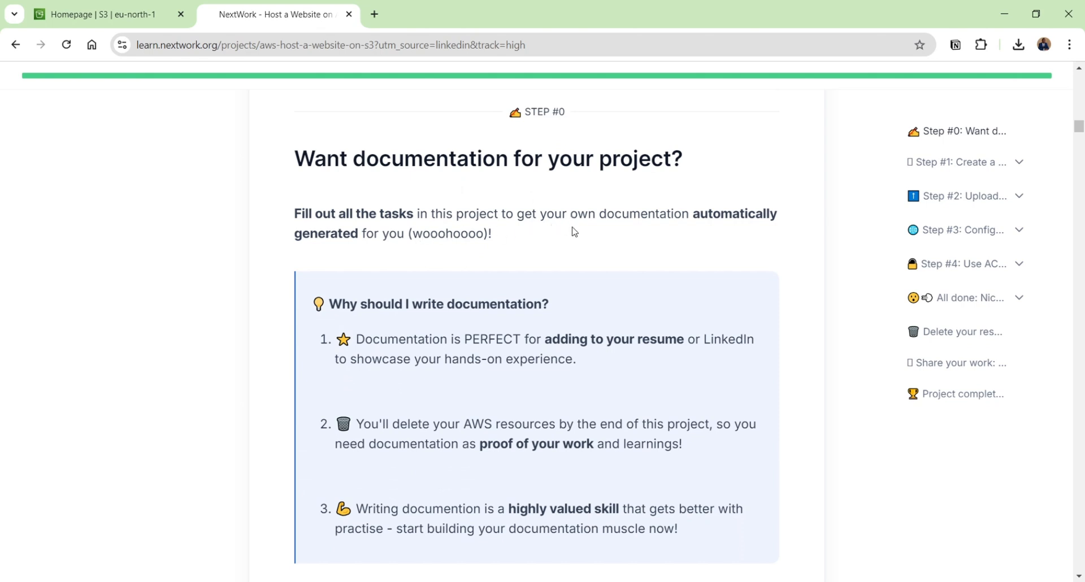
scroll(573, 228, "down", 2)
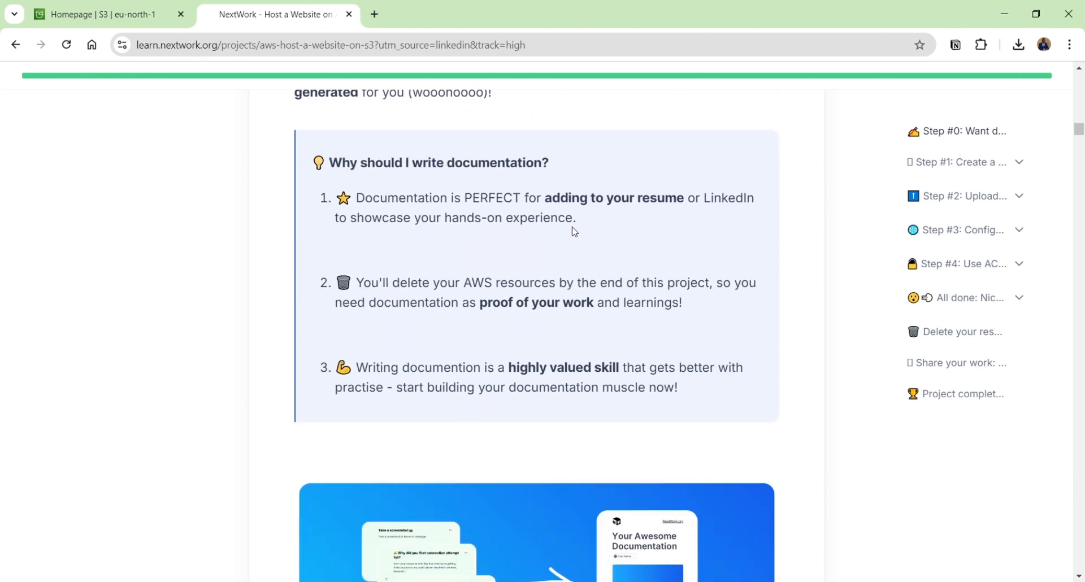
scroll(574, 232, "down", 10)
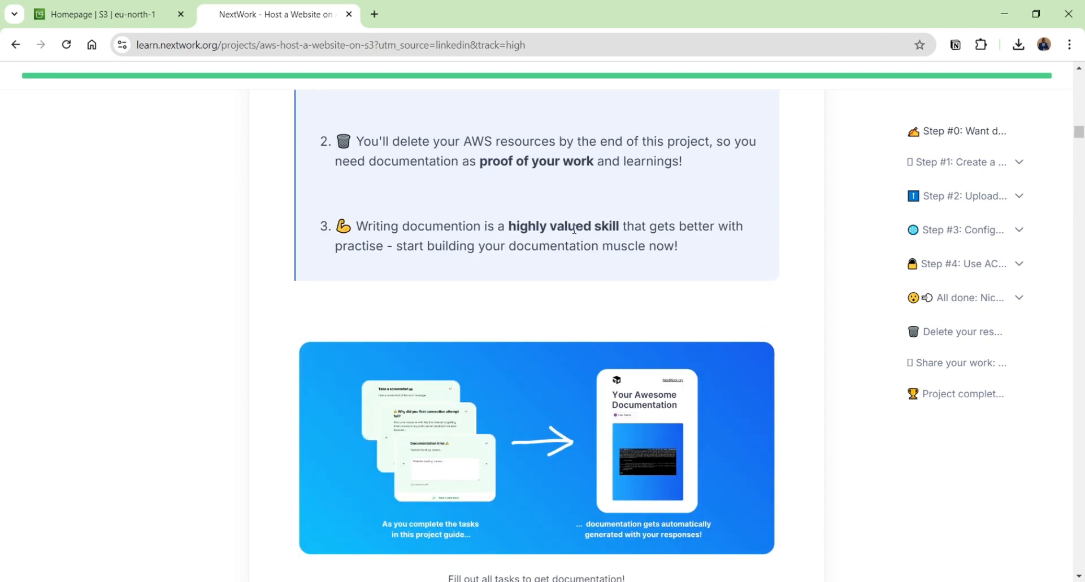
scroll(574, 232, "down", 8)
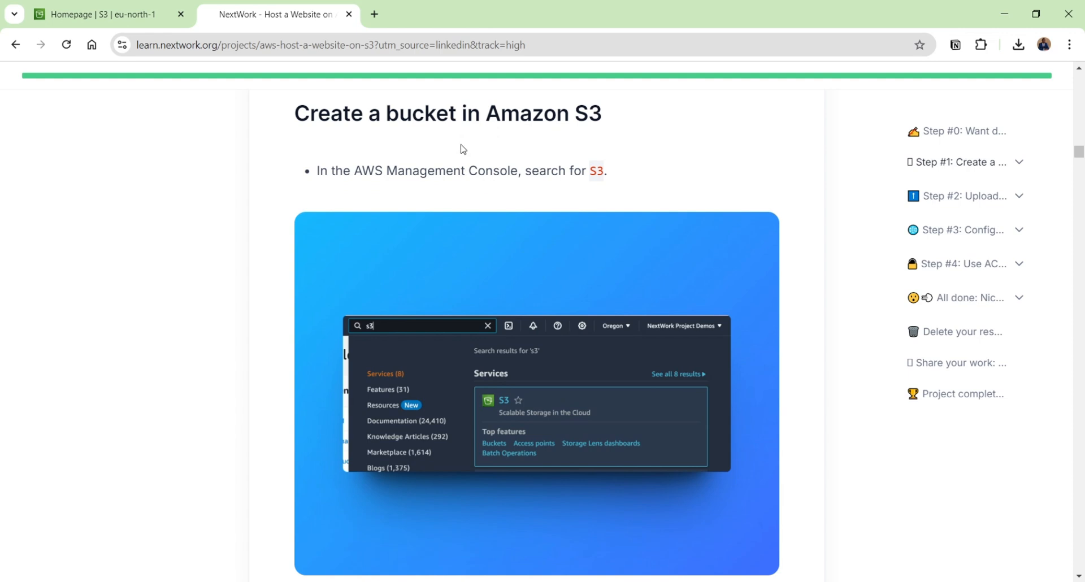
scroll(503, 123, "up", 1)
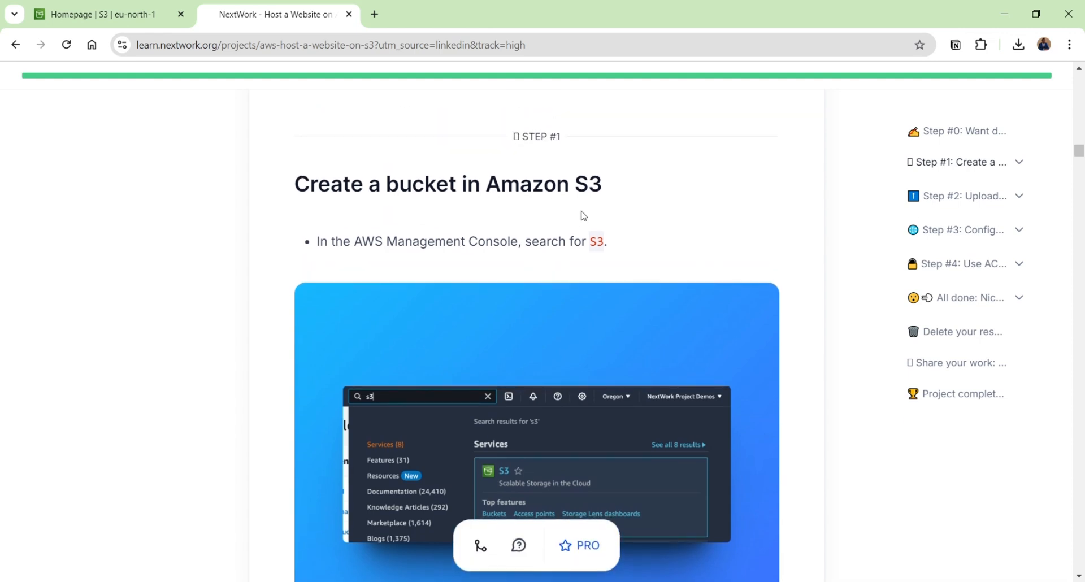
left_click(137, 27)
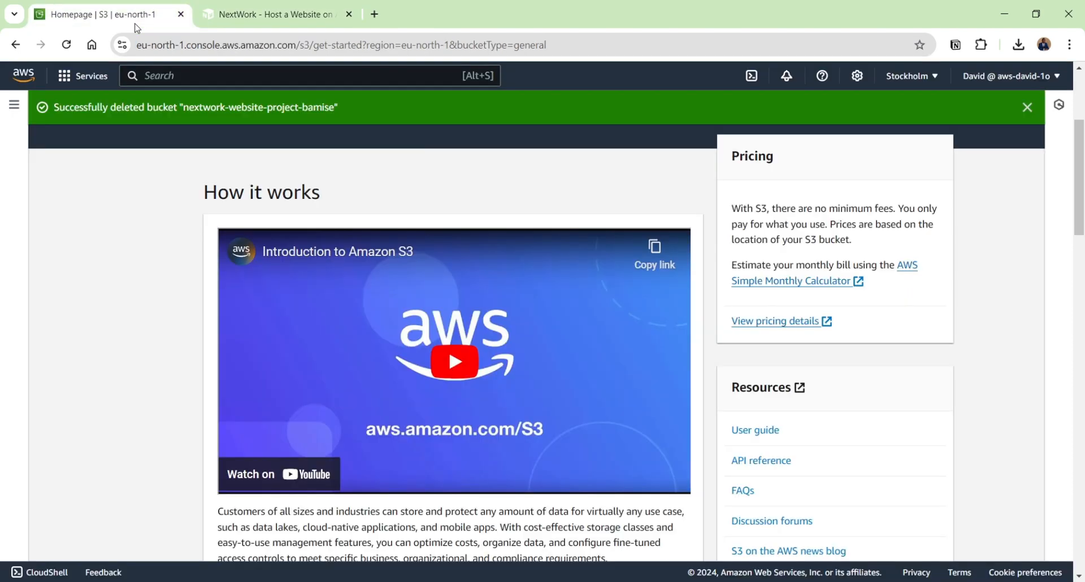
left_click(269, 45)
type("a")
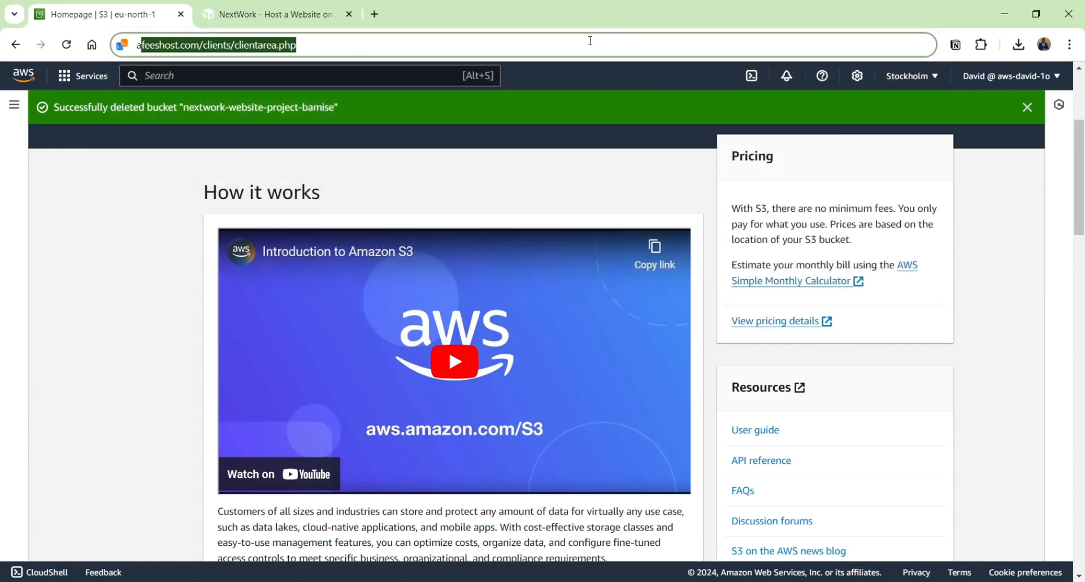
left_click(537, 45)
key("ctrl+a")
key("BackSpace")
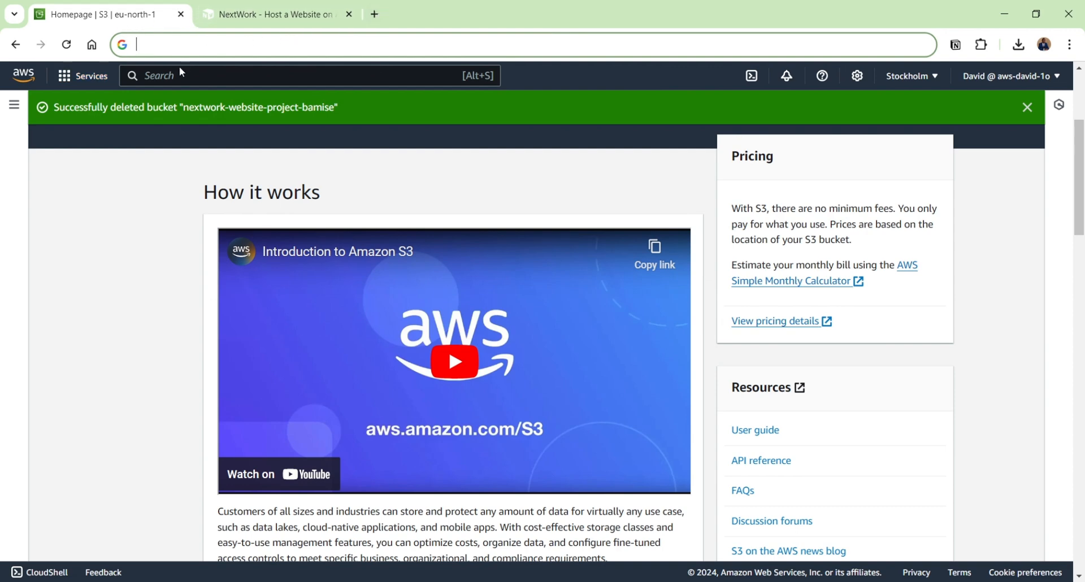
Search the AWS console for s3 and open the S3 service.
left_click(162, 84)
type("s3")
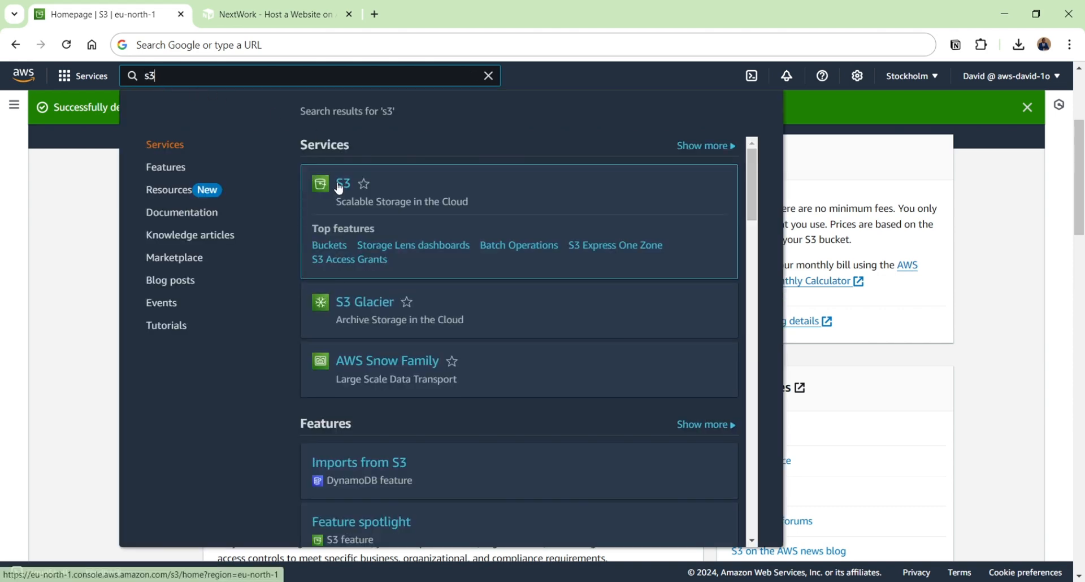
left_click(338, 184)
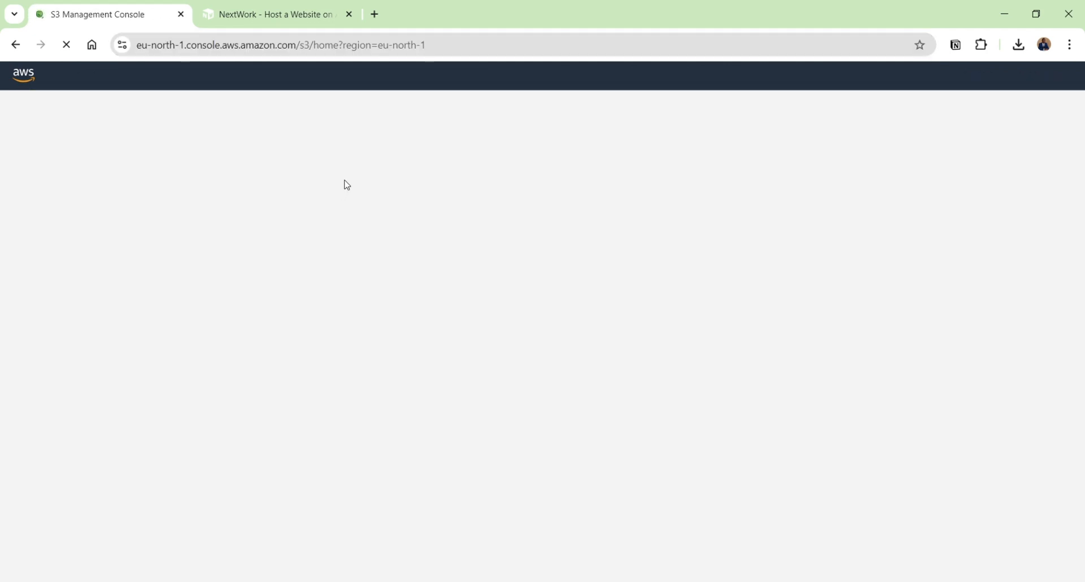
Check the guide's instructions following the S3 search and start creating a bucket in the S3 console.
left_click(279, 12)
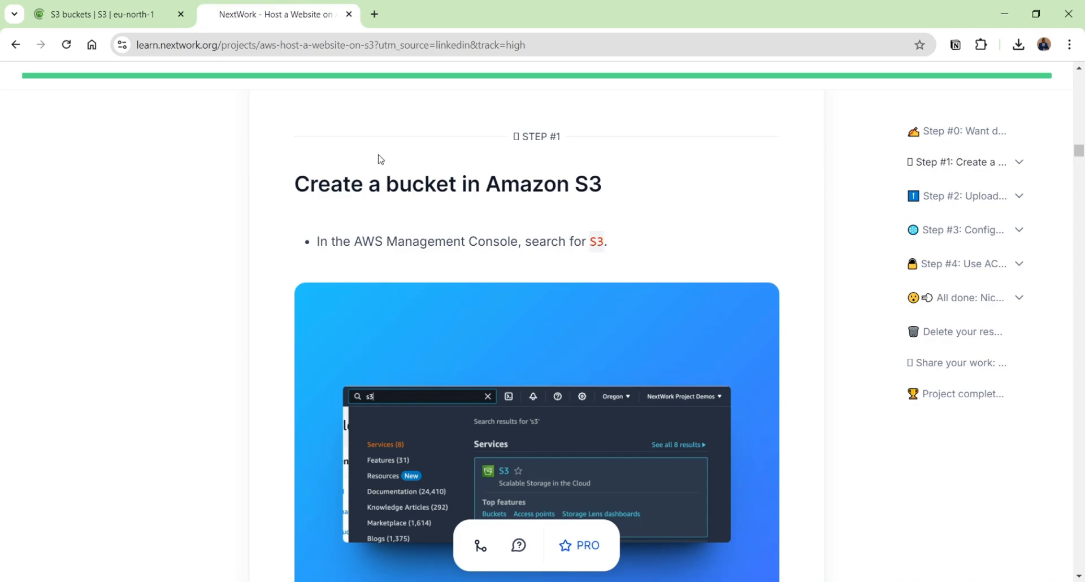
scroll(525, 319, "down", 3)
scroll(525, 320, "down", 6)
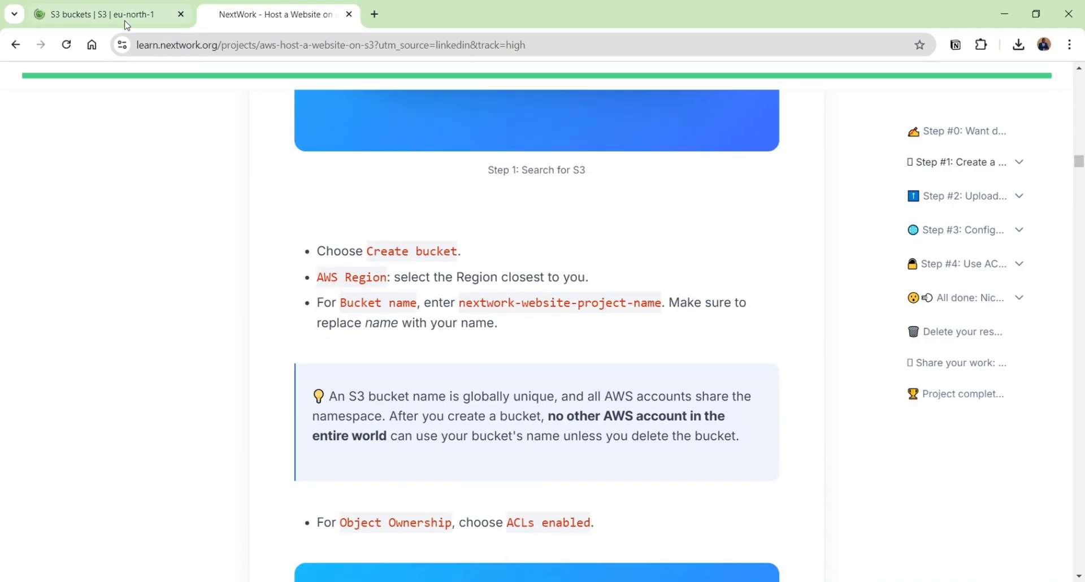
left_click(126, 22)
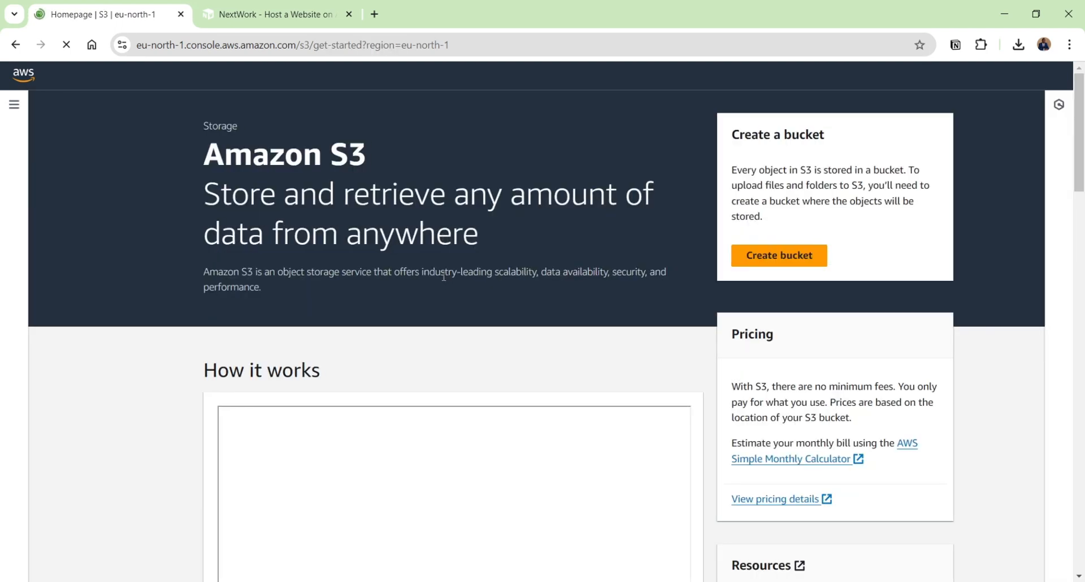
left_click(793, 265)
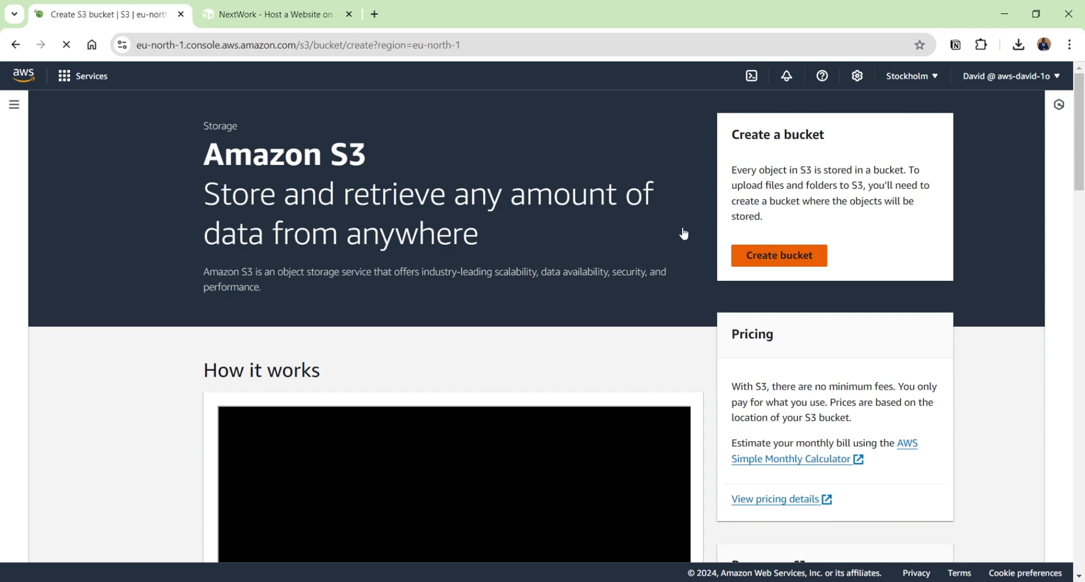
Check the guide's instructions for the AWS Region, bucket name and Object Ownership, and return to the bucket creation form.
left_click(296, 13)
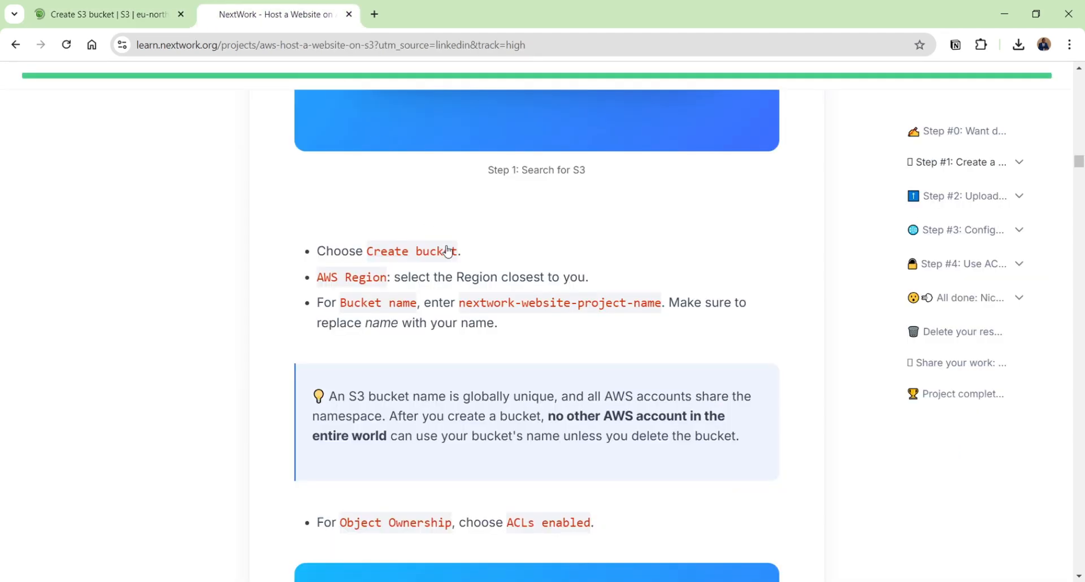
scroll(442, 243, "down", 2)
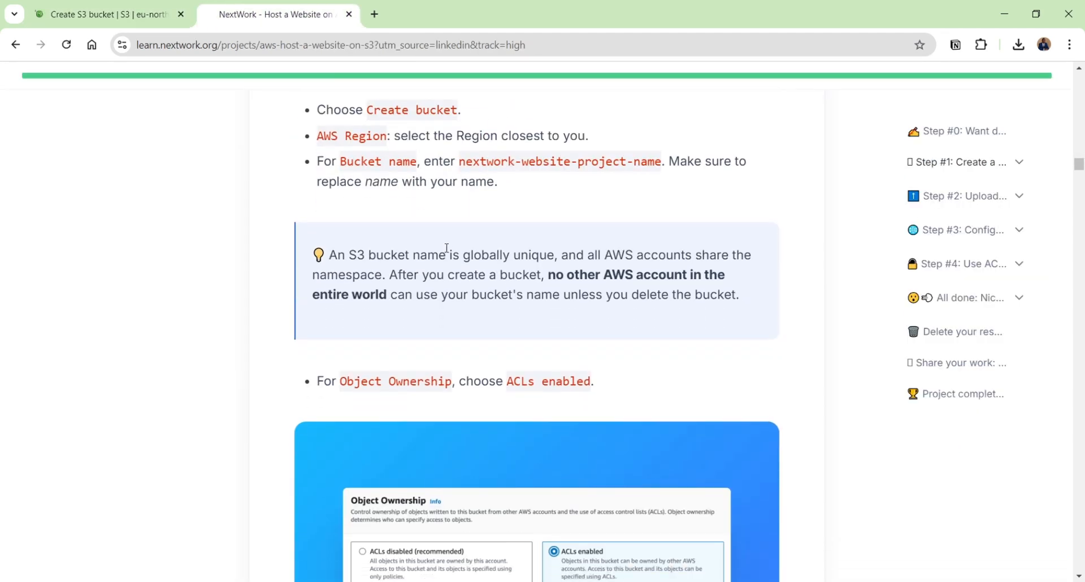
left_click(144, 23)
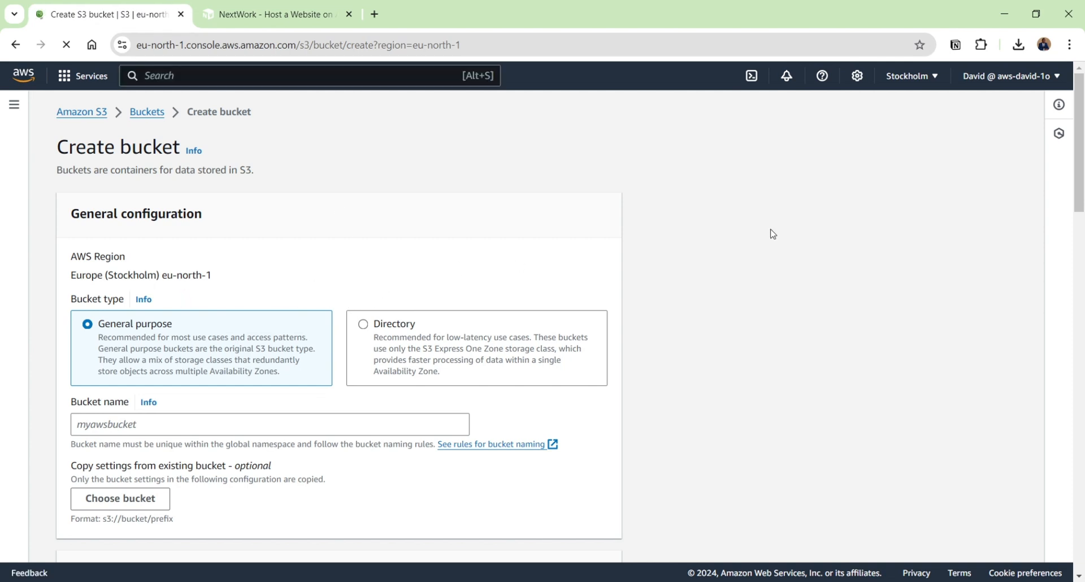
Look through the AWS regions offered in the console's region list without picking a different one.
left_click(902, 80)
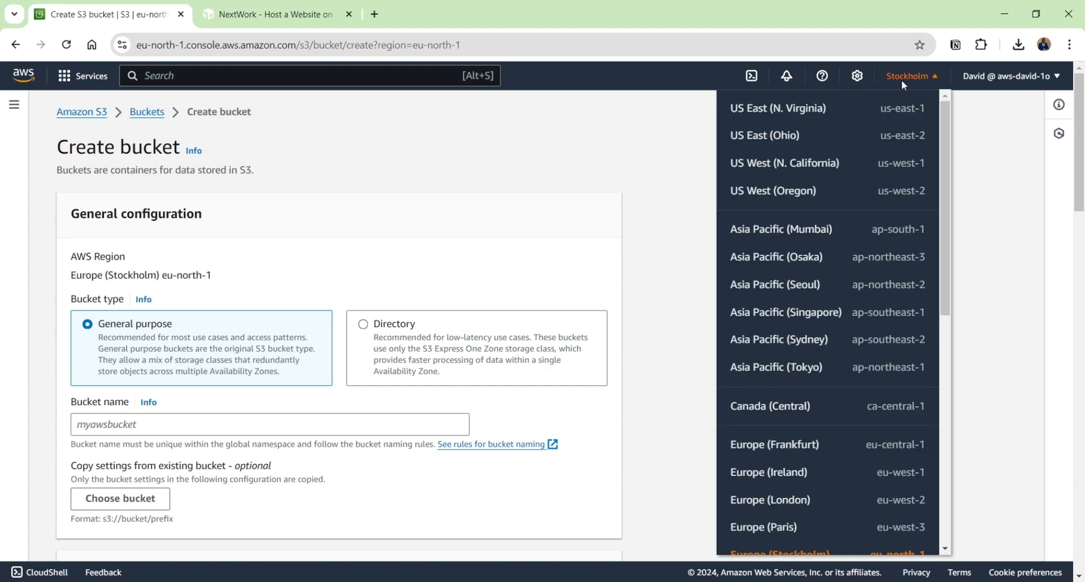
scroll(872, 473, "down", 3)
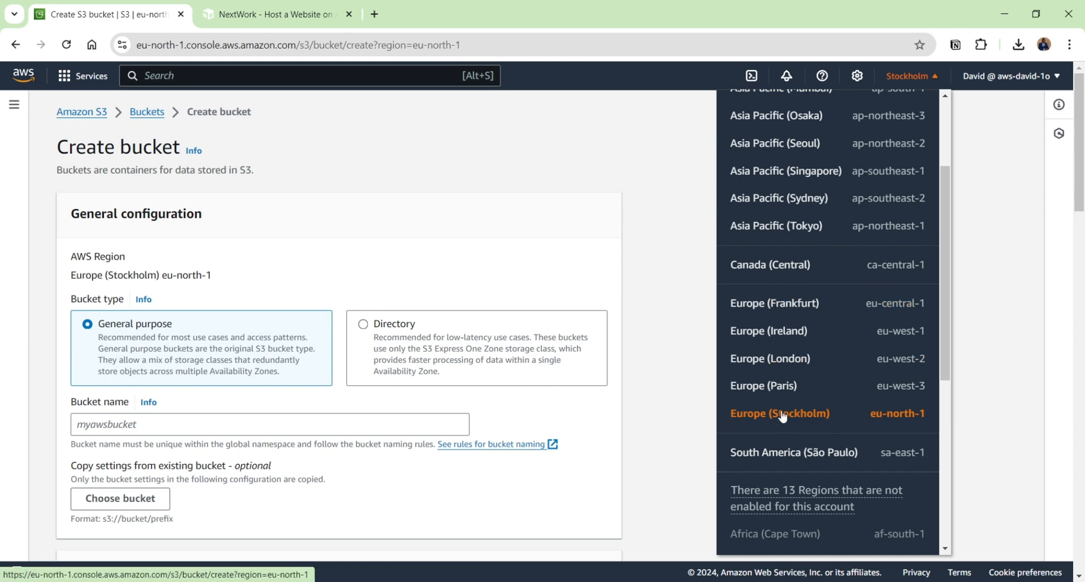
left_click(501, 302)
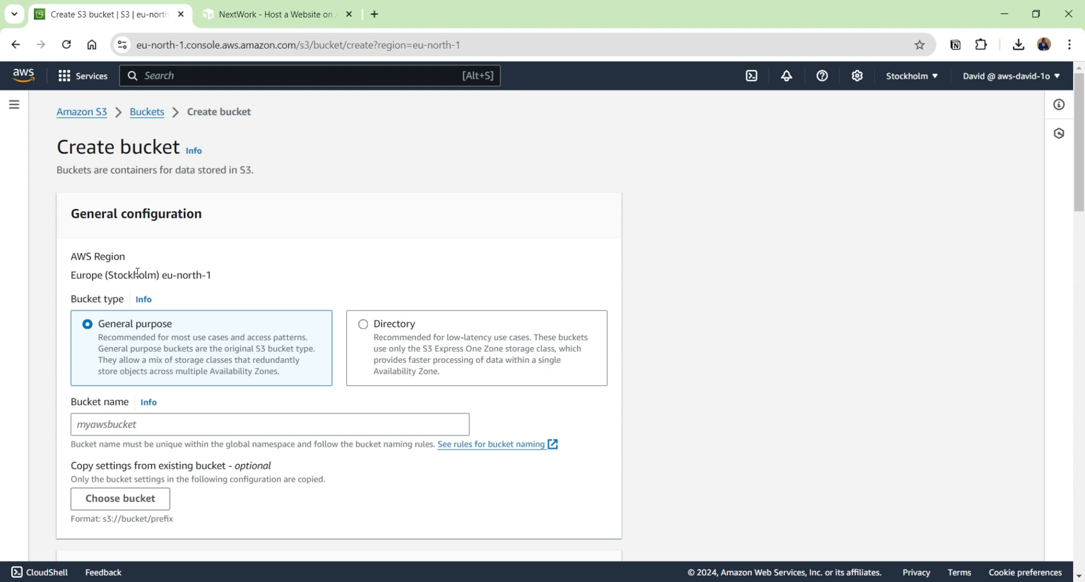
scroll(137, 272, "down", 1)
left_click(912, 77)
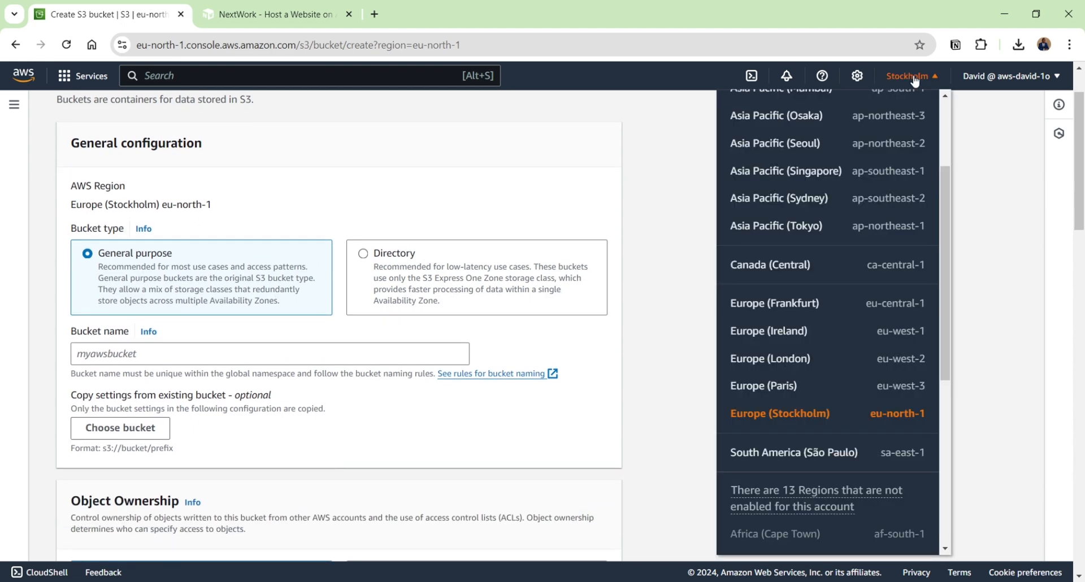
left_click(621, 199)
left_click(910, 79)
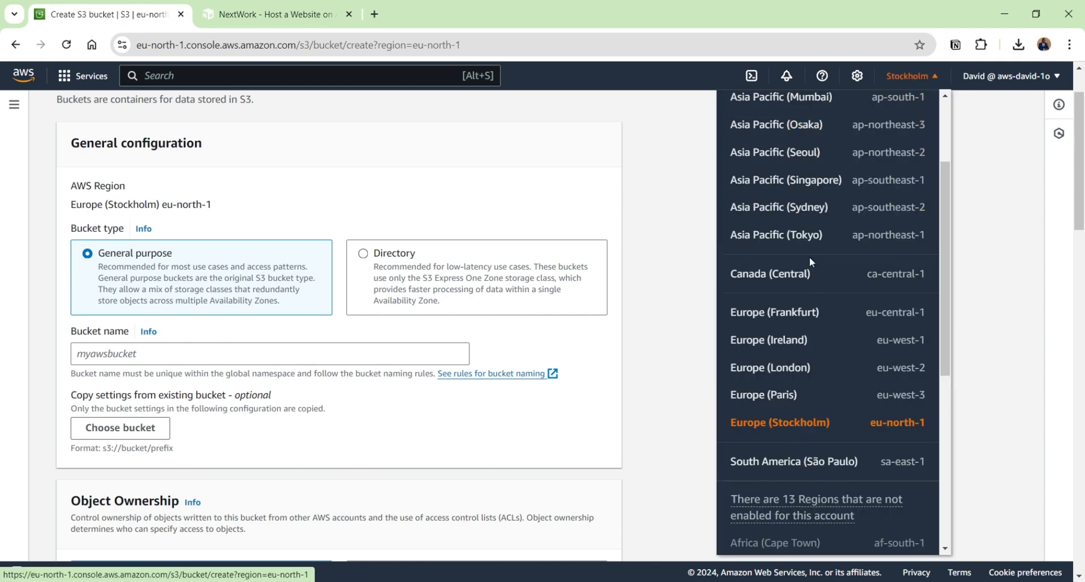
left_click(638, 288)
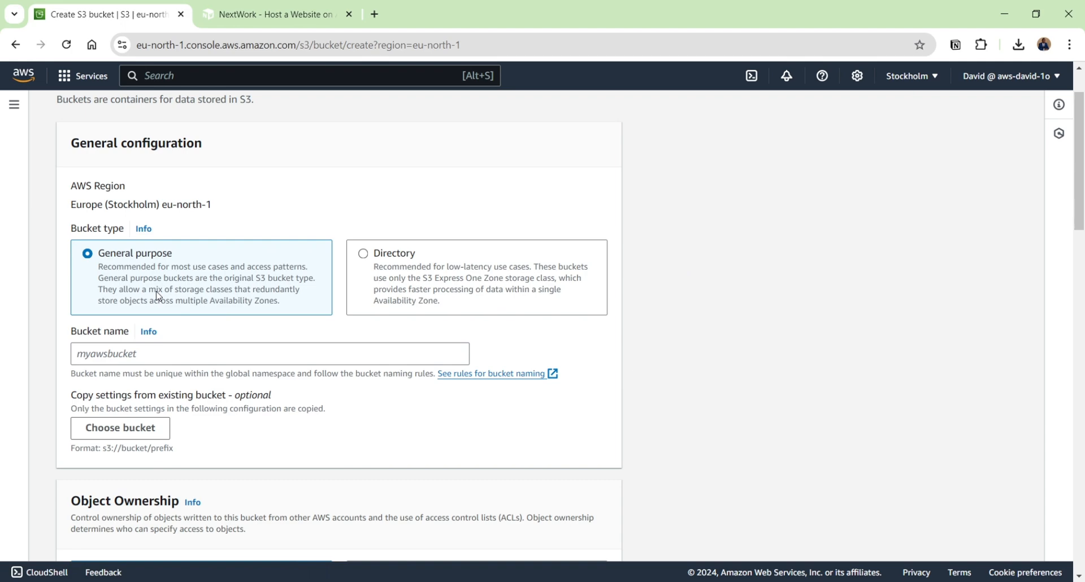
Set the bucket name to the guide's prefix nextwork-website-project- followed by a personal name.
scroll(294, 294, "down", 1)
left_click(233, 280)
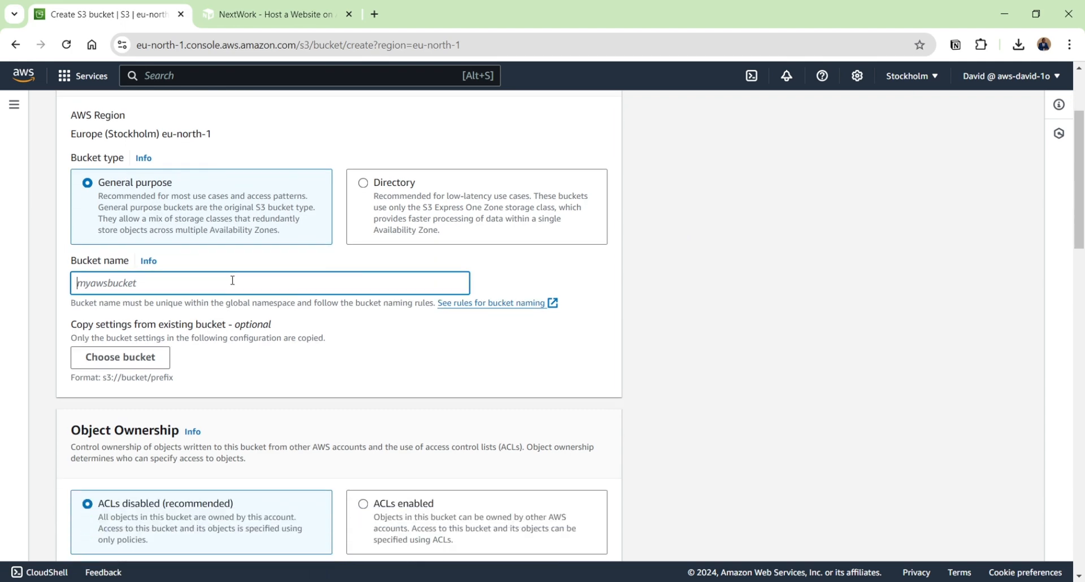
left_click(272, 22)
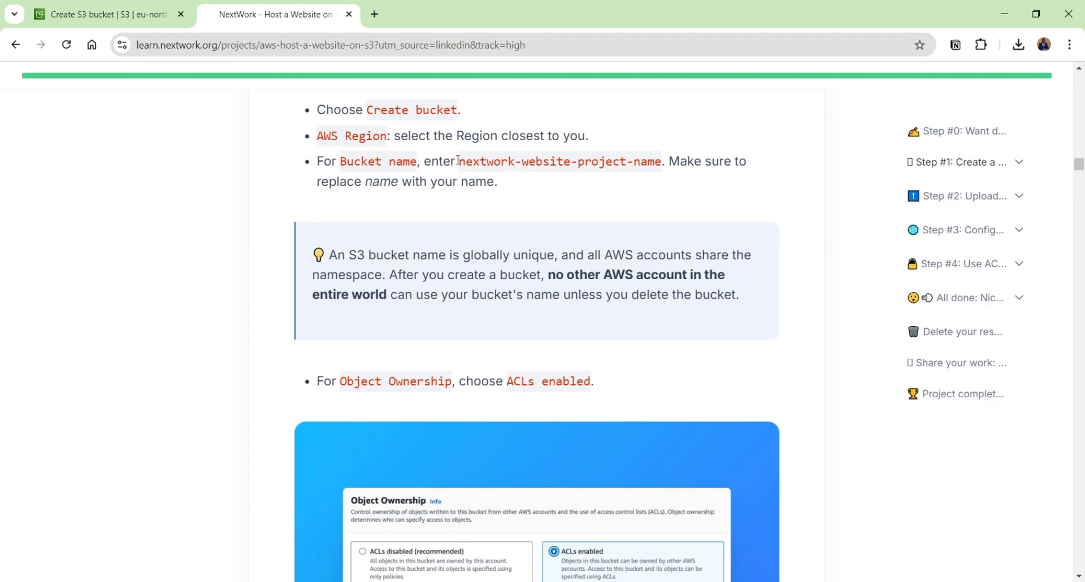
left_click_drag(459, 161, 581, 168)
left_click(132, 16)
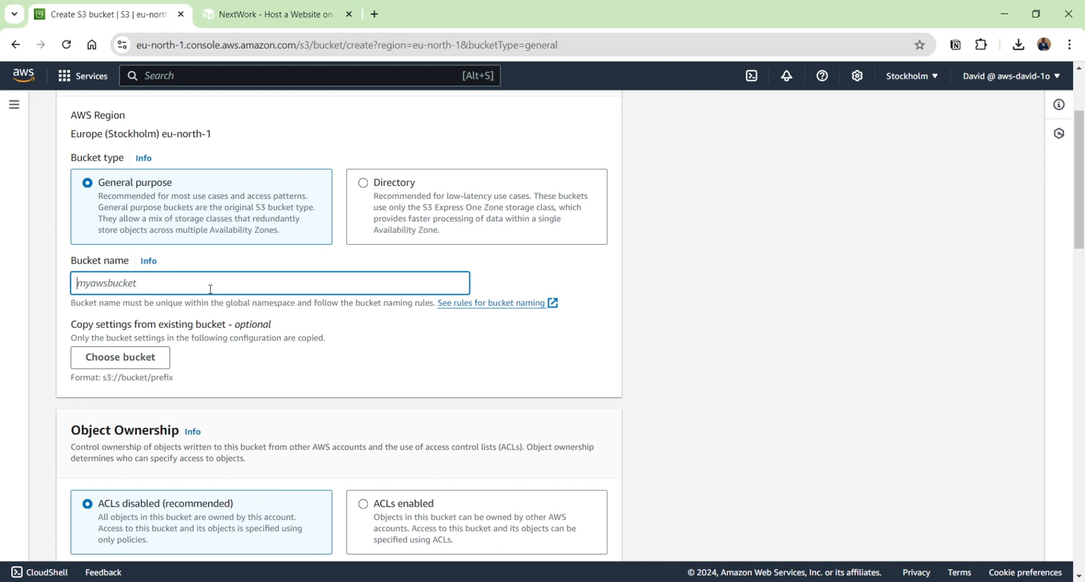
type("nextwork-website-project-")
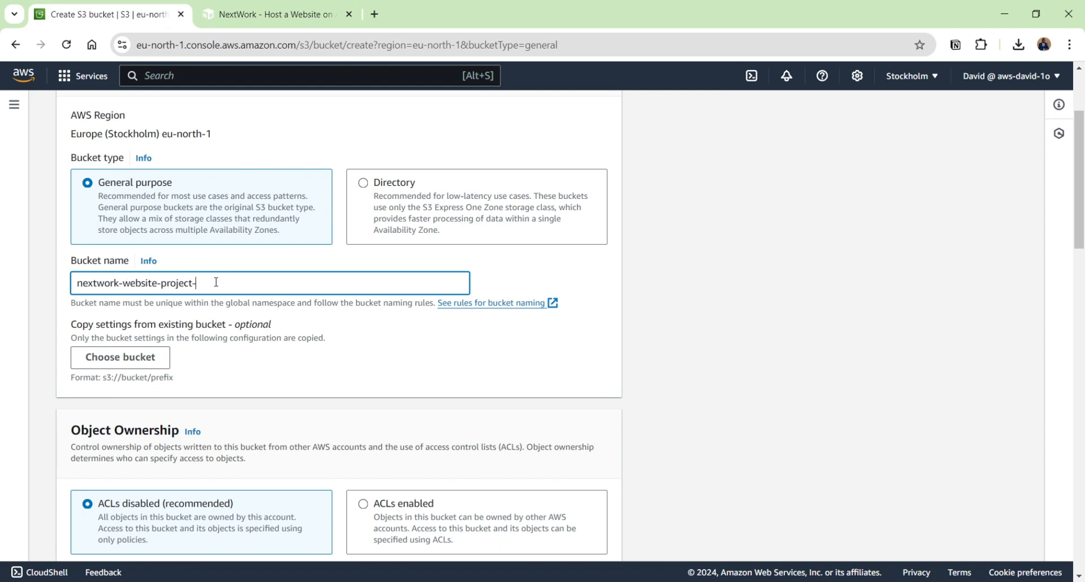
type("bamise")
Set the new bucket's Object Ownership to ACLs enabled.
scroll(280, 271, "down", 1)
scroll(262, 233, "down", 1)
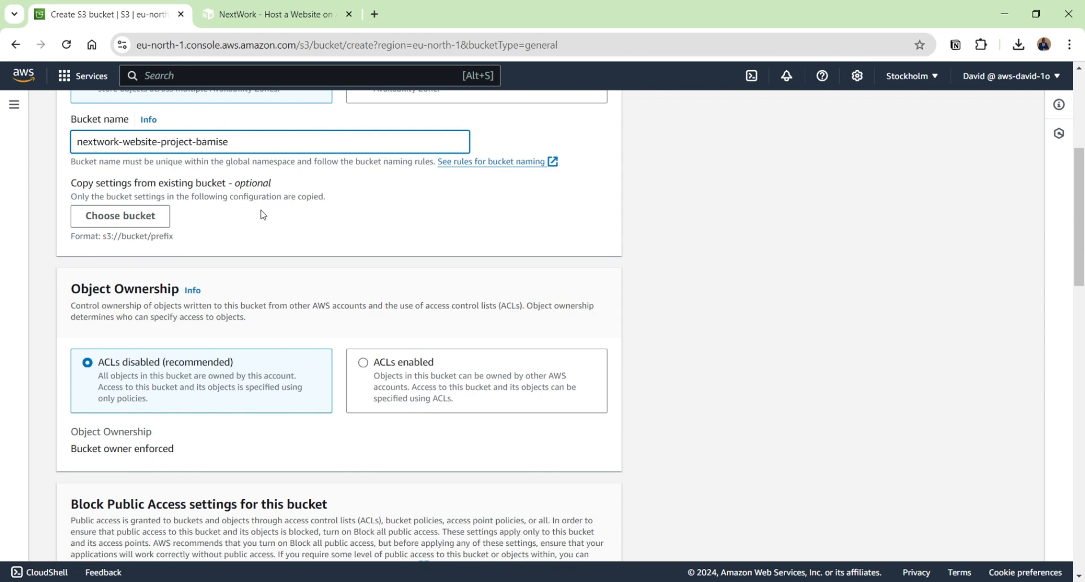
scroll(306, 244, "down", 1)
scroll(306, 245, "down", 2)
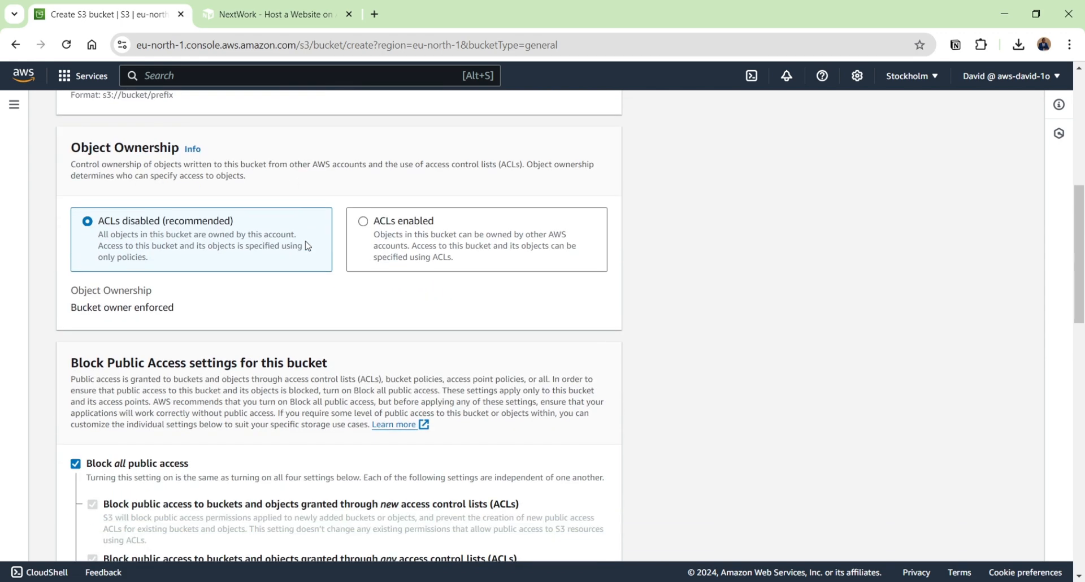
scroll(305, 240, "up", 2)
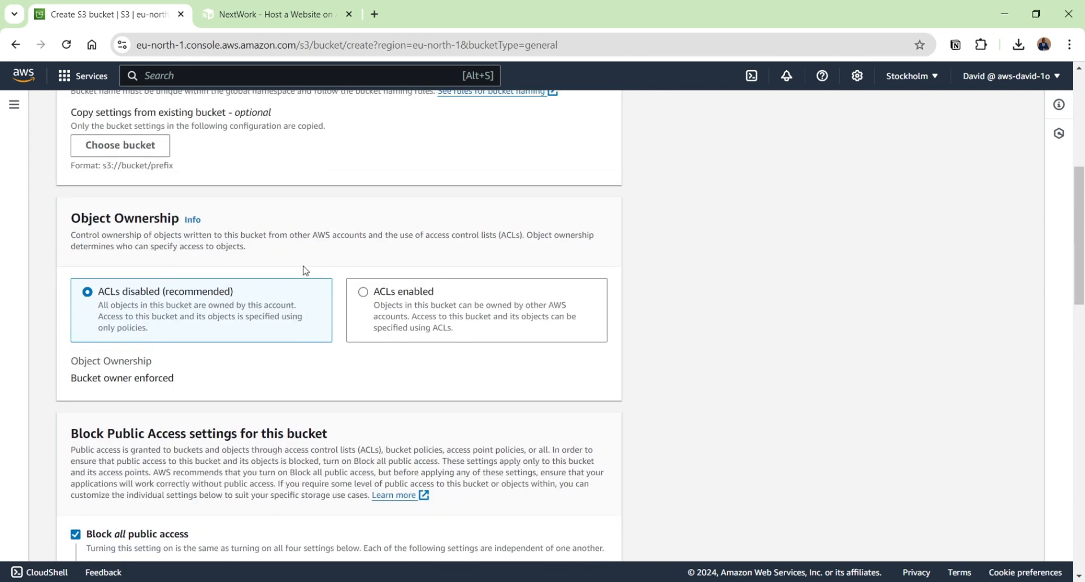
left_click(366, 300)
scroll(366, 298, "down", 1)
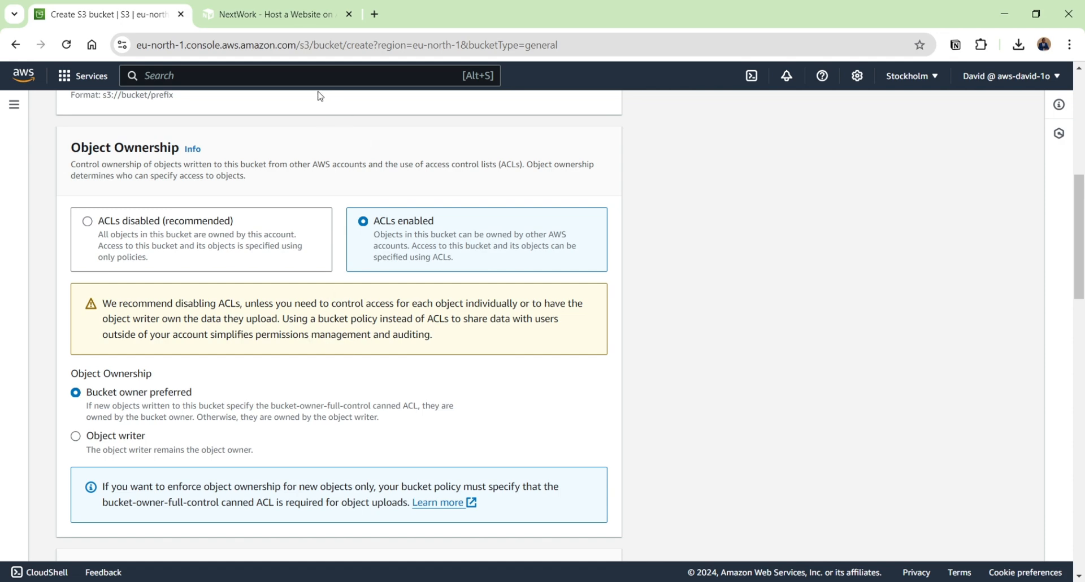
Check the guide's ownership and public access instructions, and turn off Block all public access for the new bucket.
left_click(259, 17)
scroll(395, 326, "down", 5)
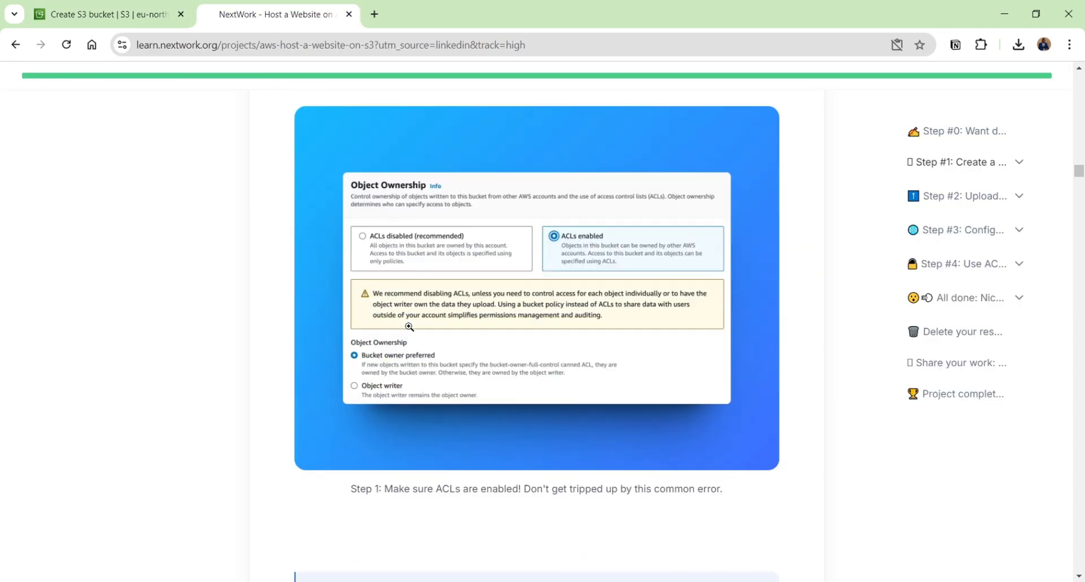
scroll(409, 327, "down", 7)
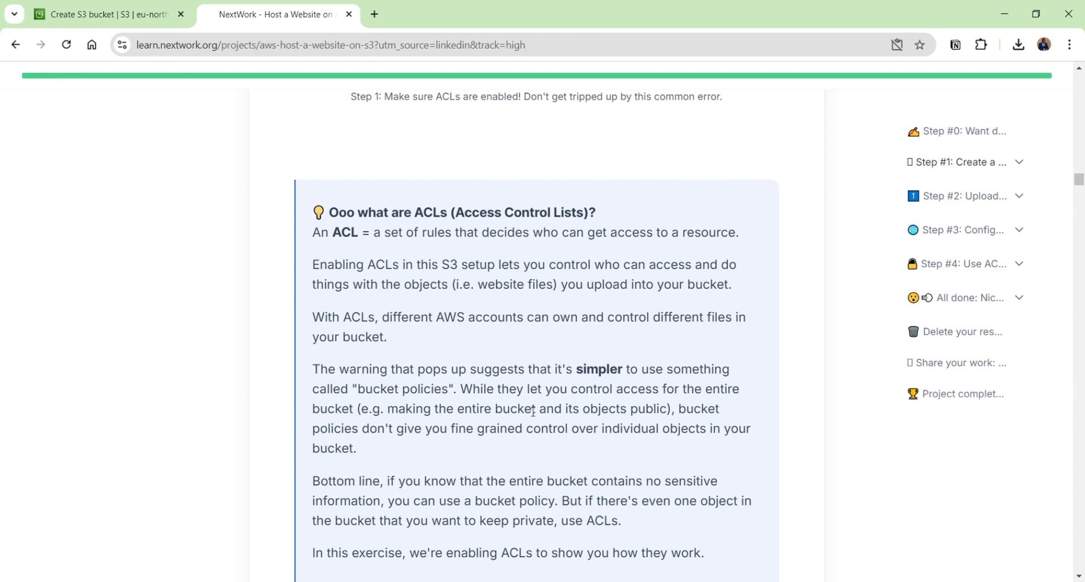
scroll(539, 433, "down", 5)
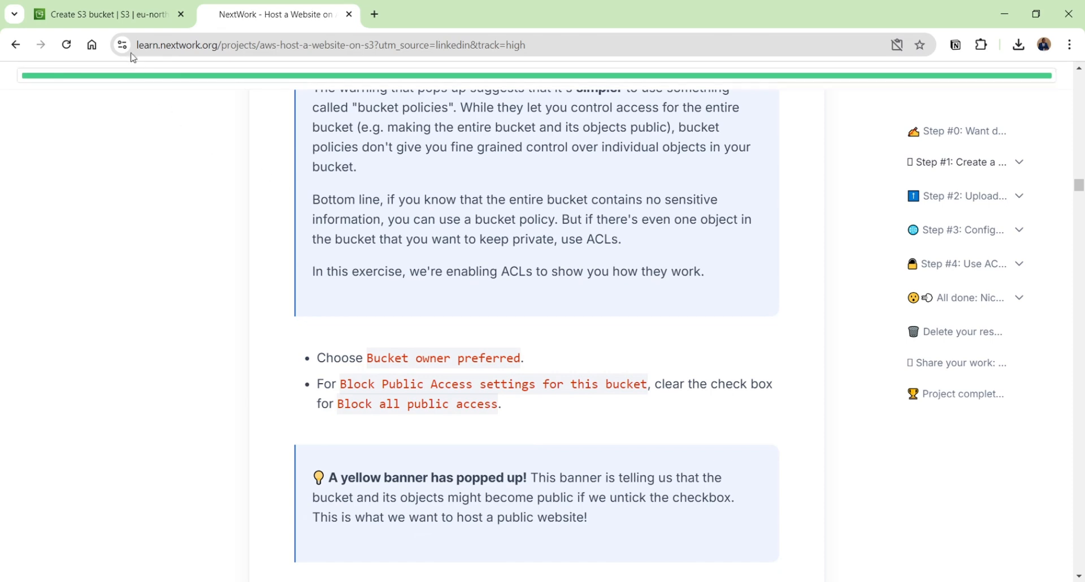
left_click(113, 16)
scroll(183, 387, "down", 4)
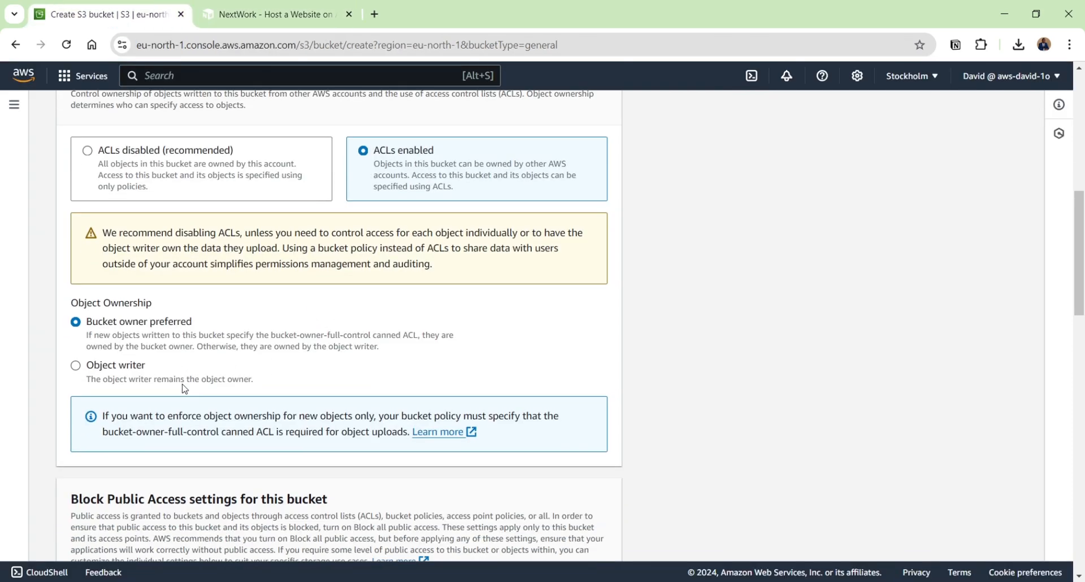
scroll(172, 259, "down", 3)
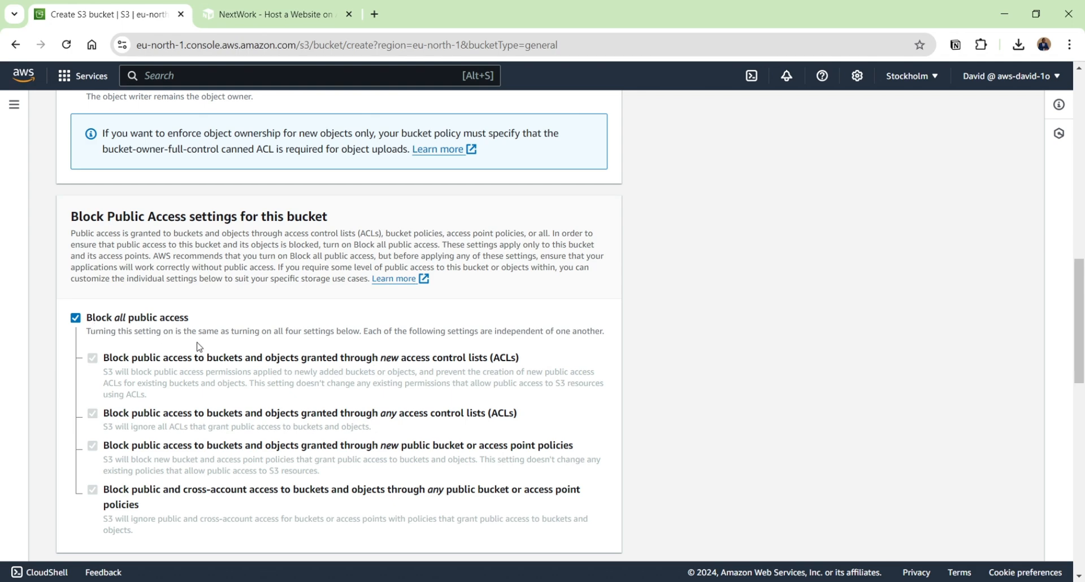
left_click(75, 319)
Check the guide's remaining bucket settings, and set Bucket Versioning to Enable in the bucket creation form.
left_click(294, 23)
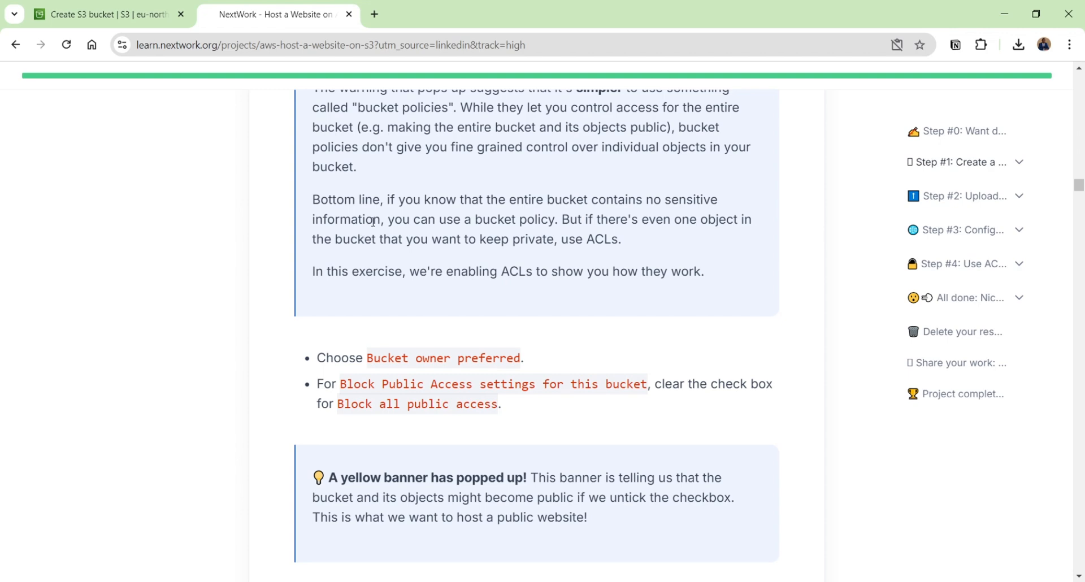
scroll(493, 403, "down", 2)
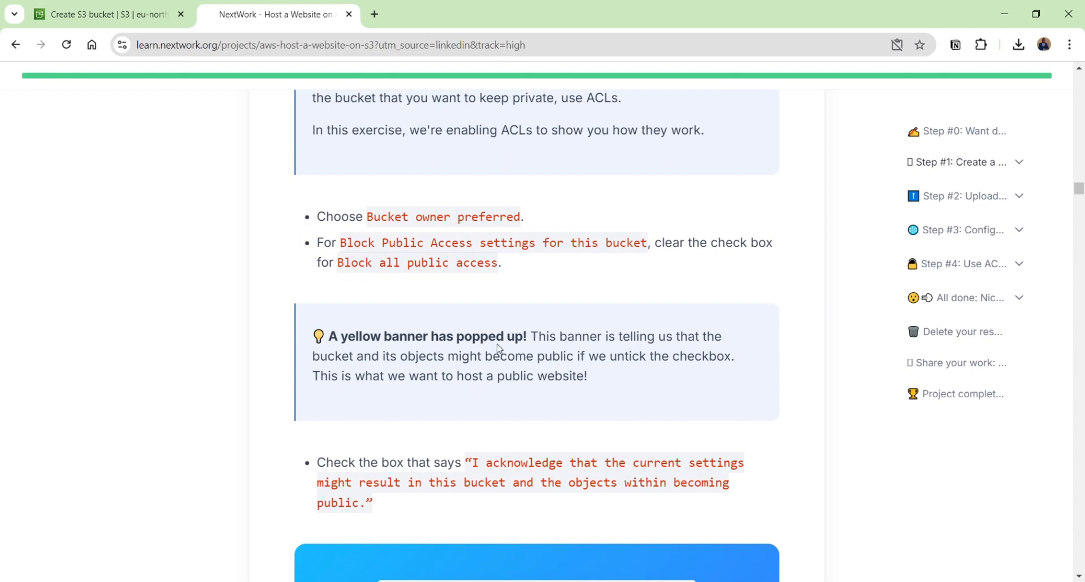
scroll(500, 349, "down", 10)
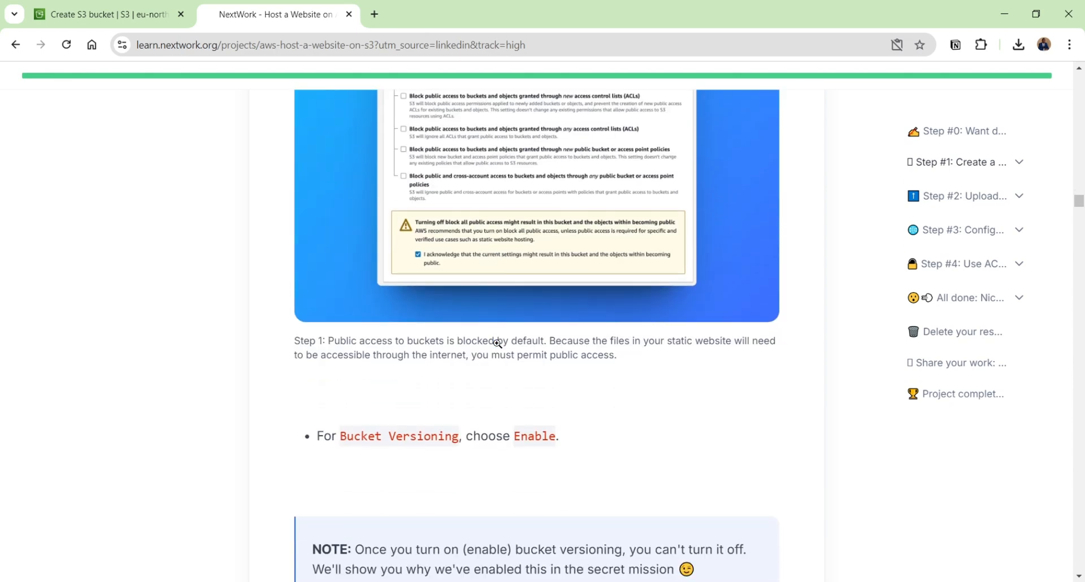
scroll(497, 343, "down", 5)
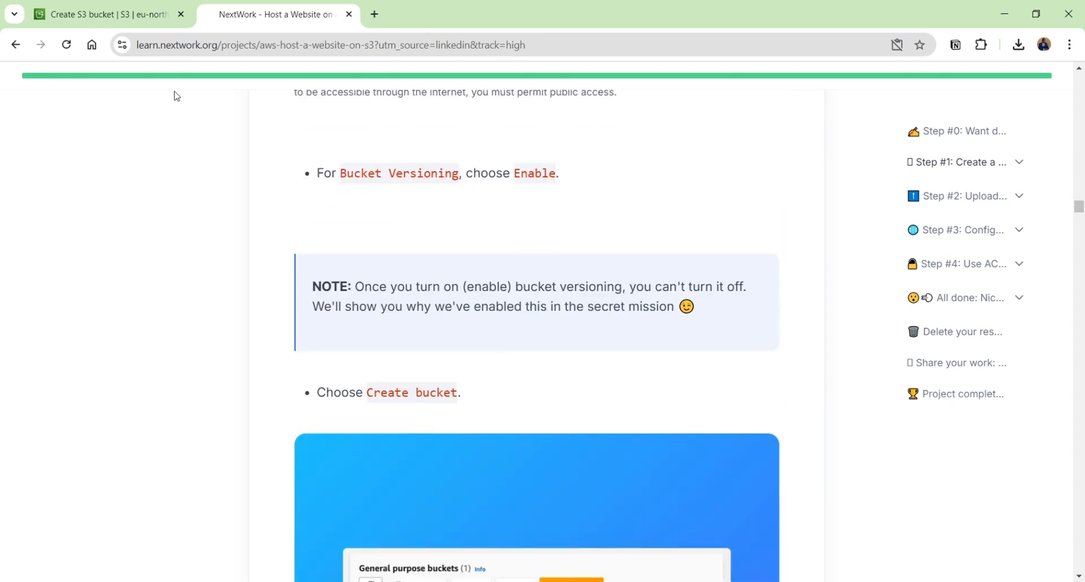
left_click(96, 13)
scroll(275, 364, "down", 9)
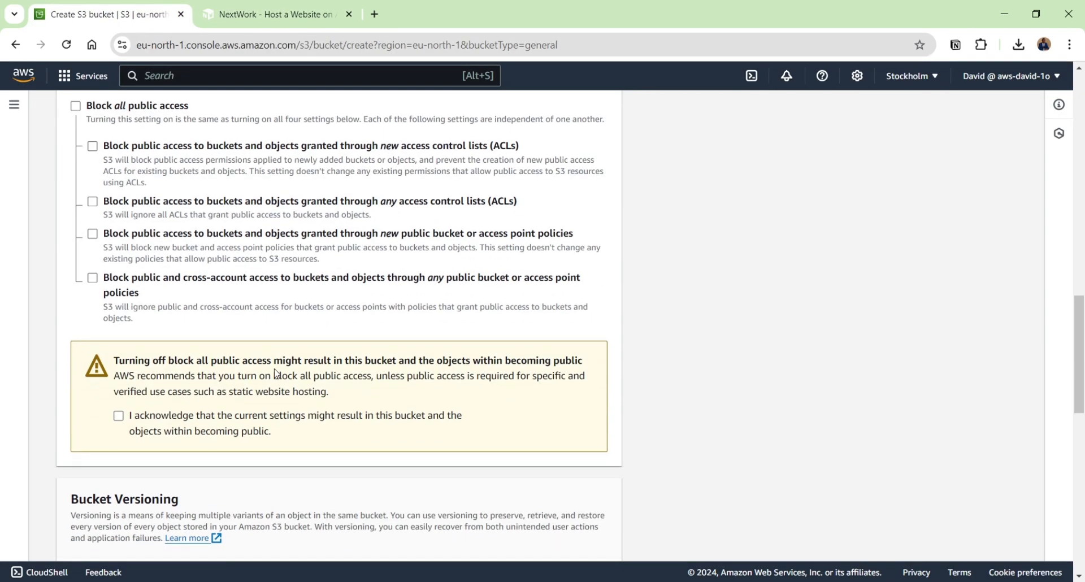
left_click(102, 334)
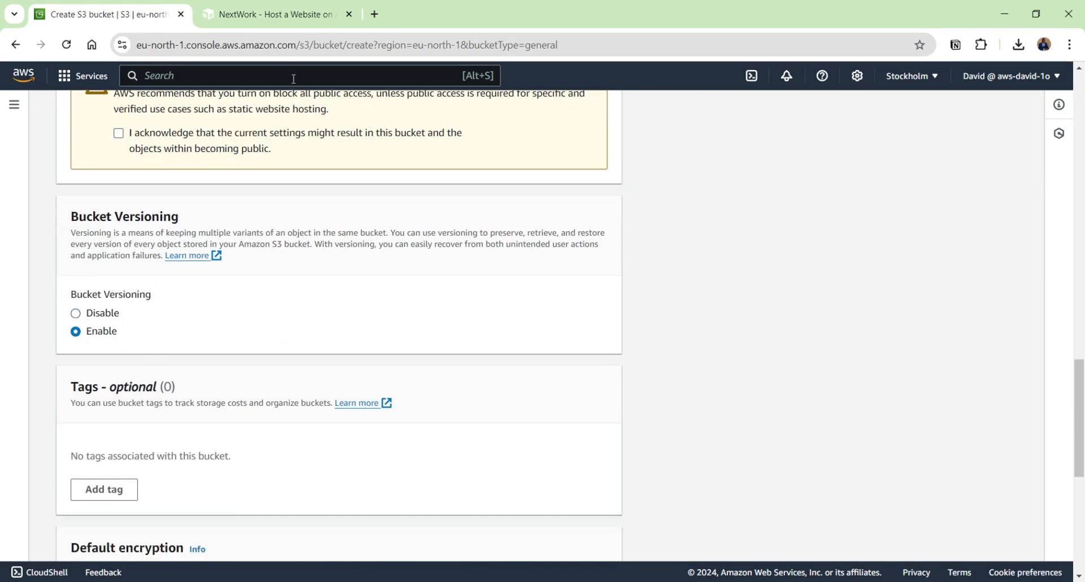
Check the guide's final bucket creation instruction, and try to create the bucket with the default encryption settings.
left_click(283, 15)
scroll(501, 294, "down", 4)
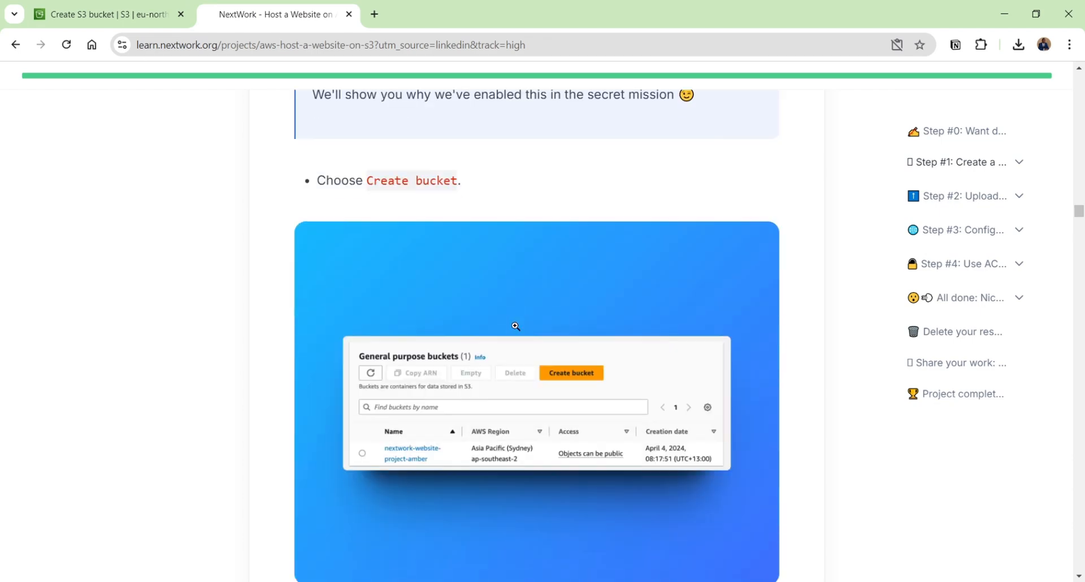
scroll(426, 196, "up", 1)
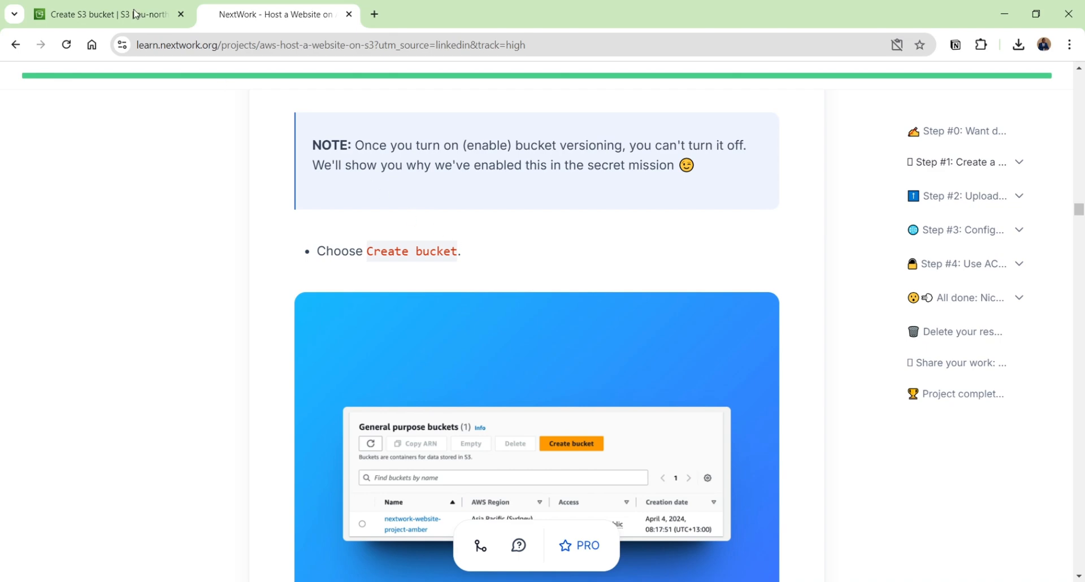
left_click(63, 17)
scroll(277, 272, "down", 2)
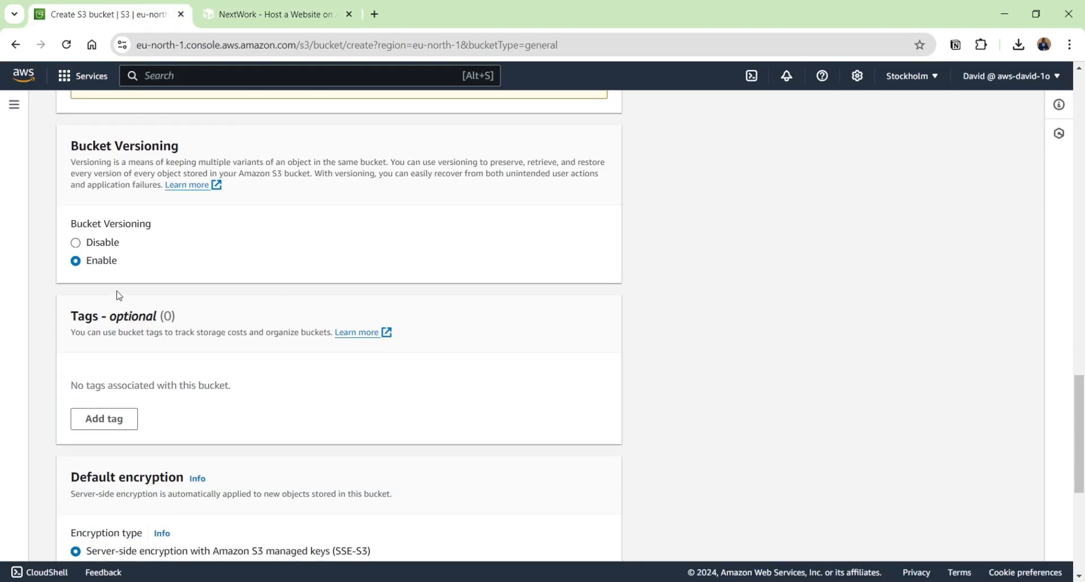
scroll(119, 295, "down", 6)
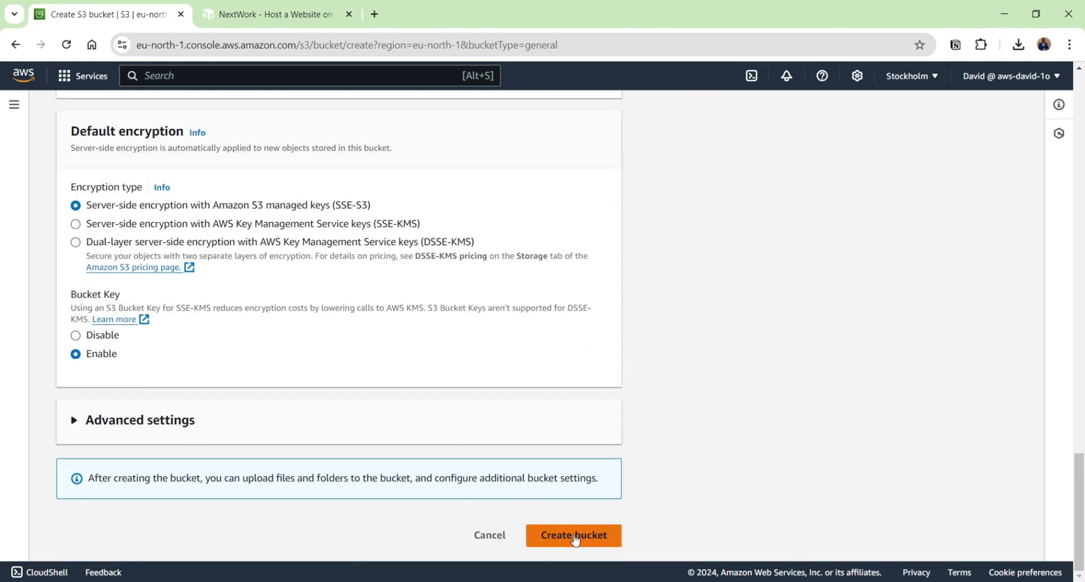
scroll(494, 414, "up", 1)
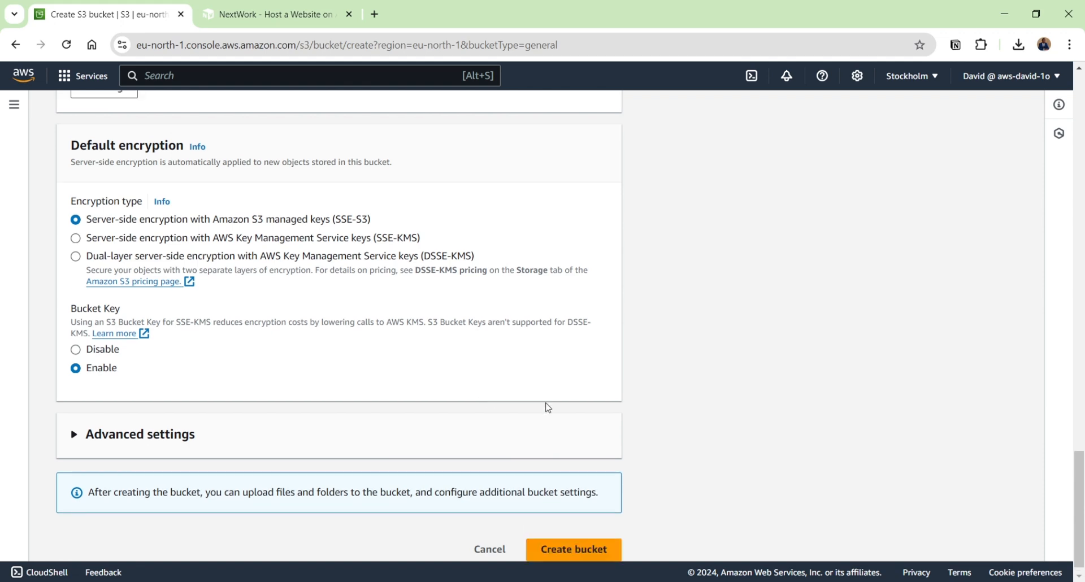
scroll(636, 395, "down", 1)
left_click(586, 540)
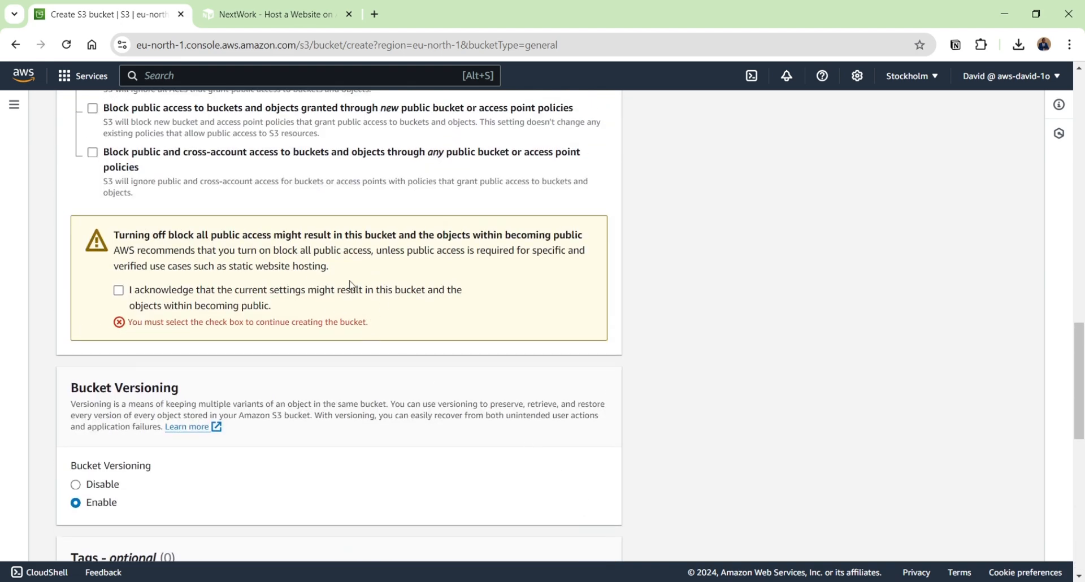
Acknowledge that the current settings might make the bucket and its objects public, and create the bucket.
left_click(118, 290)
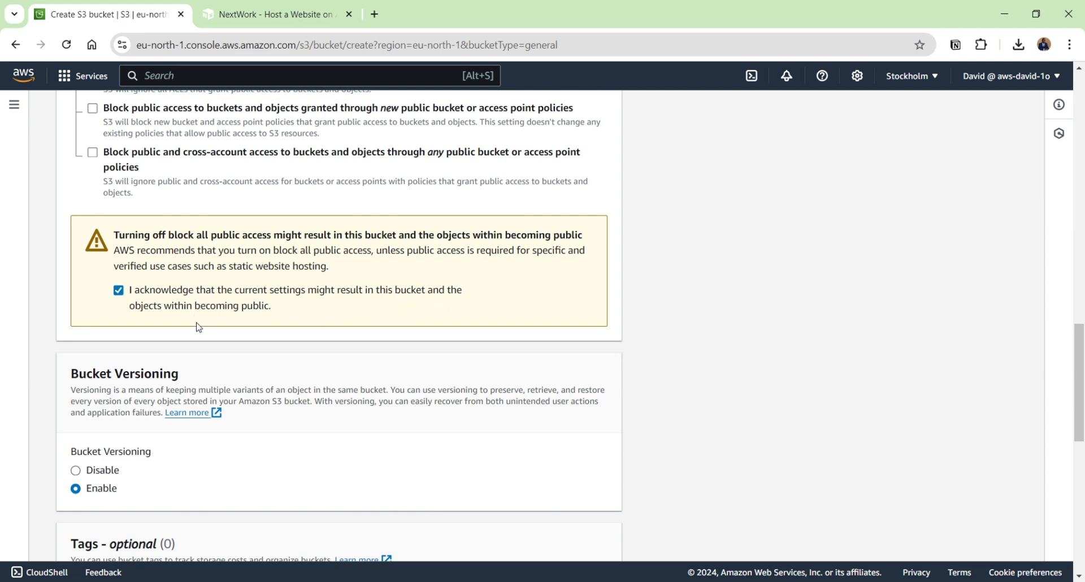
scroll(253, 316, "down", 1)
scroll(252, 316, "down", 10)
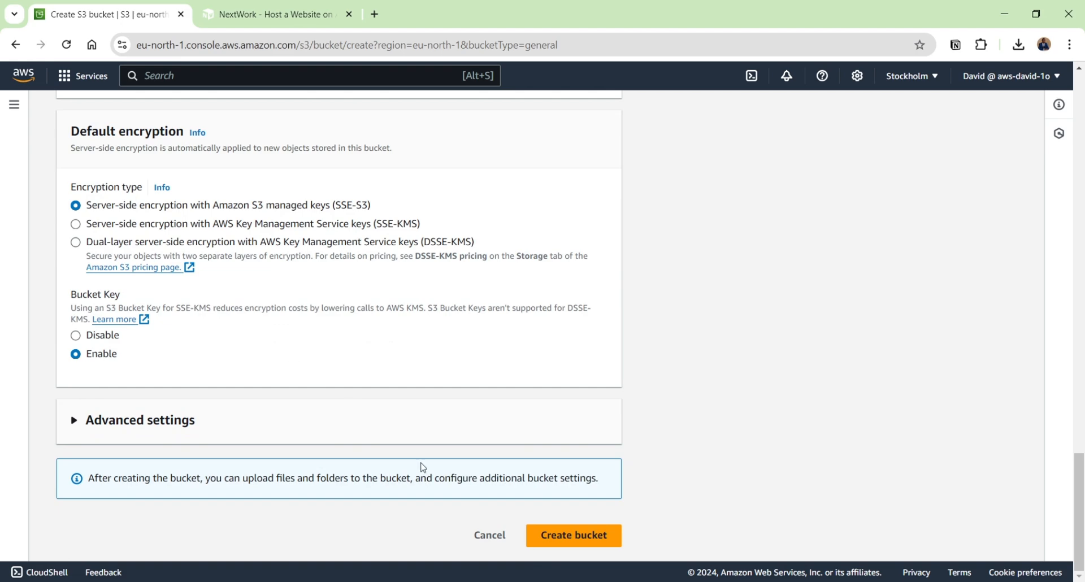
left_click(583, 532)
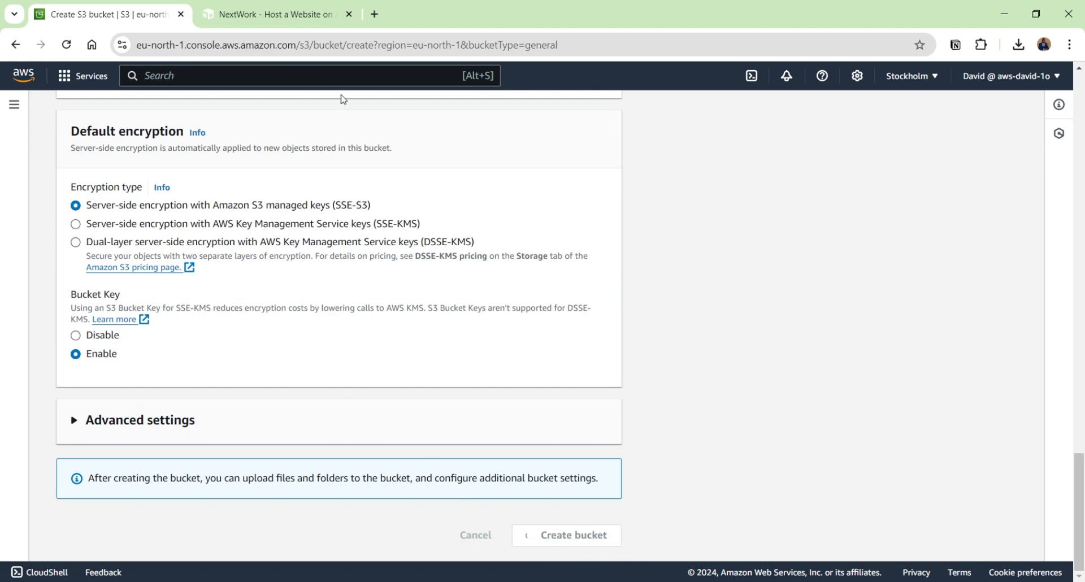
Review the guide's five Step #1 tasks and their answers on creation time, Region, ACLs and globally unique bucket names.
left_click(293, 17)
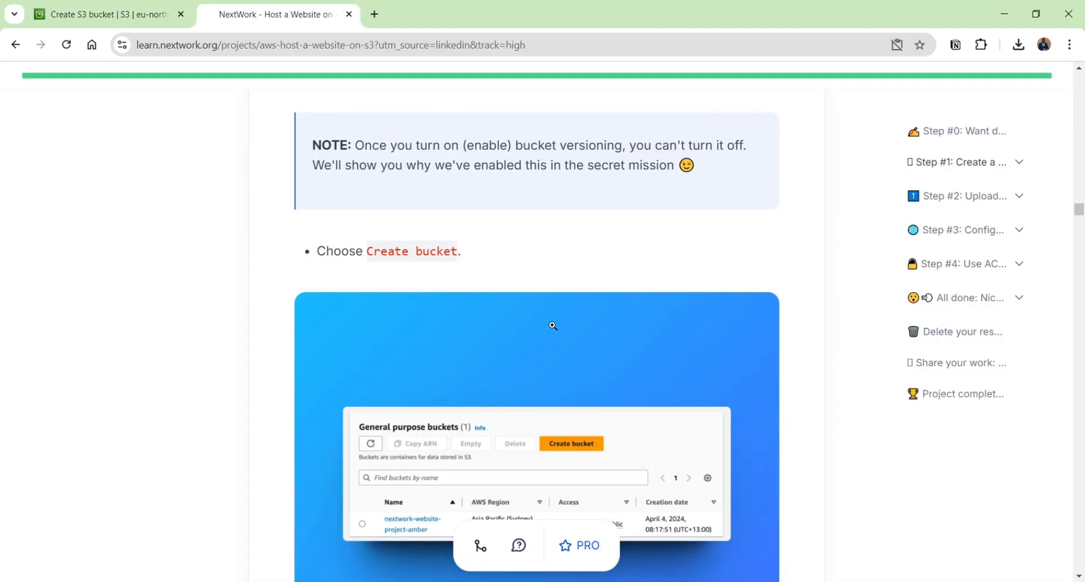
scroll(552, 322, "down", 8)
scroll(559, 329, "down", 4)
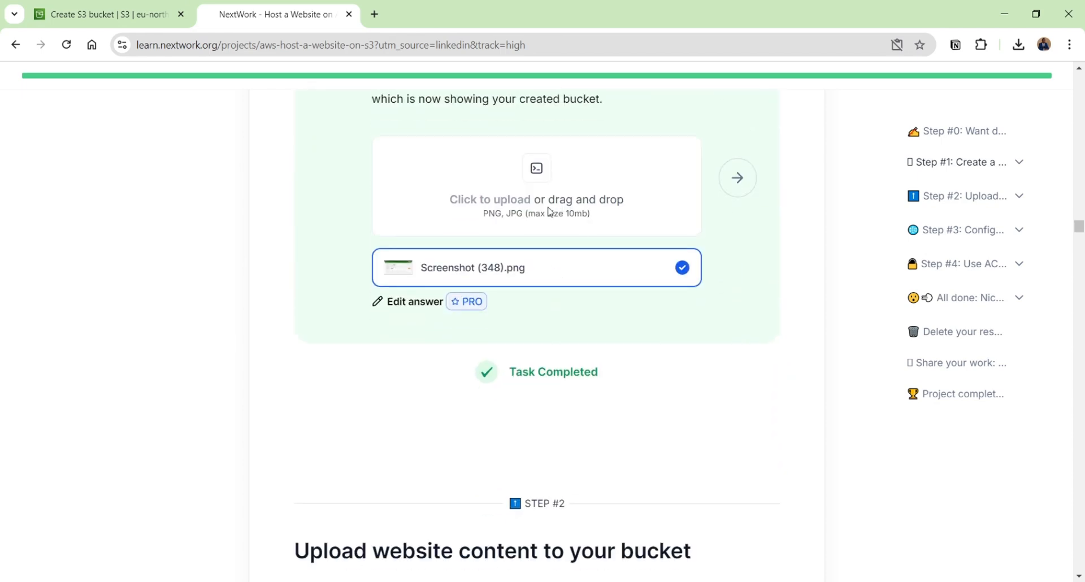
scroll(545, 255, "up", 1)
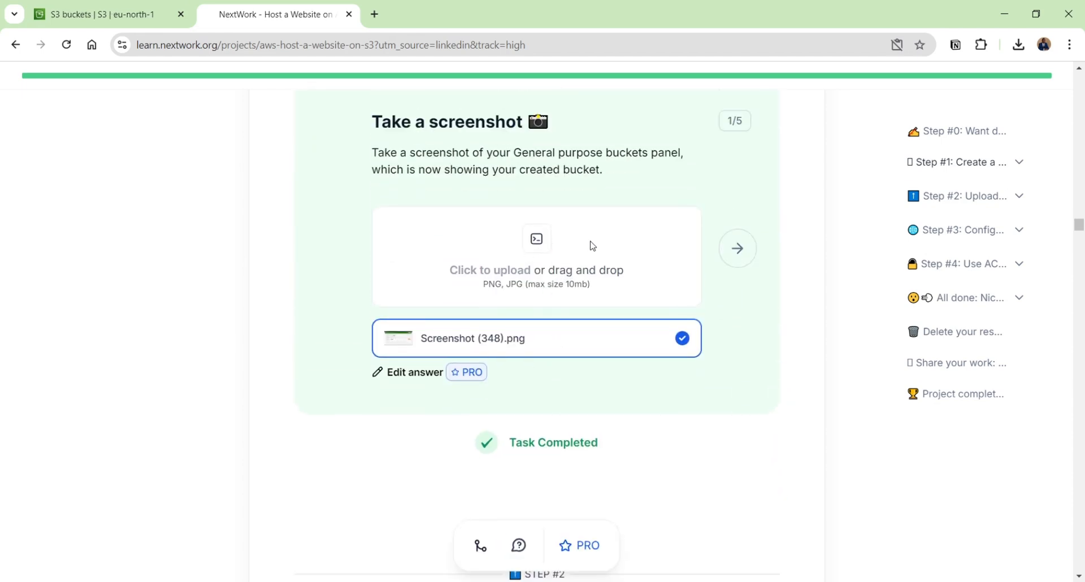
left_click(733, 255)
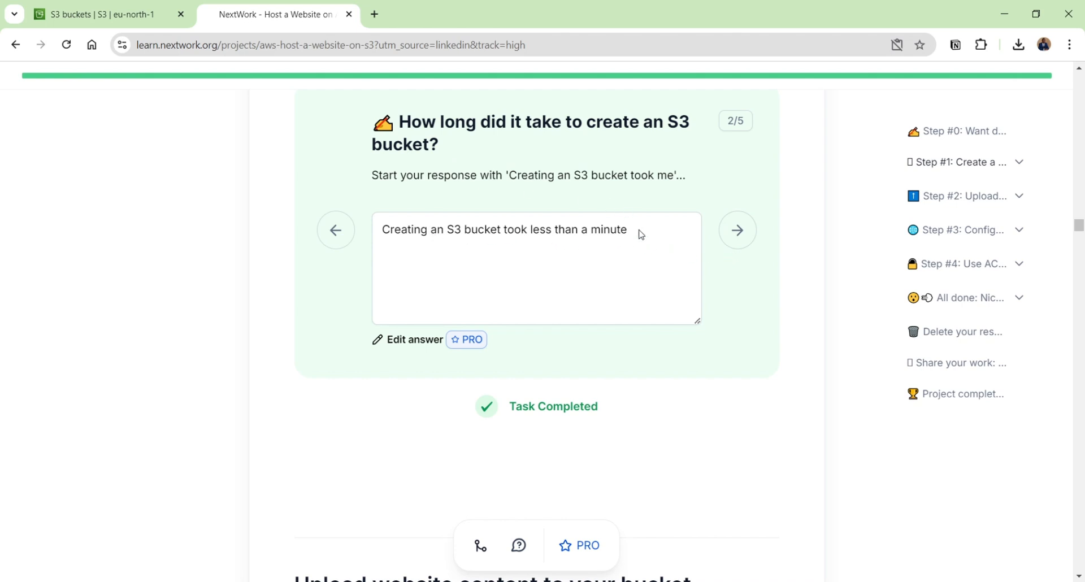
left_click(737, 230)
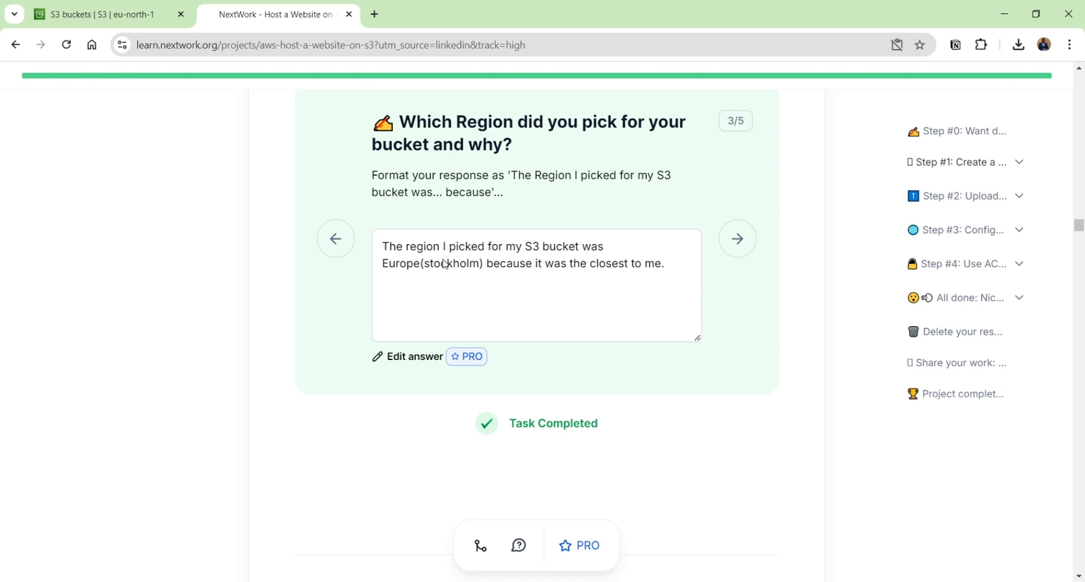
left_click(738, 240)
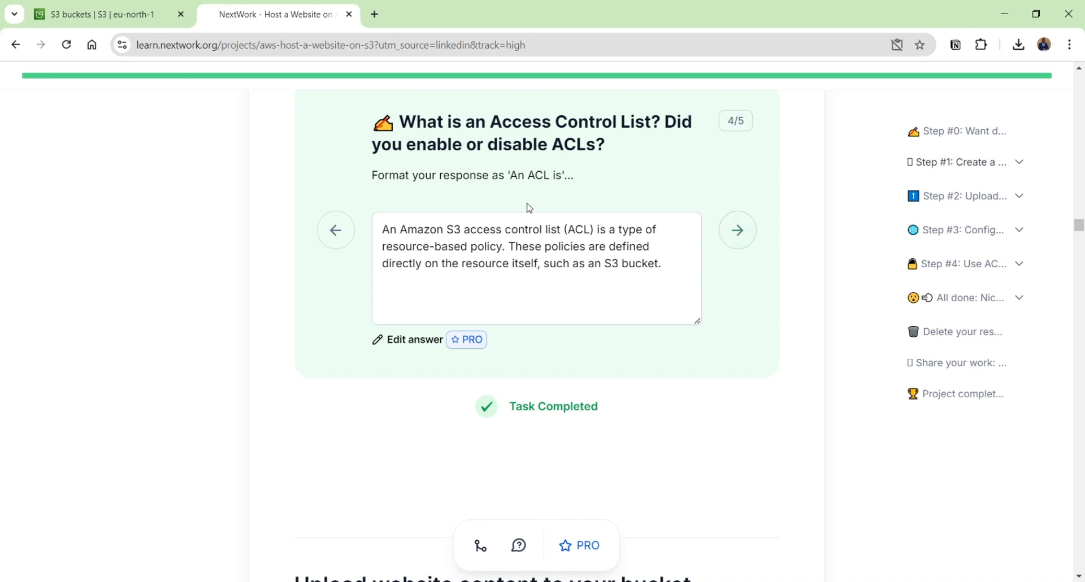
scroll(622, 266, "up", 10)
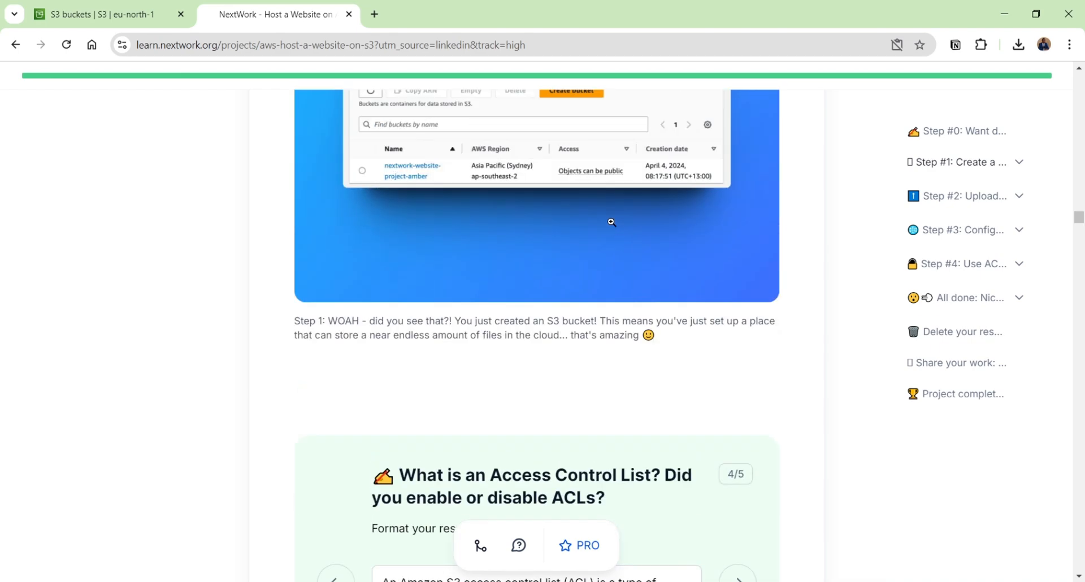
scroll(608, 209, "up", 10)
scroll(605, 200, "down", 10)
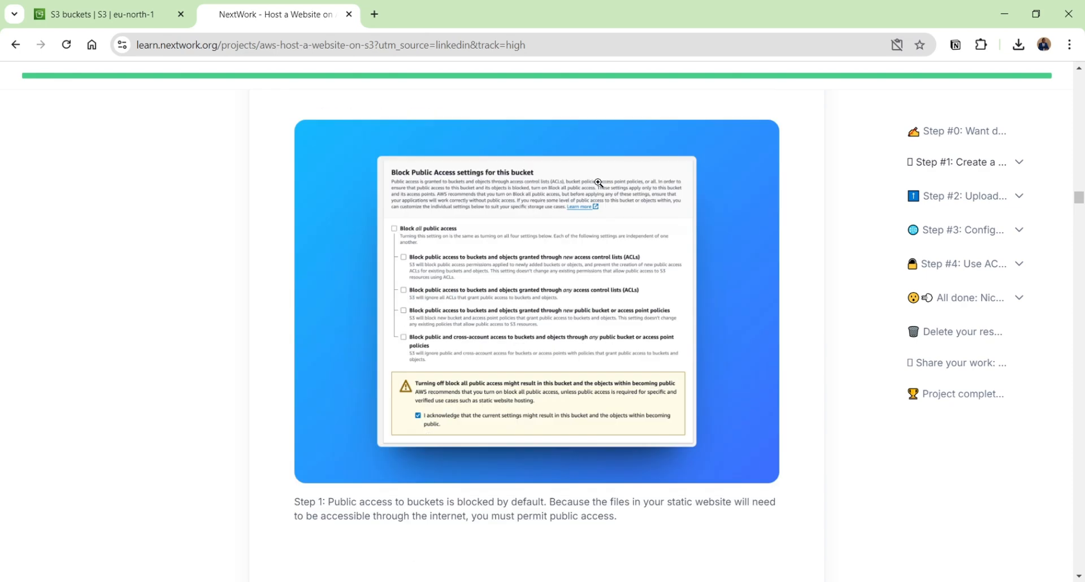
scroll(604, 197, "down", 15)
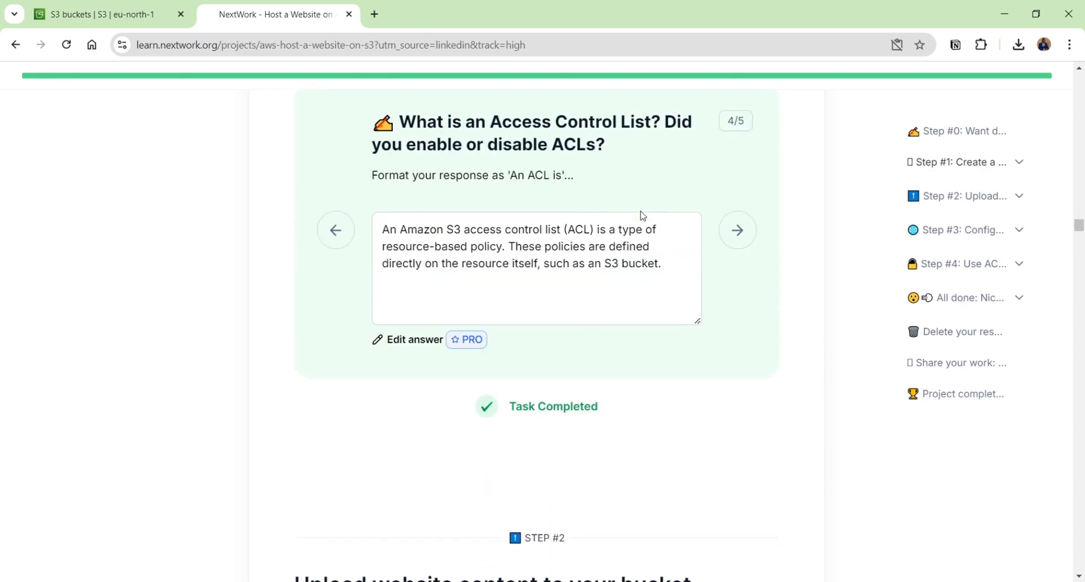
scroll(644, 235, "up", 2)
left_click(746, 236)
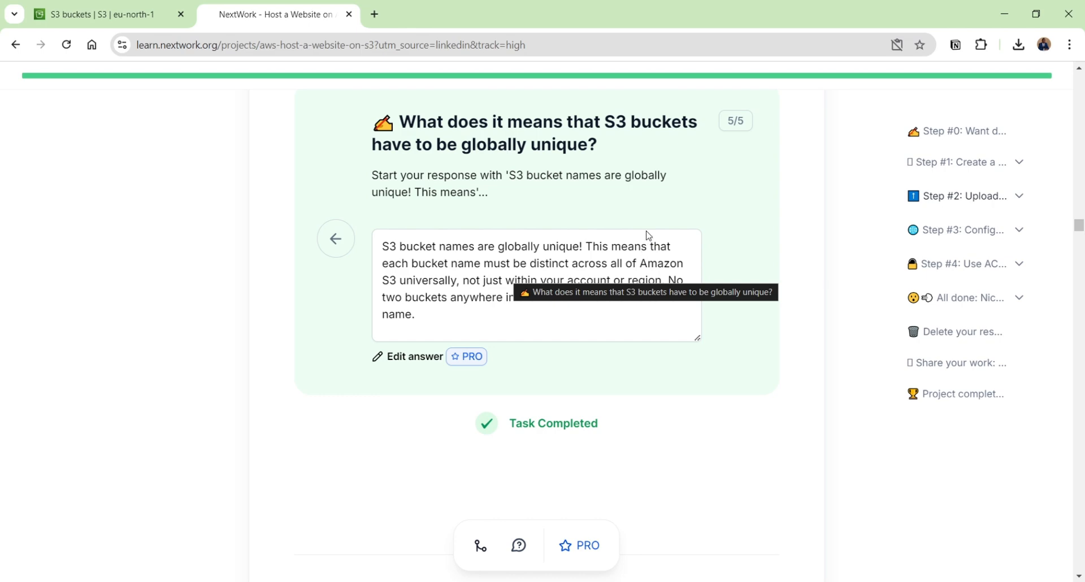
Read the start of the guide's Step #2 upload instructions, and check the new bucket in the S3 bucket list.
scroll(648, 235, "down", 6)
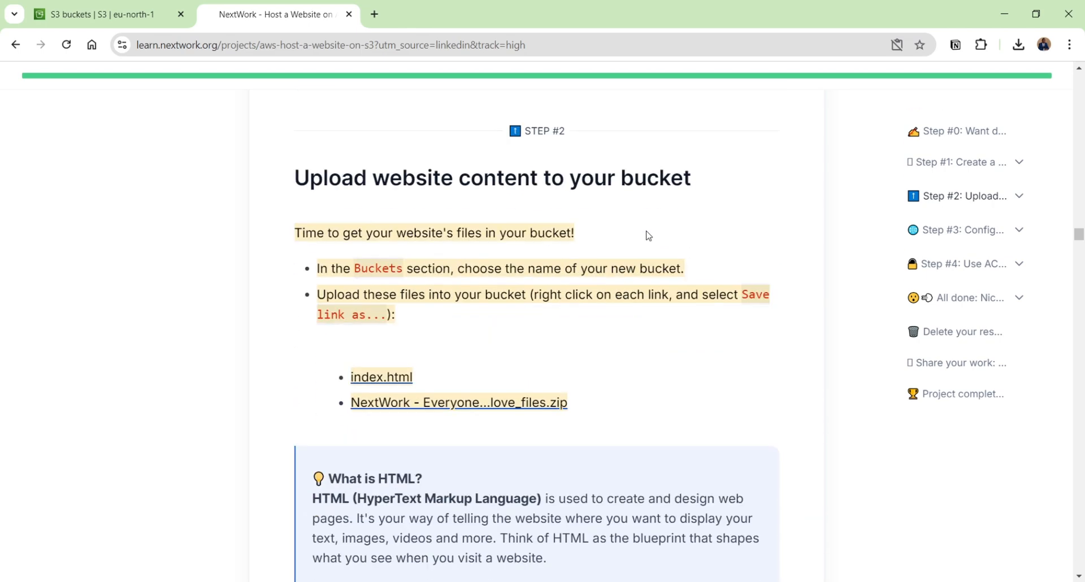
left_click(112, 22)
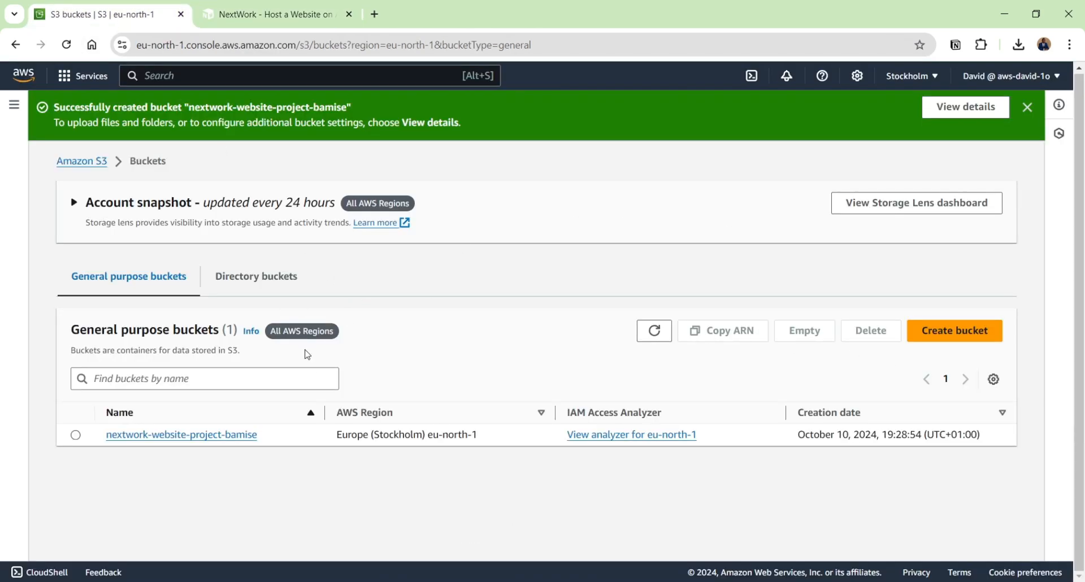
left_click(271, 12)
Find the website file links in the guide's Step #2, and start saving index.html from its link.
scroll(452, 317, "down", 2)
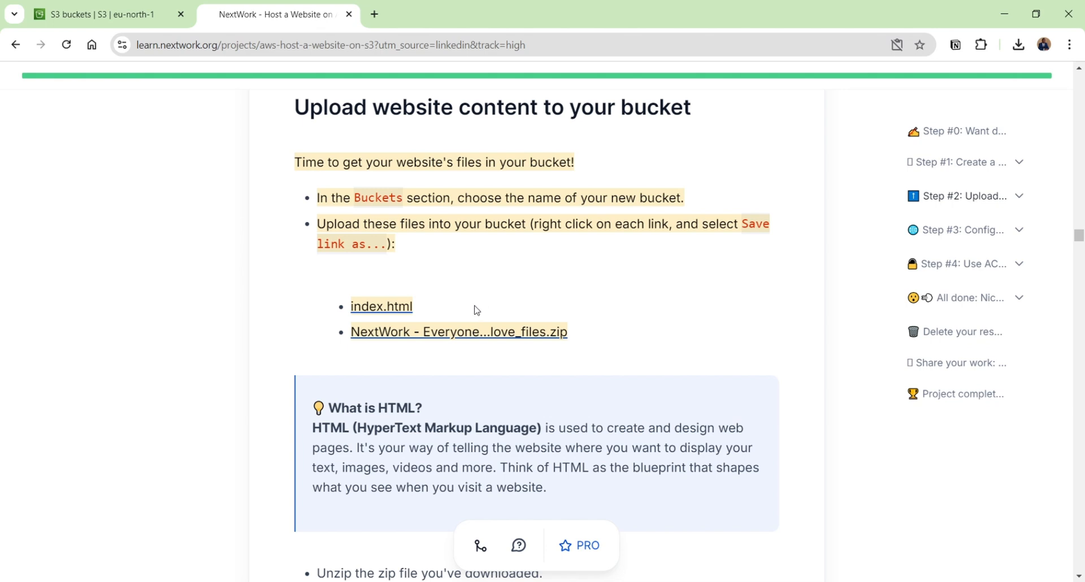
scroll(476, 310, "down", 1)
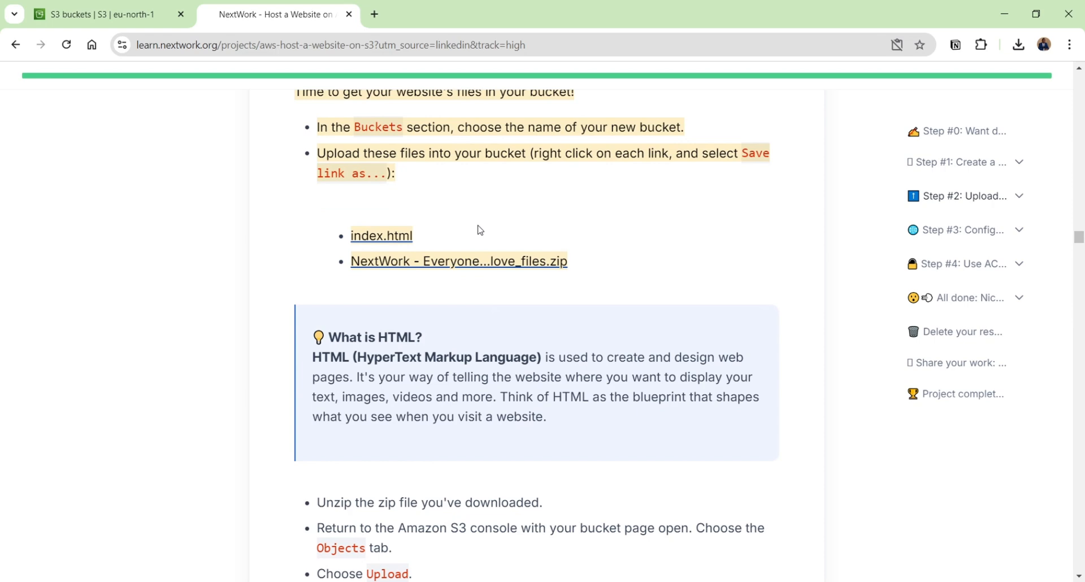
right_click(381, 243)
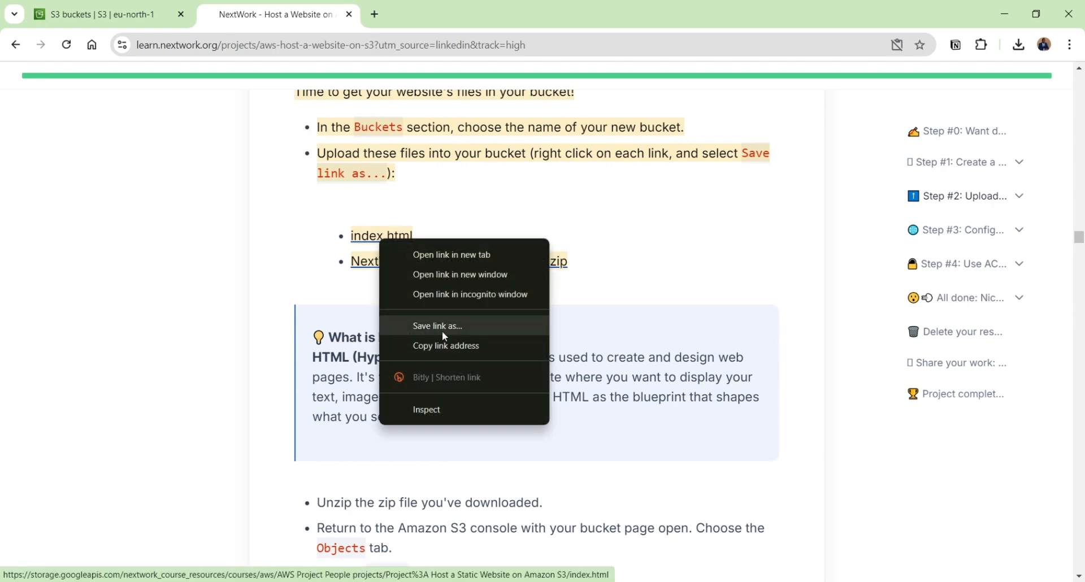
left_click(295, 237)
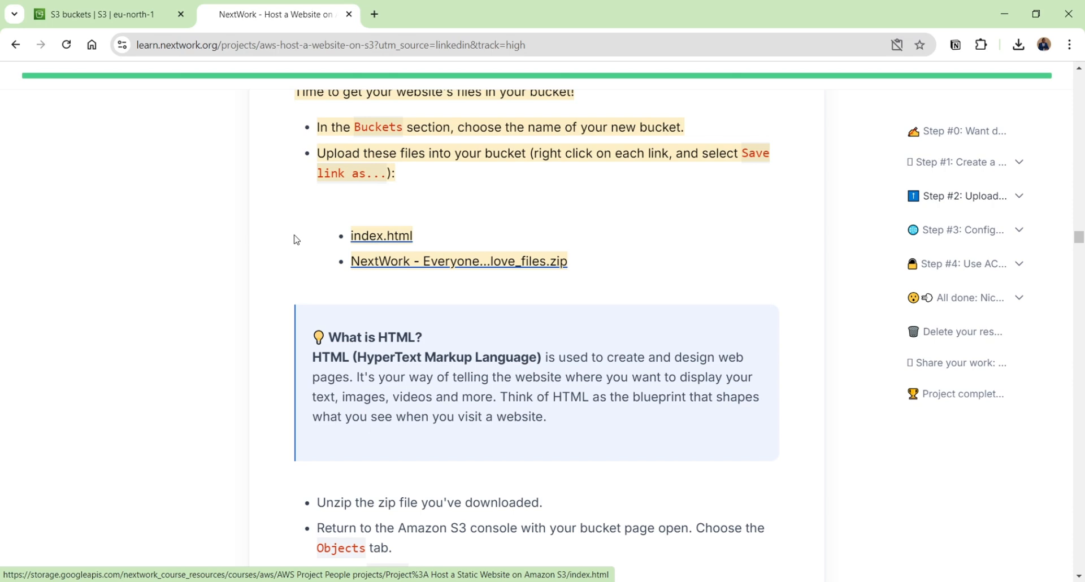
right_click(383, 243)
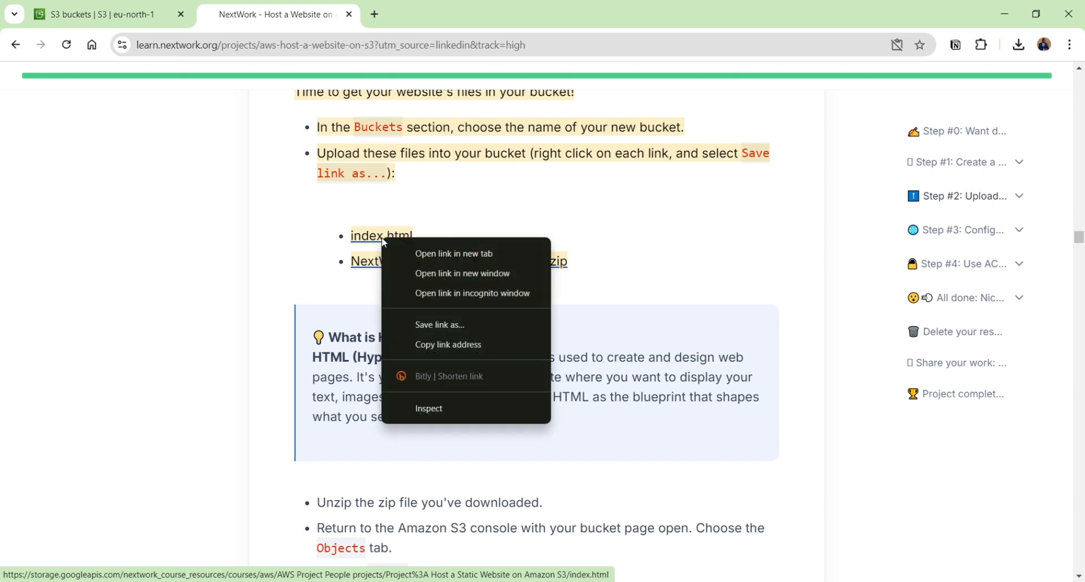
left_click(444, 327)
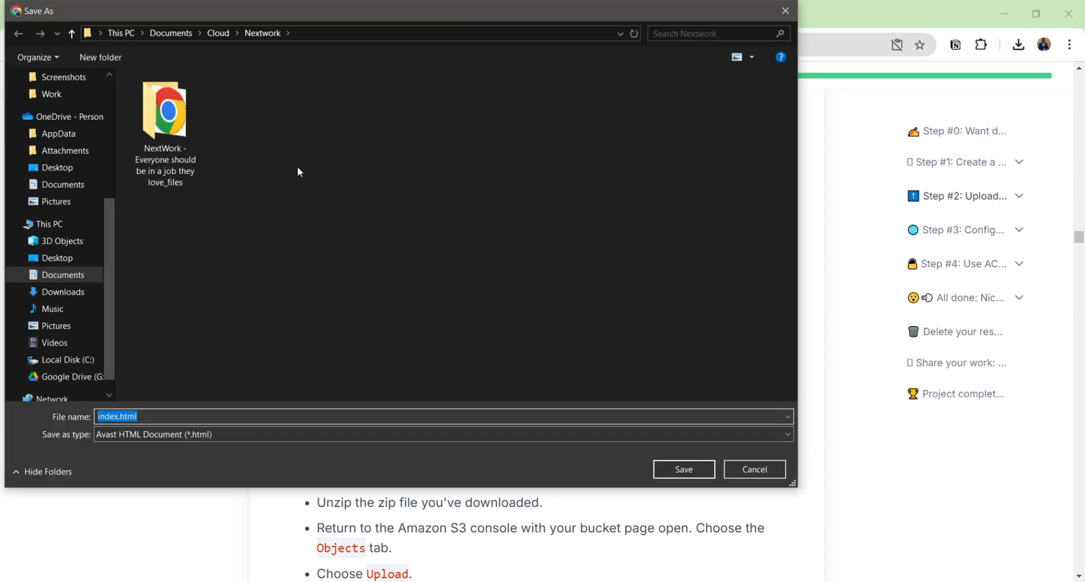
Create a folder named "Nextwork Project 1 Tutorial" inside Documents > Cloud for the download.
left_click(212, 36)
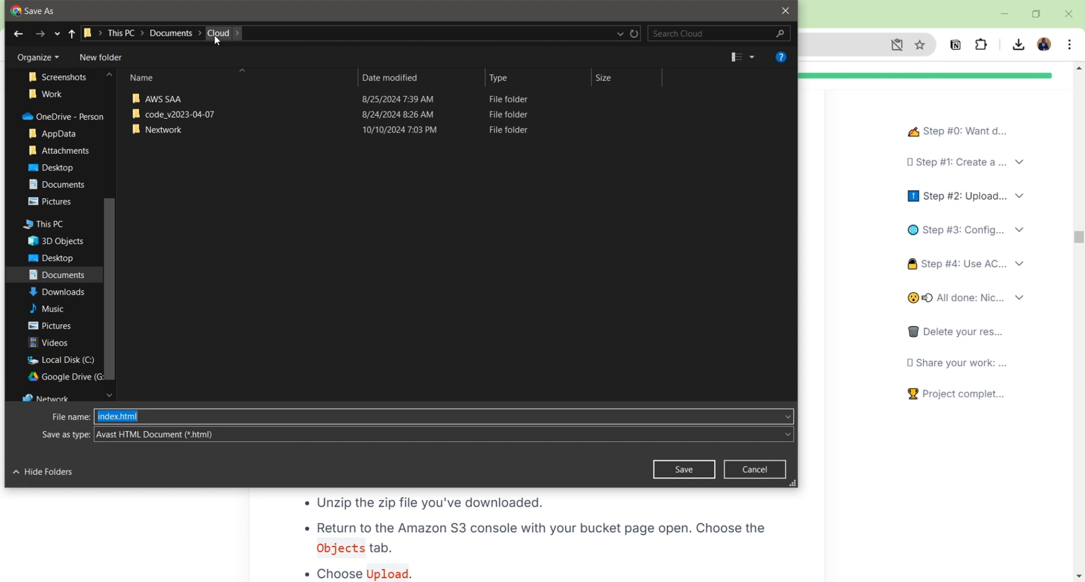
left_click(220, 253)
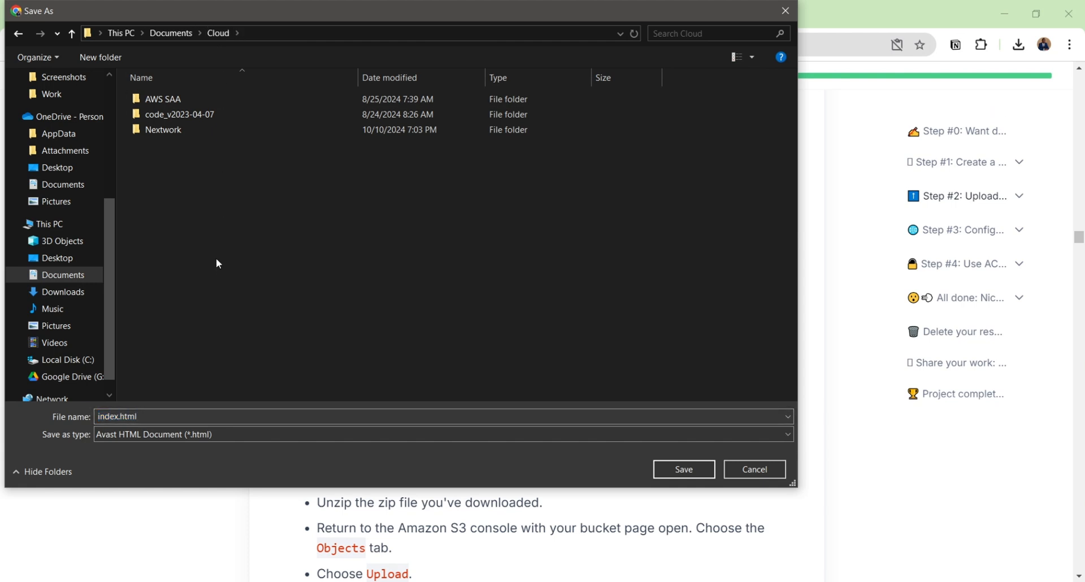
right_click(216, 259)
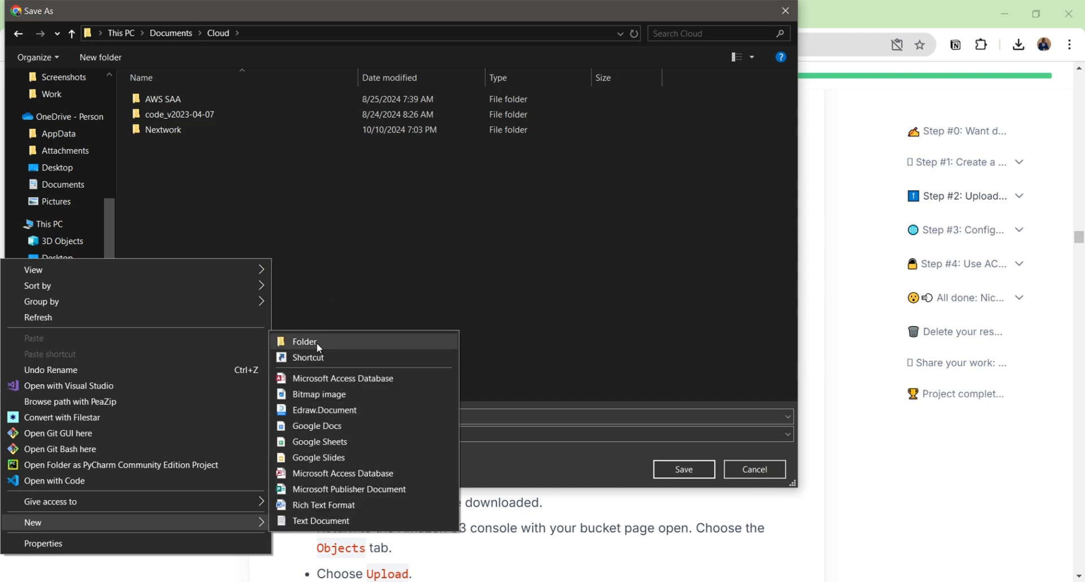
left_click(316, 343)
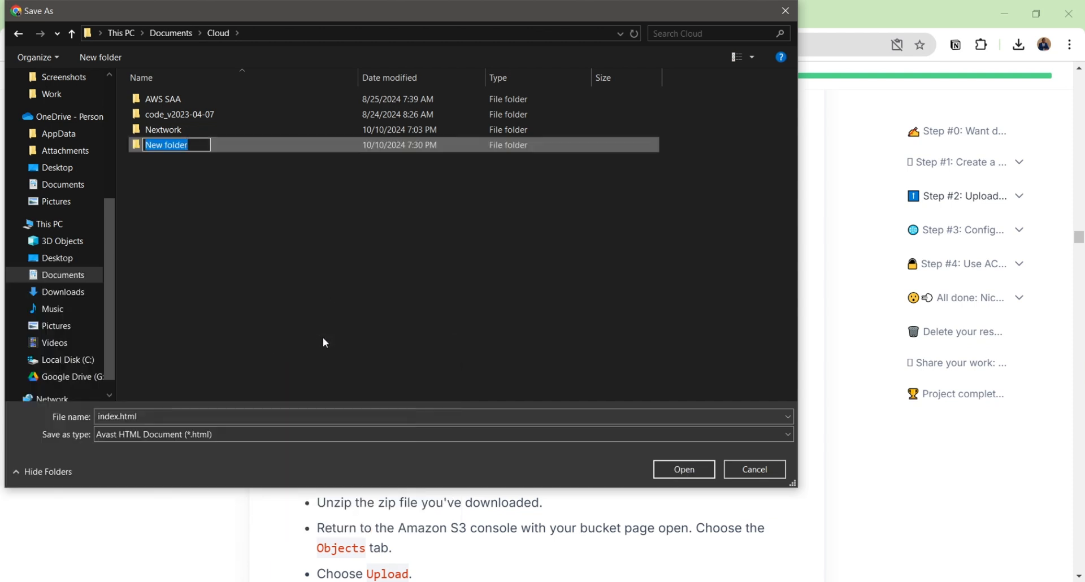
type("Nextwork Pri")
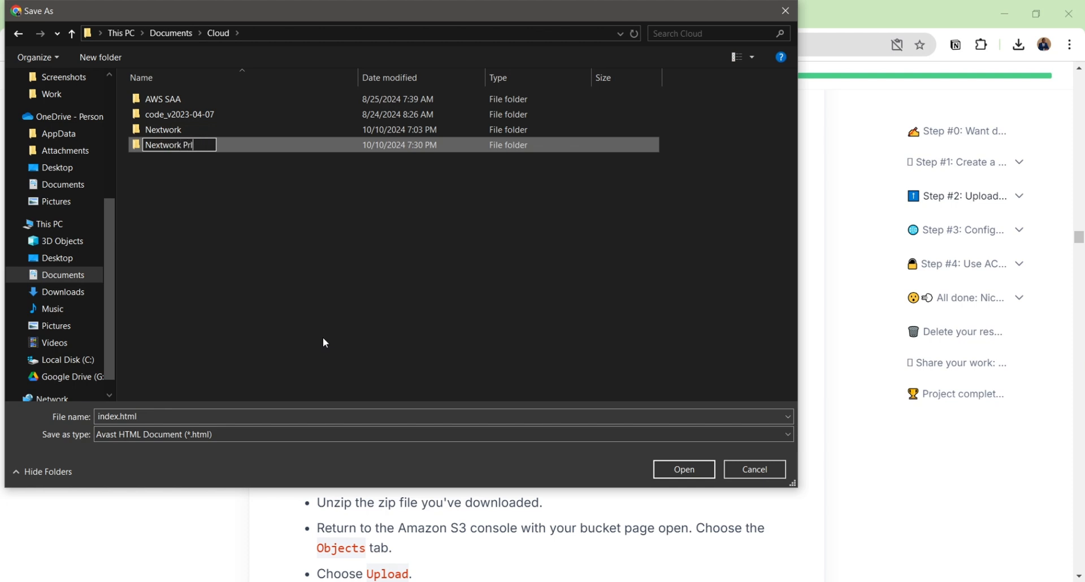
type("oject 1 Tutorial")
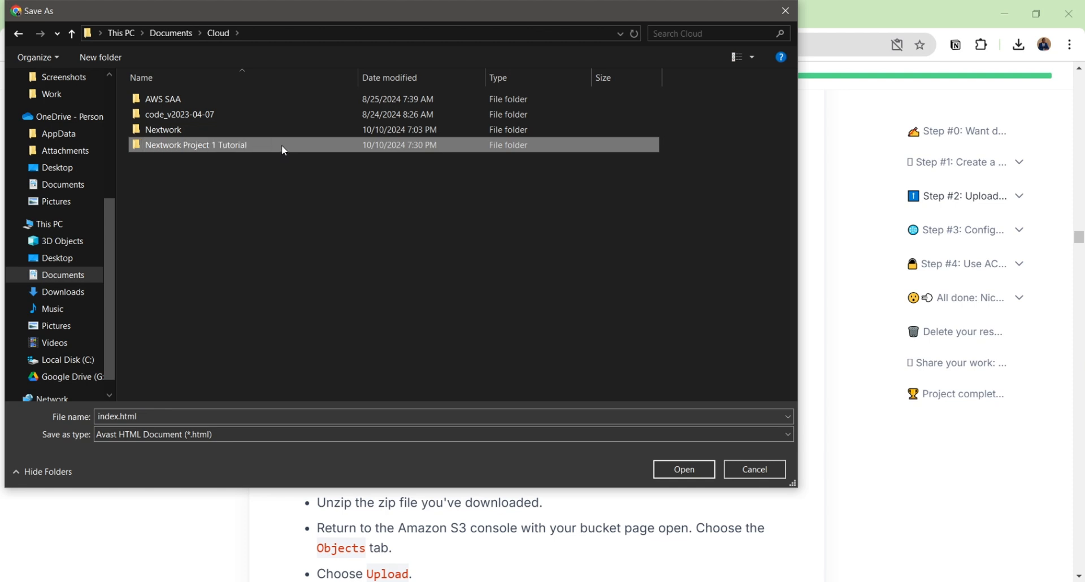
key("ctrl+a")
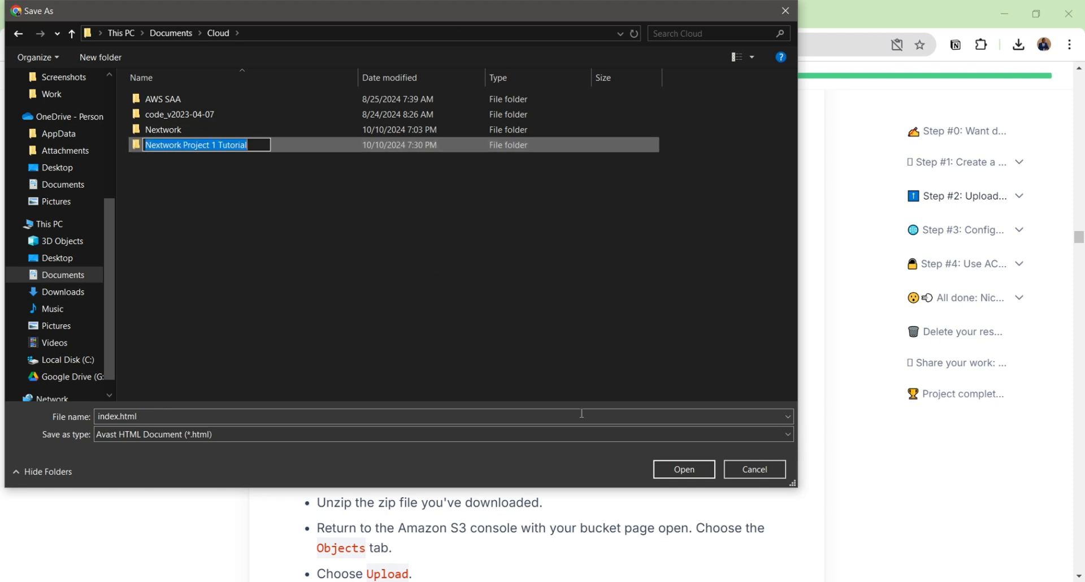
Save index.html in the Nextwork Project 1 Tutorial folder, and preview the downloaded page in the browser.
left_click(684, 468)
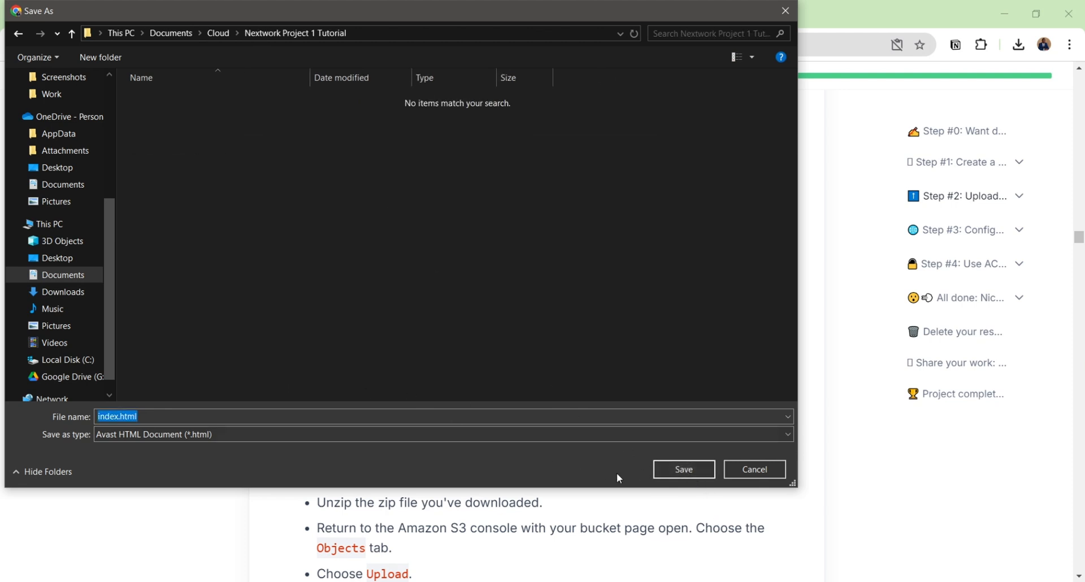
left_click(704, 469)
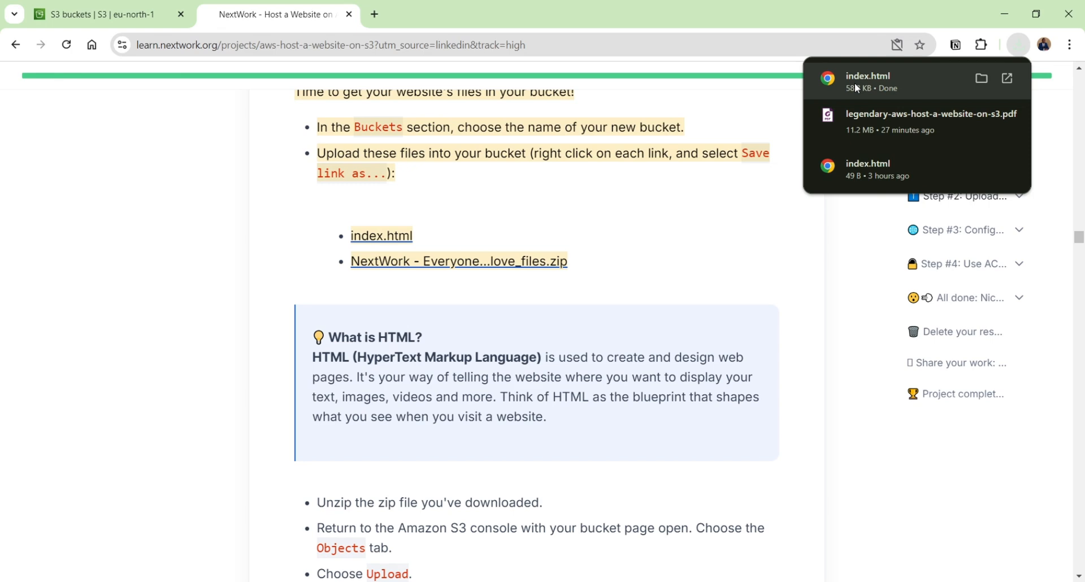
left_click(854, 83)
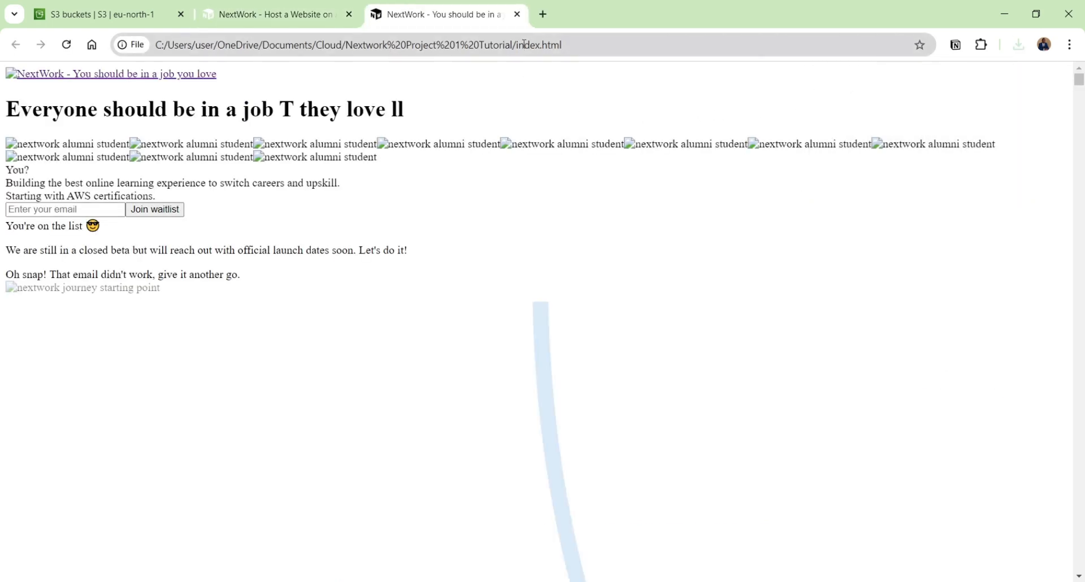
left_click(517, 15)
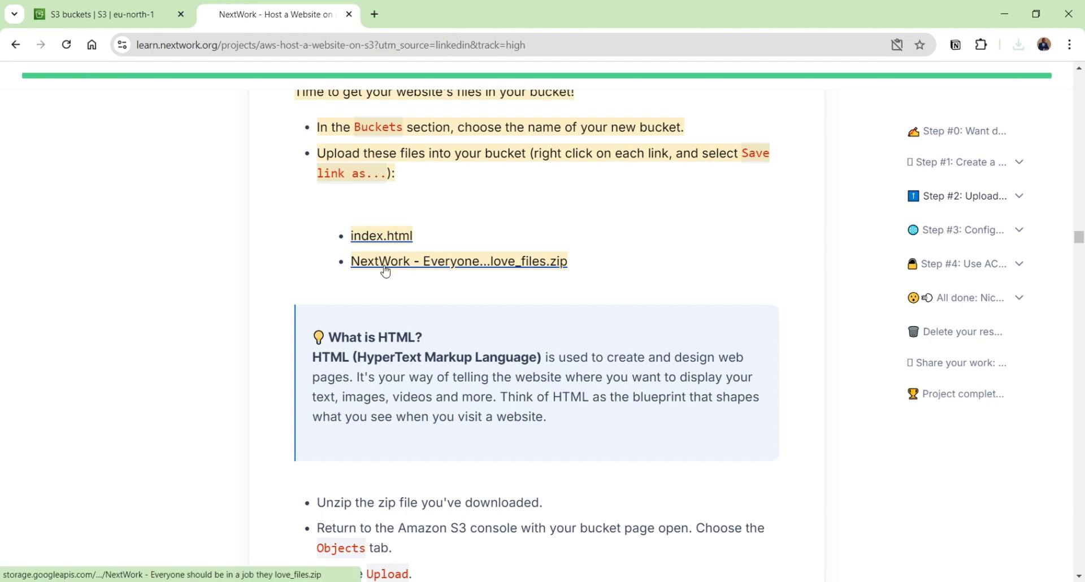
Download "NextWork - Everyone should be in a job they love_files.zip" from the guide into the Nextwork Project 1 Tutorial folder.
right_click(537, 263)
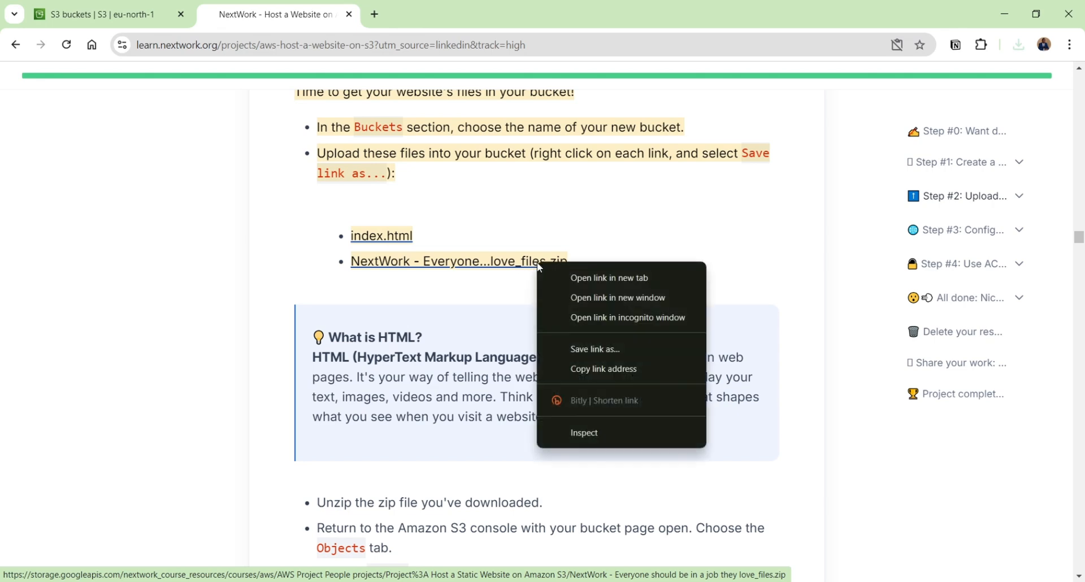
left_click(492, 267)
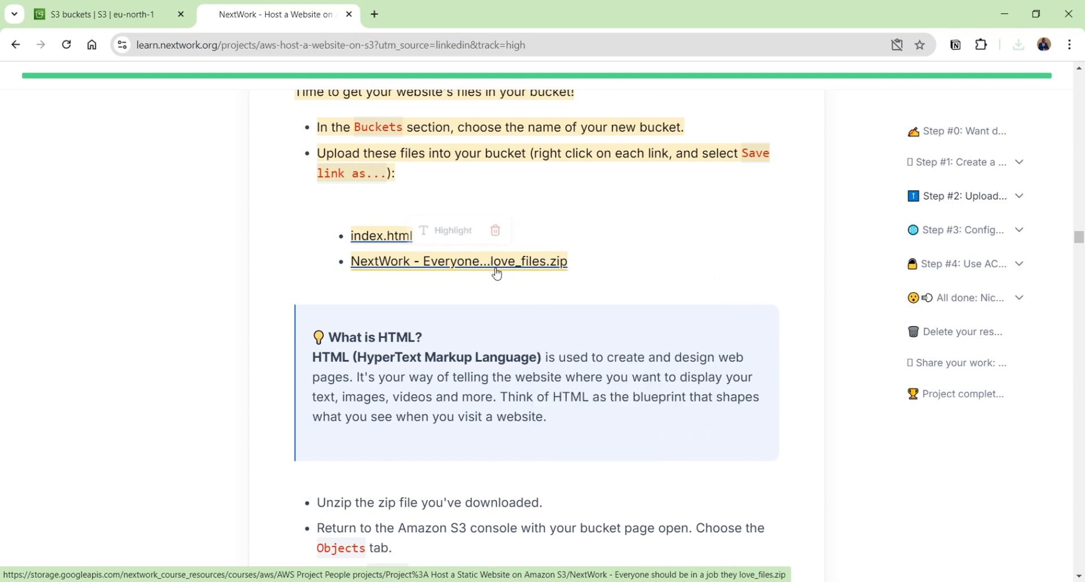
right_click(495, 268)
left_click(544, 289)
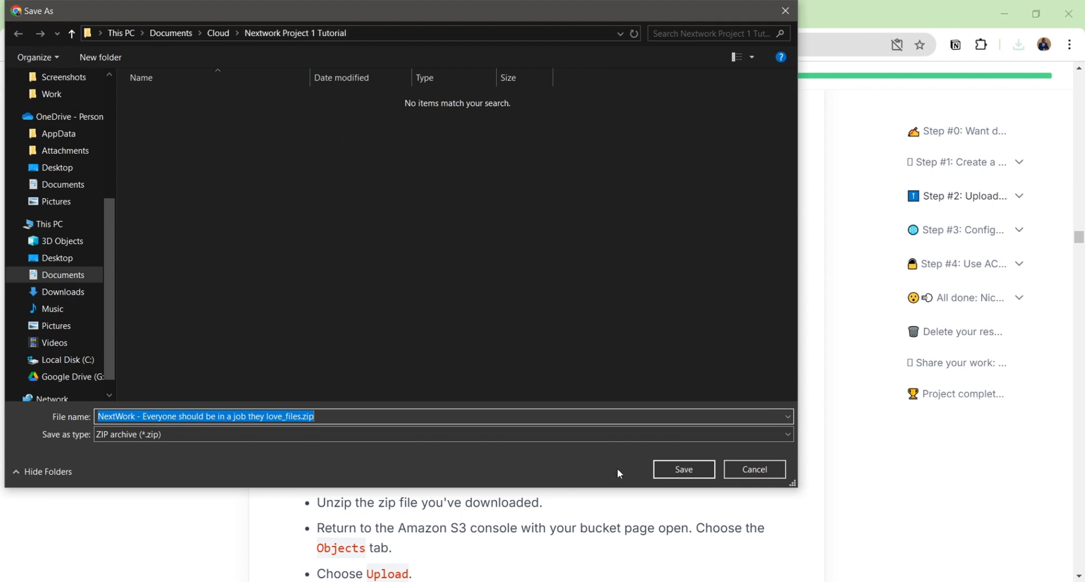
left_click(700, 472)
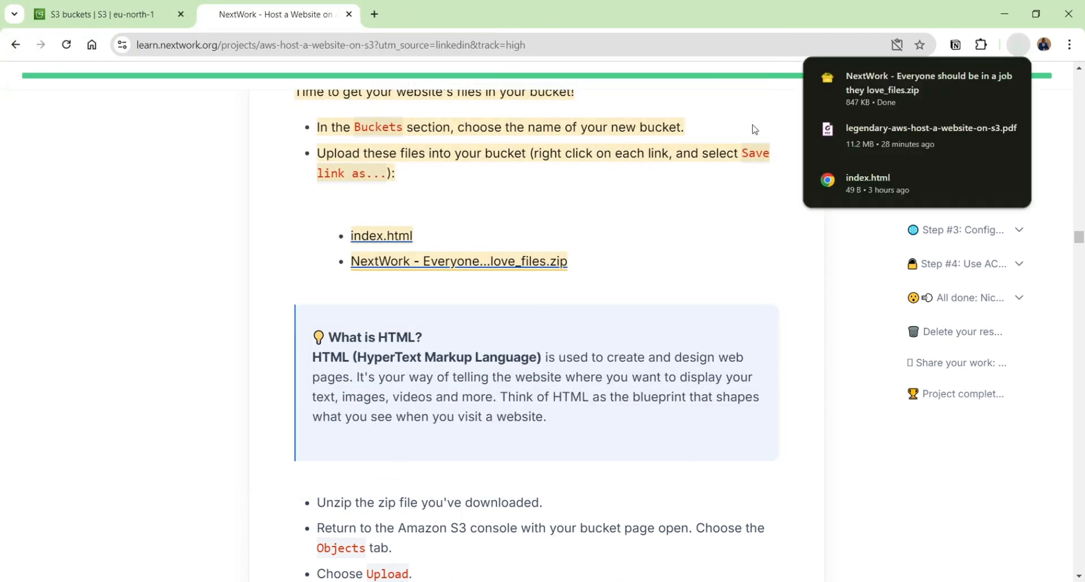
Open the downloaded zip in PeaZip and extract it into a new folder inside Nextwork Project 1 Tutorial.
left_click(873, 83)
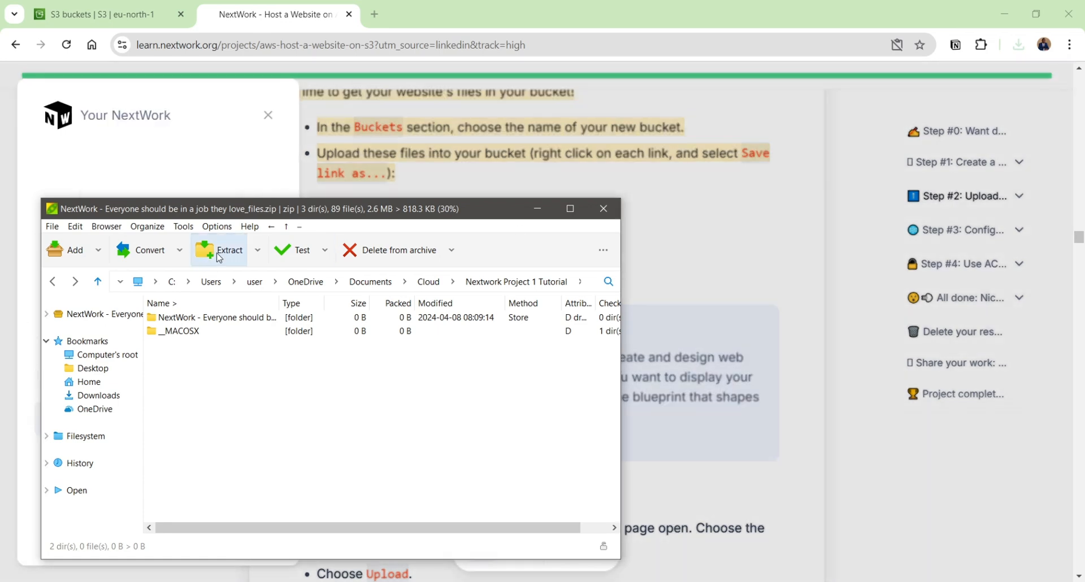
left_click(218, 253)
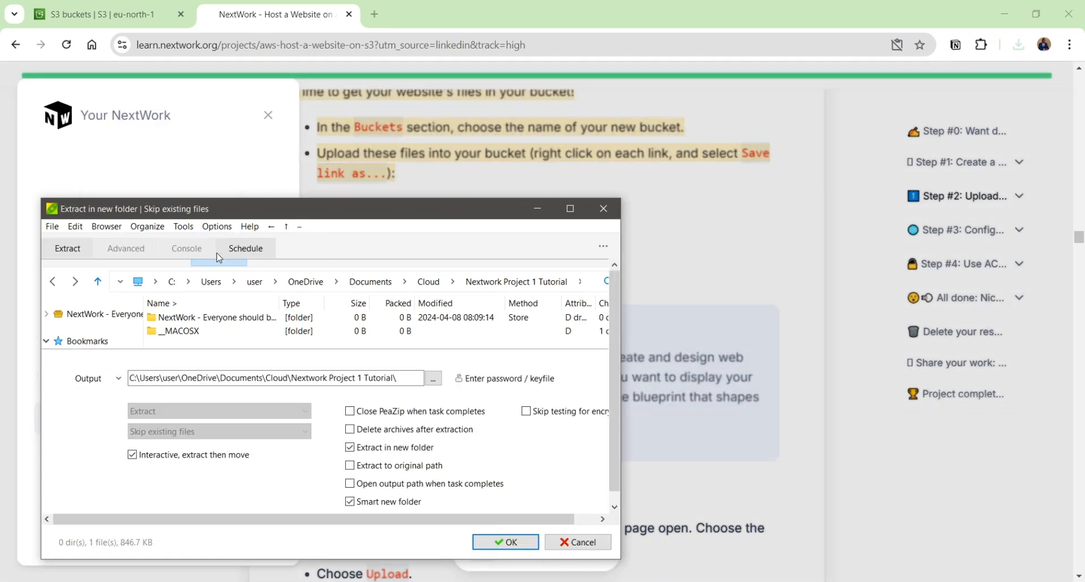
left_click(527, 546)
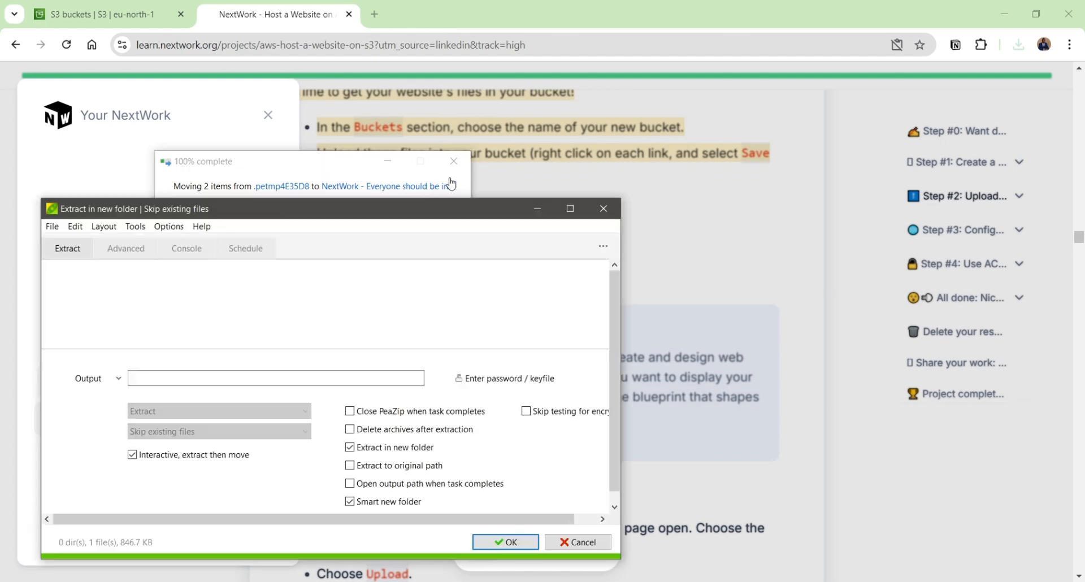
left_click(609, 212)
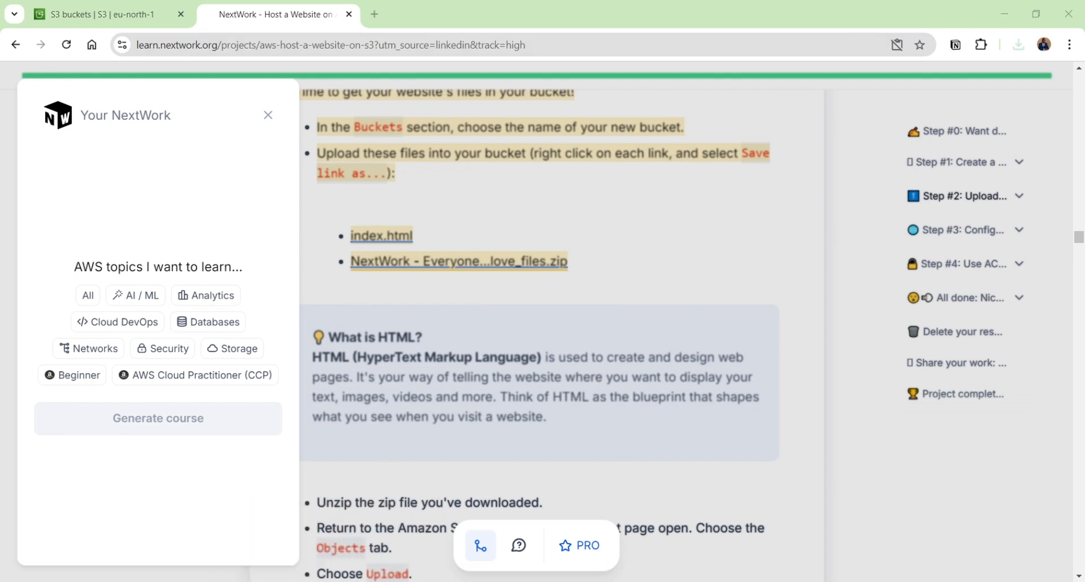
Switch to File Explorer and open the Nextwork Project 1 Tutorial folder under Documents > Cloud.
key("alt+Tab")
left_click_drag(992, 201, 449, 78)
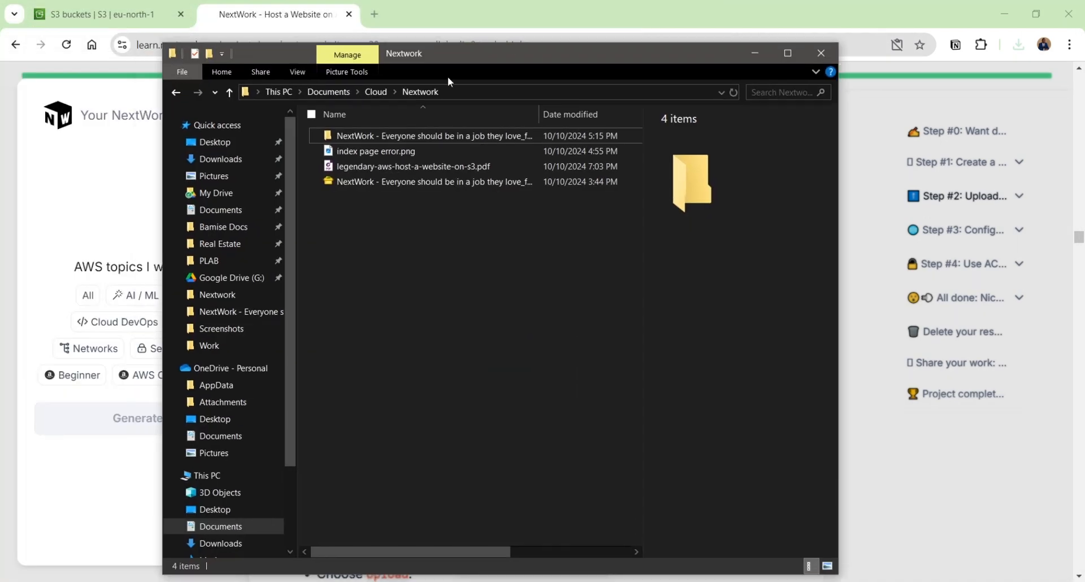
left_click(377, 92)
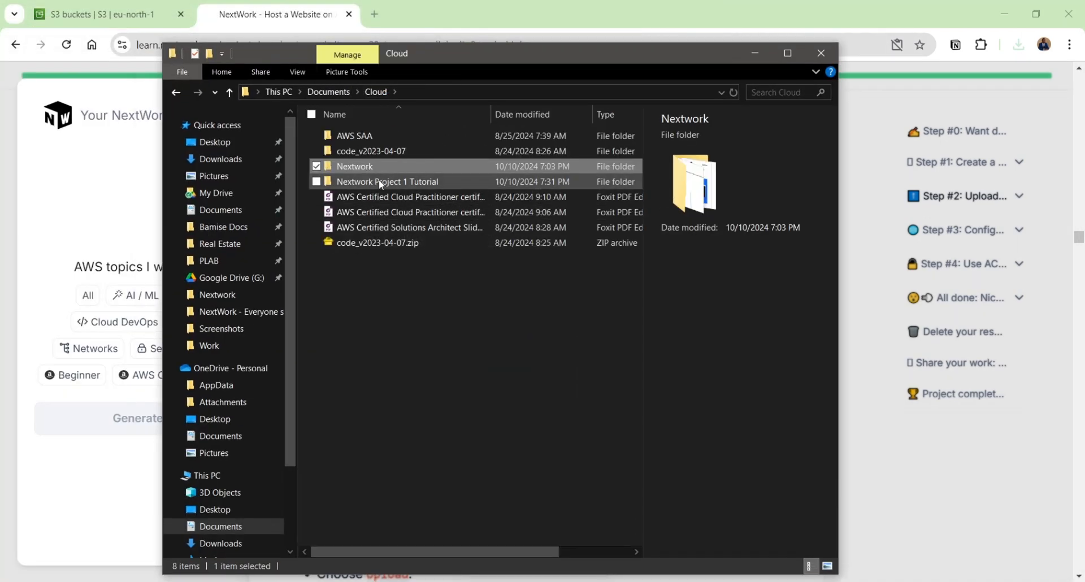
double_click(378, 181)
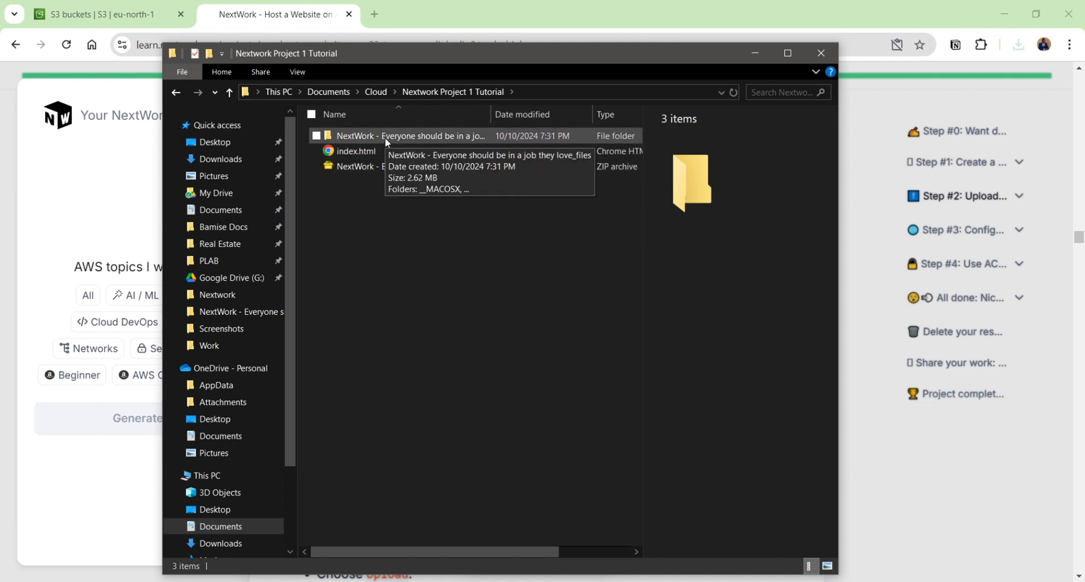
Put index.html into the extracted "NextWork - Everyone should be in a job they love_files" folder.
left_click(375, 151)
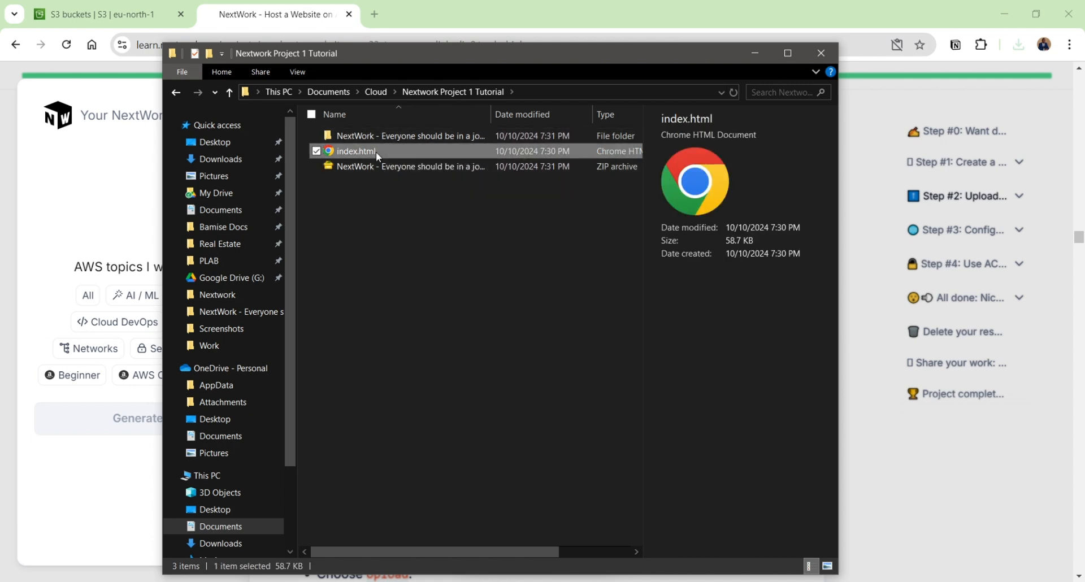
left_click(380, 136)
double_click(381, 136)
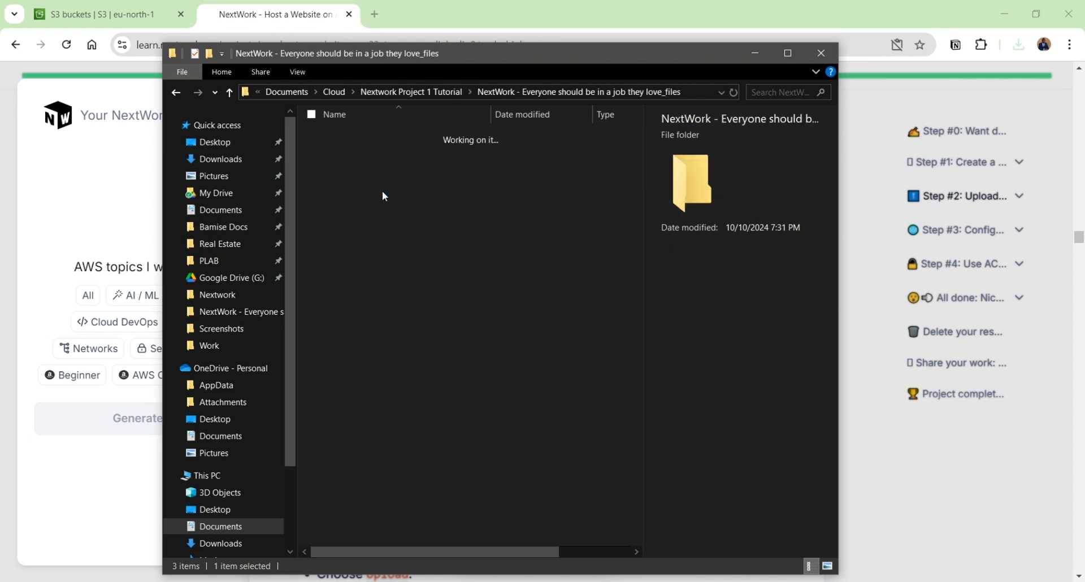
key("ctrl+v")
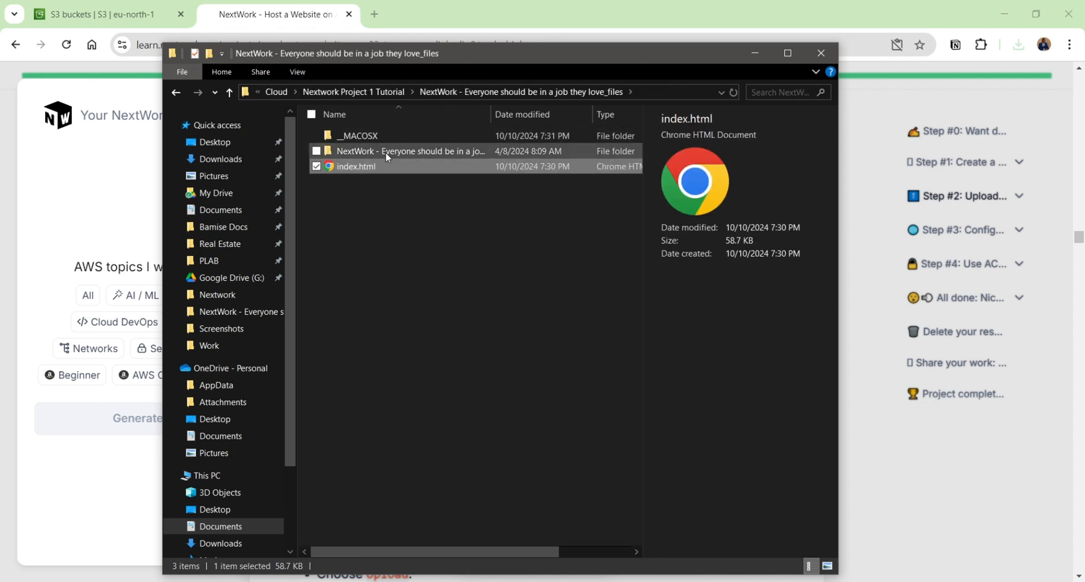
Open index.html from the extracted folder in the browser, and check how the page renders with its asset files.
left_click(391, 206)
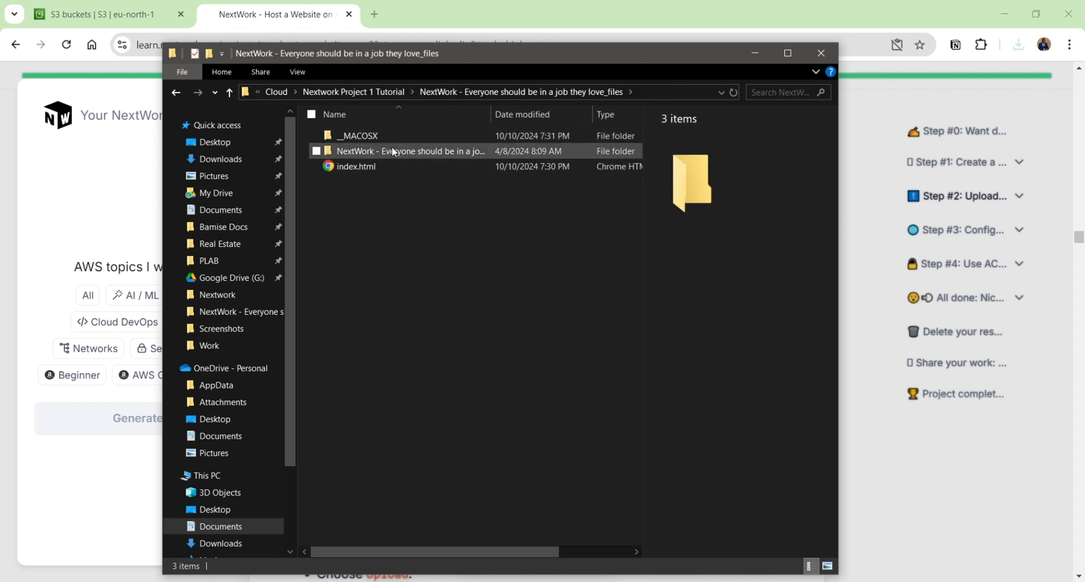
double_click(367, 167)
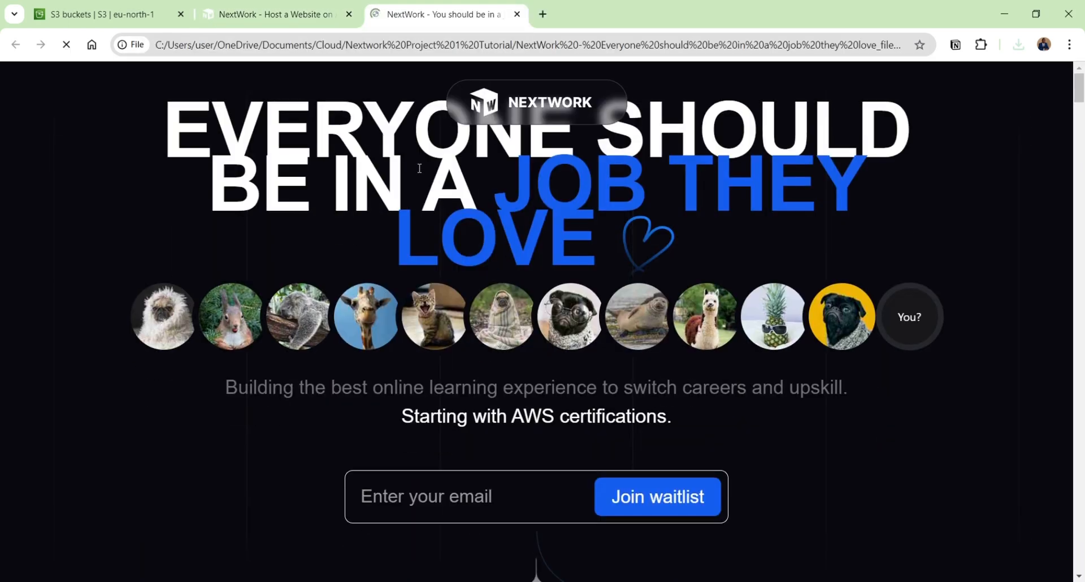
scroll(584, 279, "down", 5)
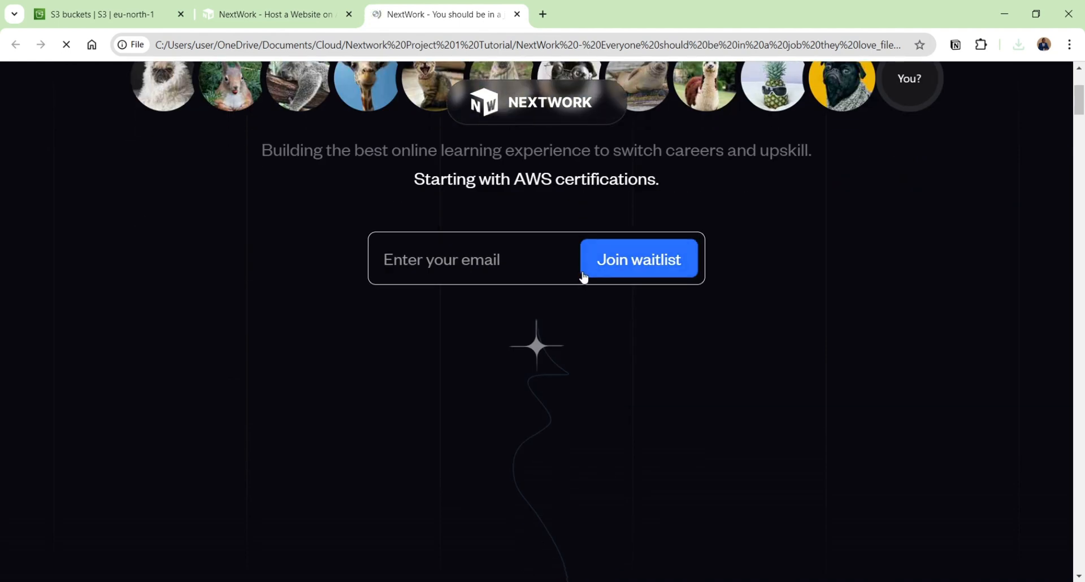
scroll(587, 255, "up", 5)
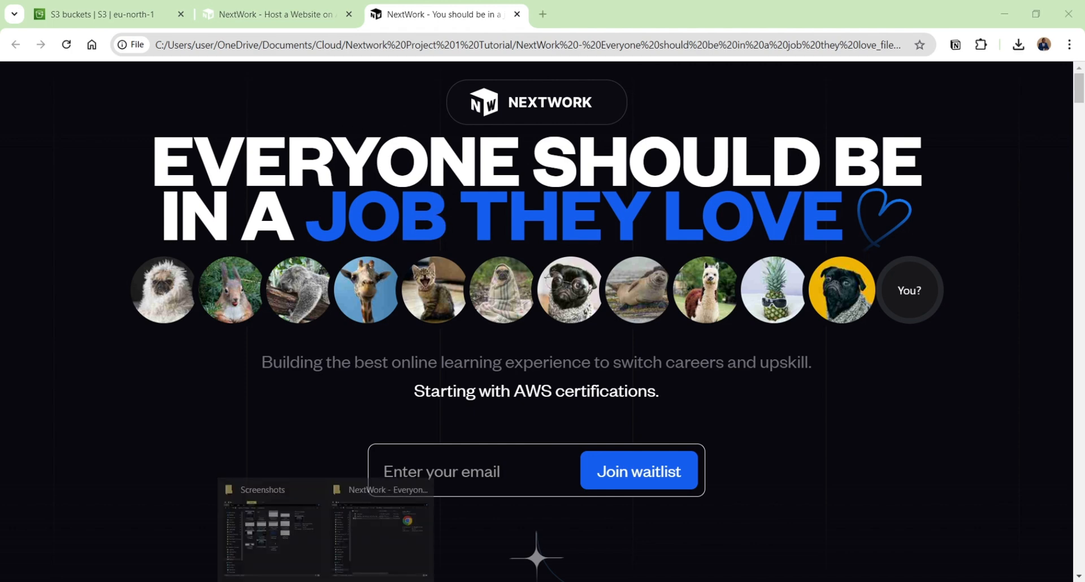
Bring up the extracted website folder in File Explorer and place its Date modified column ahead of Name.
left_click(374, 540)
left_click(390, 187)
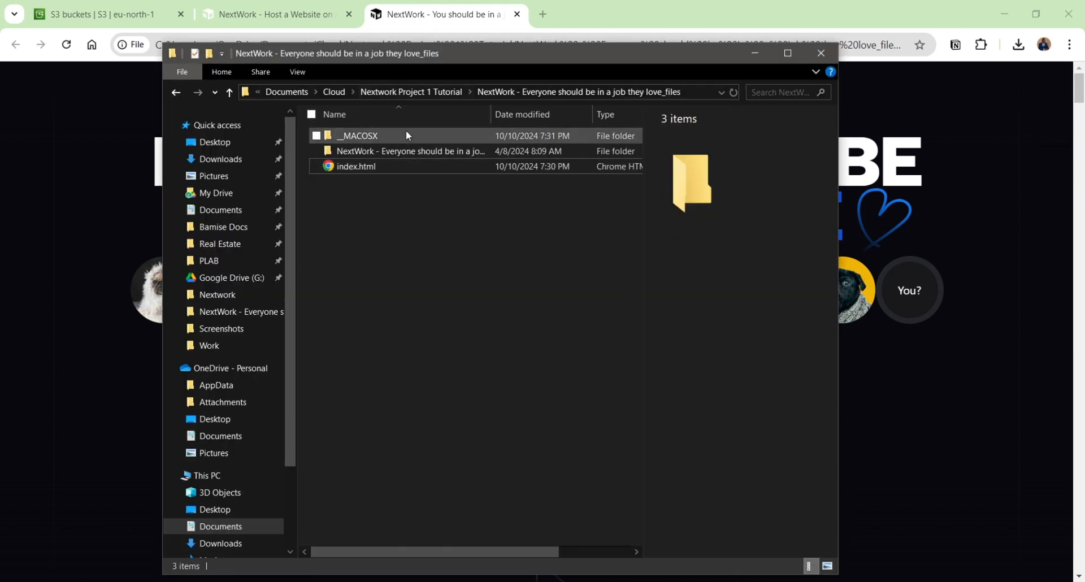
left_click(399, 152)
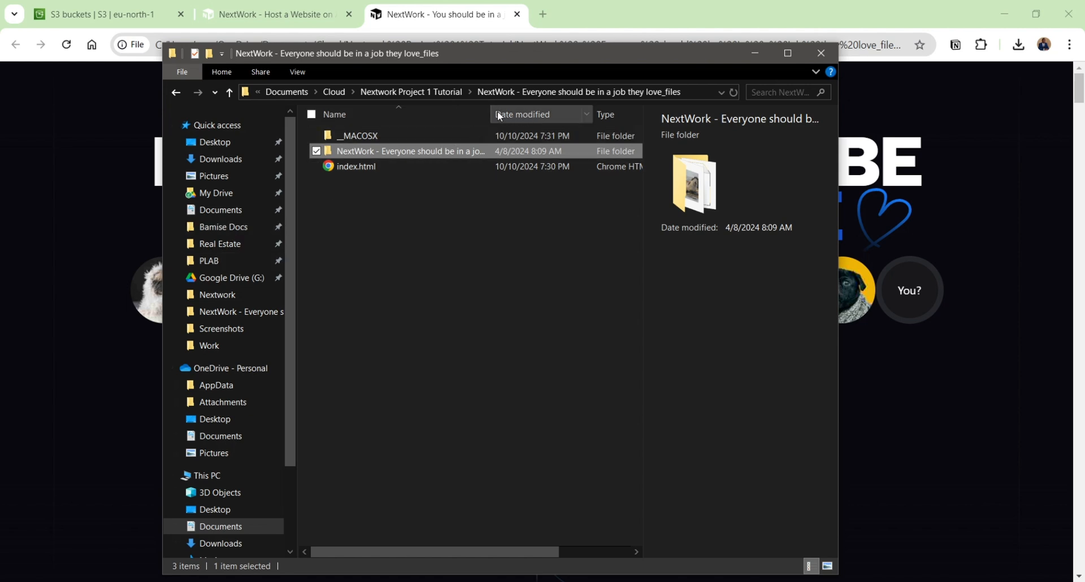
left_click_drag(500, 116, 317, 113)
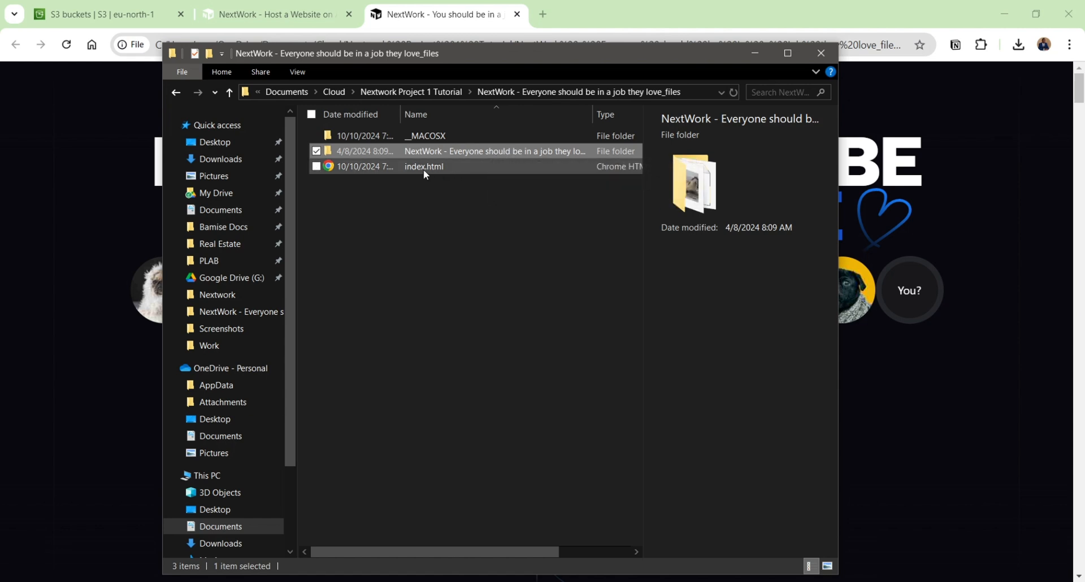
left_click(434, 204)
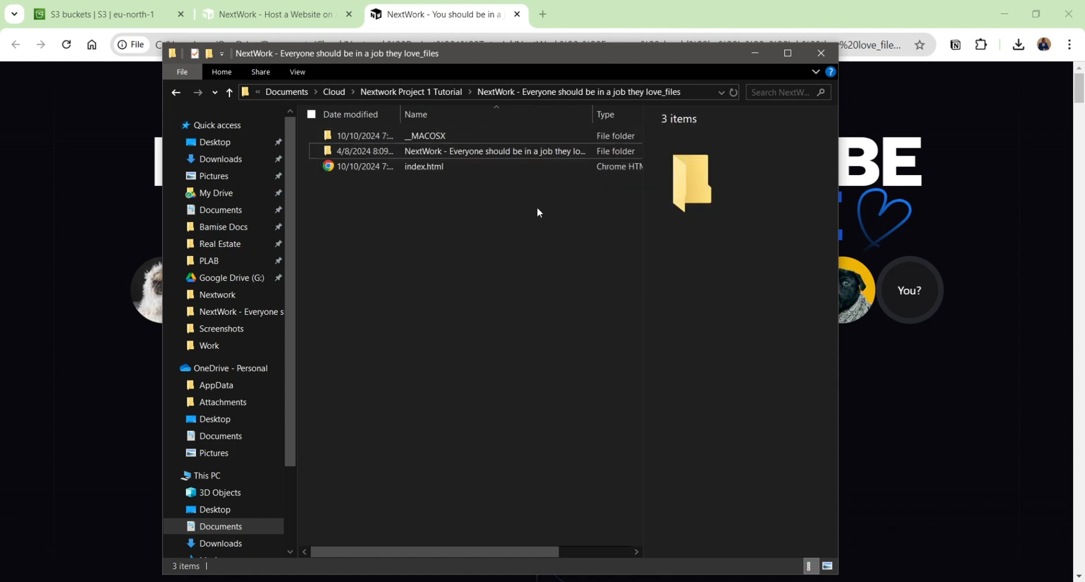
Check the folder structure inside Nextwork Project 1 Tutorial, comparing the index.html in the nested assets folder with the one in the extracted folder.
key("alt+Up")
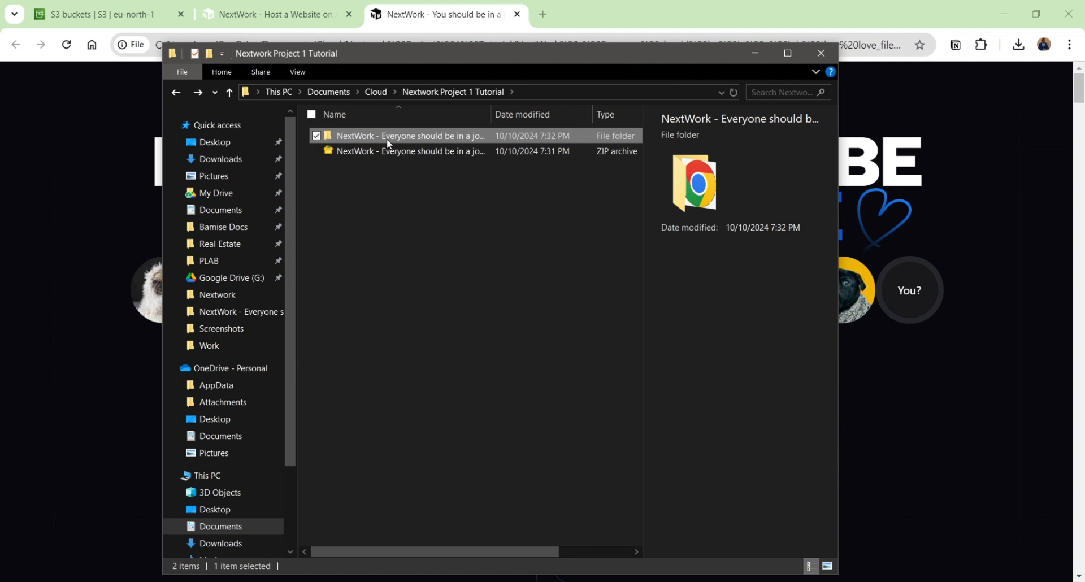
double_click(439, 134)
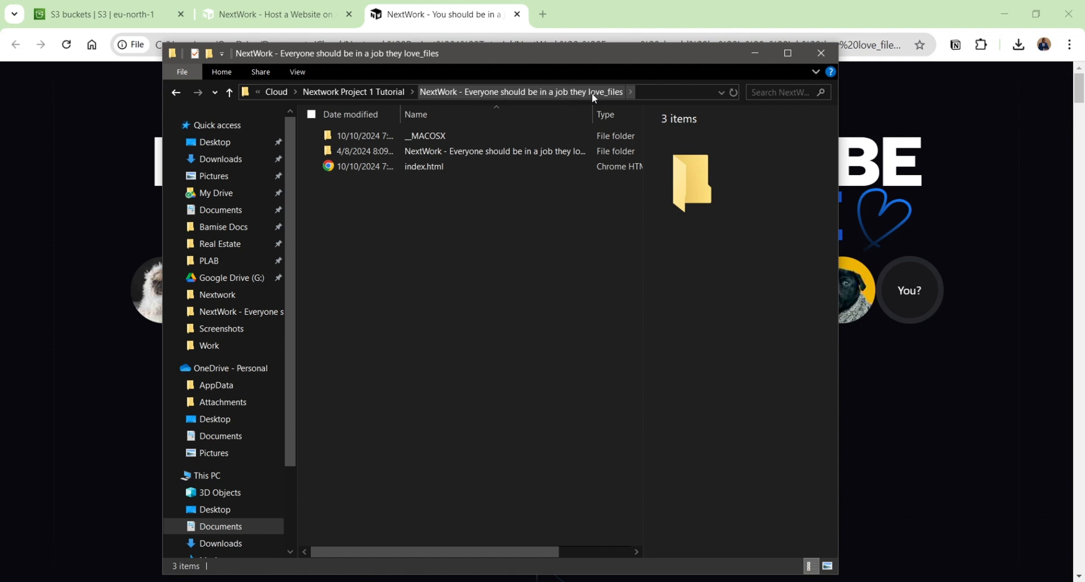
left_click(480, 150)
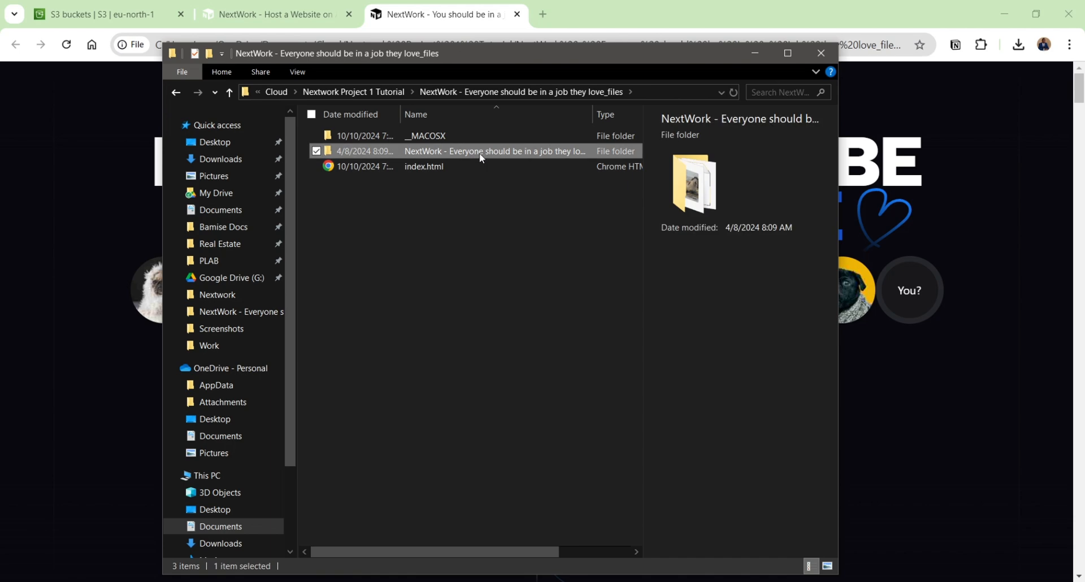
double_click(518, 151)
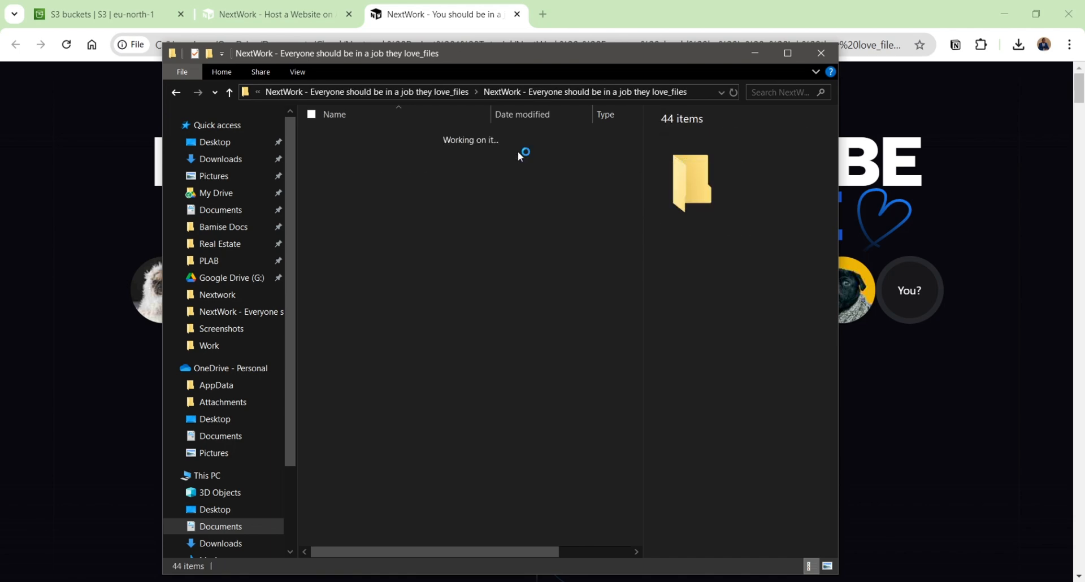
scroll(473, 239, "down", 1)
scroll(474, 239, "down", 5)
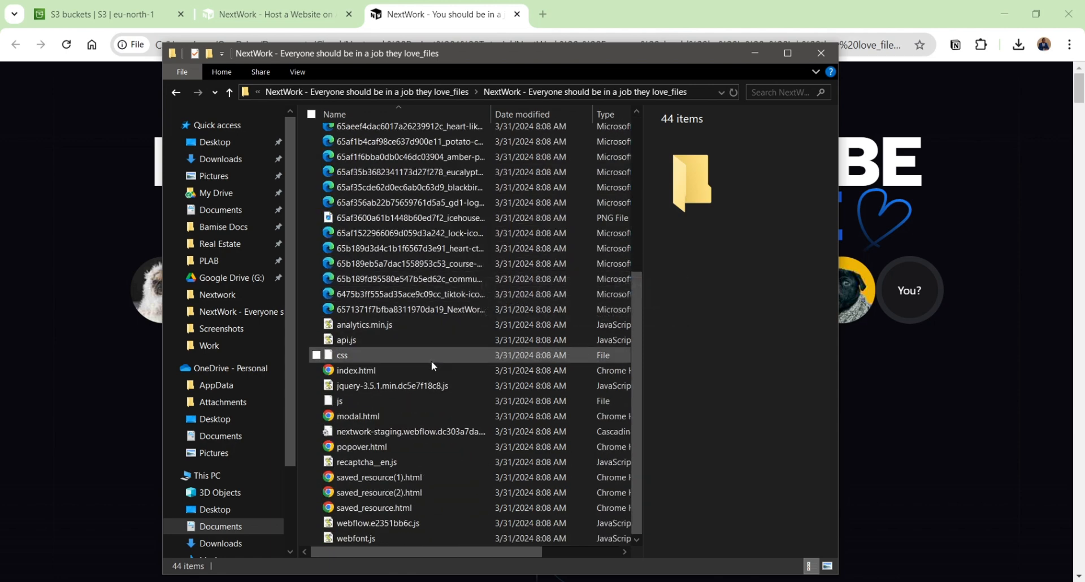
left_click(399, 370)
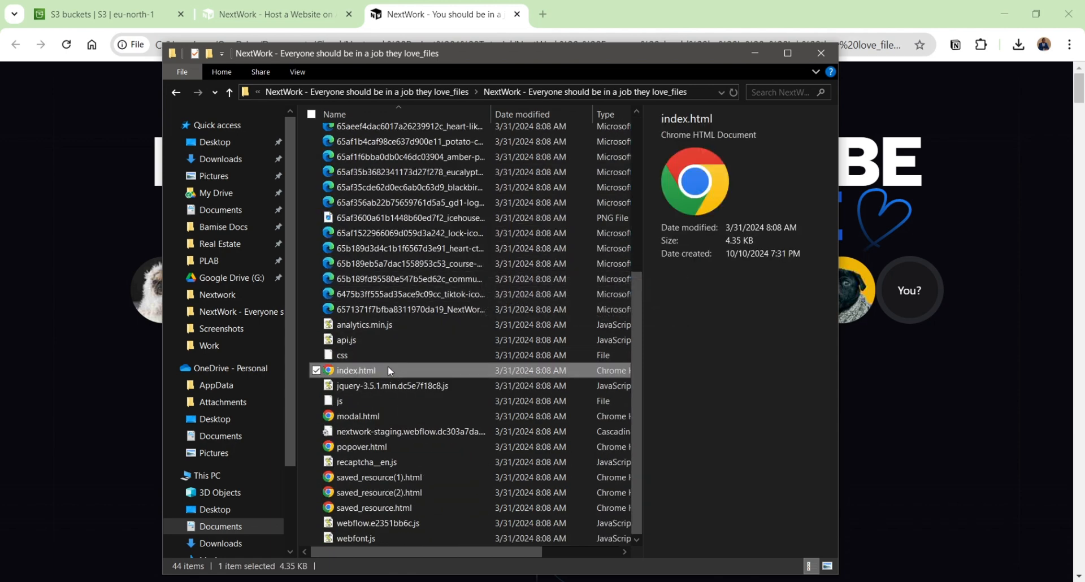
key("alt+Left")
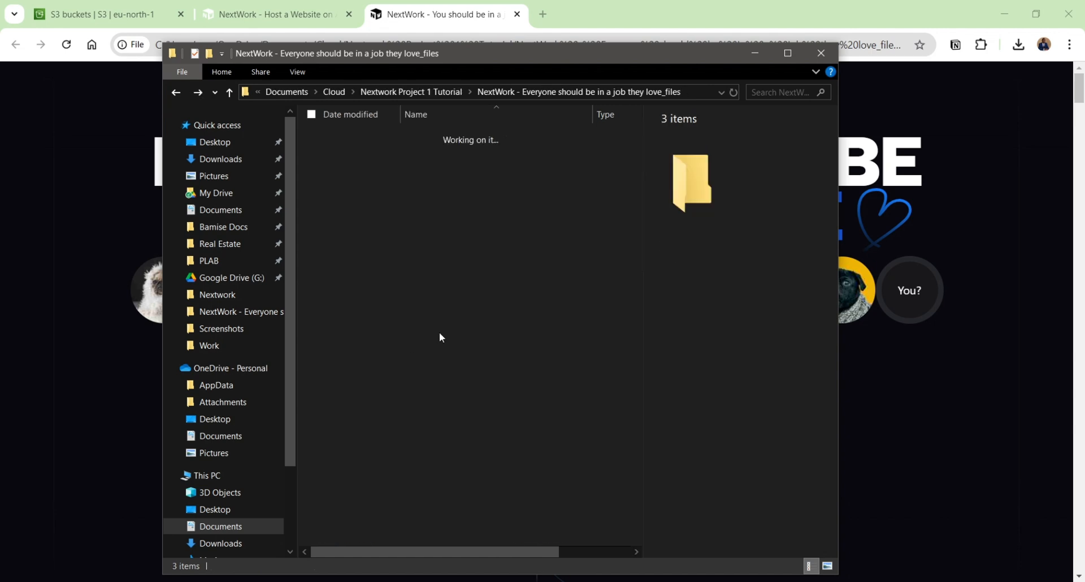
left_click(398, 210)
left_click(406, 167)
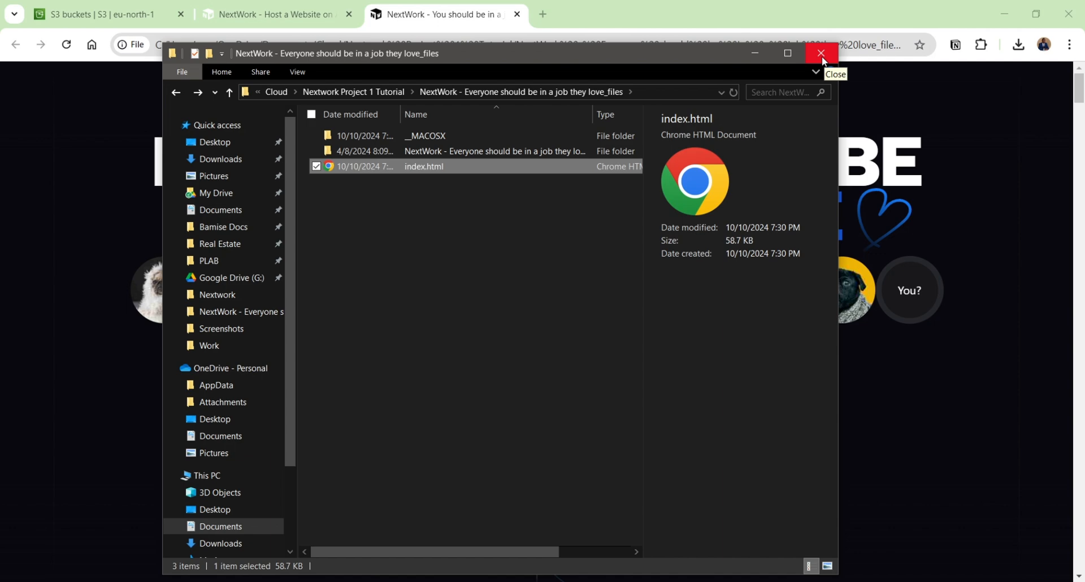
Move the File Explorer window aside and read the Step #2 upload instructions in the NextWork guide.
left_click_drag(651, 52, 1031, 124)
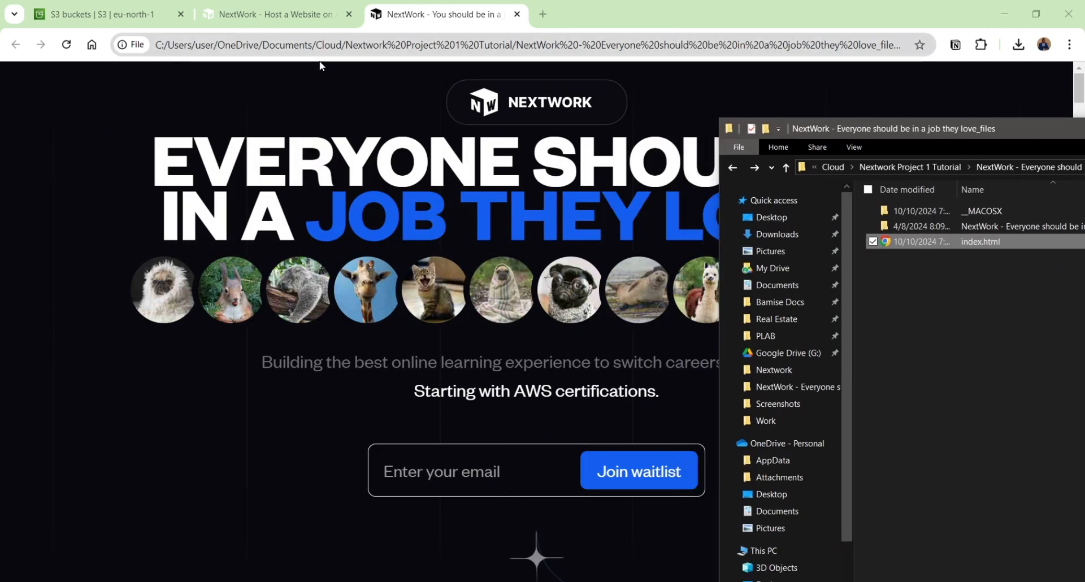
left_click(300, 20)
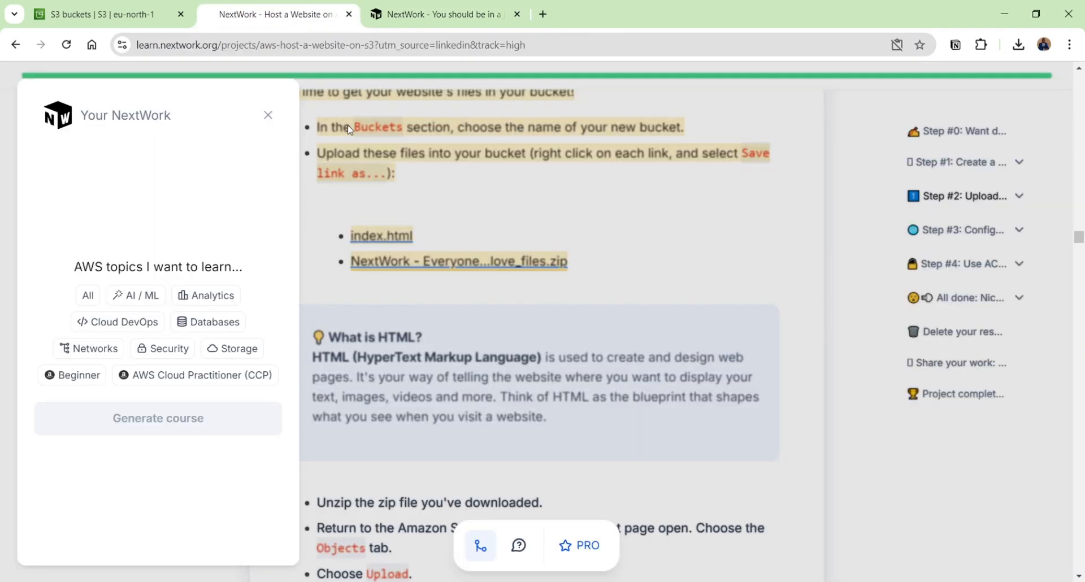
left_click(644, 263)
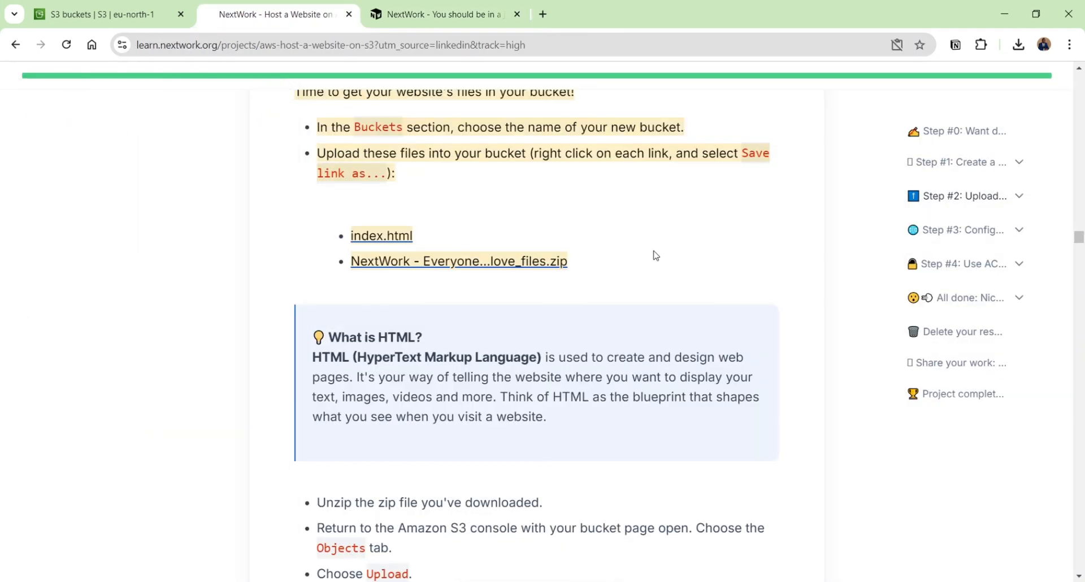
scroll(655, 255, "down", 5)
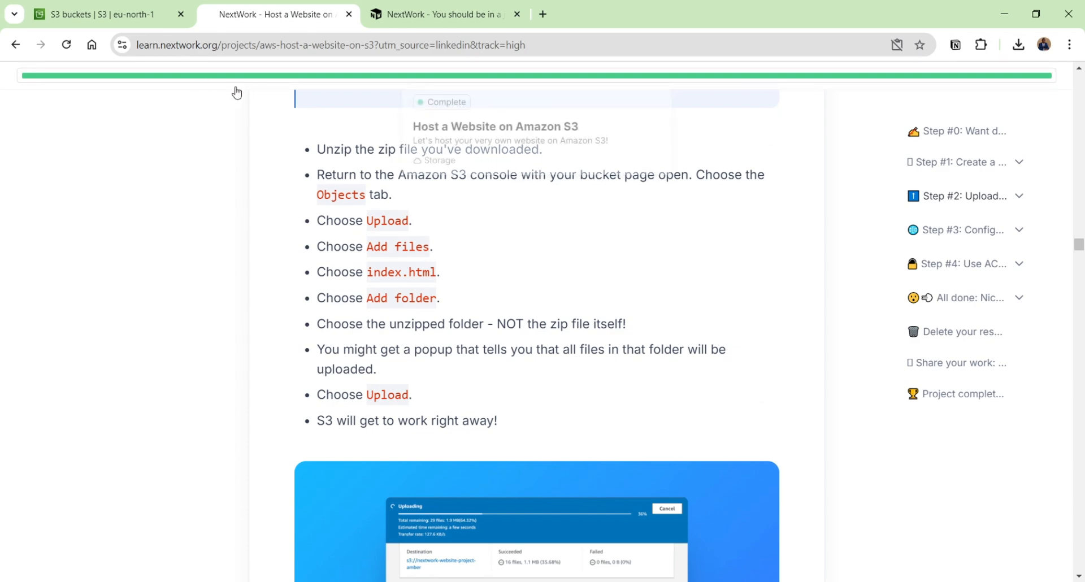
scroll(403, 203, "down", 1)
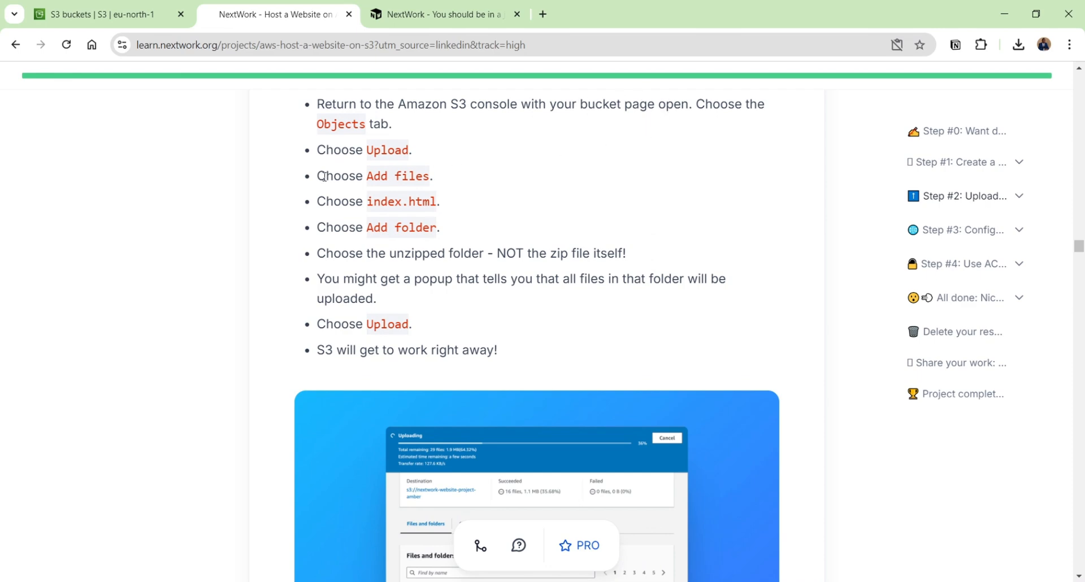
Return to the S3 console, open the newly created website bucket, and start an upload to it.
left_click(100, 17)
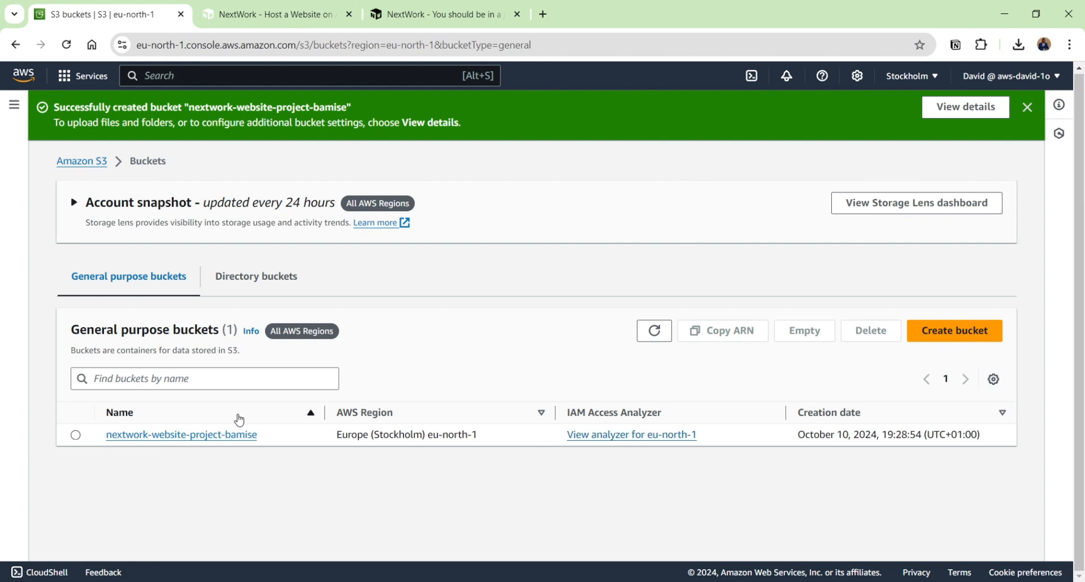
left_click(220, 443)
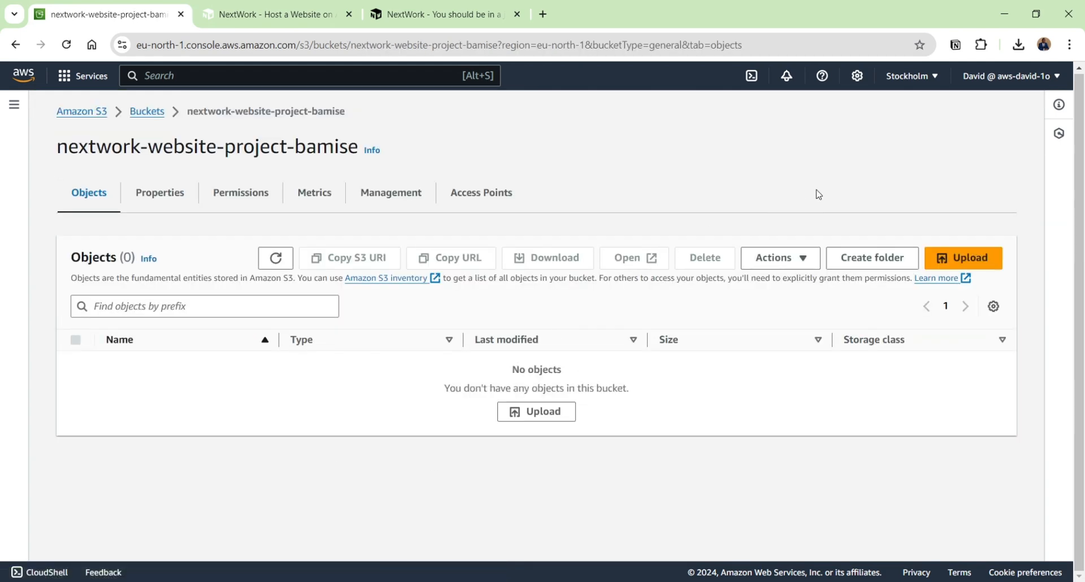
left_click(962, 258)
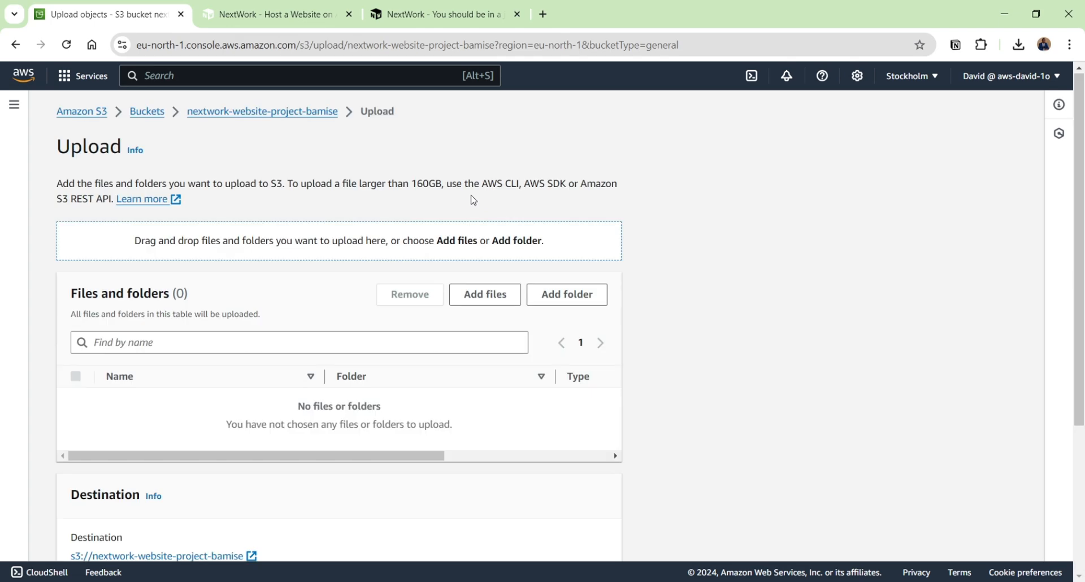
Add index.html from the extracted folder under Documents > Cloud > Nextwork Project 1 Tutorial to the upload list.
left_click(496, 280)
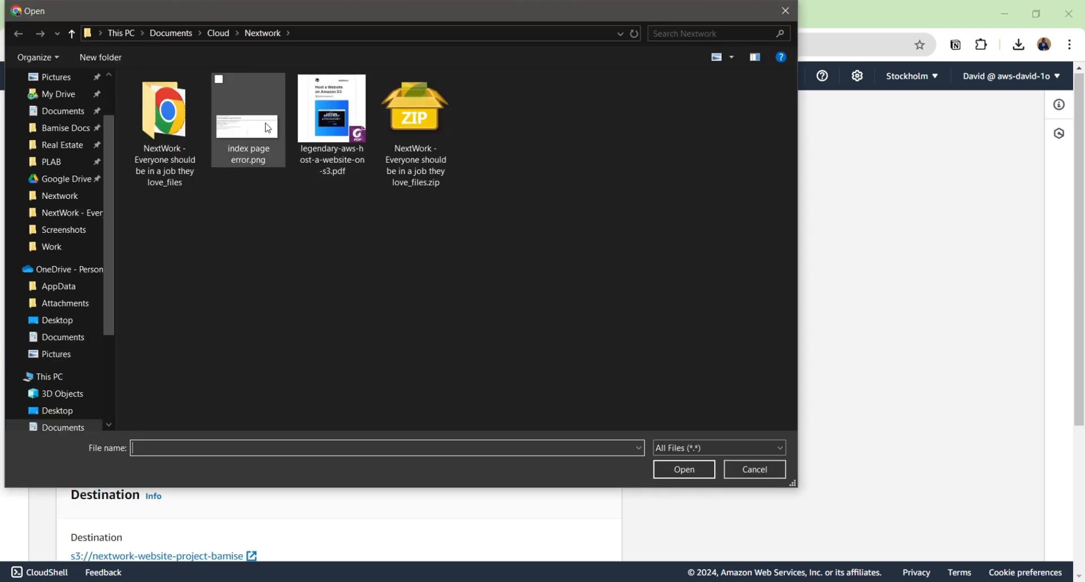
left_click(217, 33)
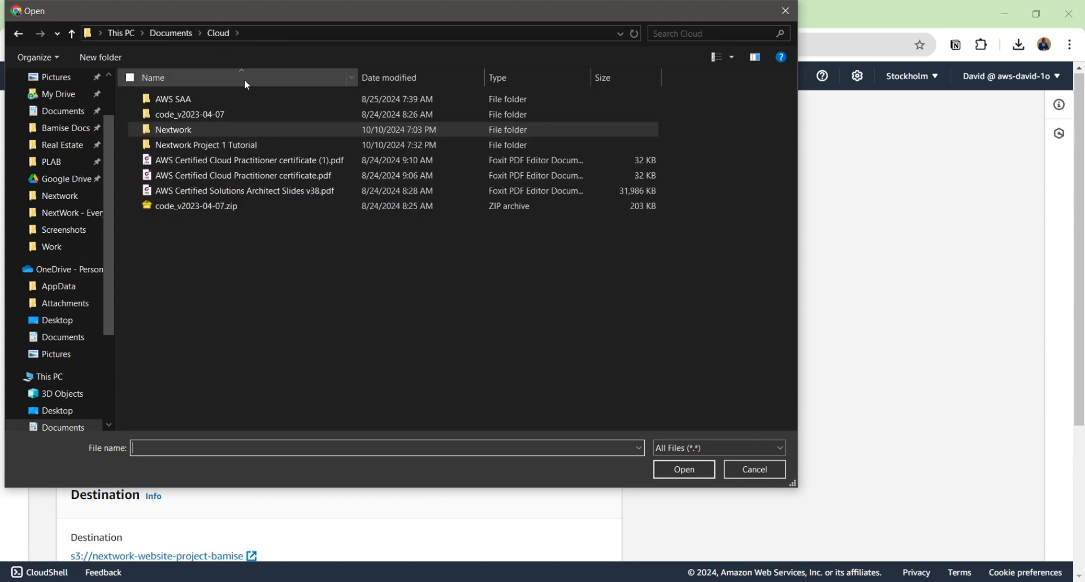
double_click(202, 148)
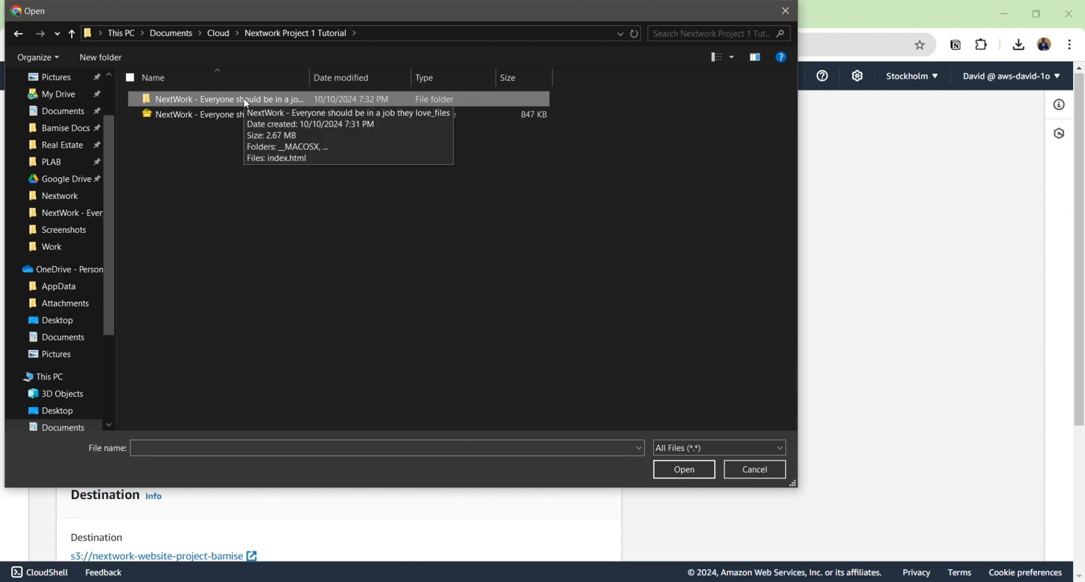
double_click(245, 100)
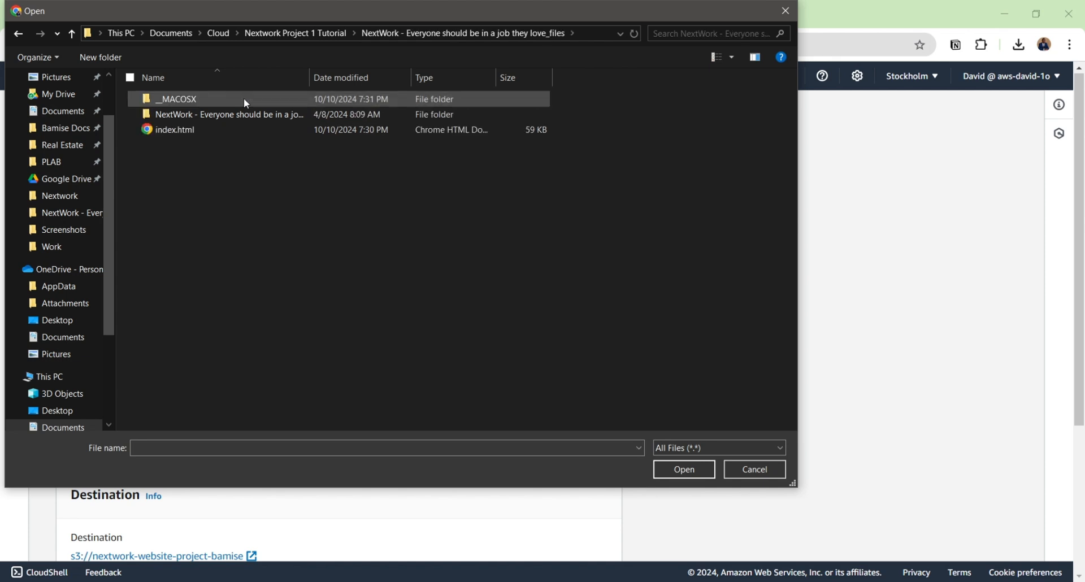
left_click(205, 131)
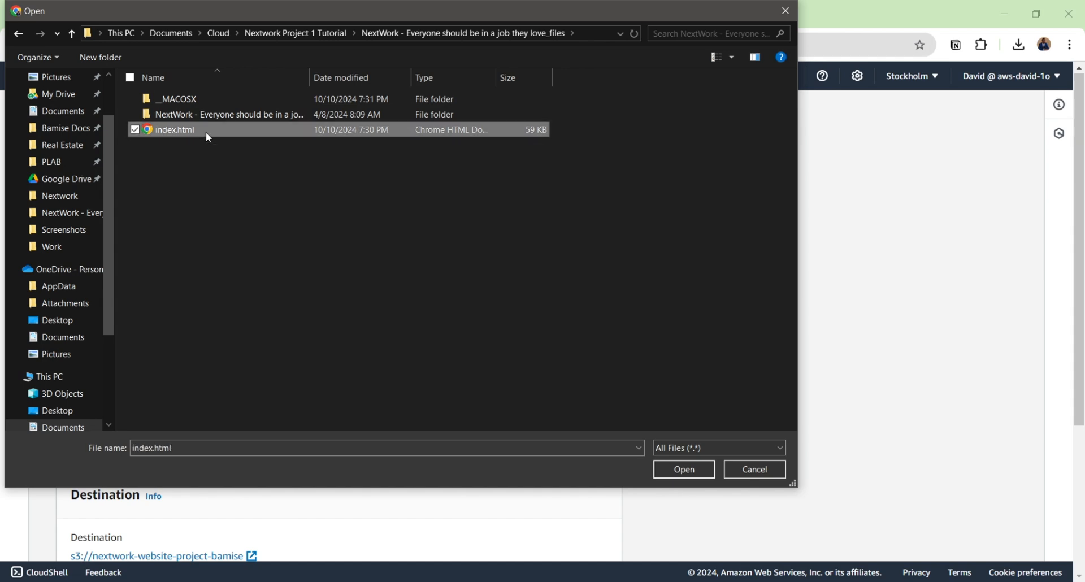
left_click(687, 471)
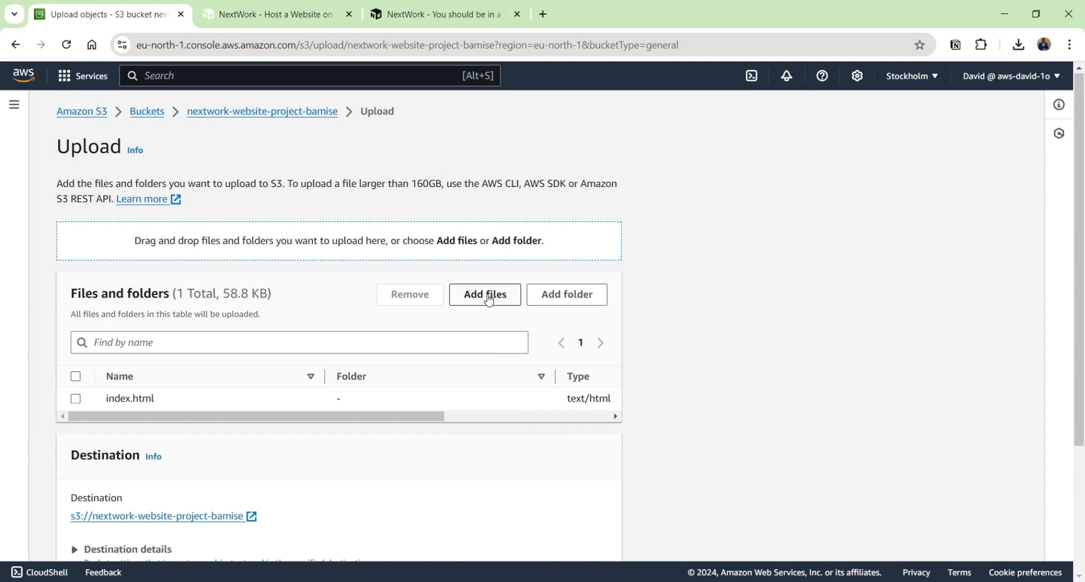
Add the nested "NextWork - Everyone should be in a job they love_files" folder to the upload list and allow the browser to upload its files.
left_click(571, 294)
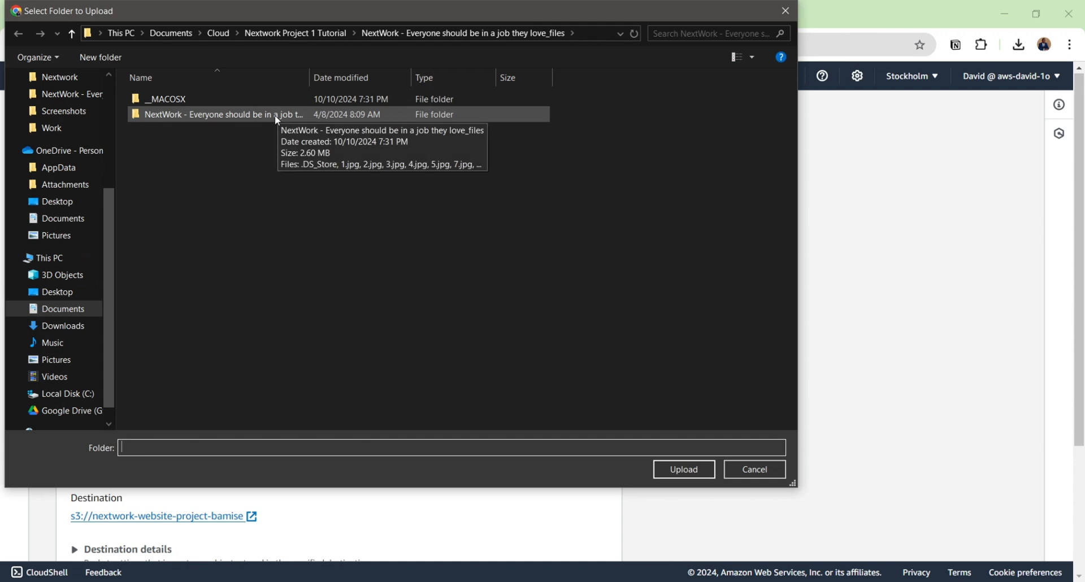
left_click(275, 114)
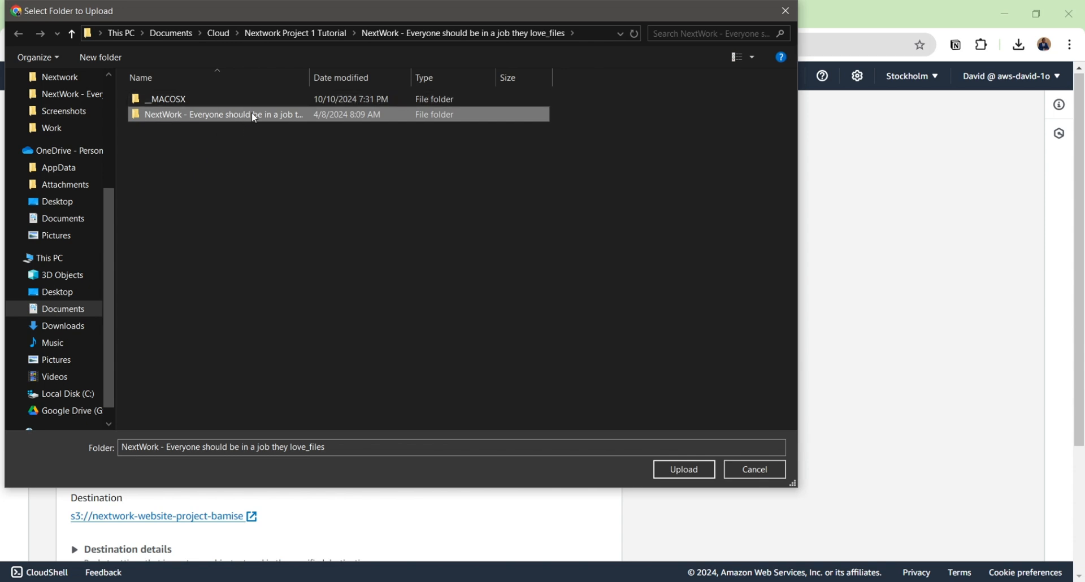
left_click(254, 114)
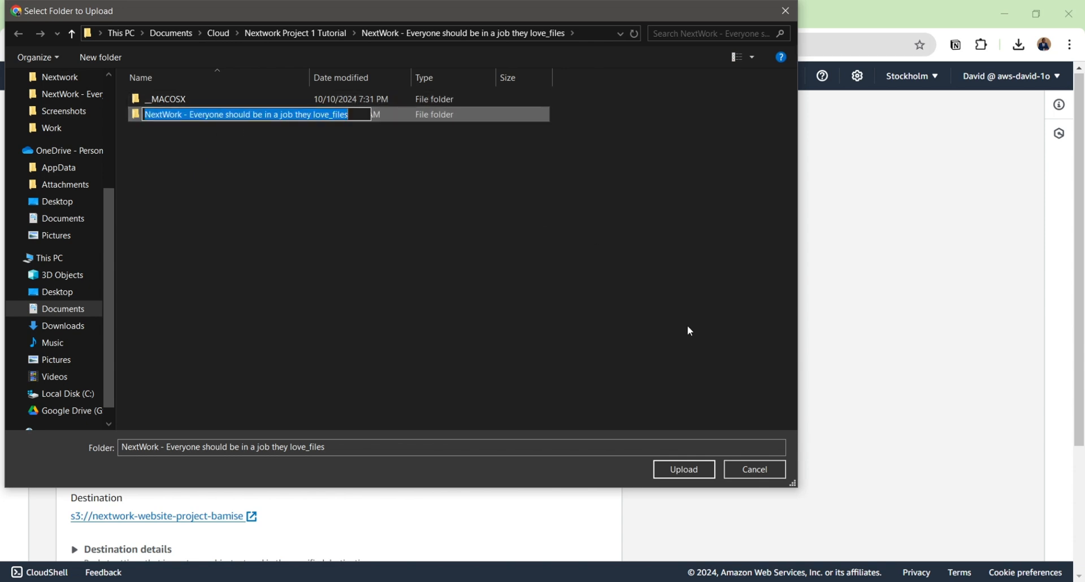
left_click(694, 471)
left_click(364, 114)
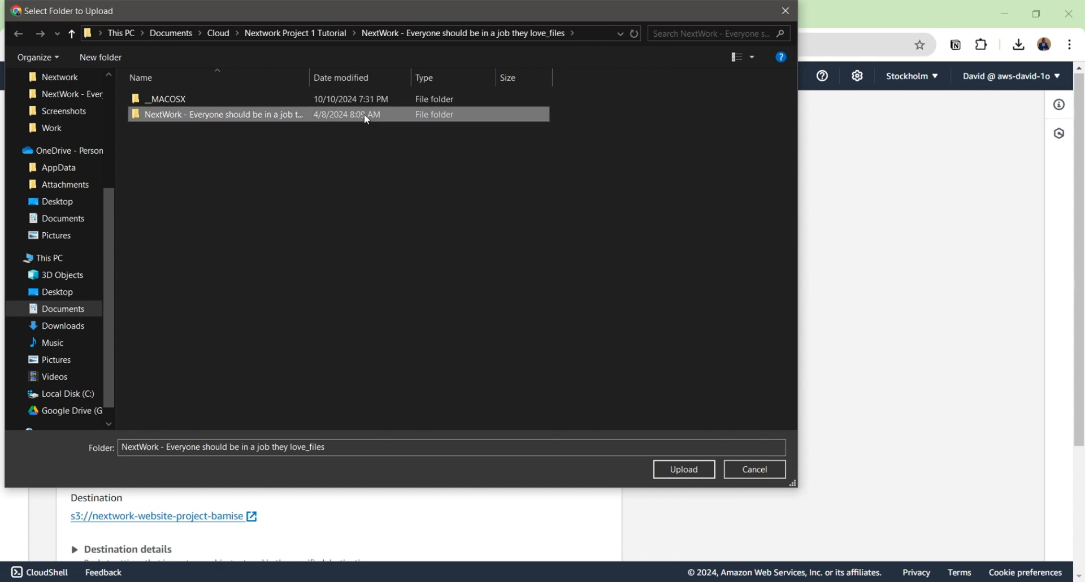
left_click(703, 473)
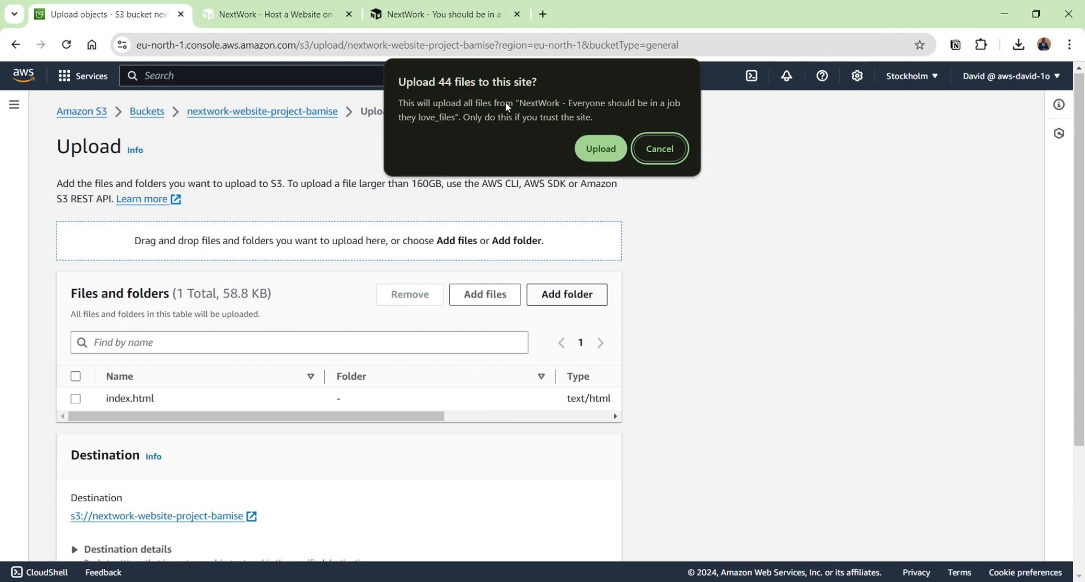
left_click(588, 149)
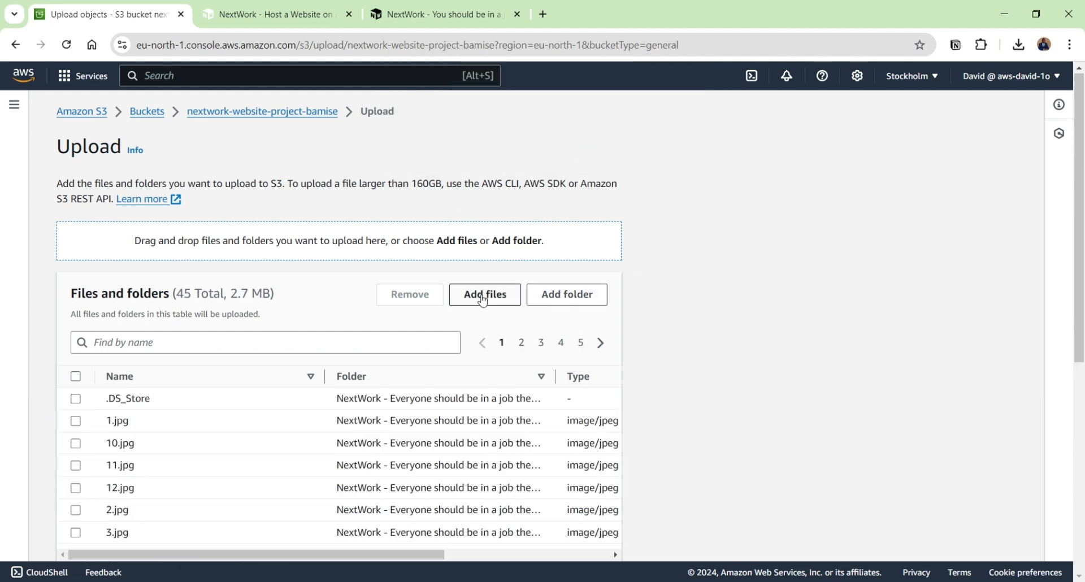
Review the upload's destination settings and start uploading the listed files to the bucket.
scroll(469, 339, "down", 5)
scroll(473, 318, "down", 1)
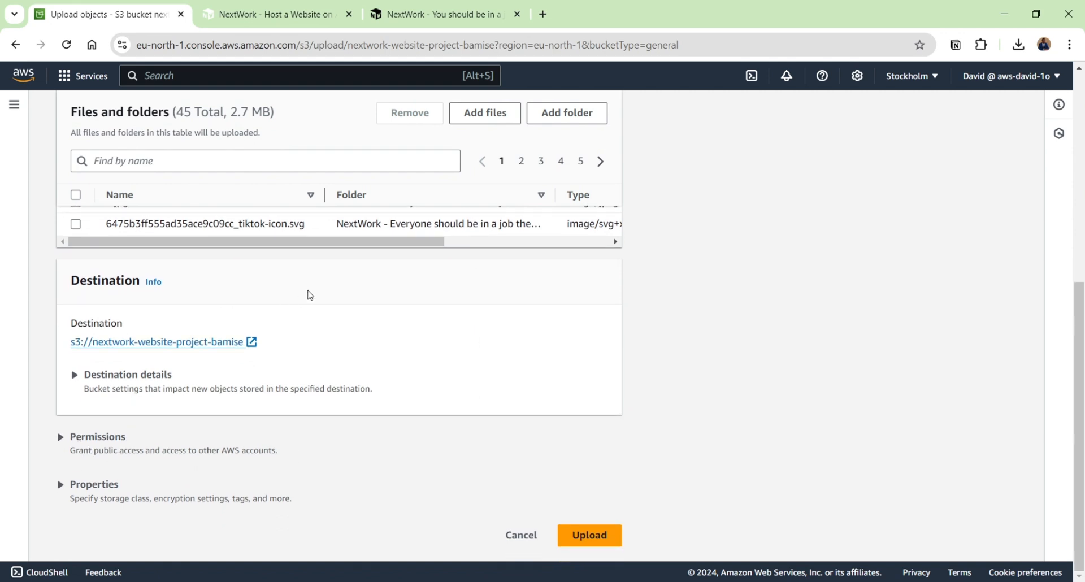
left_click(598, 535)
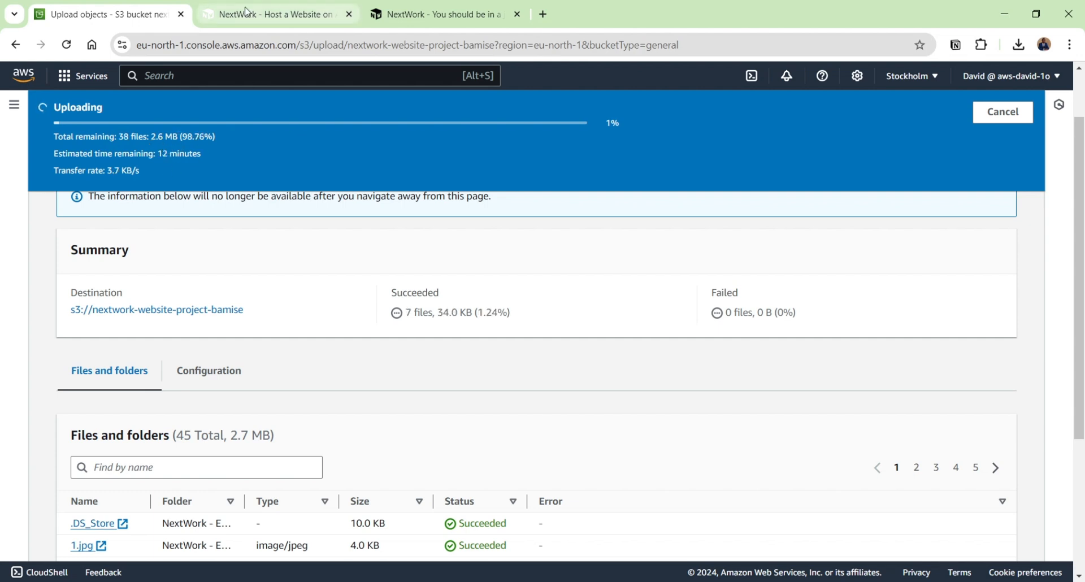
Compare the guide's upload illustration with the running upload's progress and file statuses in the S3 console.
left_click(287, 16)
scroll(443, 342, "down", 3)
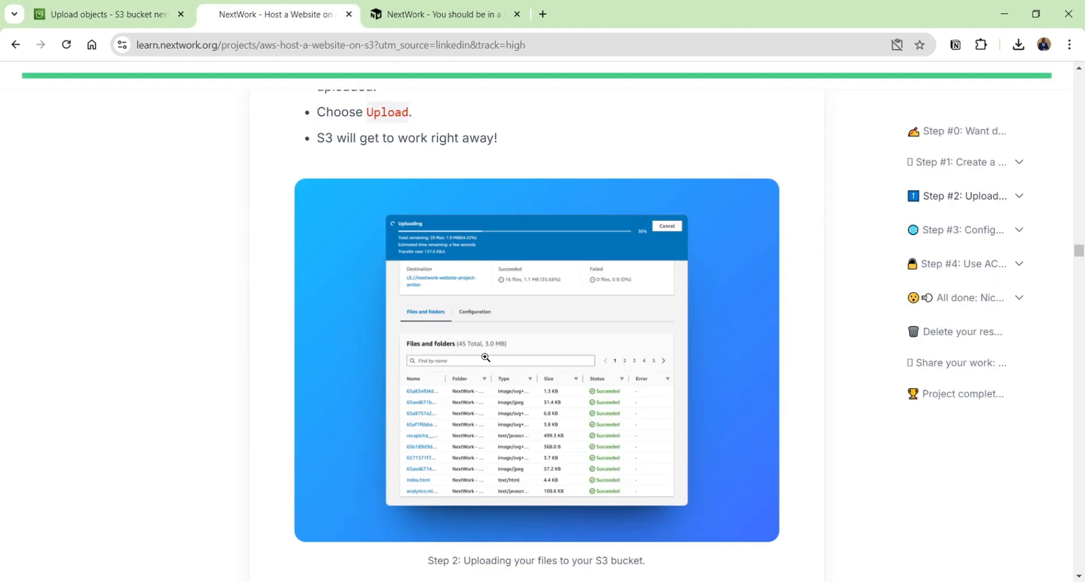
left_click(111, 22)
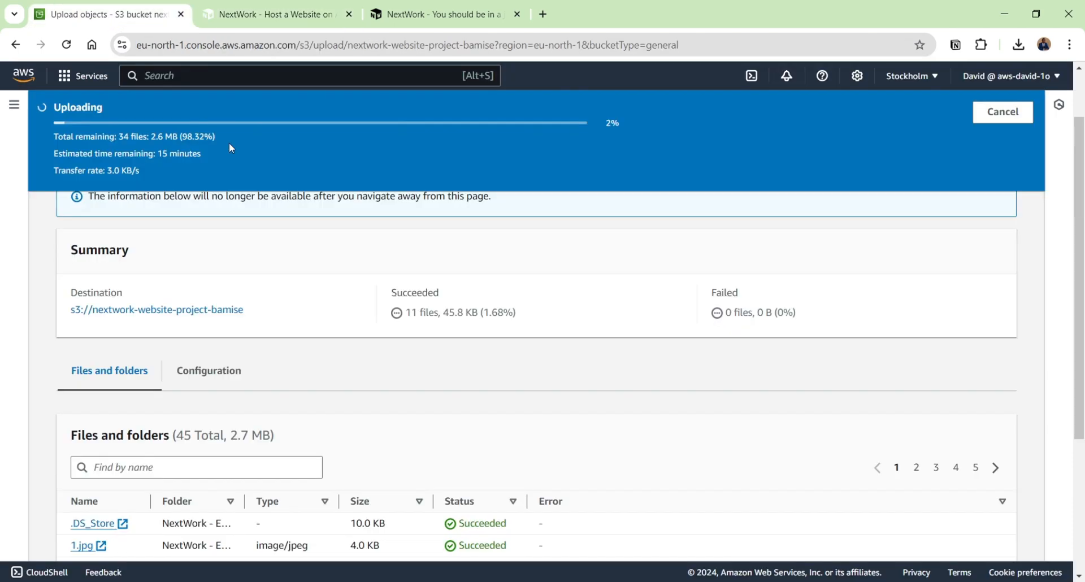
scroll(320, 284, "up", 1)
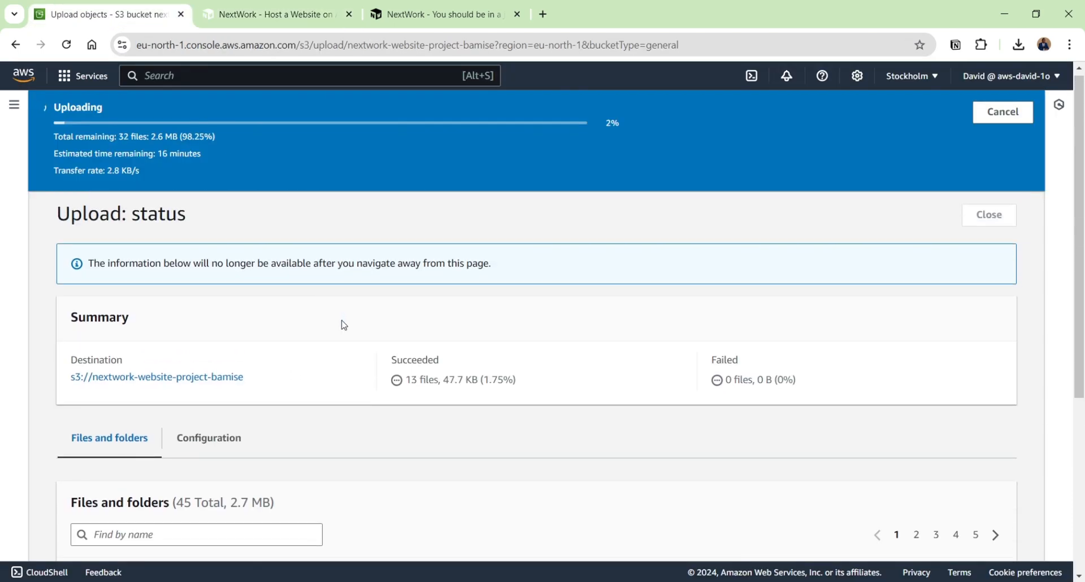
scroll(341, 322, "down", 2)
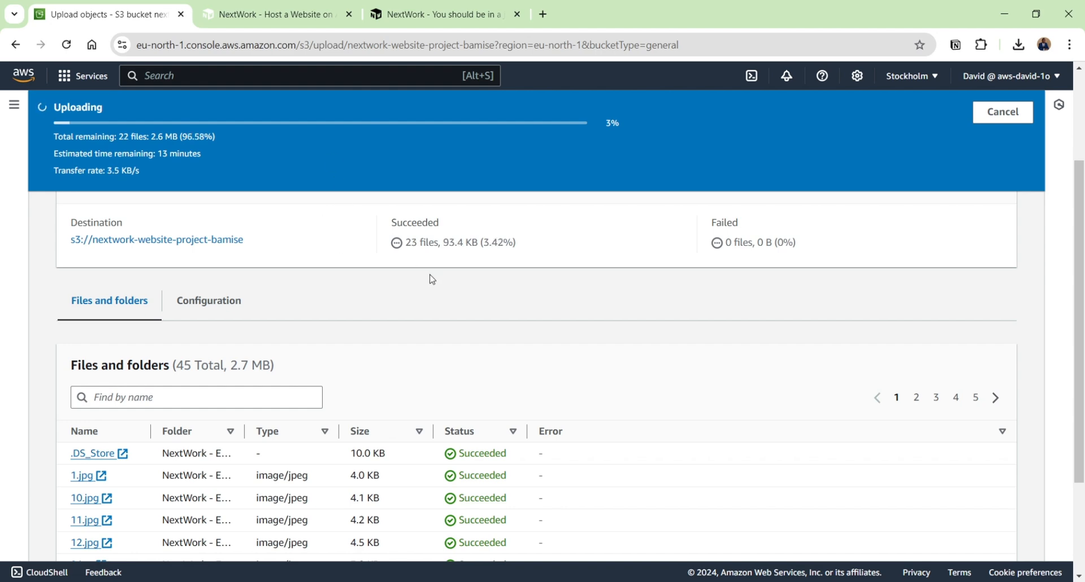
scroll(486, 257, "up", 3)
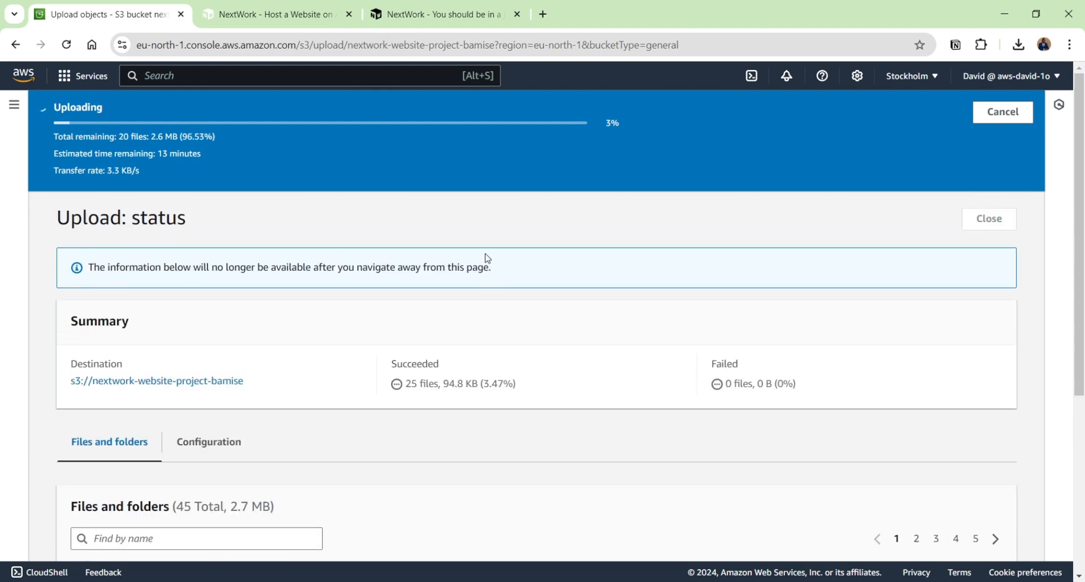
Read the rest of the guide's Step #2, including the upload completion instructions and its three screenshot and question tasks.
left_click(273, 14)
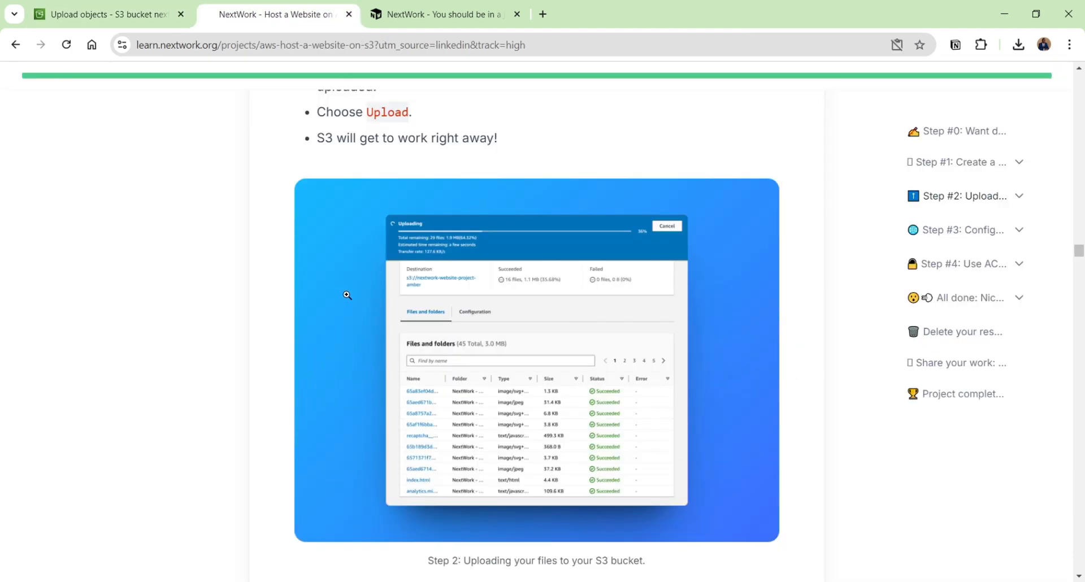
scroll(347, 295, "down", 6)
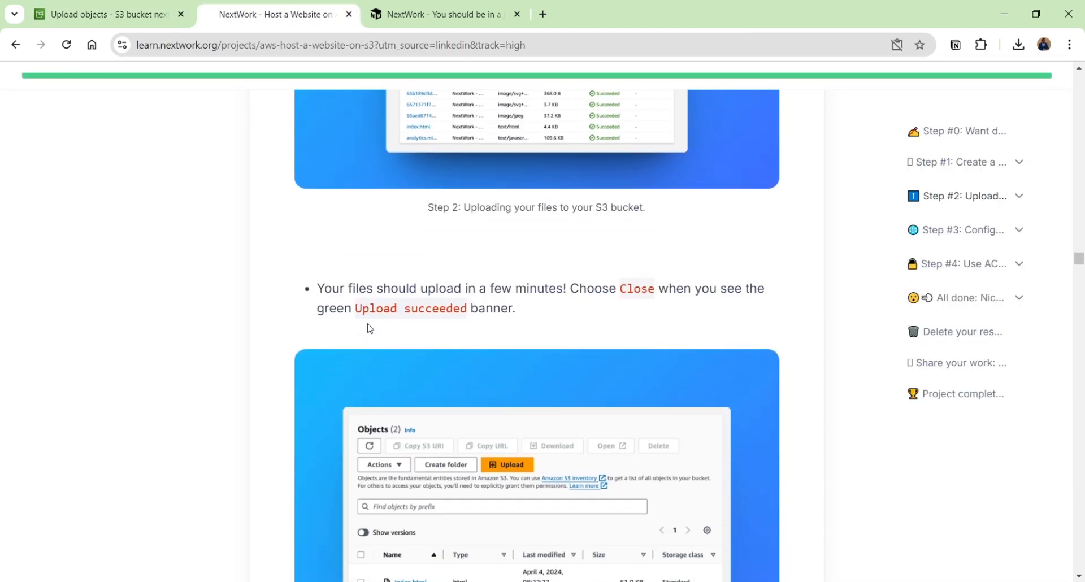
scroll(370, 328, "down", 1)
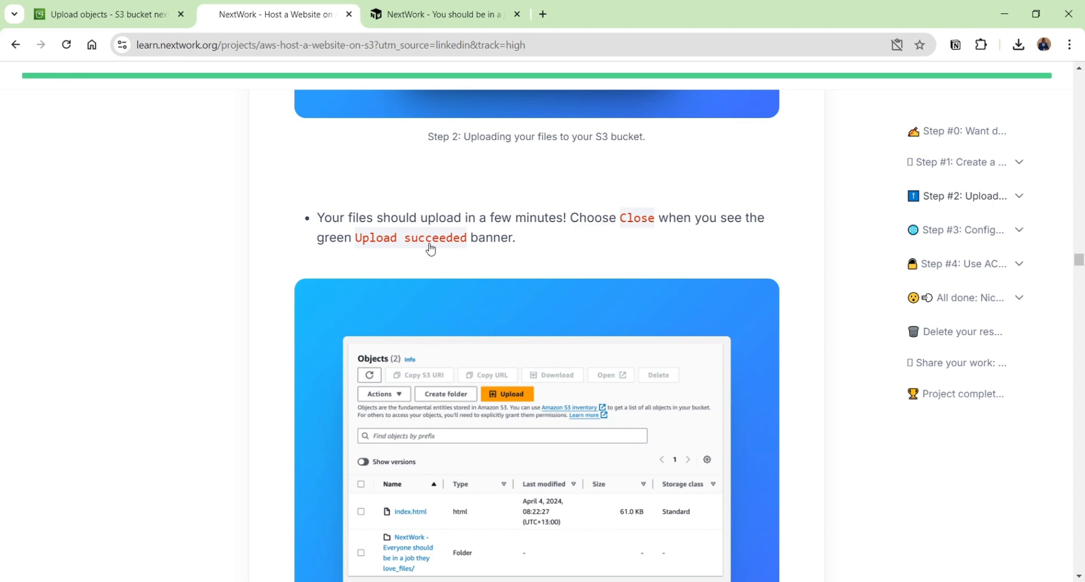
scroll(430, 247, "down", 1)
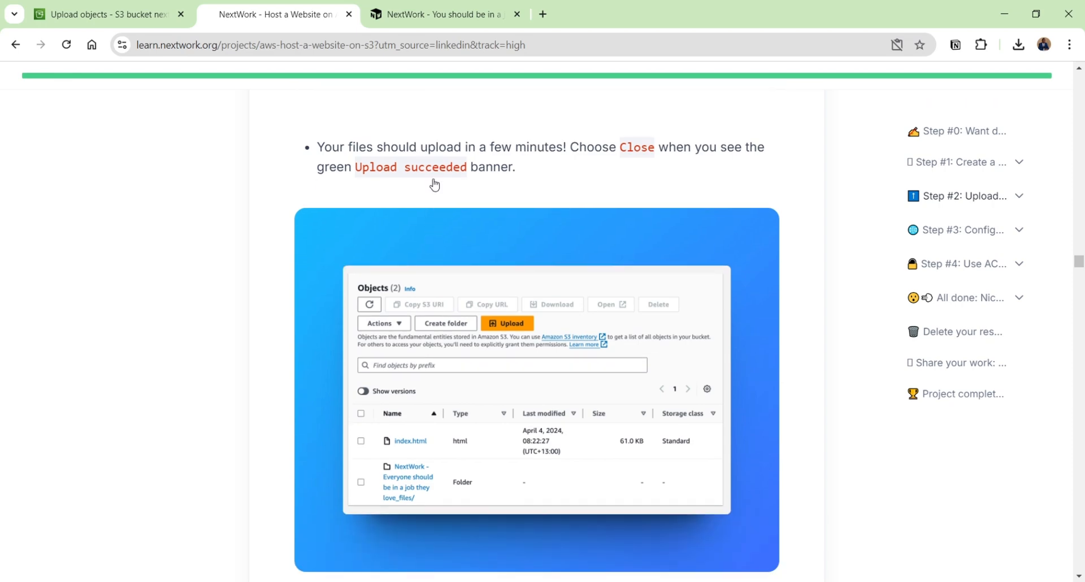
scroll(469, 192, "down", 4)
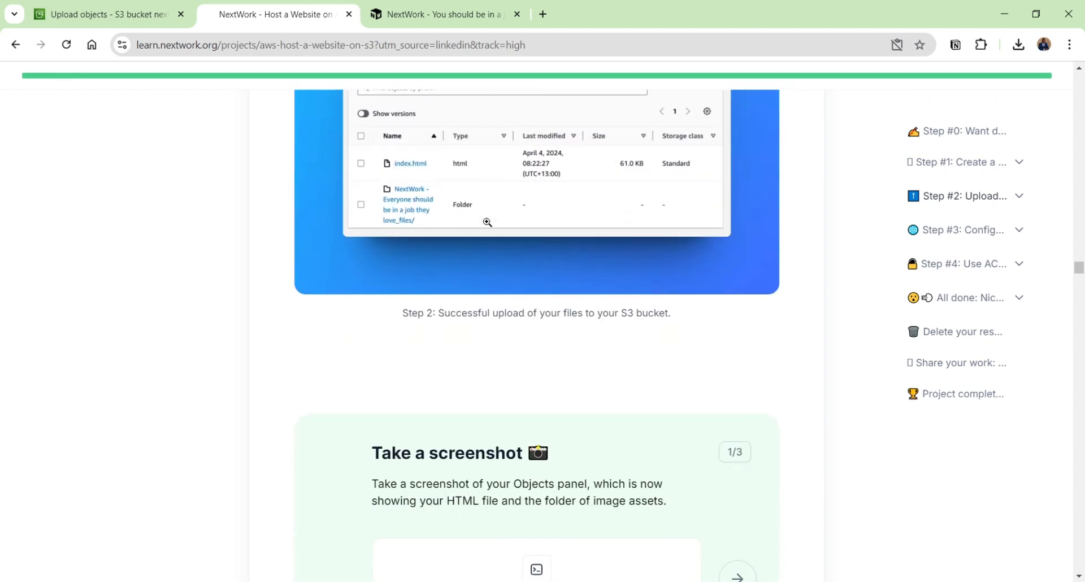
scroll(487, 222, "down", 4)
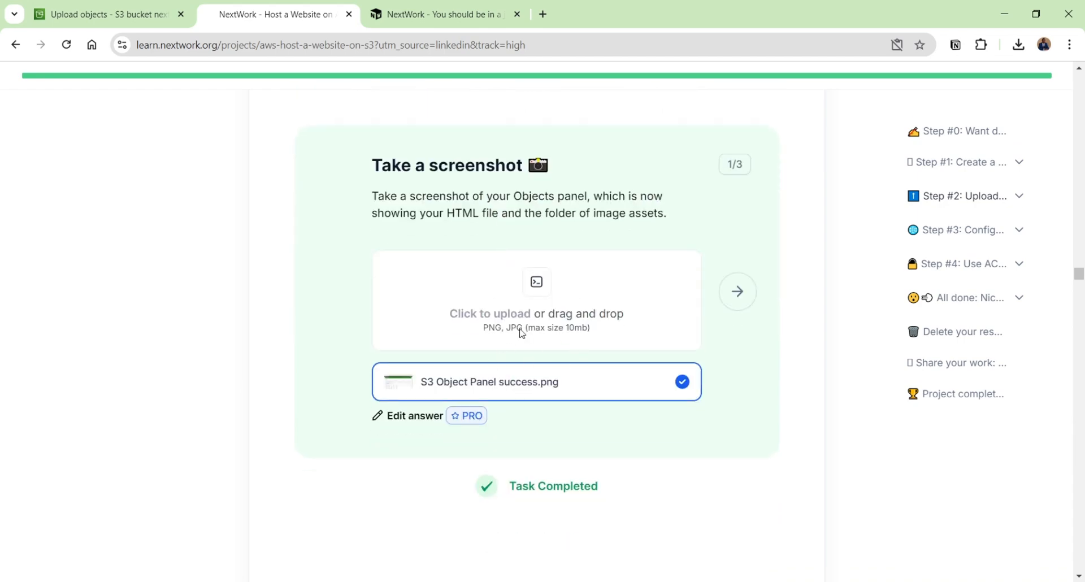
left_click(738, 292)
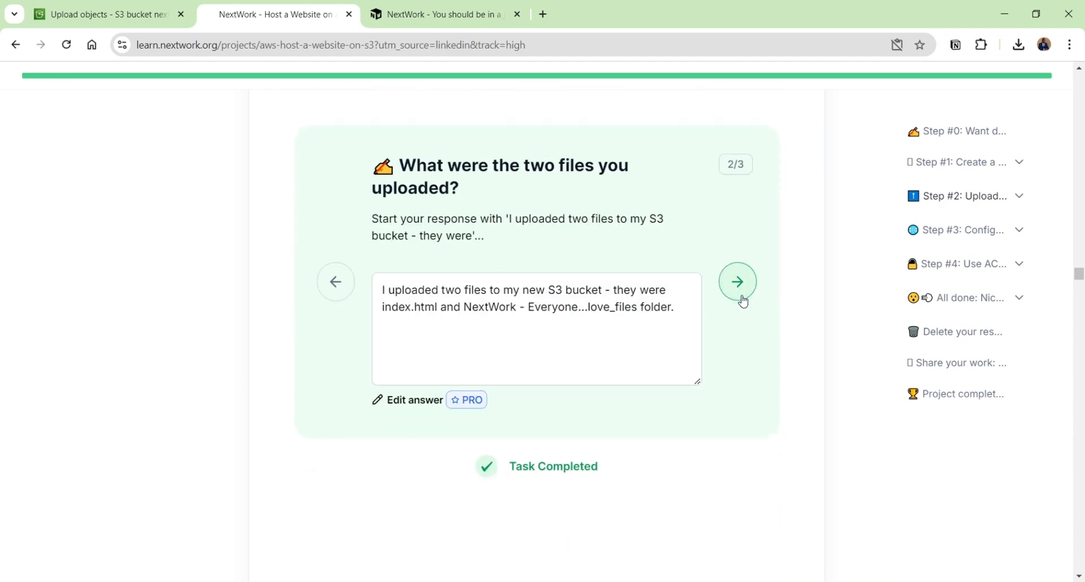
left_click(753, 281)
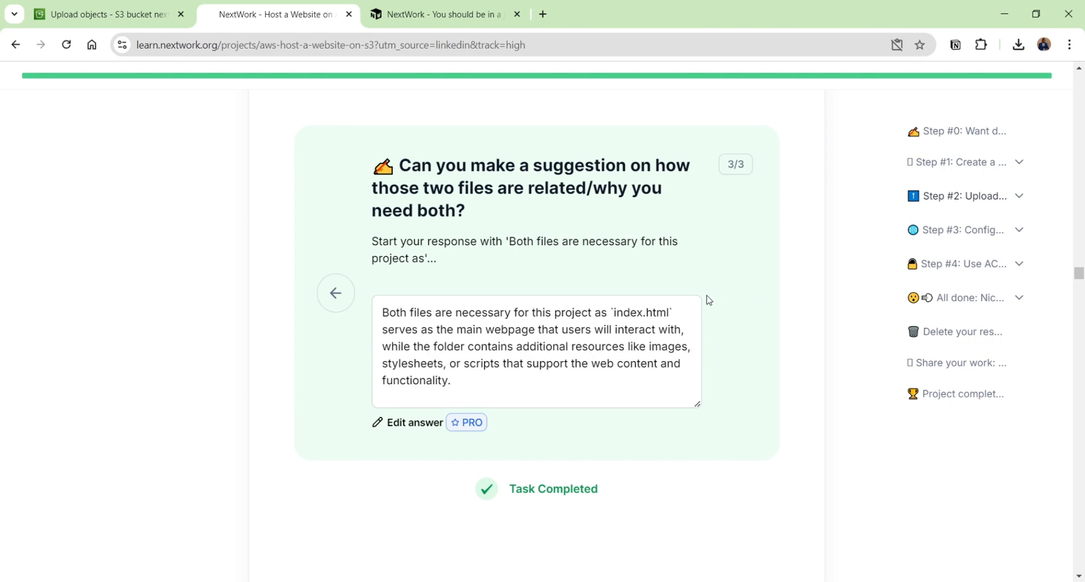
Read the guide's Step #3 on what website hosting means and how to configure a static website on Amazon S3.
scroll(694, 294, "down", 8)
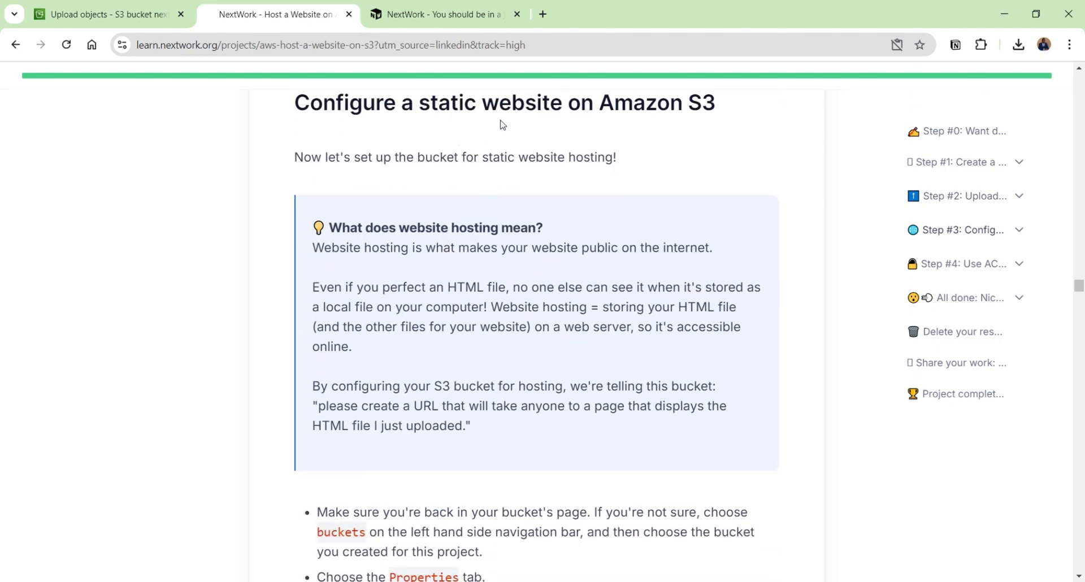
scroll(591, 151, "down", 2)
scroll(591, 169, "up", 3)
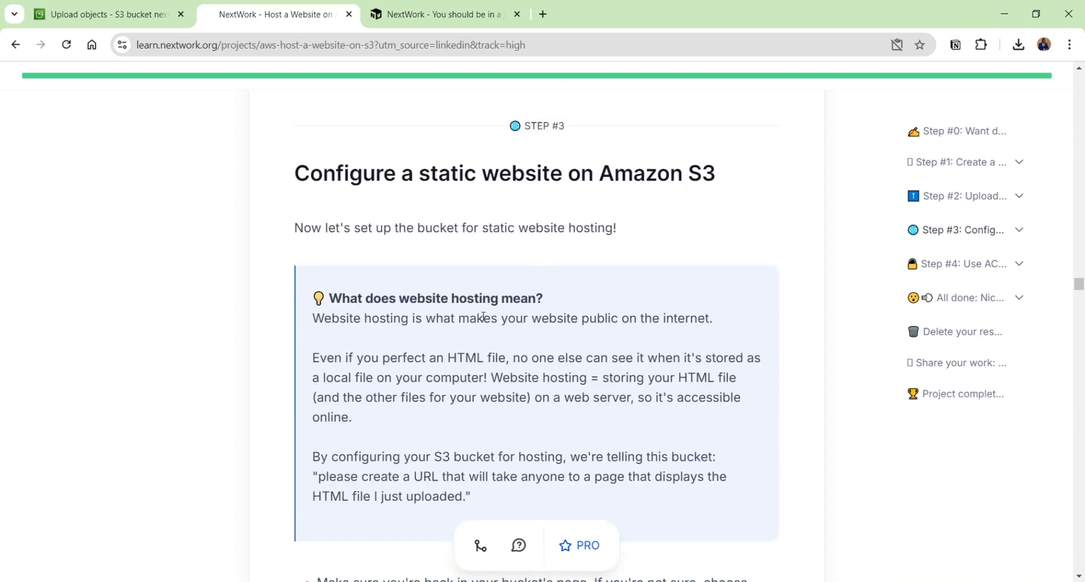
scroll(520, 292, "down", 1)
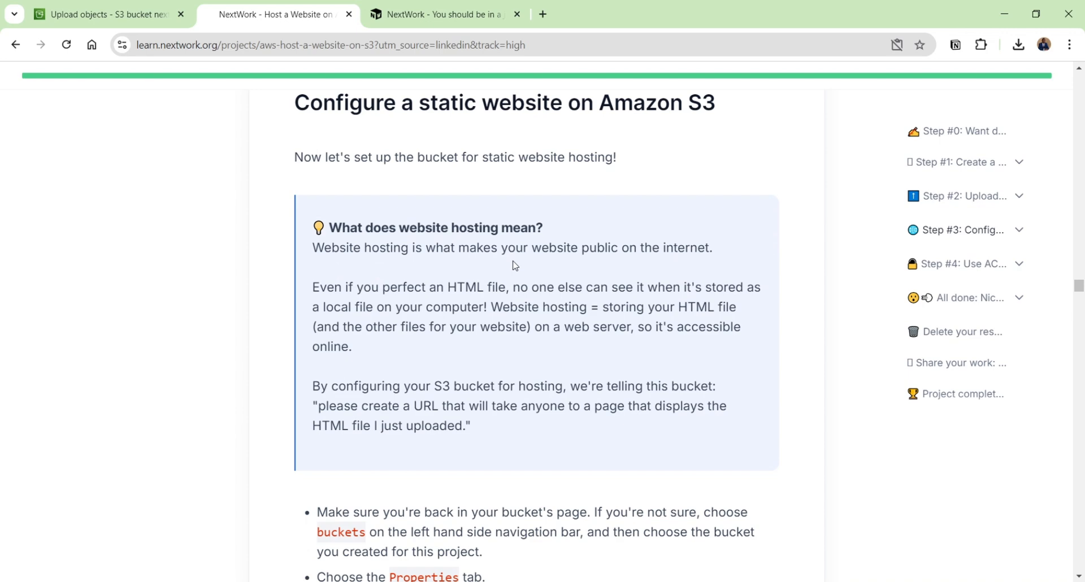
scroll(520, 274, "down", 2)
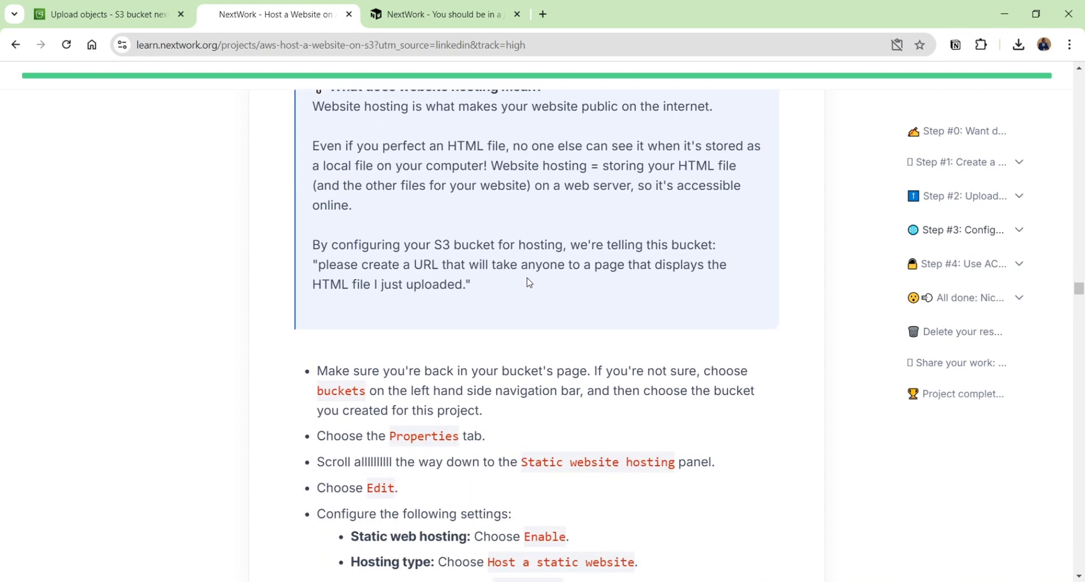
scroll(529, 283, "down", 1)
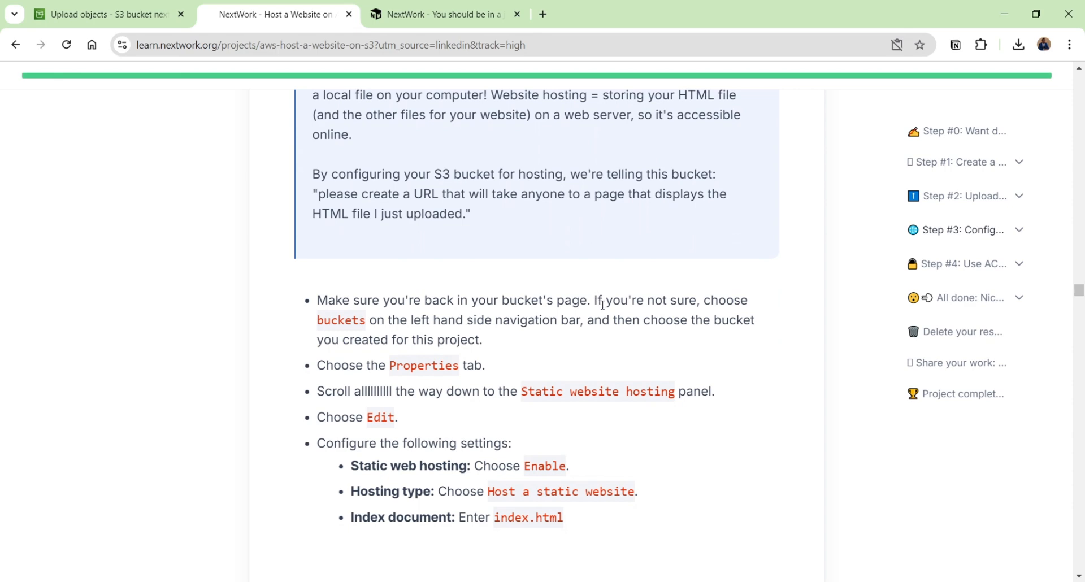
Close the upload status page in the S3 console and recheck the guide's static website hosting instructions.
left_click(85, 17)
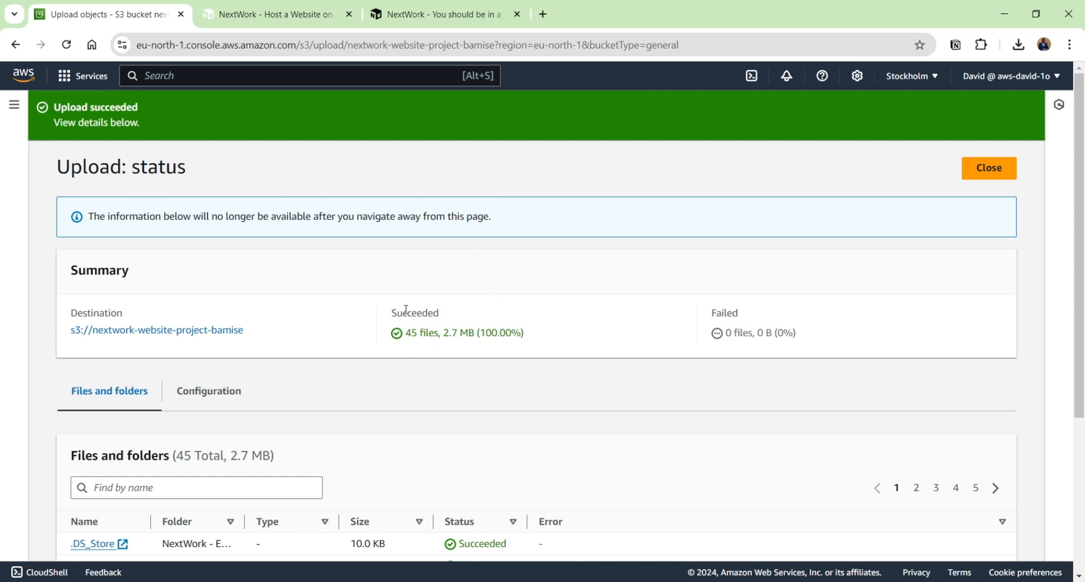
left_click(1005, 172)
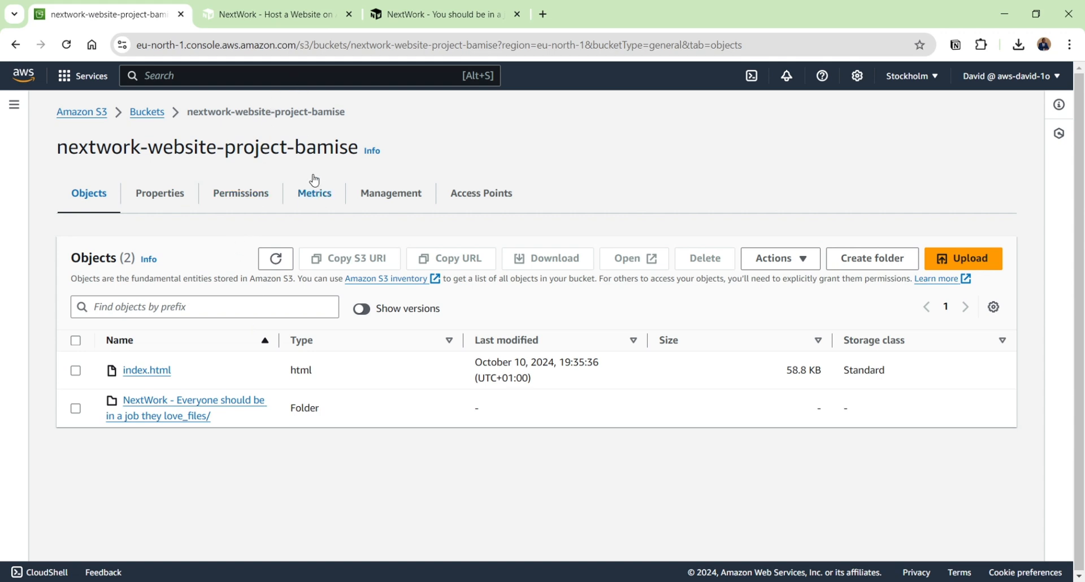
left_click(300, 23)
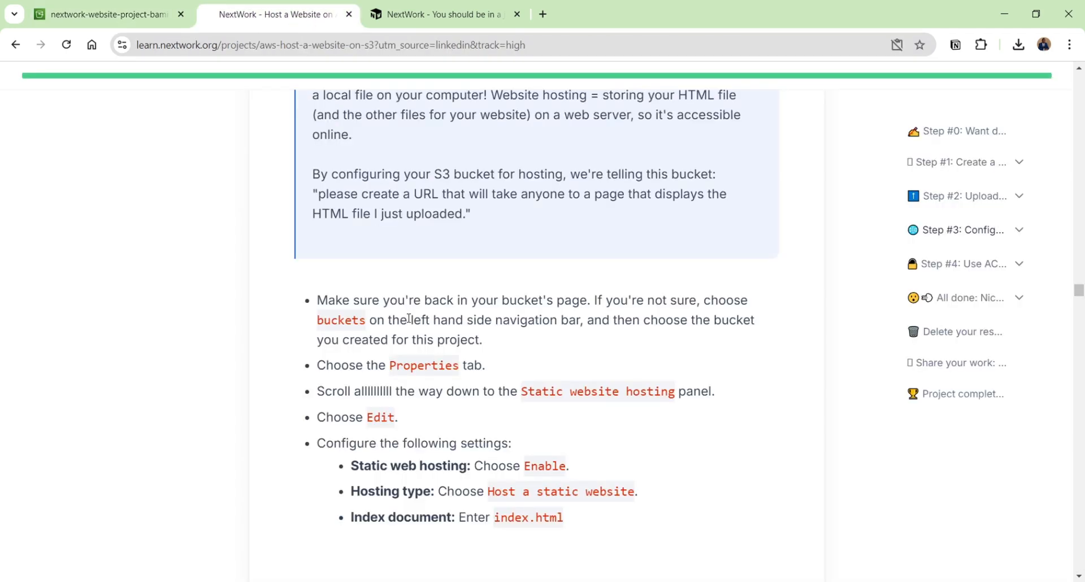
scroll(409, 319, "down", 1)
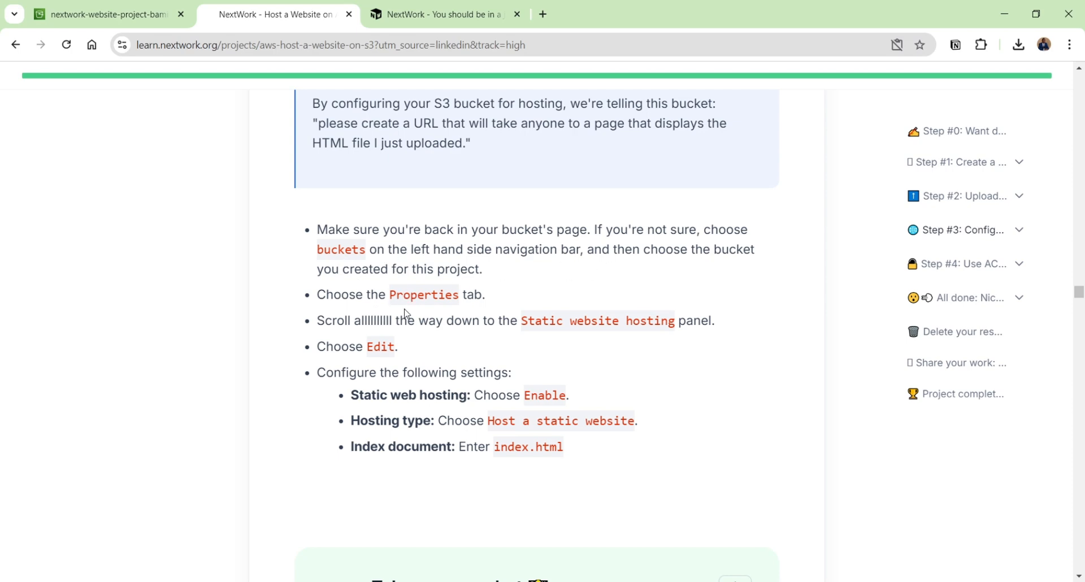
In the S3 bucket's properties, enable static website hosting with type "Host a static website" and index document index.html, and save the changes.
left_click(116, 15)
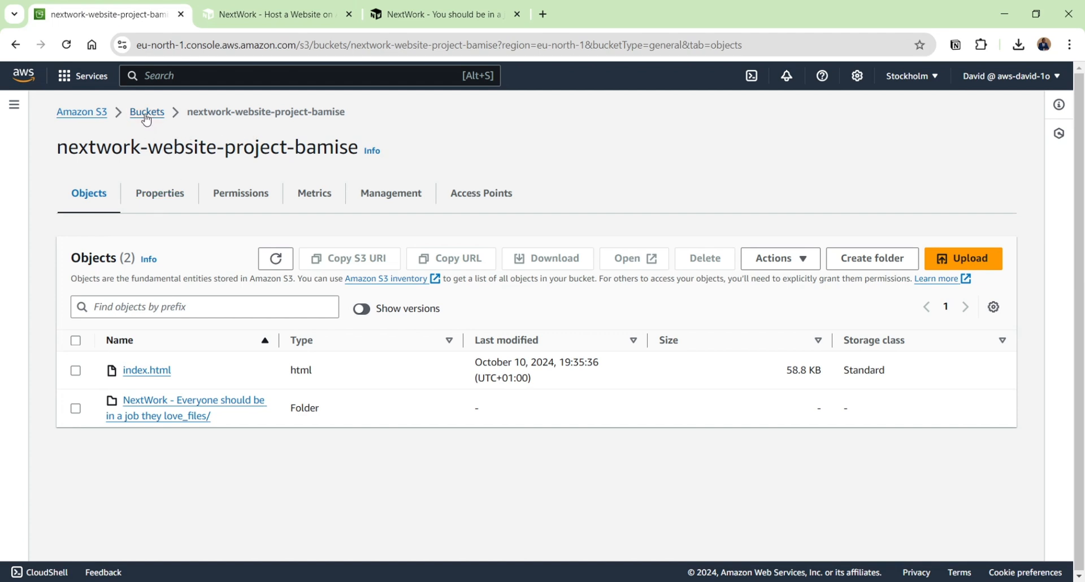
left_click(157, 210)
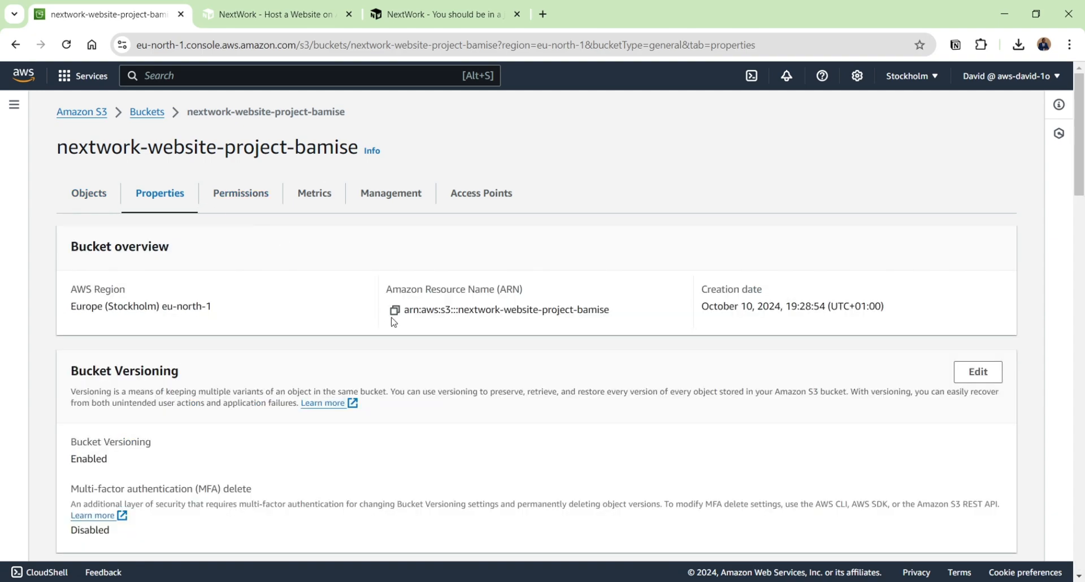
scroll(396, 336, "down", 15)
scroll(396, 336, "down", 20)
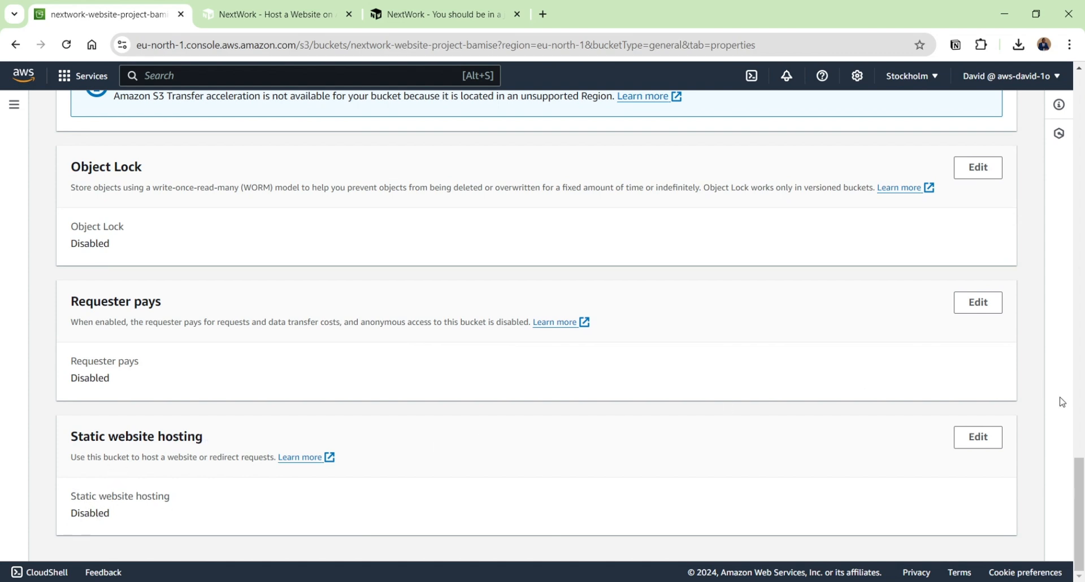
left_click(978, 438)
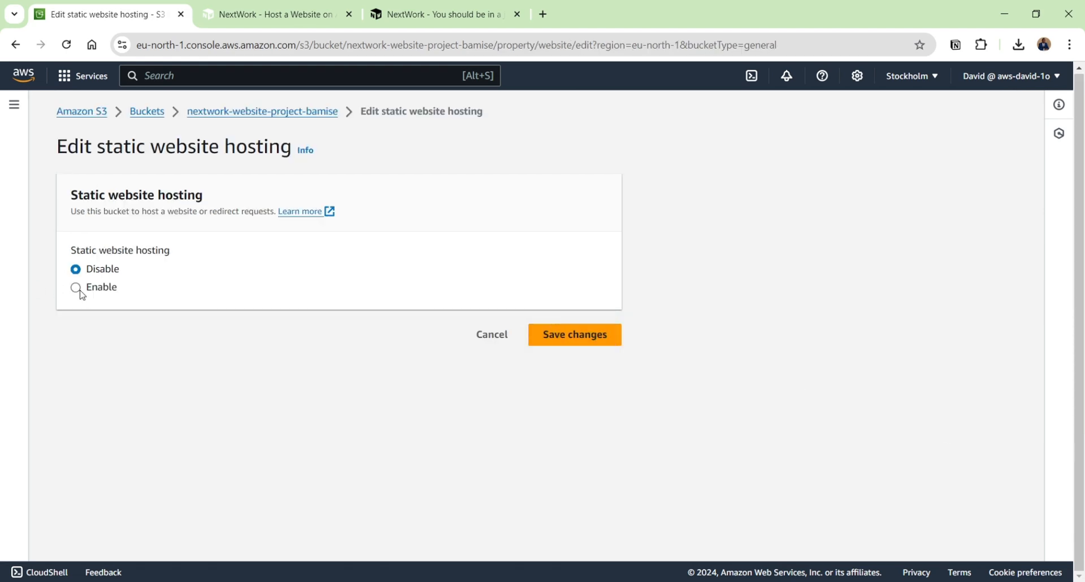
left_click(99, 290)
scroll(226, 285, "down", 3)
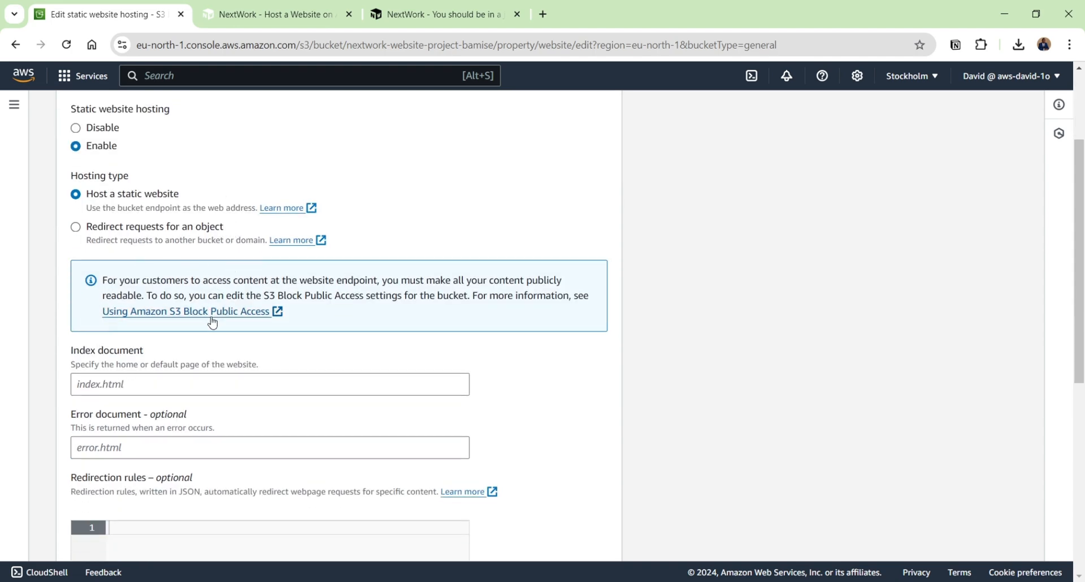
left_click(157, 383)
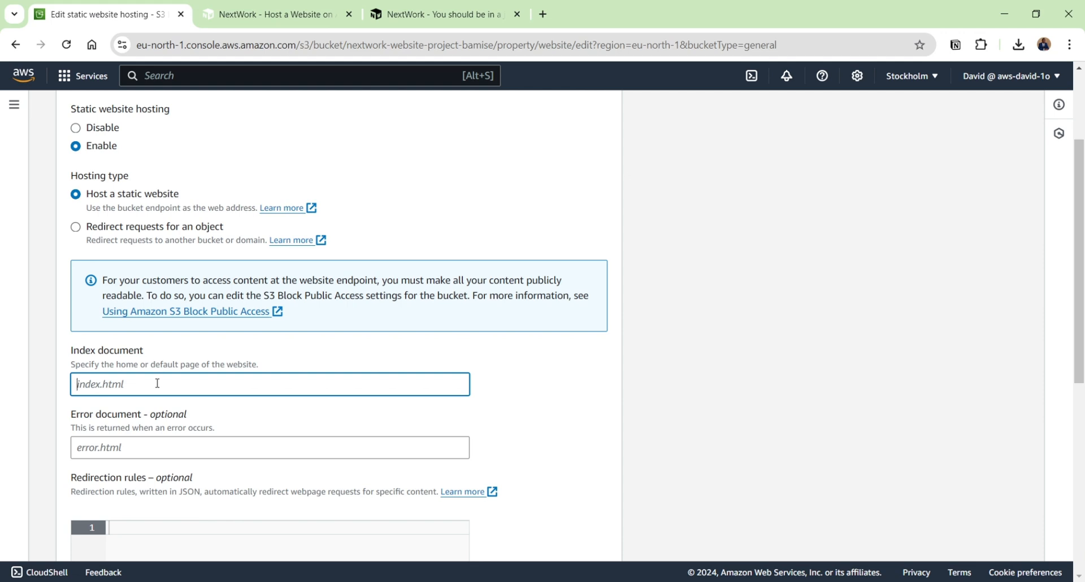
type("index.html")
scroll(236, 377, "down", 7)
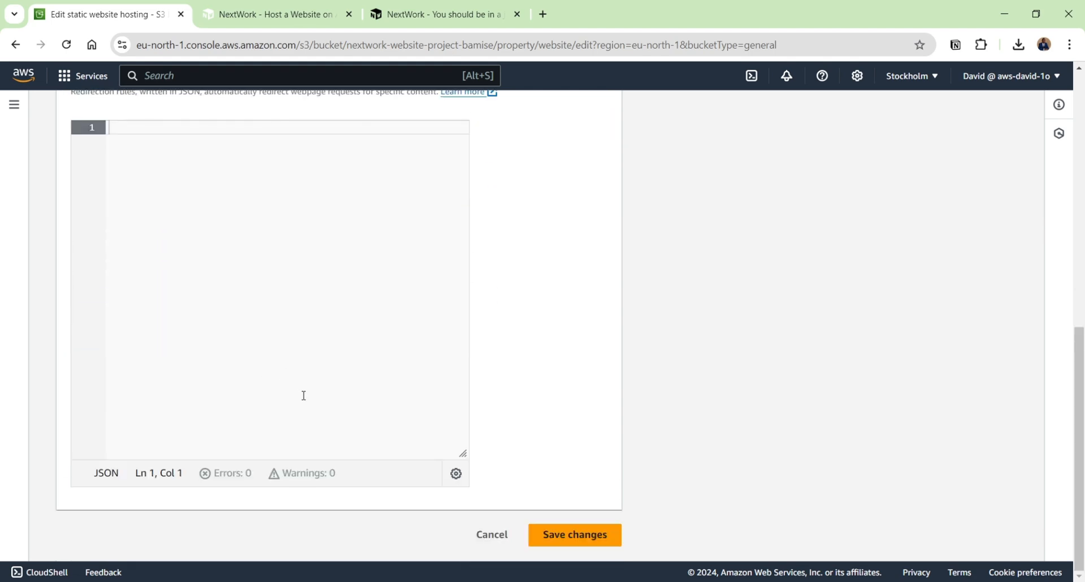
left_click(604, 544)
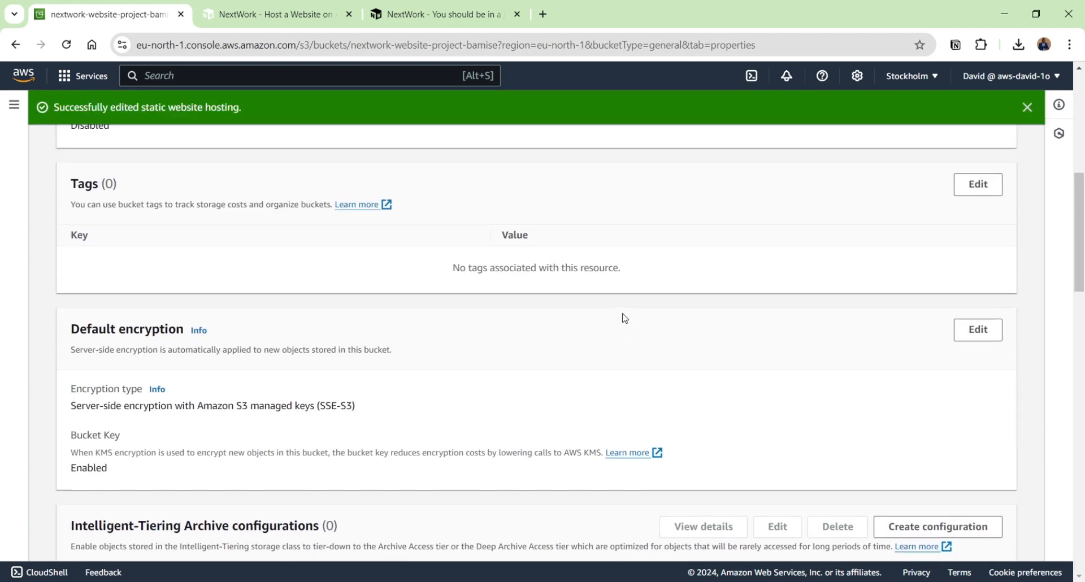
Examine the bucket's saved static website hosting properties and locate the bucket website endpoint.
scroll(622, 315, "up", 4)
scroll(599, 274, "up", 4)
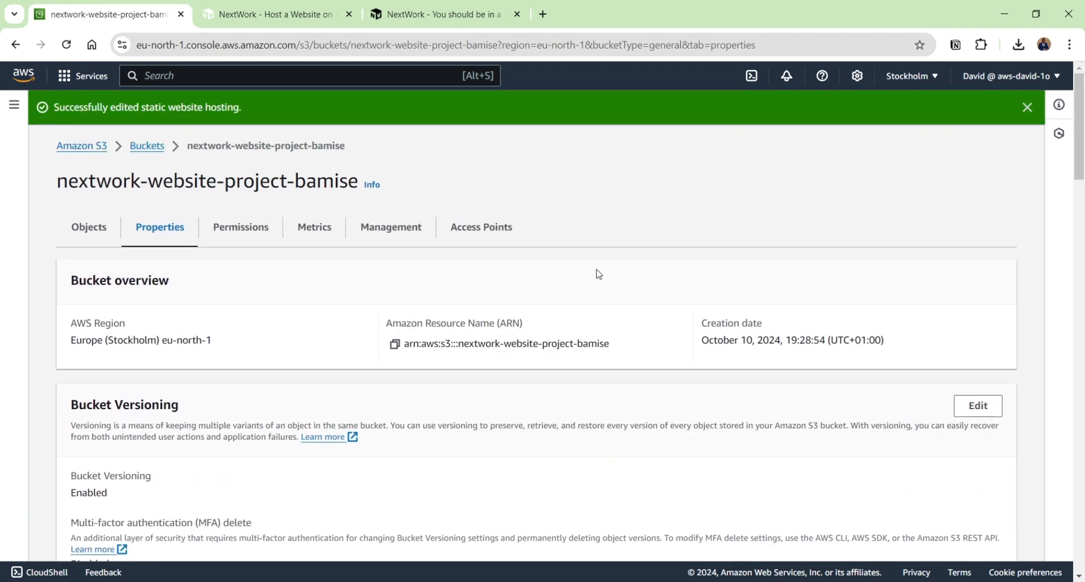
scroll(602, 277, "down", 15)
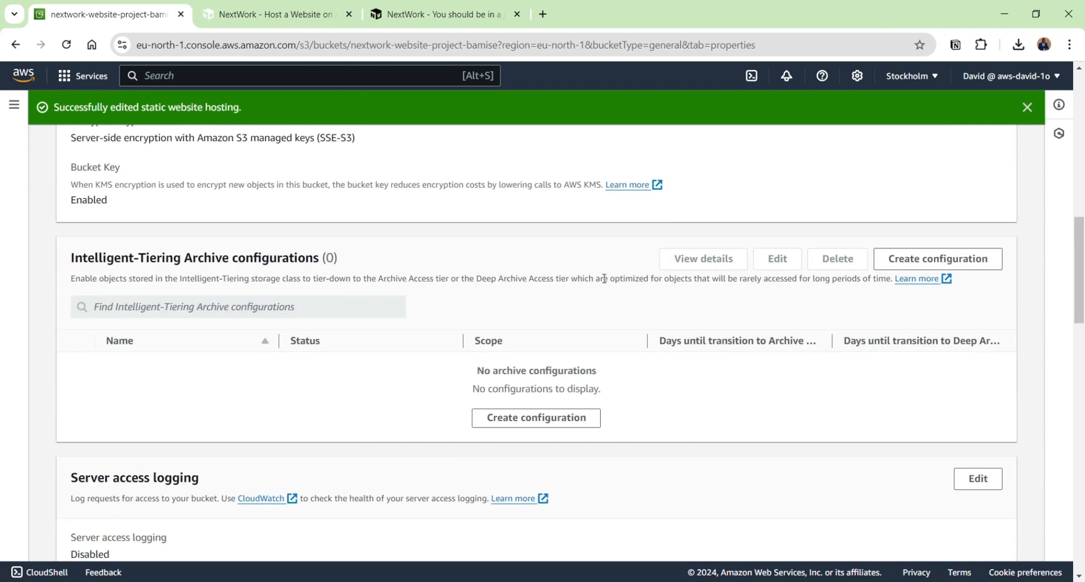
scroll(604, 289, "down", 15)
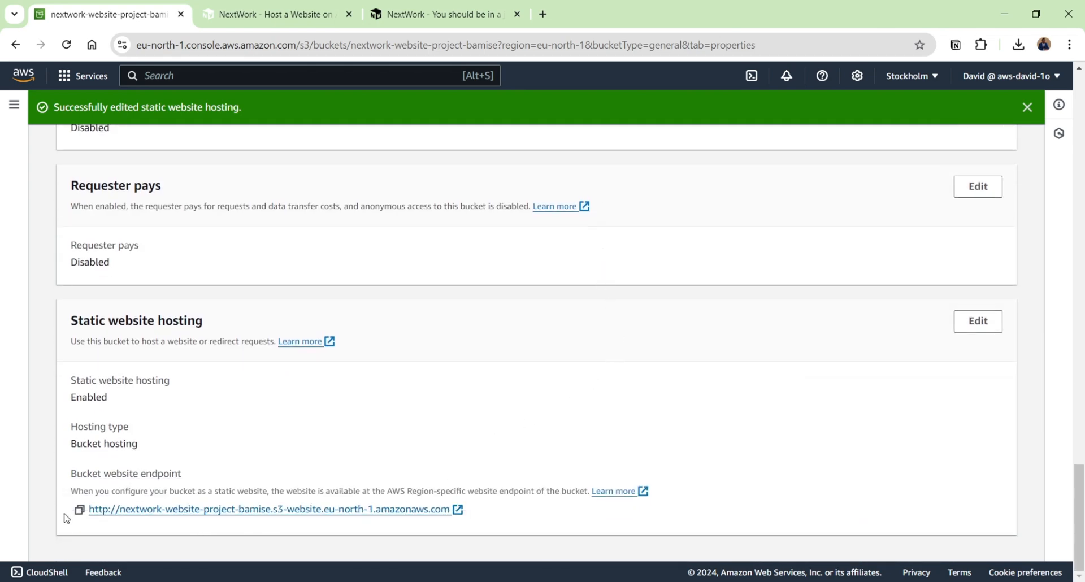
left_click_drag(65, 518, 486, 554)
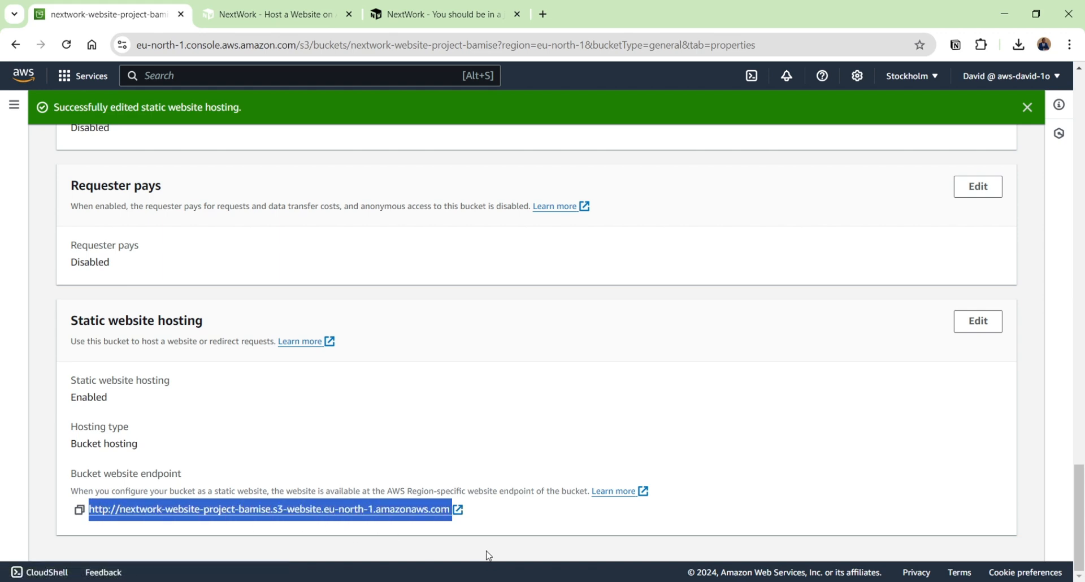
left_click(496, 520)
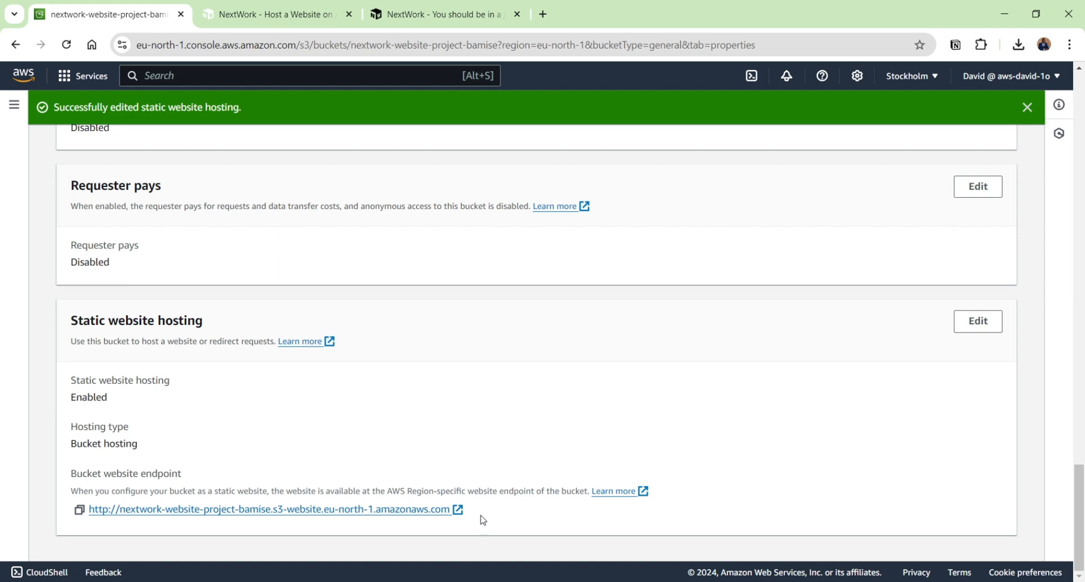
Open the bucket website endpoint in the browser and read the guide's explanation of the 403 Forbidden error.
left_click(387, 509)
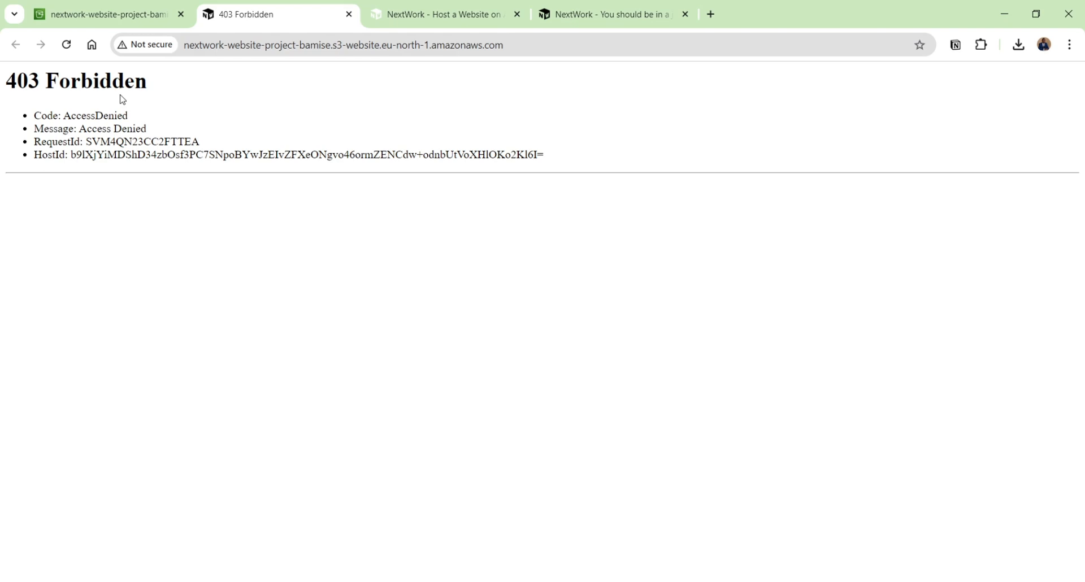
left_click(425, 18)
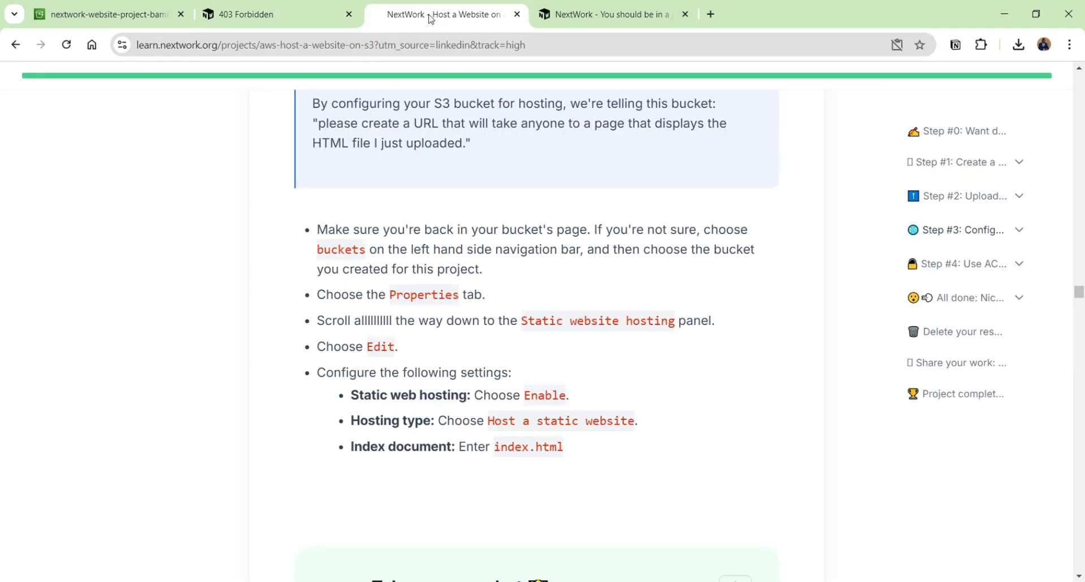
scroll(431, 244, "down", 15)
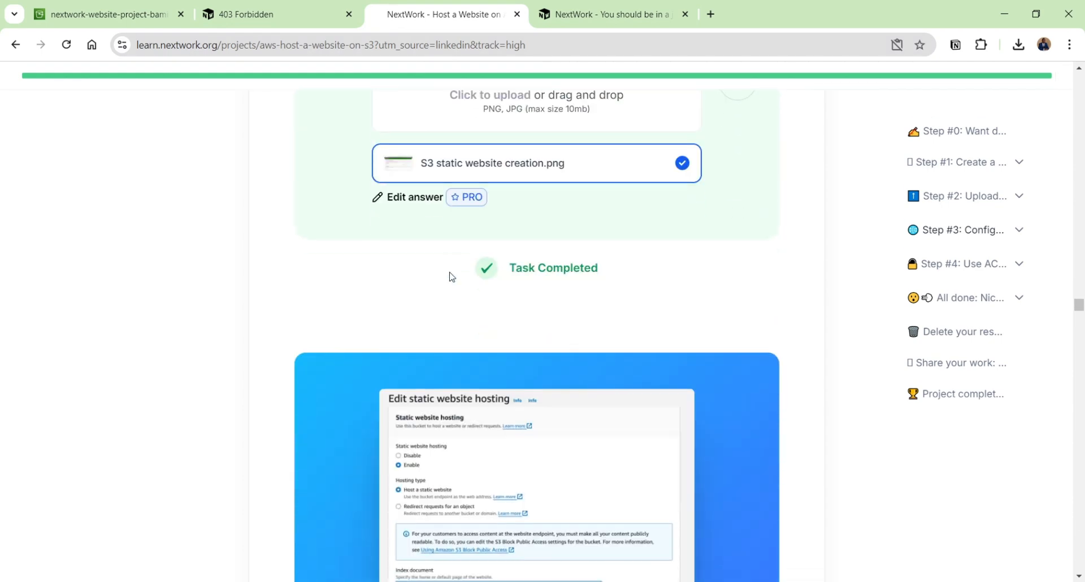
scroll(454, 270, "down", 8)
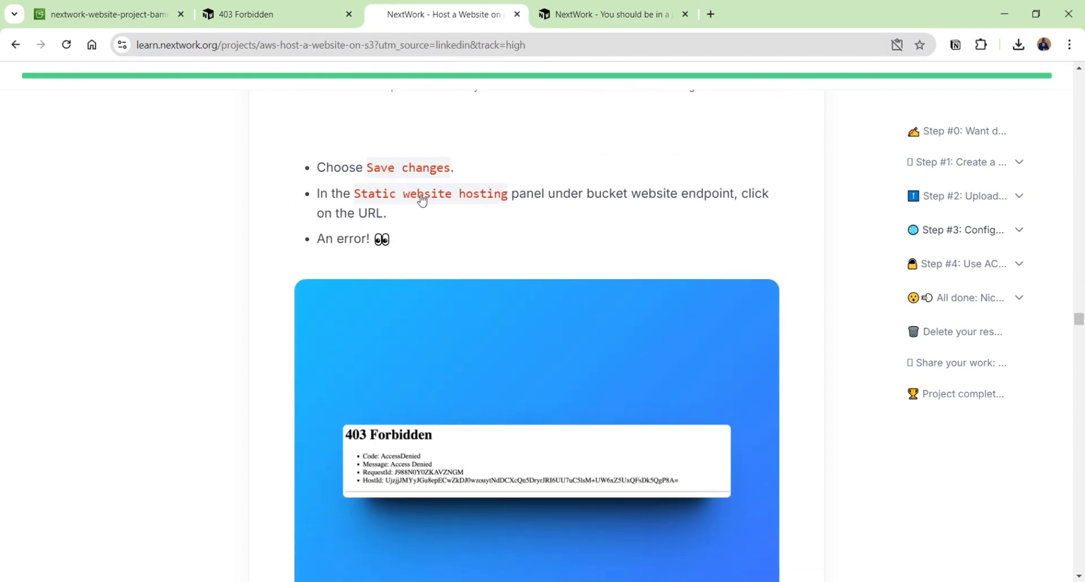
scroll(436, 201, "down", 3)
scroll(412, 179, "up", 3)
scroll(429, 313, "down", 4)
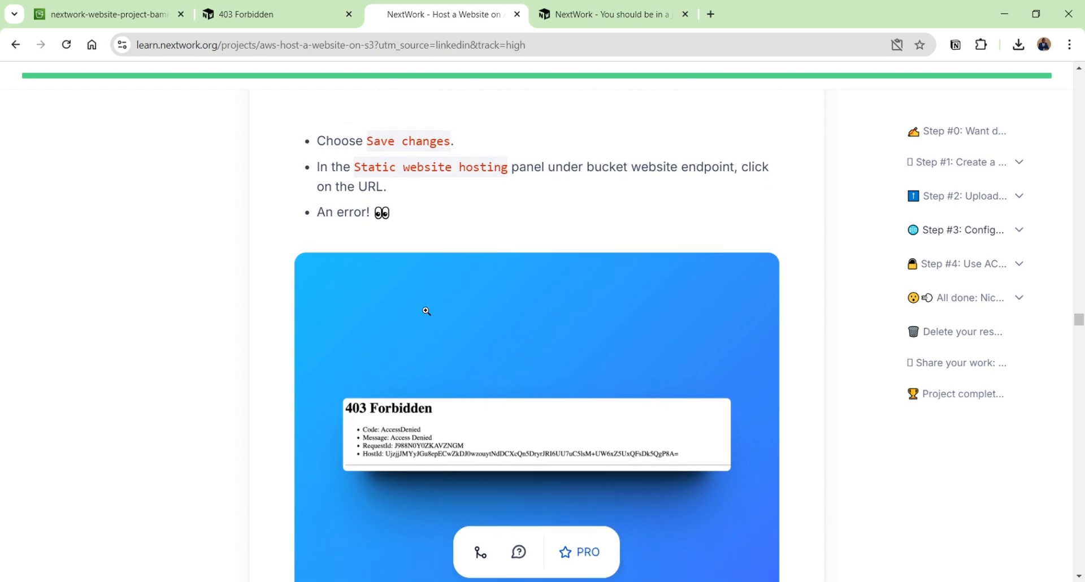
scroll(442, 317, "down", 6)
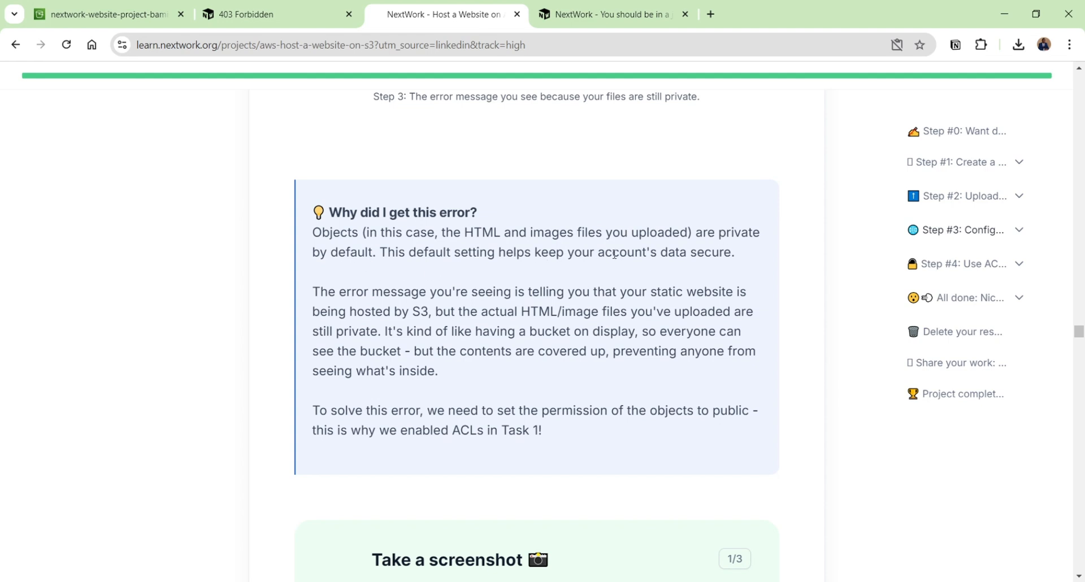
scroll(695, 260, "down", 1)
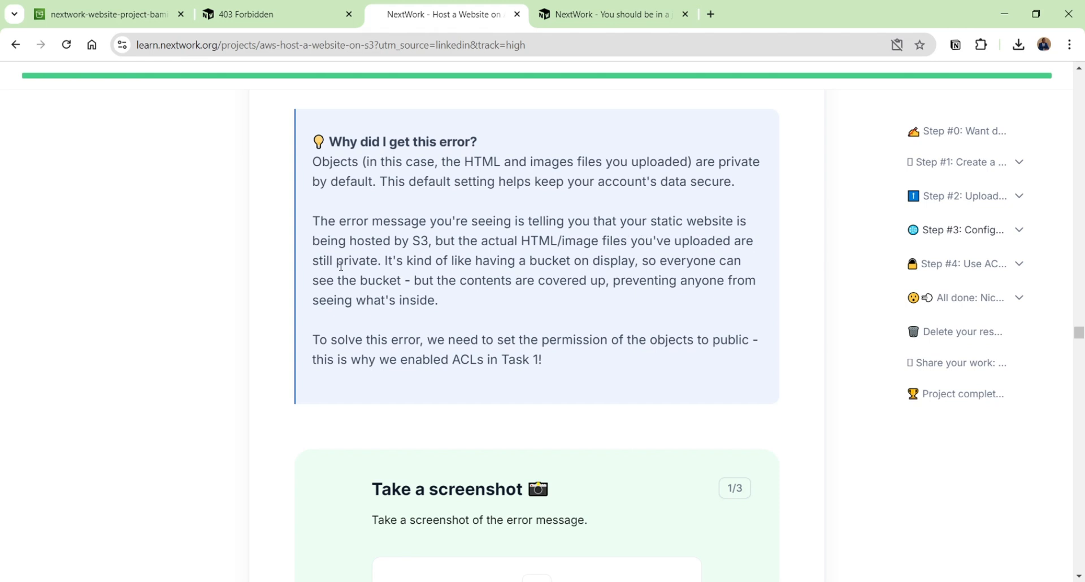
scroll(356, 264, "down", 1)
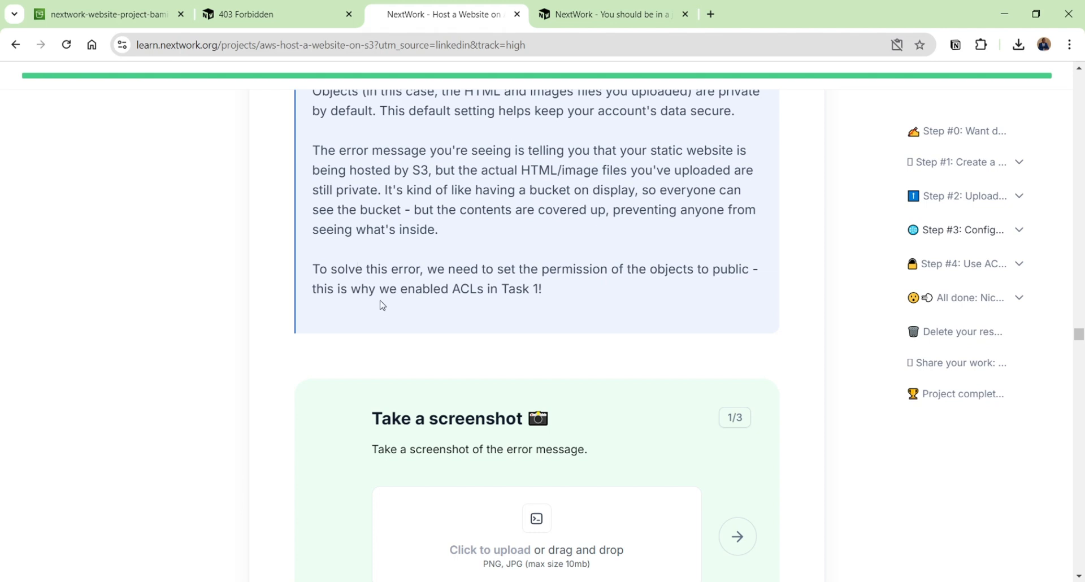
Read the guide's Step #4 instructions on using ACLs to make the S3 bucket's objects public.
scroll(382, 305, "down", 5)
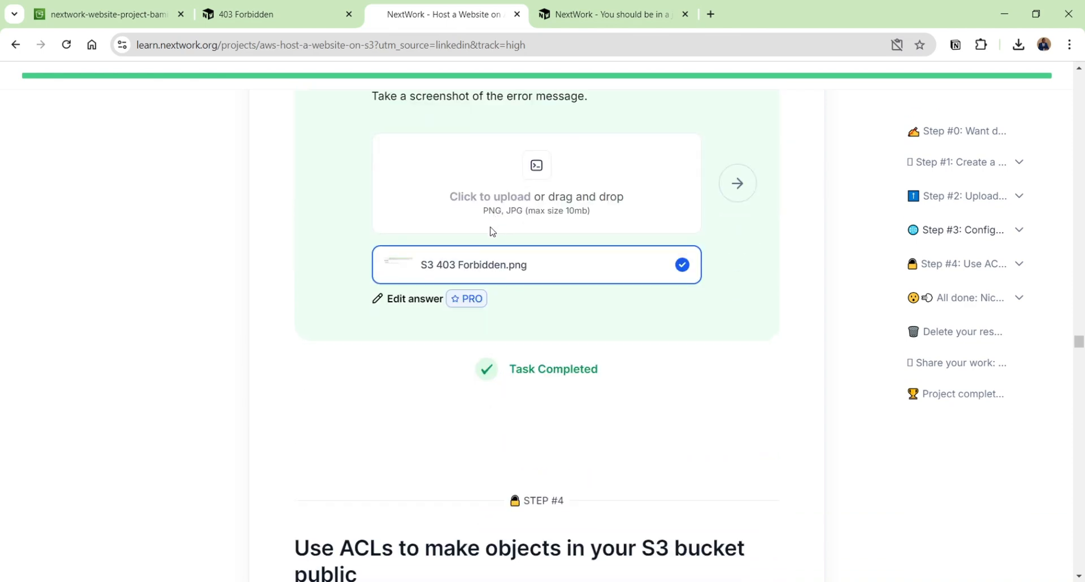
scroll(492, 230, "down", 1)
scroll(493, 234, "down", 3)
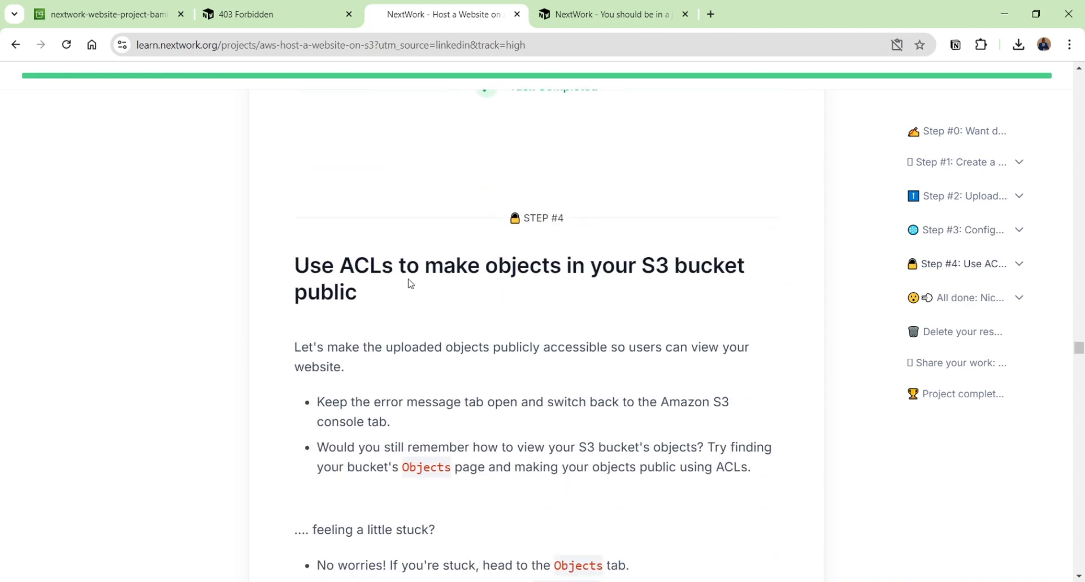
scroll(668, 272, "down", 2)
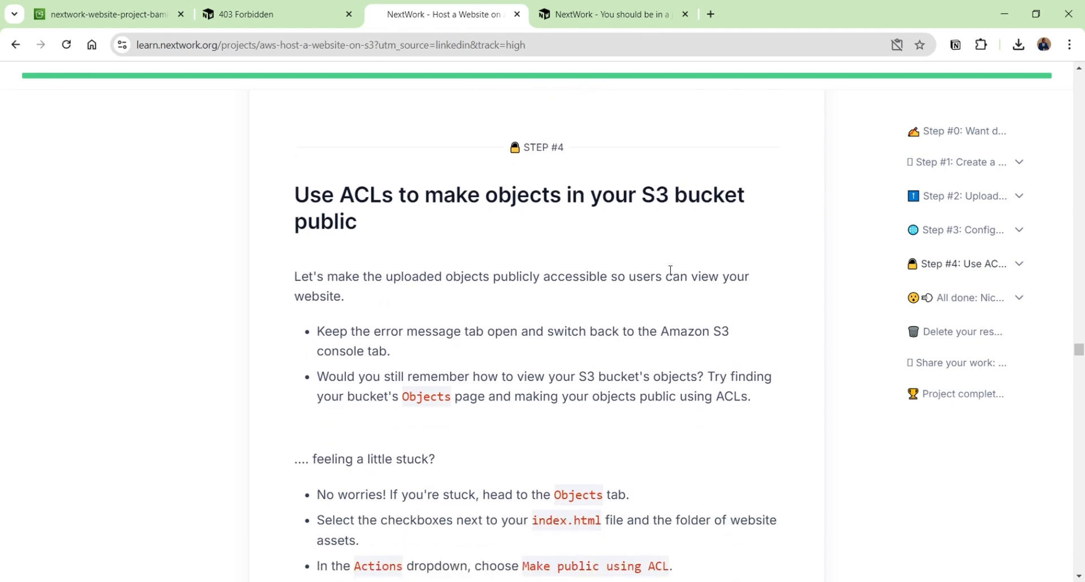
In the S3 console, make the bucket's index.html and the "NextWork - Everyone should be in a job they love_files/" folder public using ACL.
left_click(121, 15)
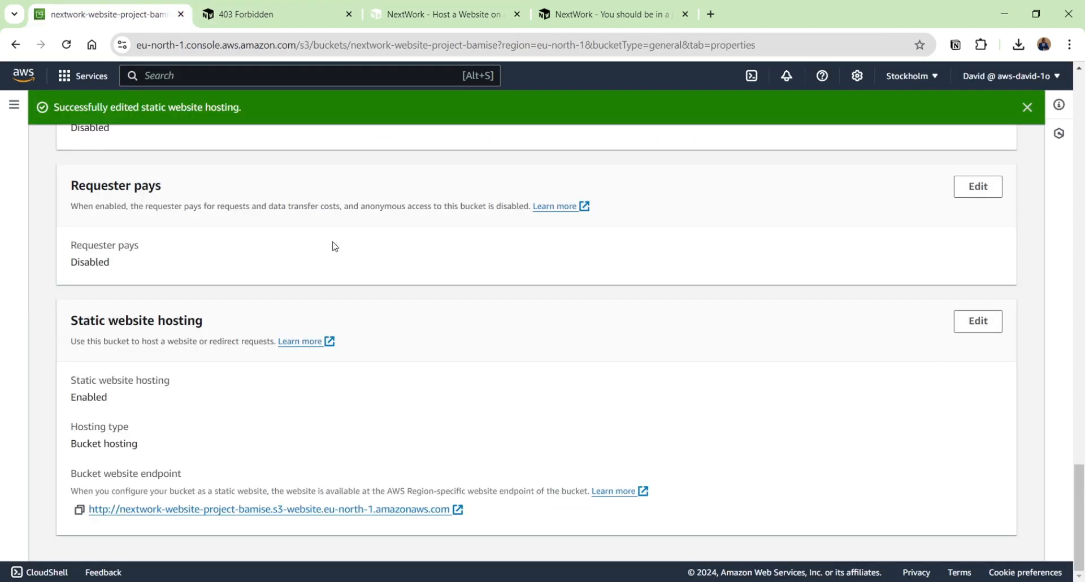
scroll(658, 223, "up", 20)
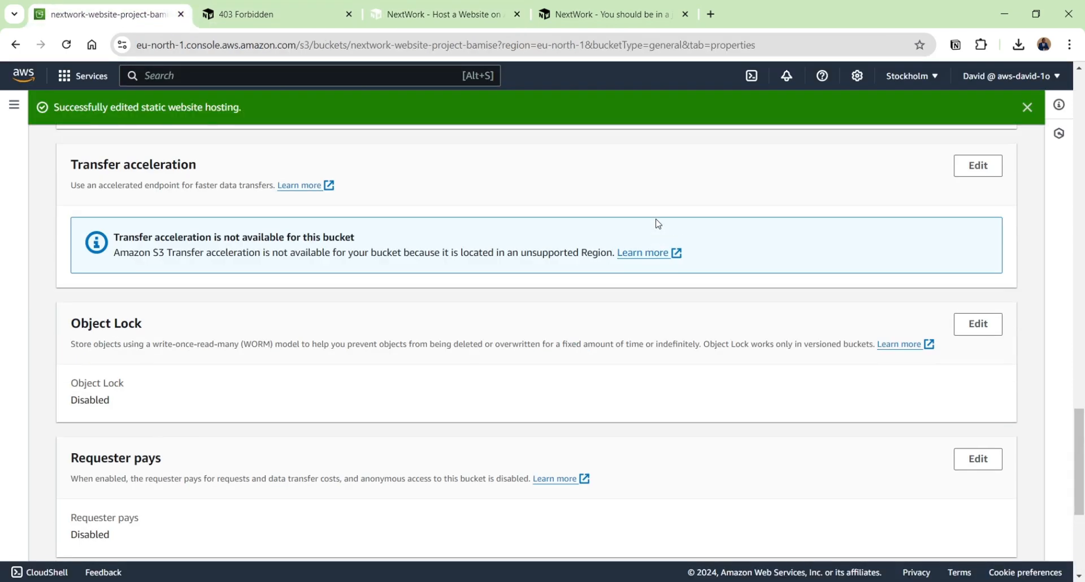
scroll(658, 222, "up", 8)
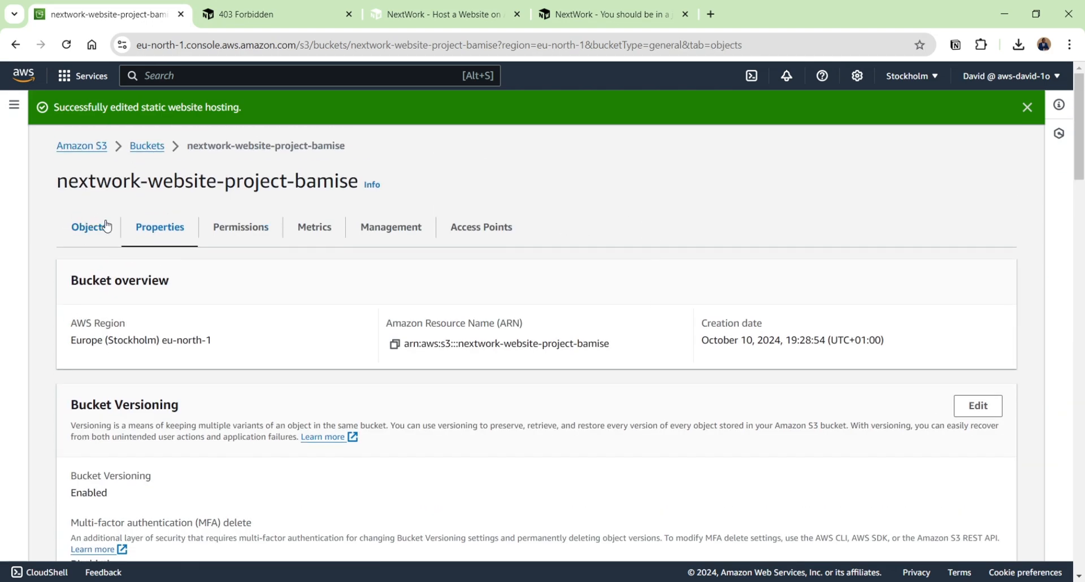
left_click(107, 226)
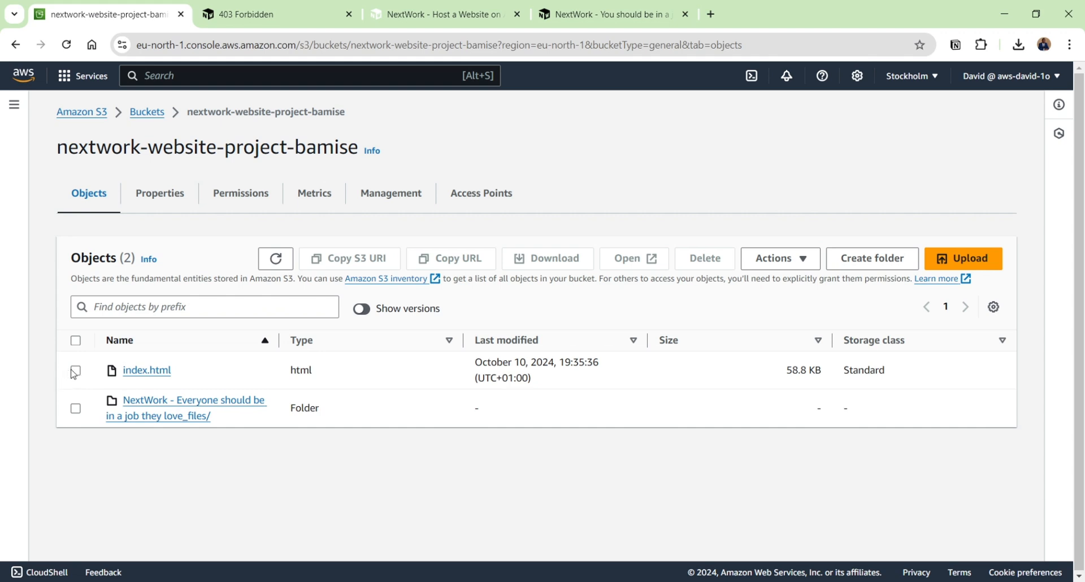
left_click(75, 371)
left_click(75, 408)
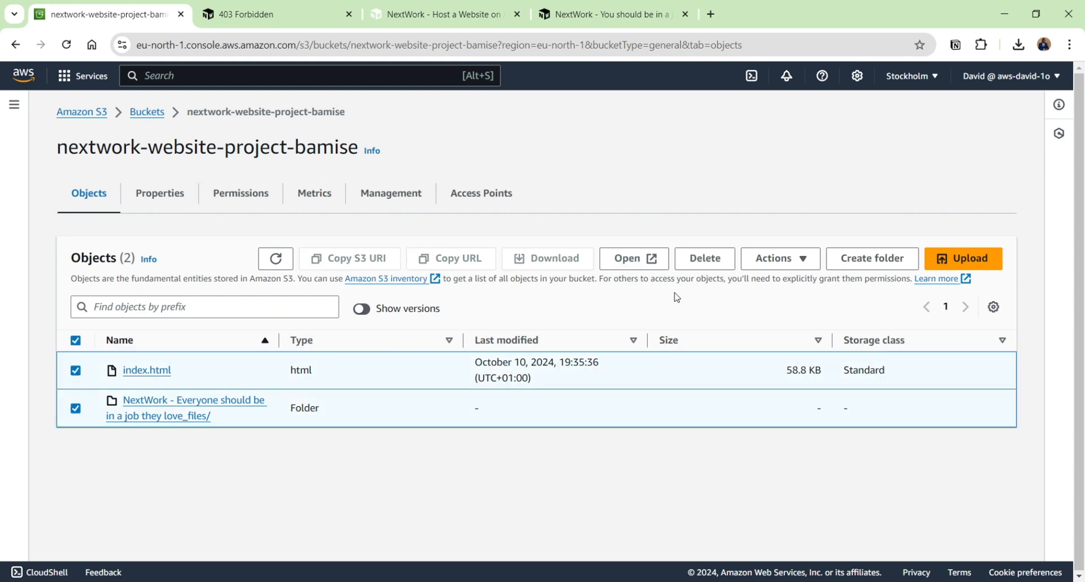
left_click(802, 261)
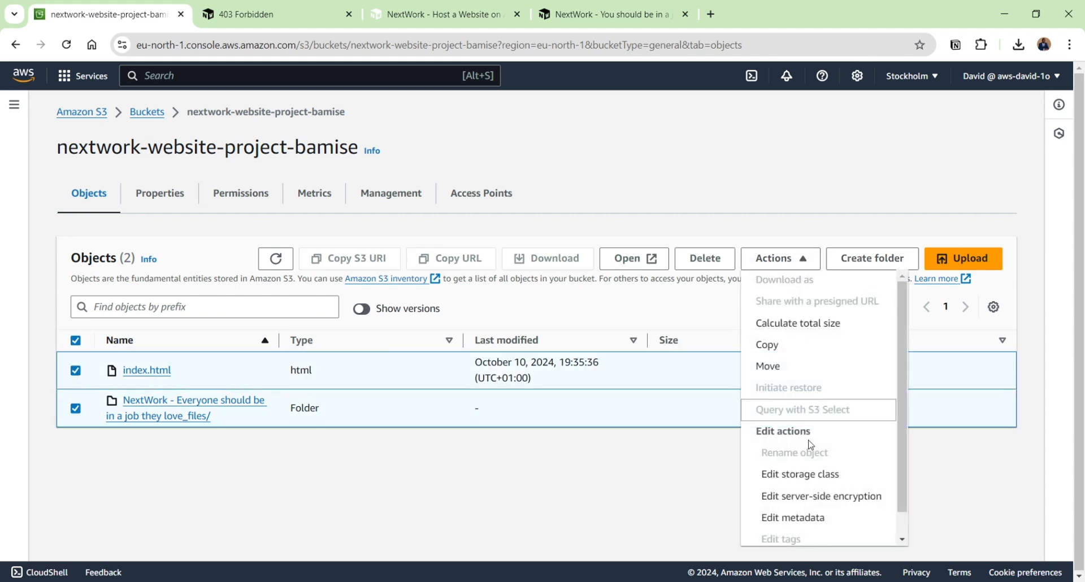
scroll(791, 480, "down", 1)
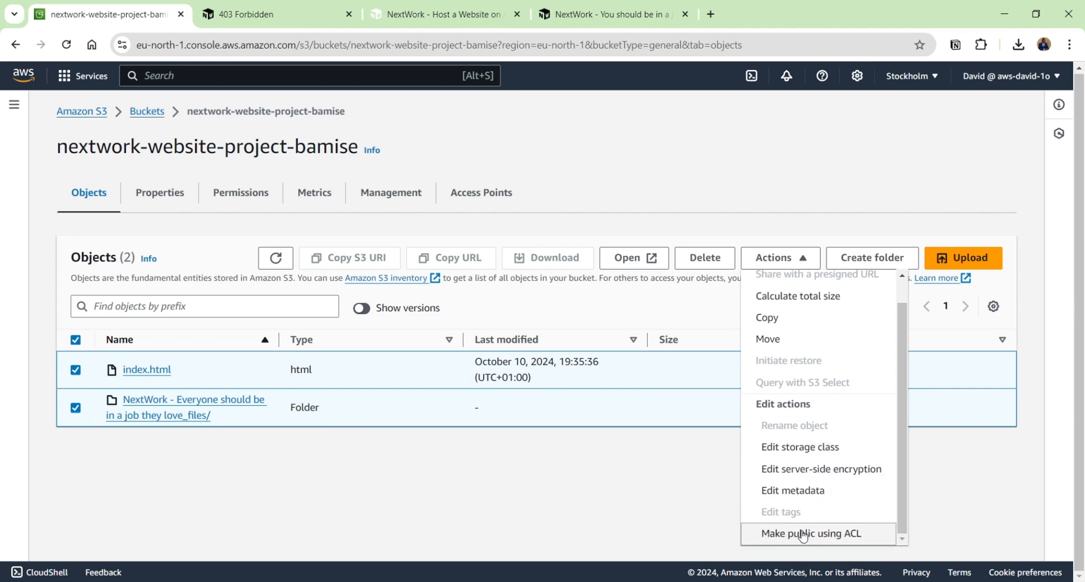
left_click(864, 534)
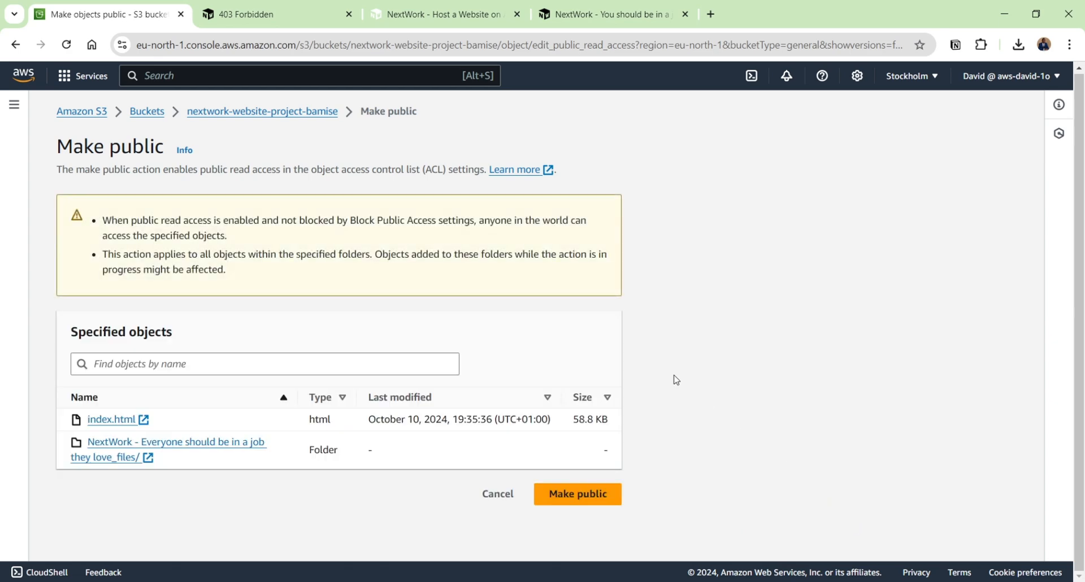
left_click(579, 496)
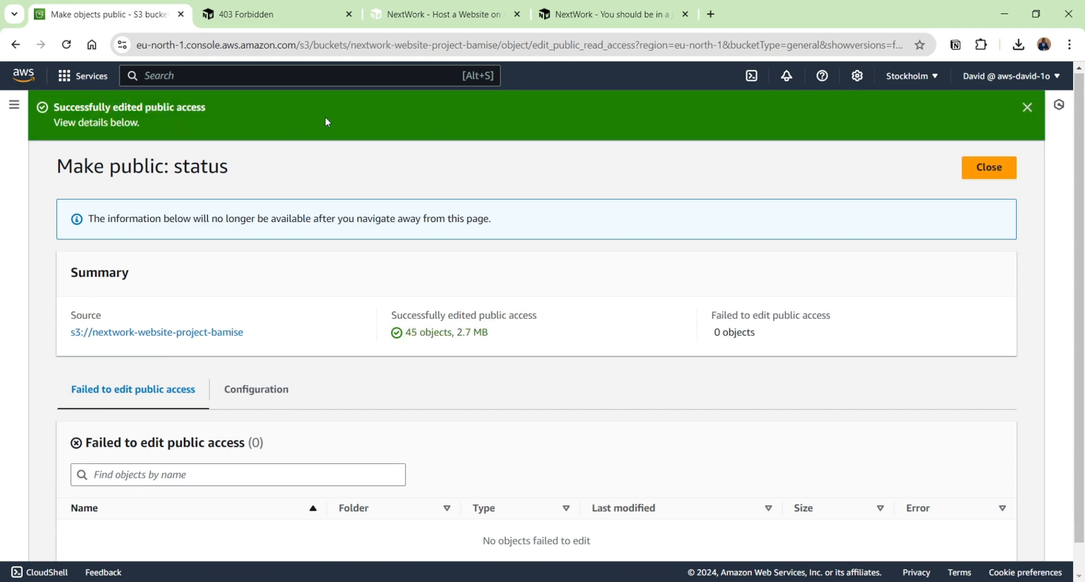
Reload the bucket website endpoint page and look over the hosted site.
left_click(287, 18)
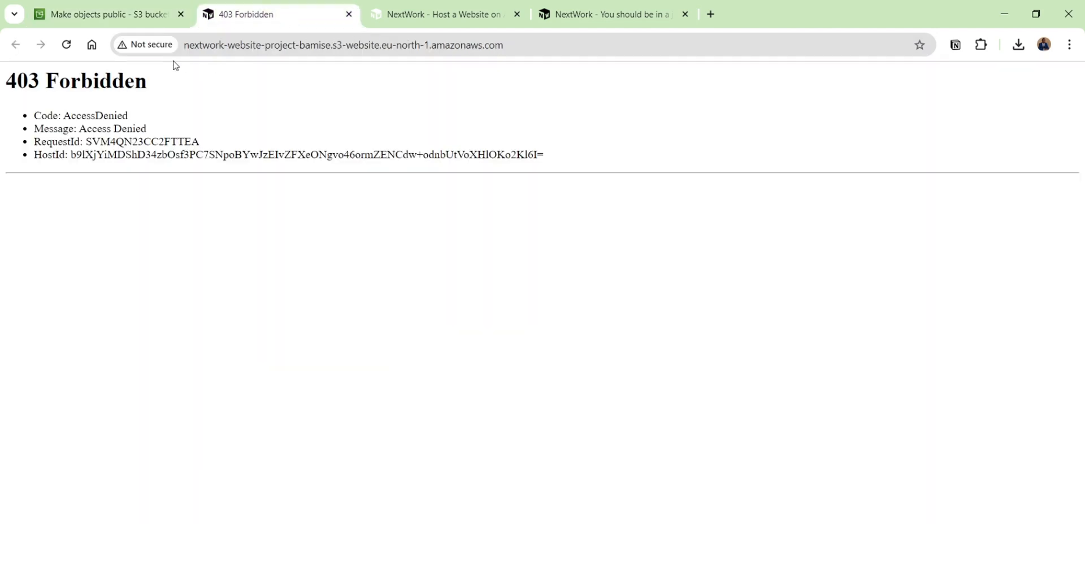
left_click(66, 45)
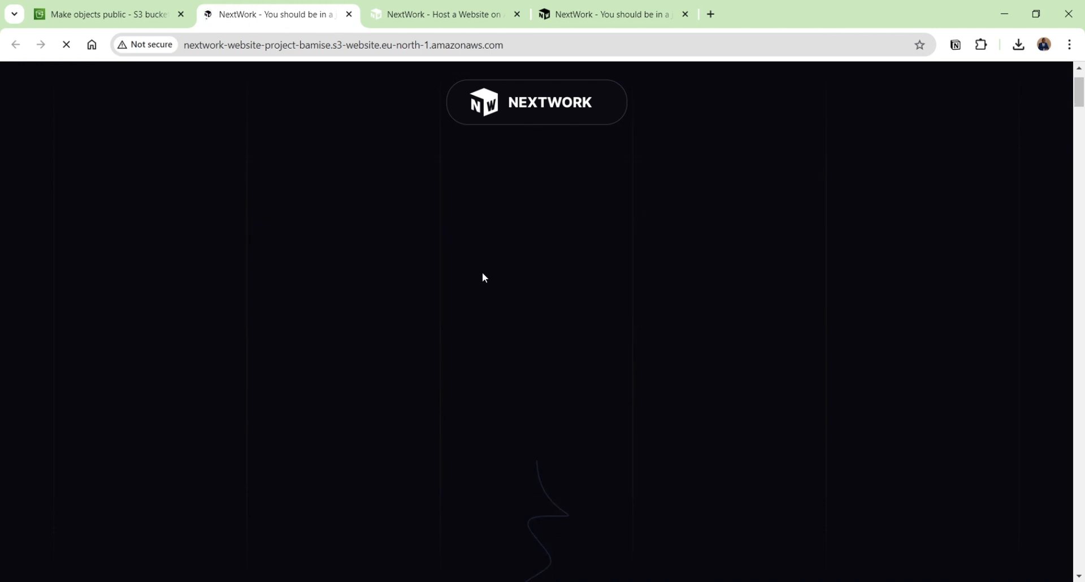
scroll(497, 240, "down", 3)
scroll(503, 231, "up", 3)
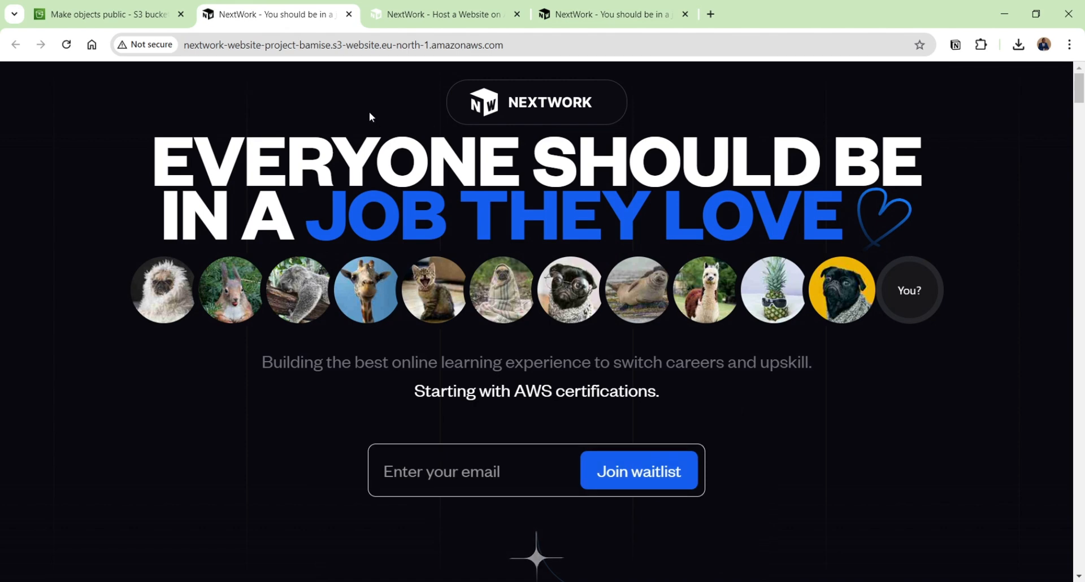
Check the rest of the guide's Step #4, including the refresh instruction and the "Seeing this page?" troubleshooting notes.
left_click(449, 15)
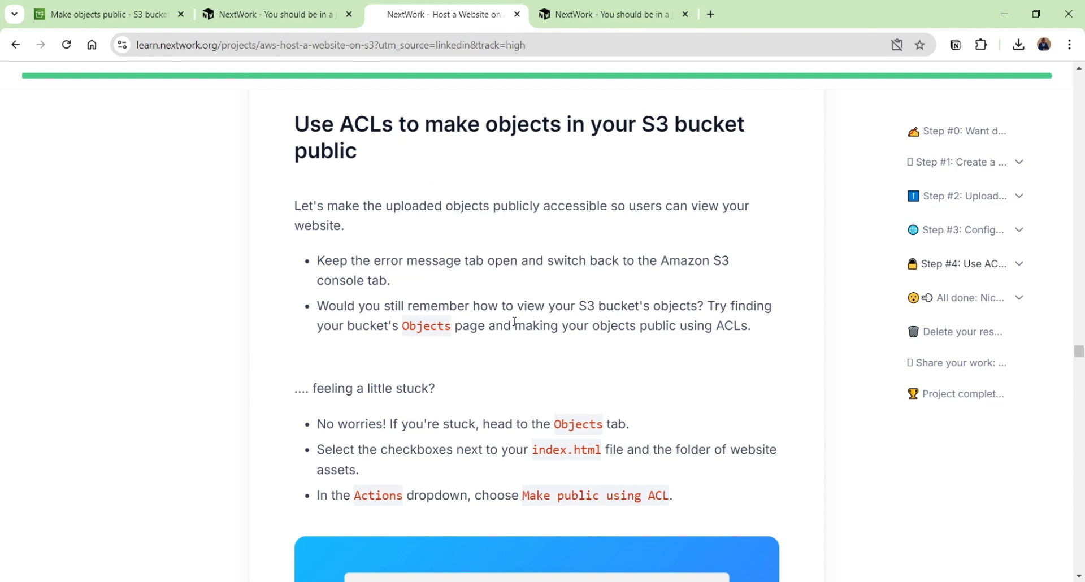
scroll(515, 322, "down", 10)
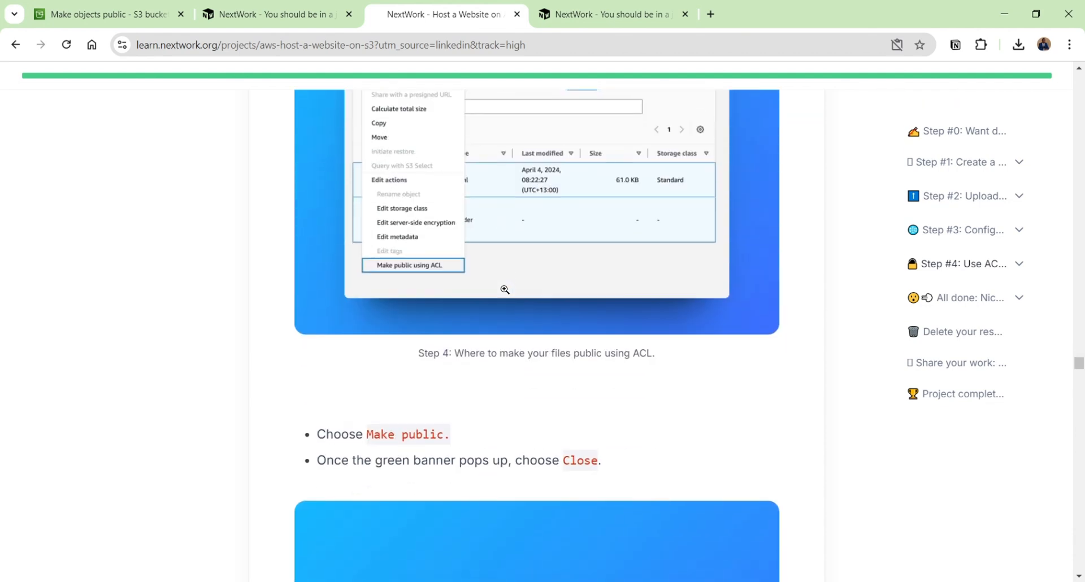
scroll(504, 289, "down", 5)
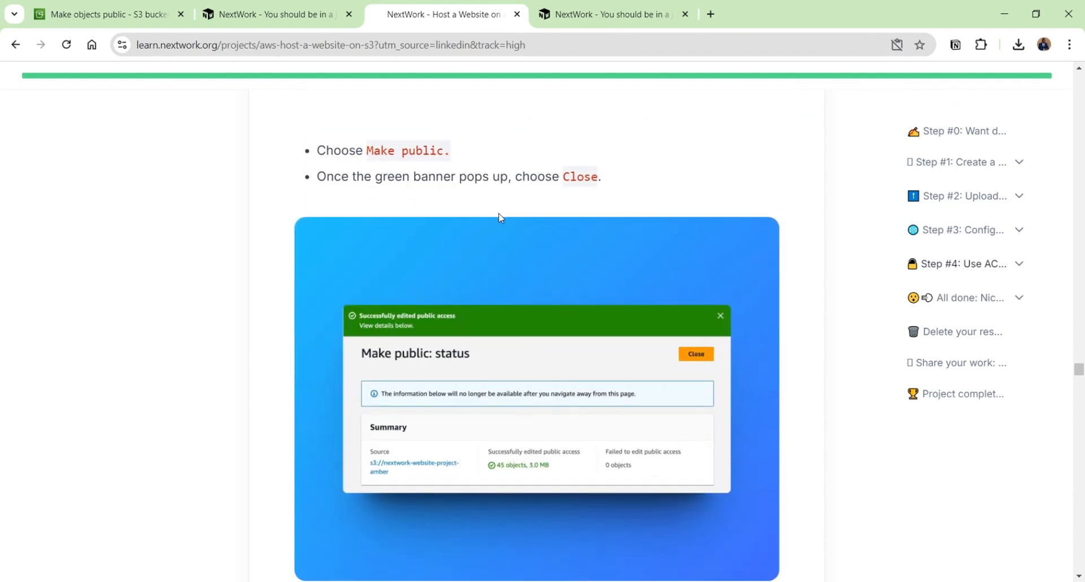
scroll(499, 218, "down", 10)
scroll(515, 330, "down", 3)
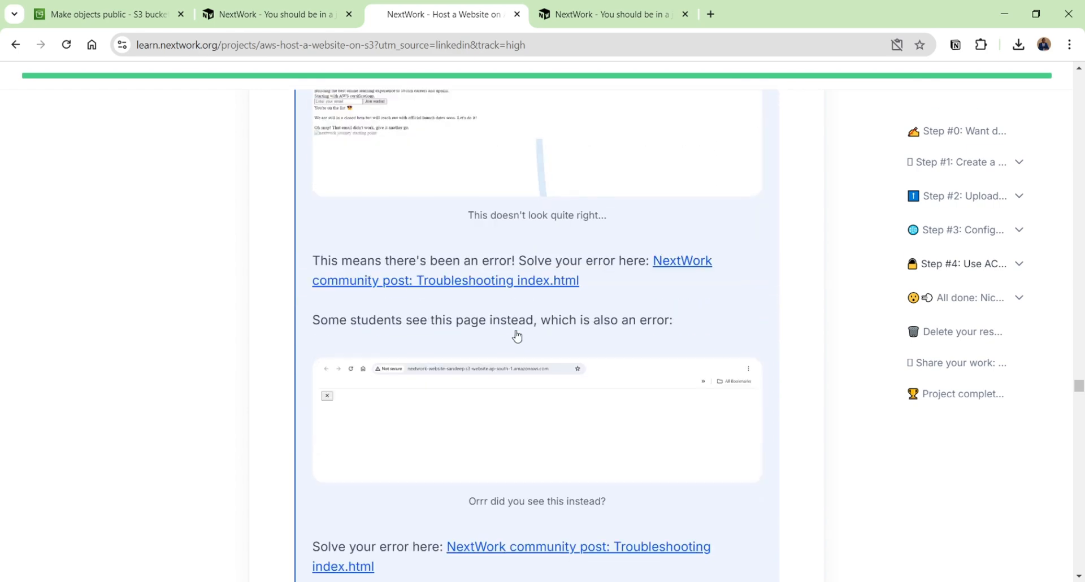
scroll(516, 318, "up", 5)
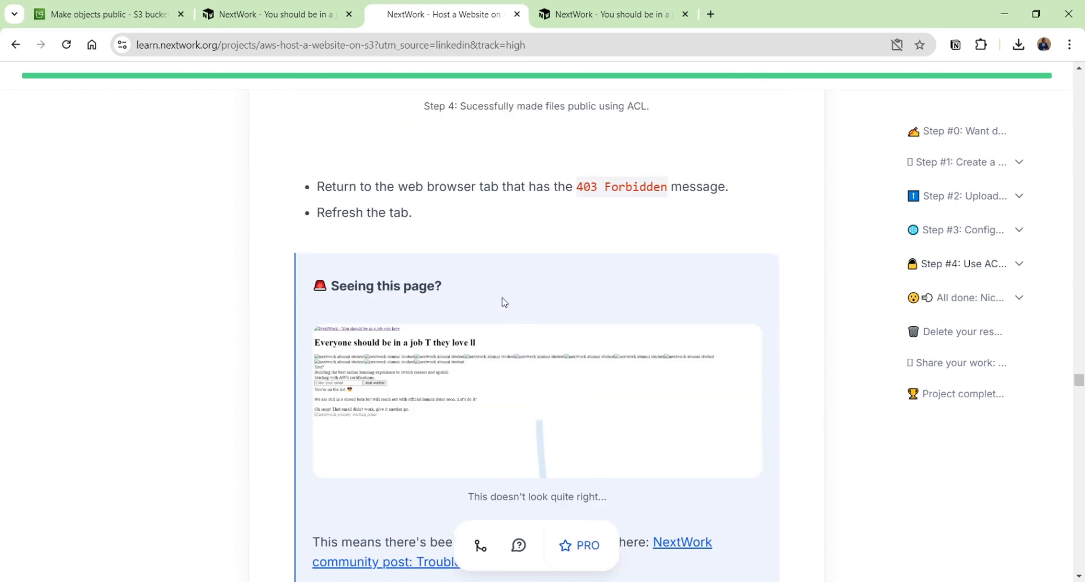
scroll(504, 302, "down", 1)
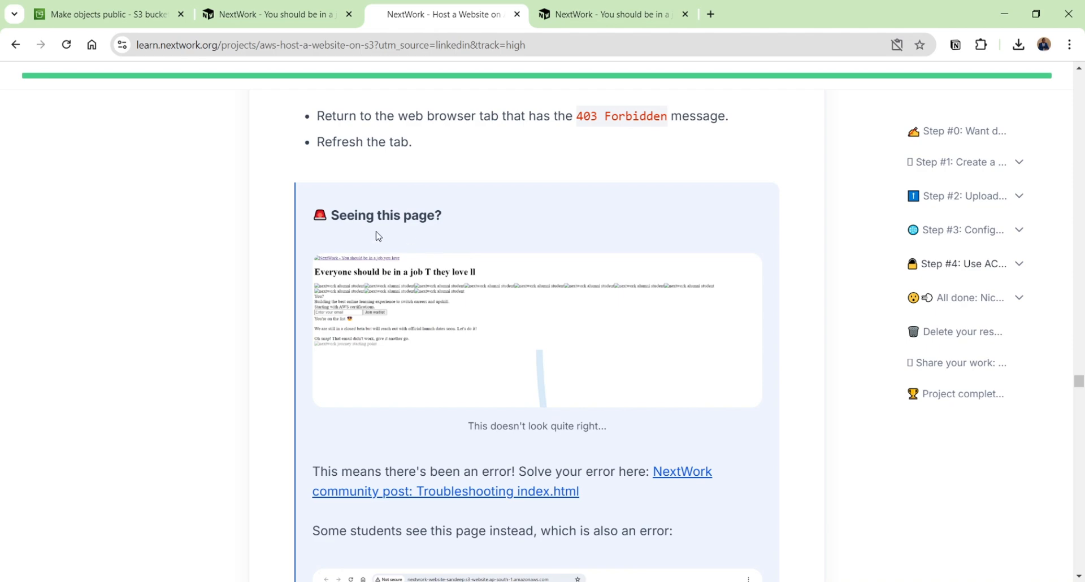
Review the guide's troubleshooting notes on incorrectly displayed pages and its image of the successfully hosted website.
scroll(516, 368, "down", 6)
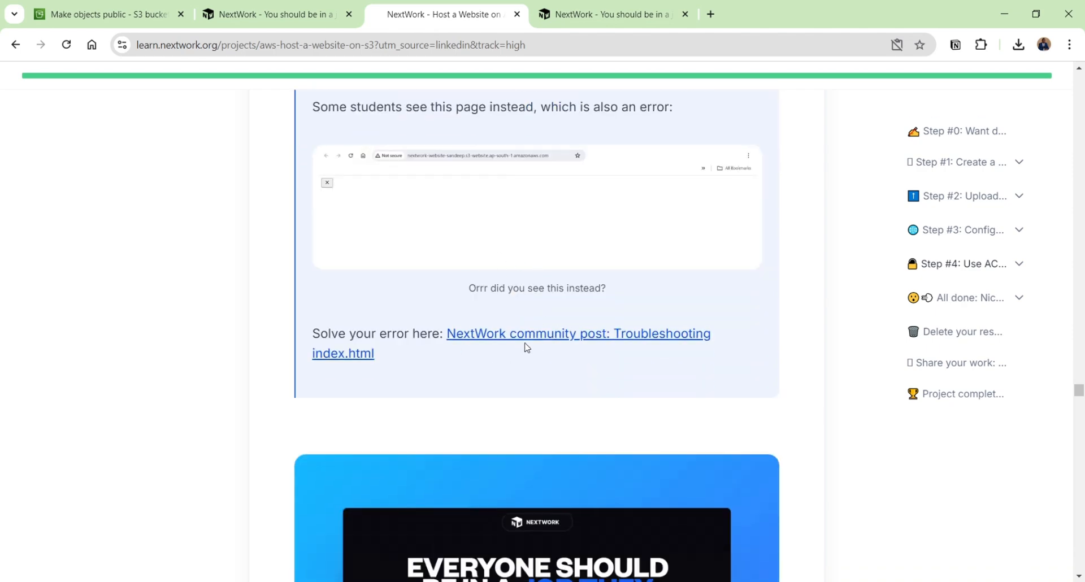
scroll(537, 308, "down", 7)
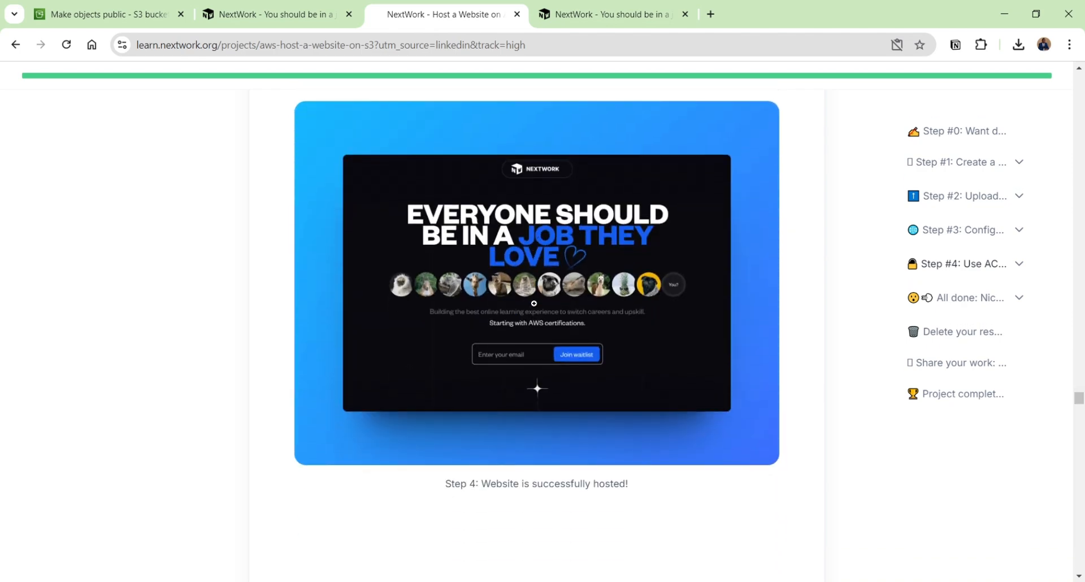
scroll(534, 304, "up", 7)
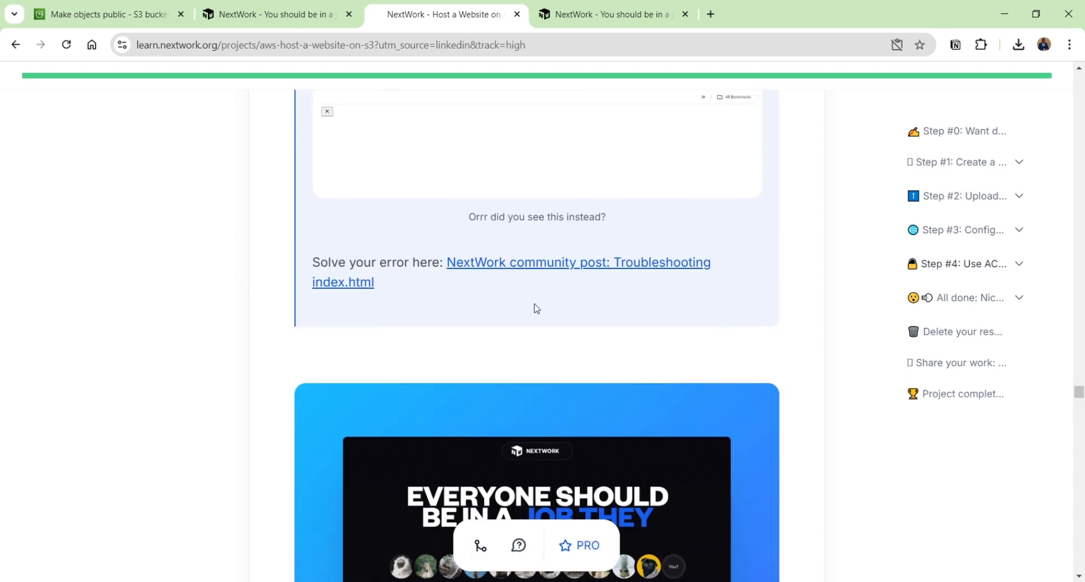
scroll(535, 304, "up", 4)
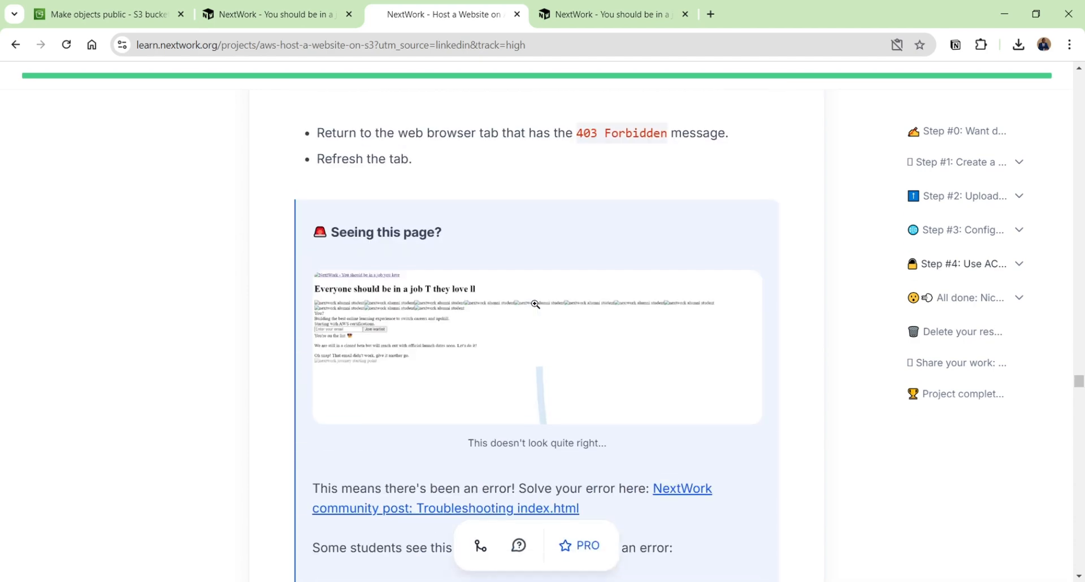
scroll(535, 304, "up", 6)
scroll(538, 297, "down", 10)
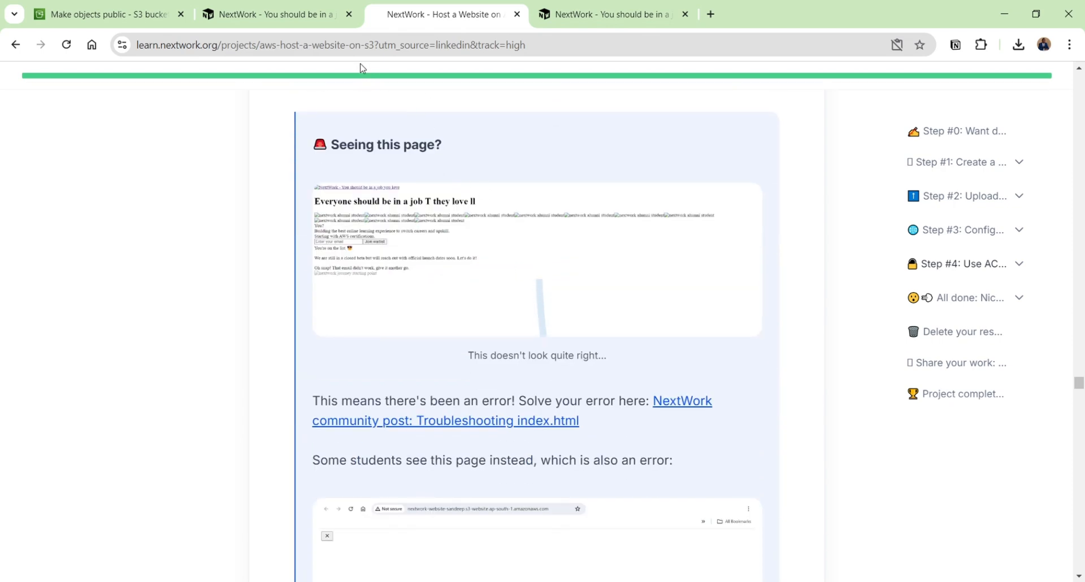
Check the hosted NextWork website against the public access status page in the S3 console.
left_click(294, 26)
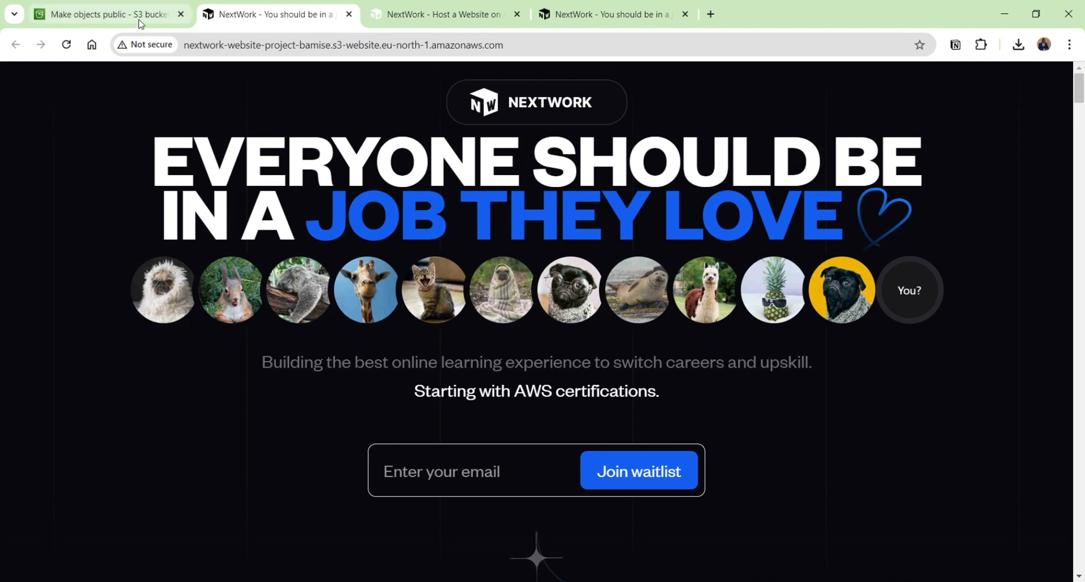
left_click(140, 24)
left_click(288, 17)
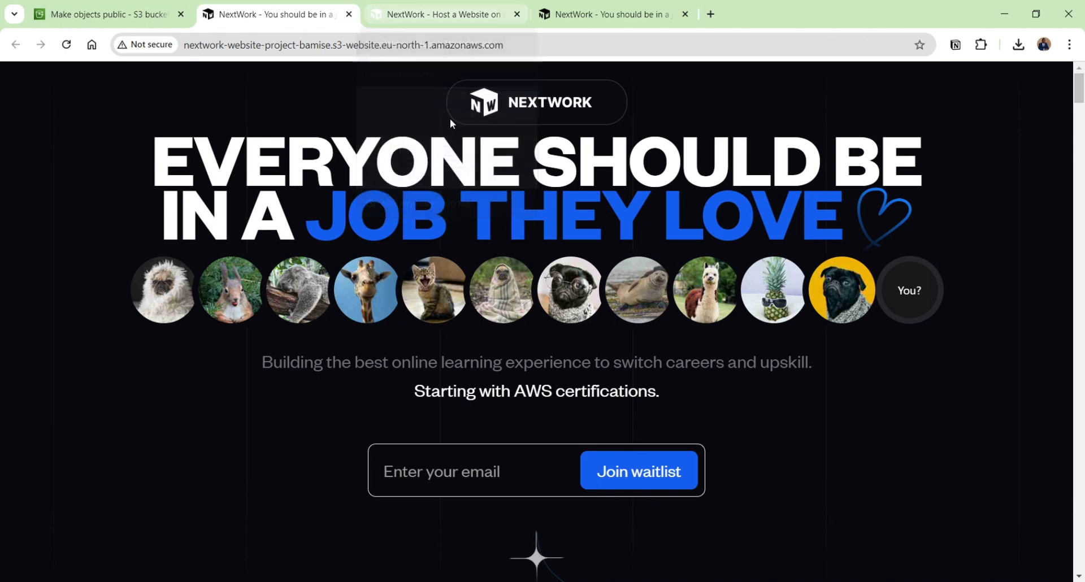
left_click(144, 21)
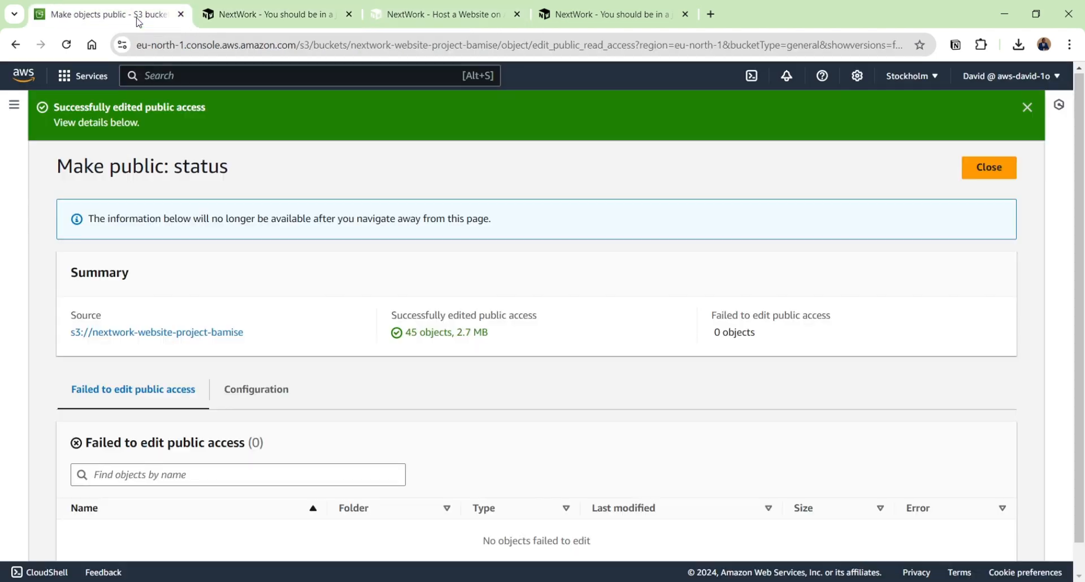
left_click(310, 23)
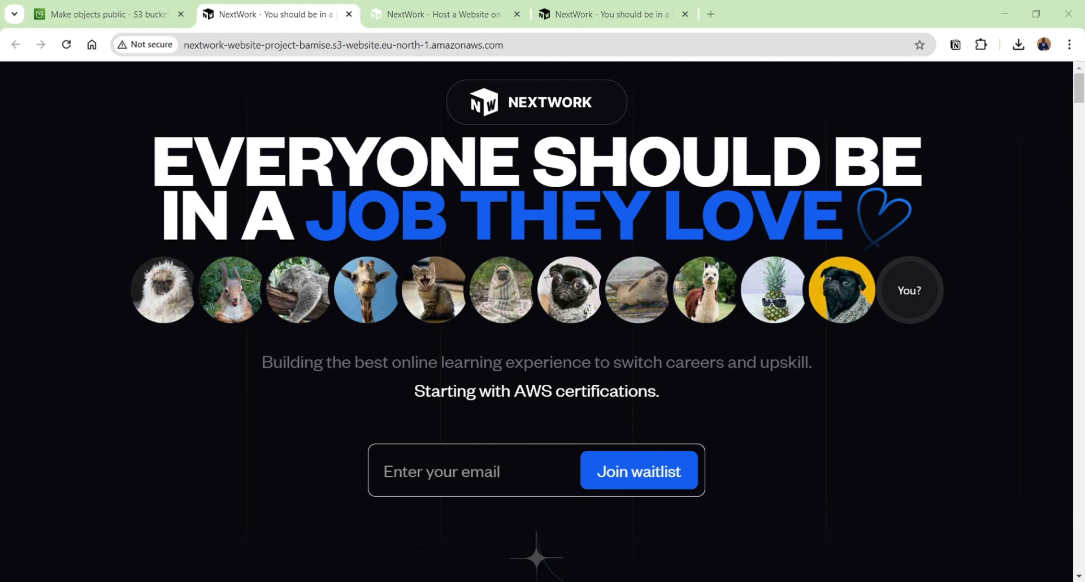
Open the local index.html from the project folder in the browser and return to the S3 bucket's object list.
mouse_move(325, 580)
left_click(371, 535)
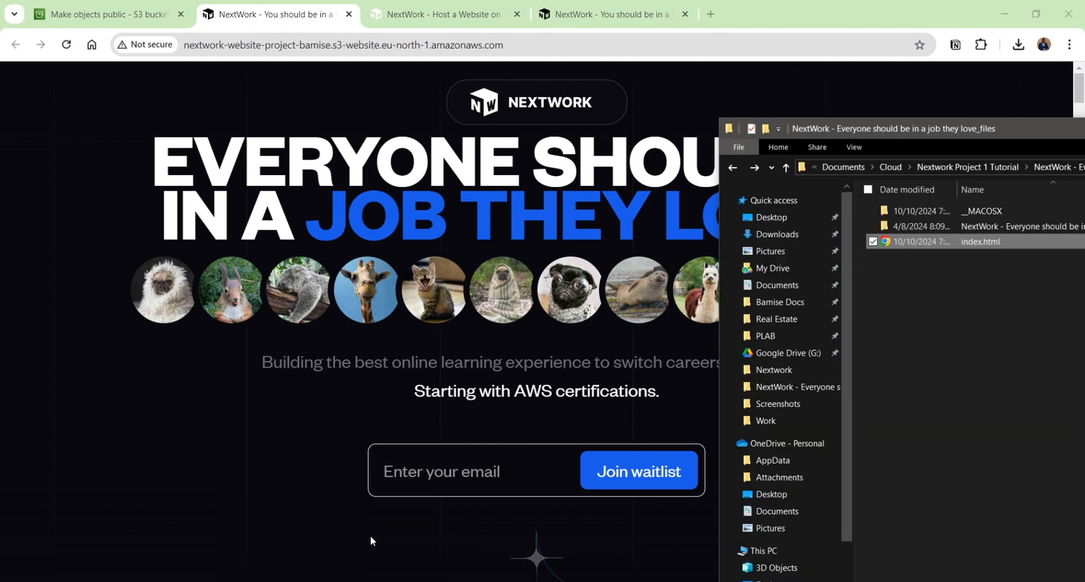
left_click_drag(1001, 130, 409, 139)
left_click(125, 17)
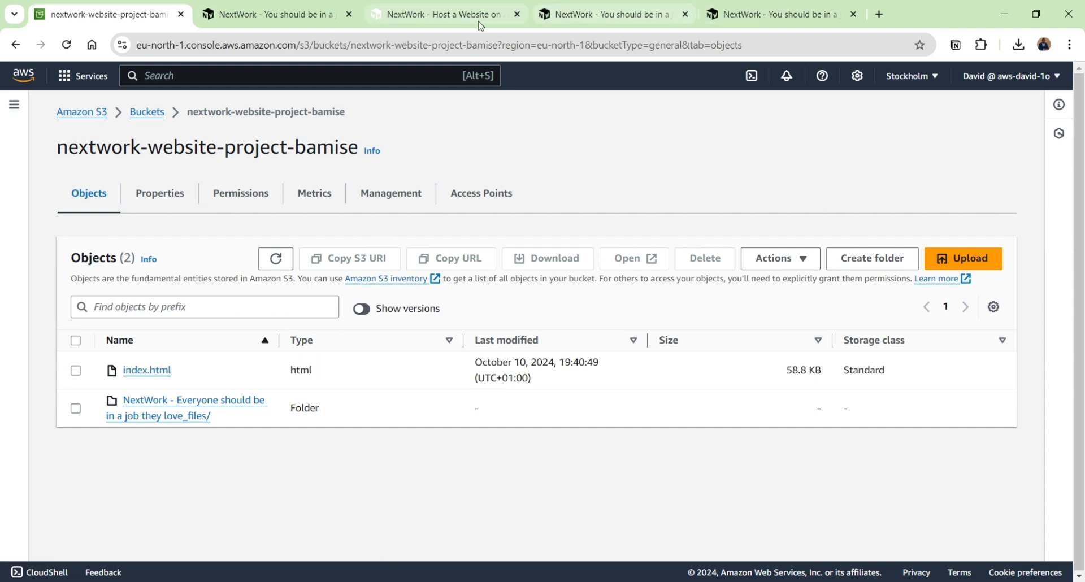
Go back through the guide to the file upload instructions and compare them with the local index.html page.
left_click(417, 15)
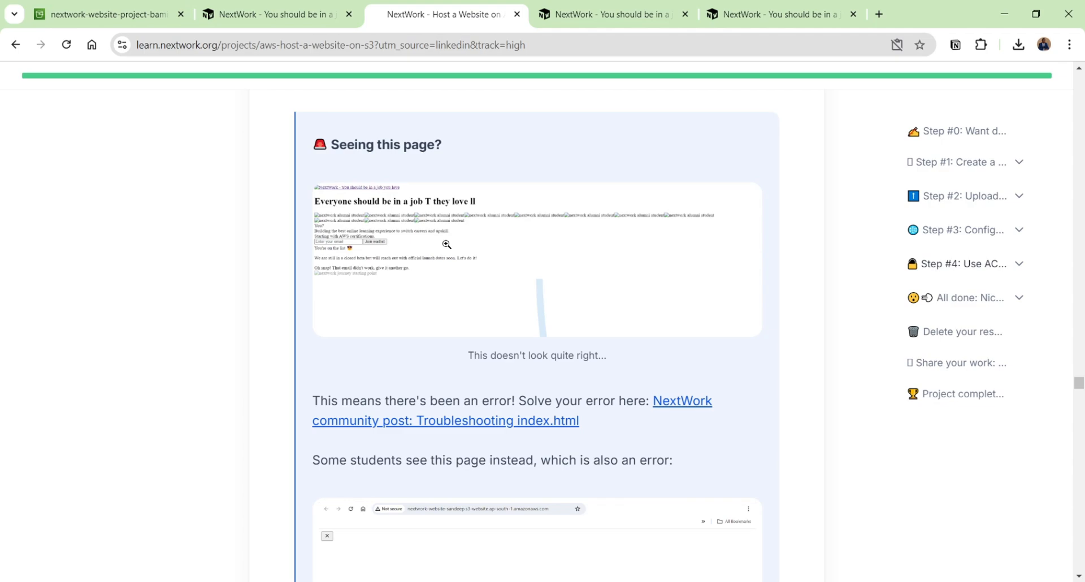
scroll(446, 244, "up", 15)
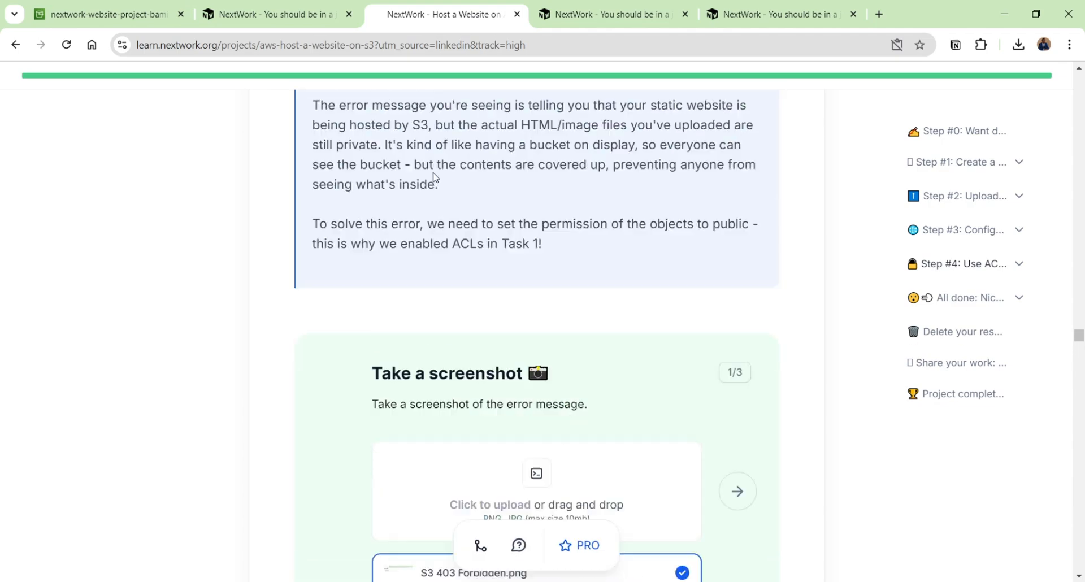
scroll(434, 178, "up", 15)
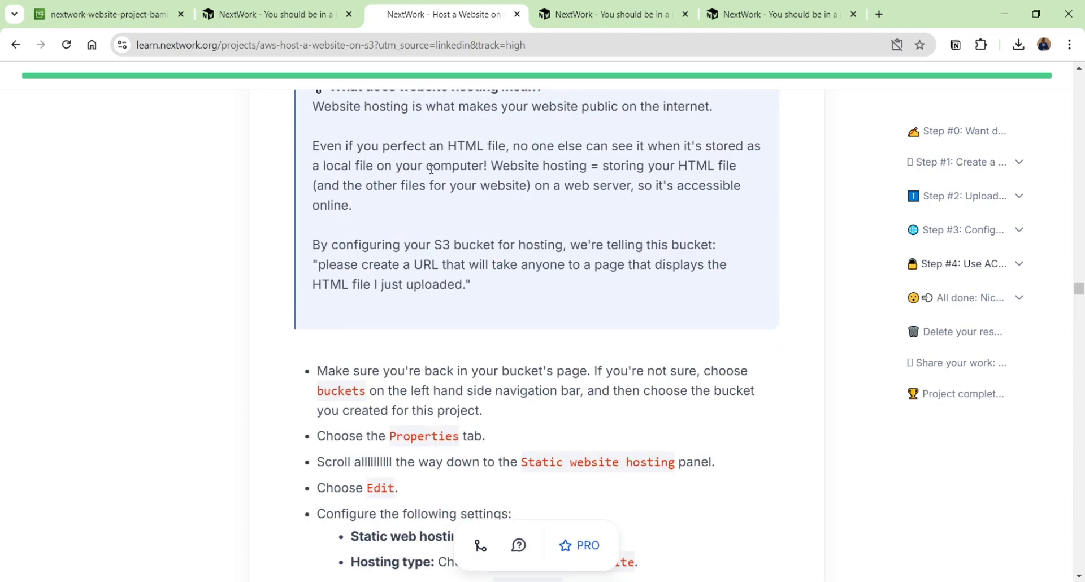
scroll(431, 168, "up", 15)
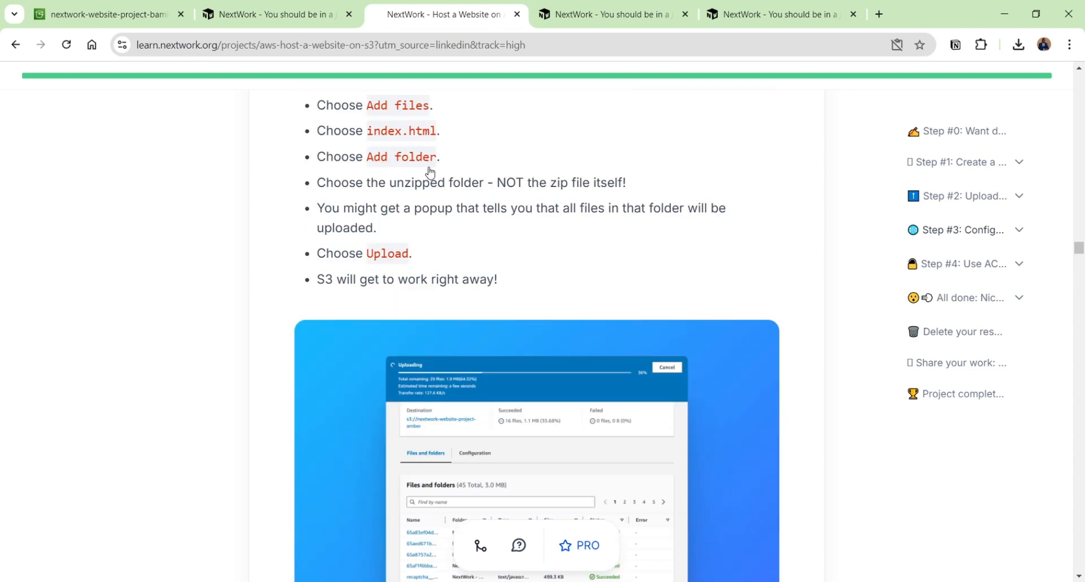
scroll(431, 172, "up", 5)
left_click(791, 15)
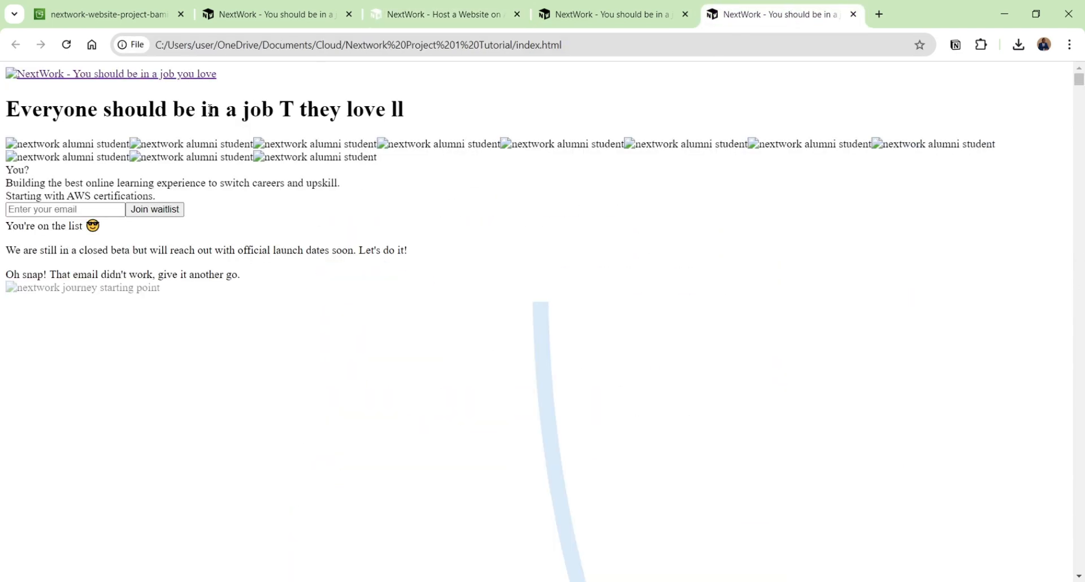
left_click(435, 14)
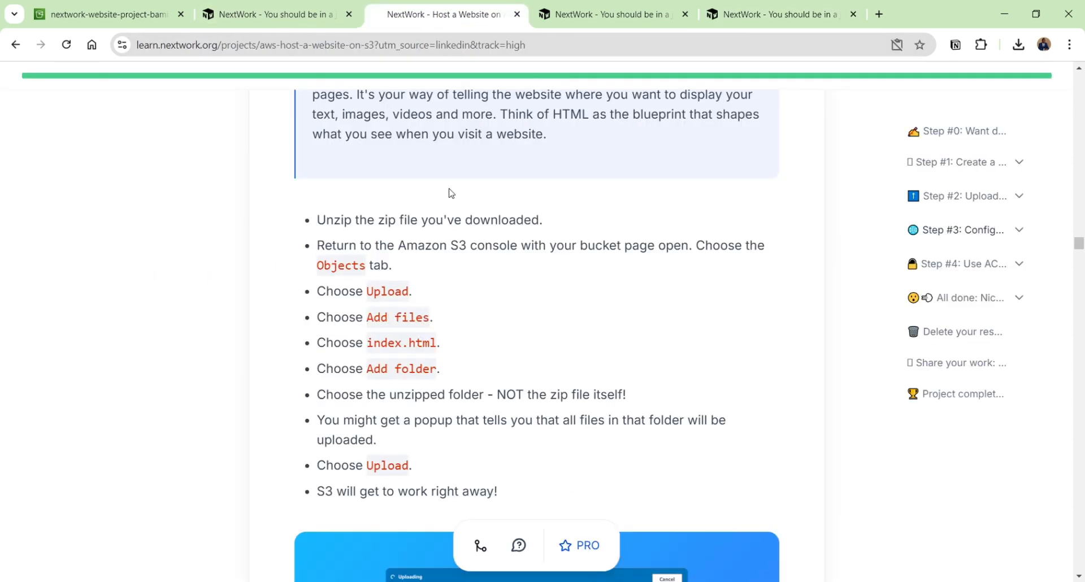
Look through the guide's bucket creation section and locate the website file links under Step #2.
scroll(450, 193, "up", 20)
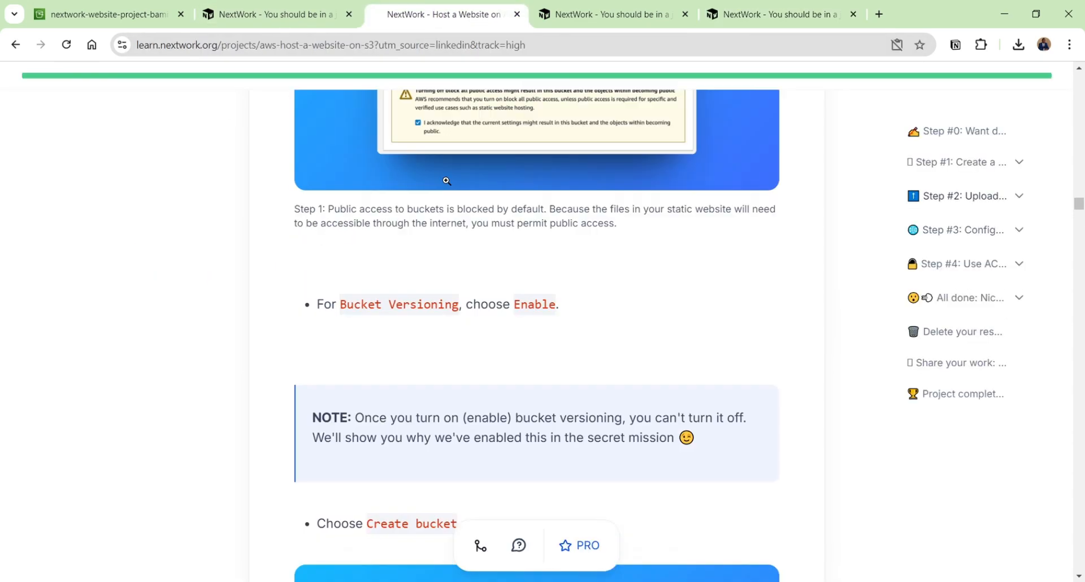
scroll(446, 181, "up", 20)
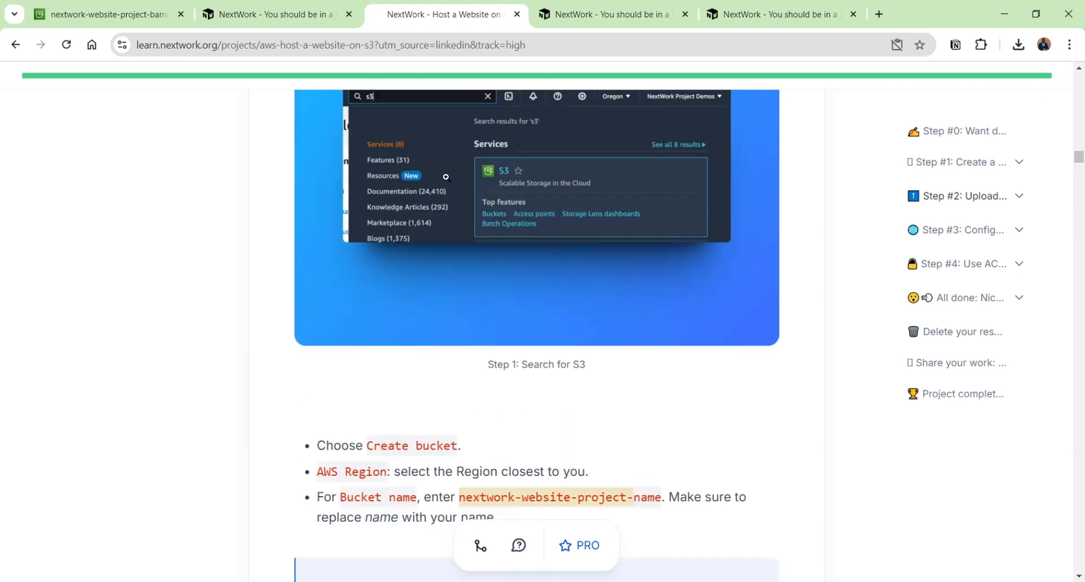
scroll(446, 177, "up", 5)
scroll(447, 176, "down", 20)
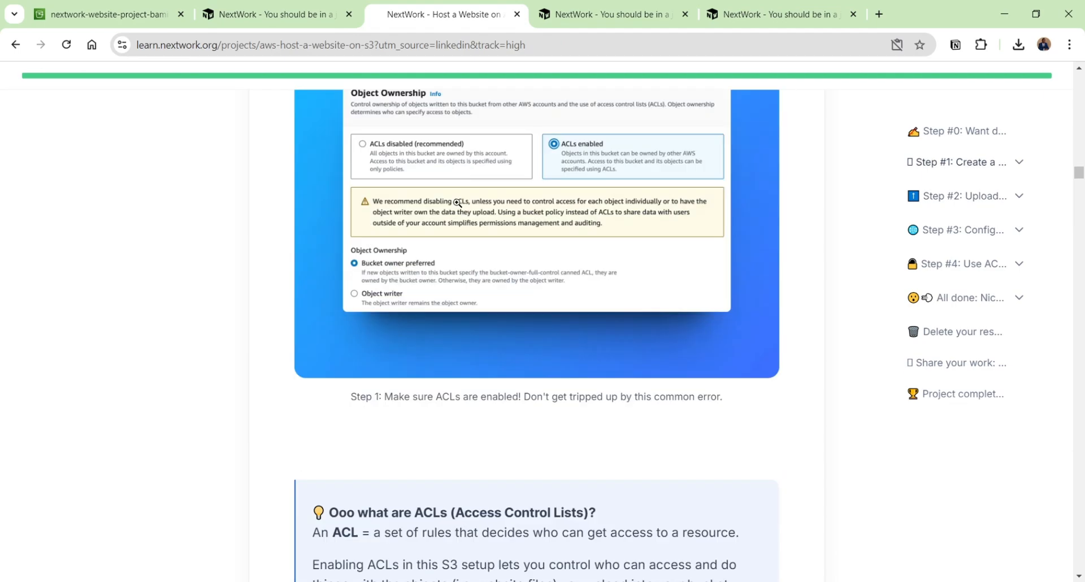
scroll(461, 204, "down", 20)
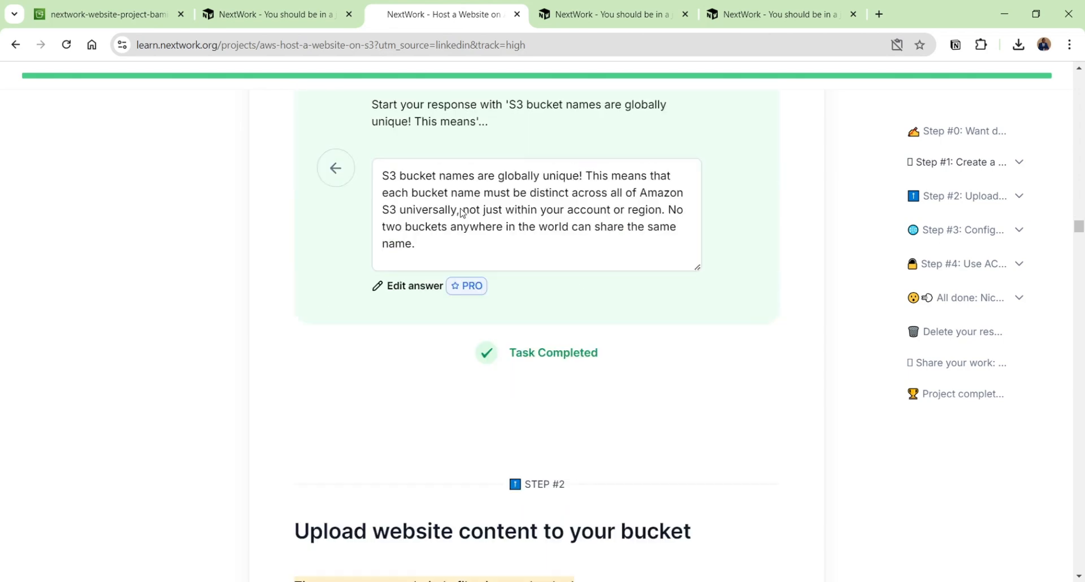
scroll(461, 208, "up", 4)
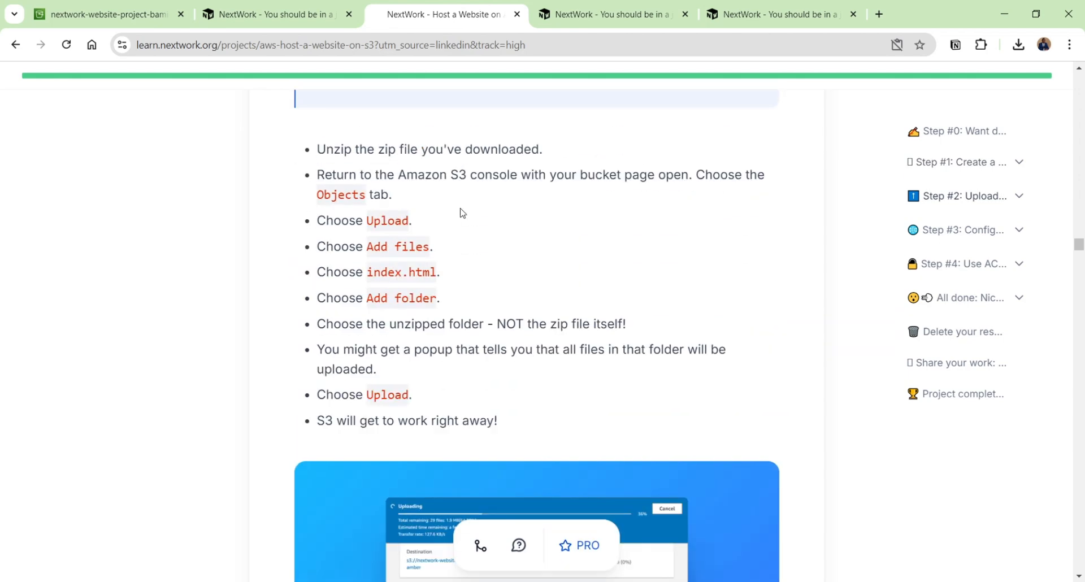
scroll(429, 242, "up", 15)
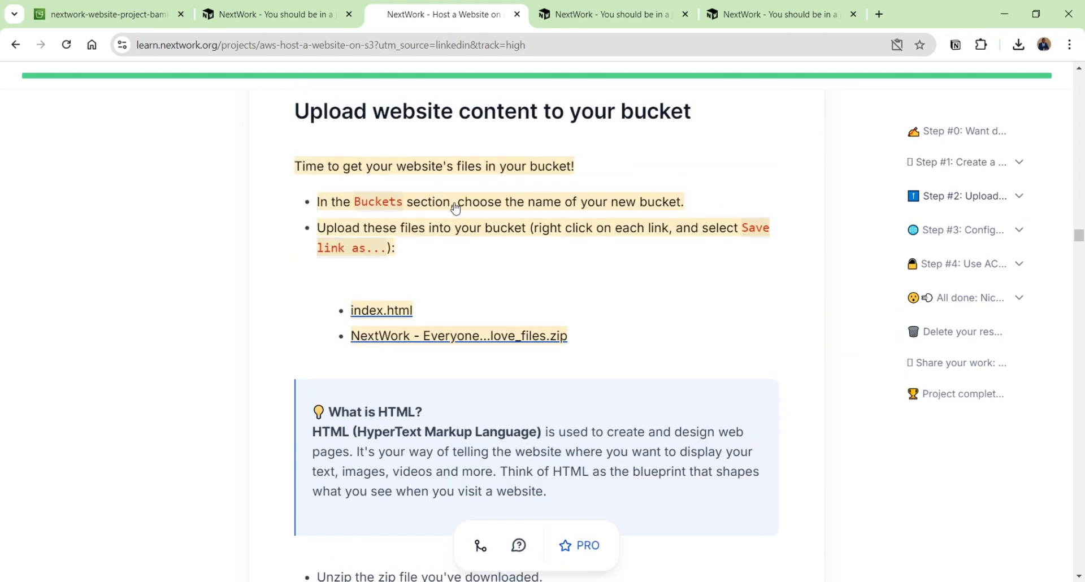
scroll(395, 395, "down", 5)
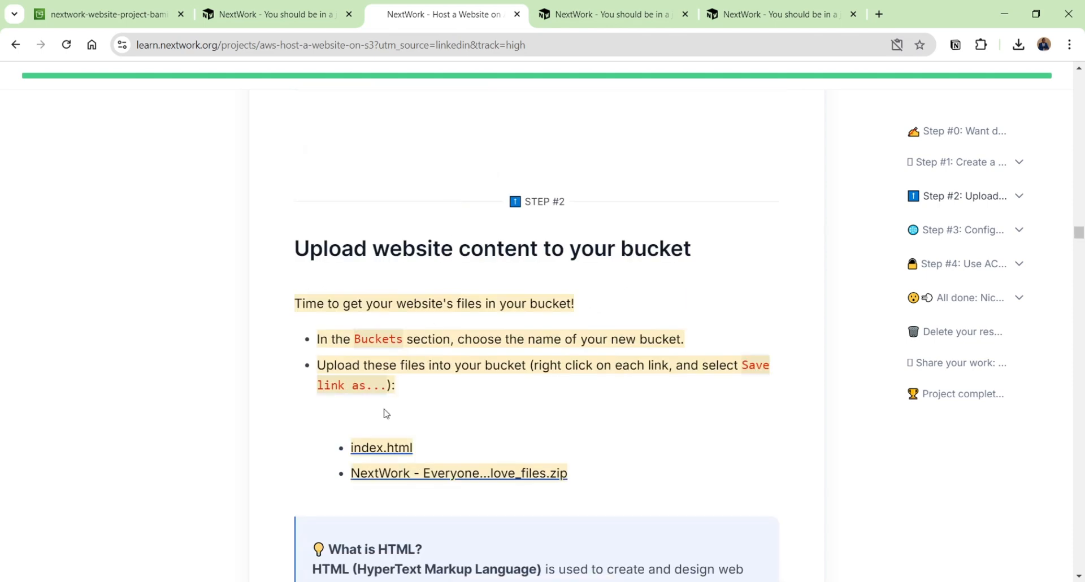
Open the guide's index.html link in a new tab and switch to that page.
right_click(385, 444)
left_click(791, 13)
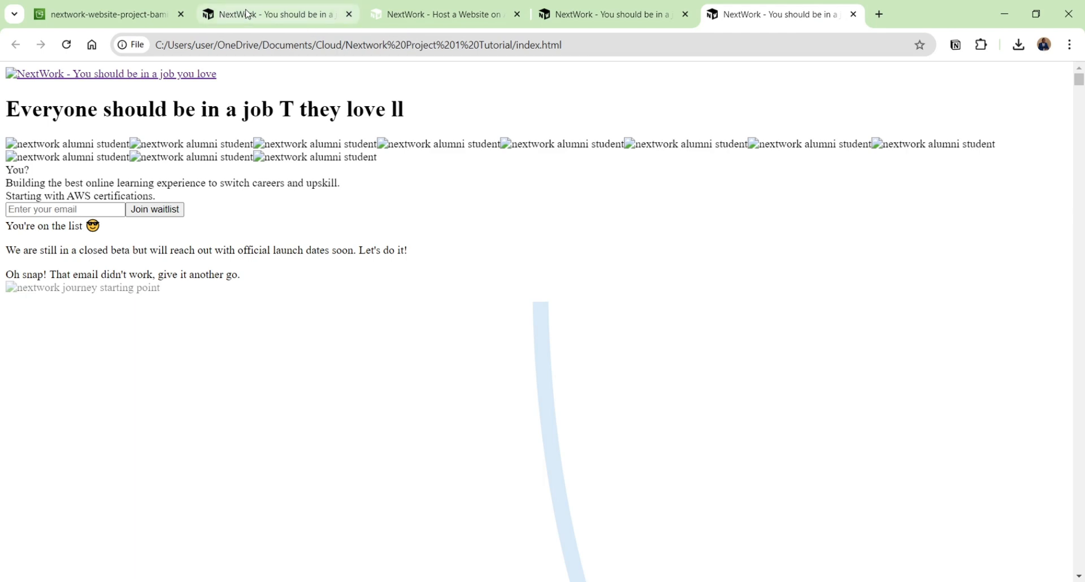
left_click(432, 15)
scroll(393, 378, "down", 3)
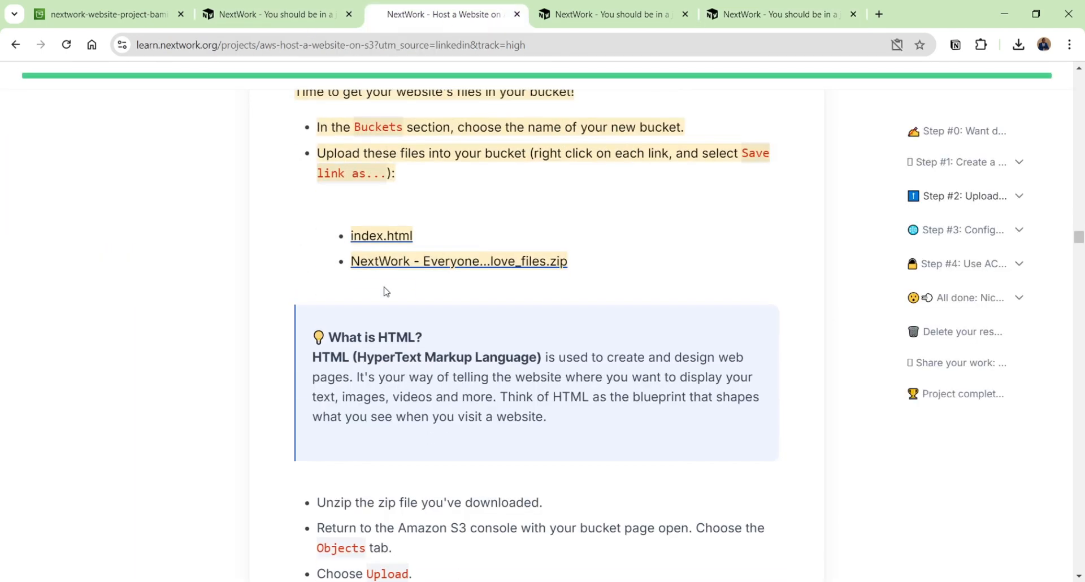
right_click(400, 242)
left_click(449, 256)
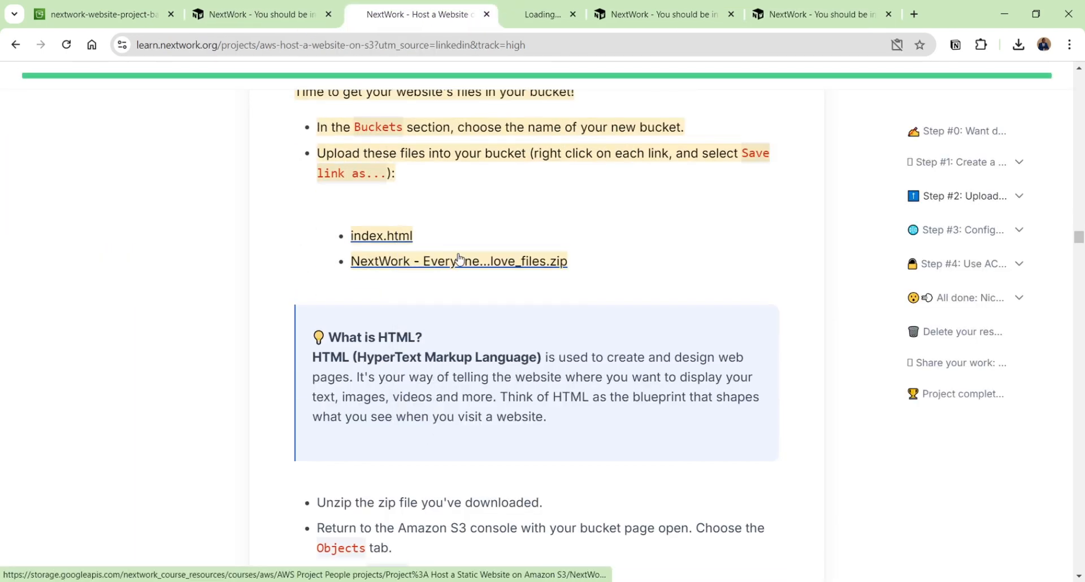
left_click(555, 17)
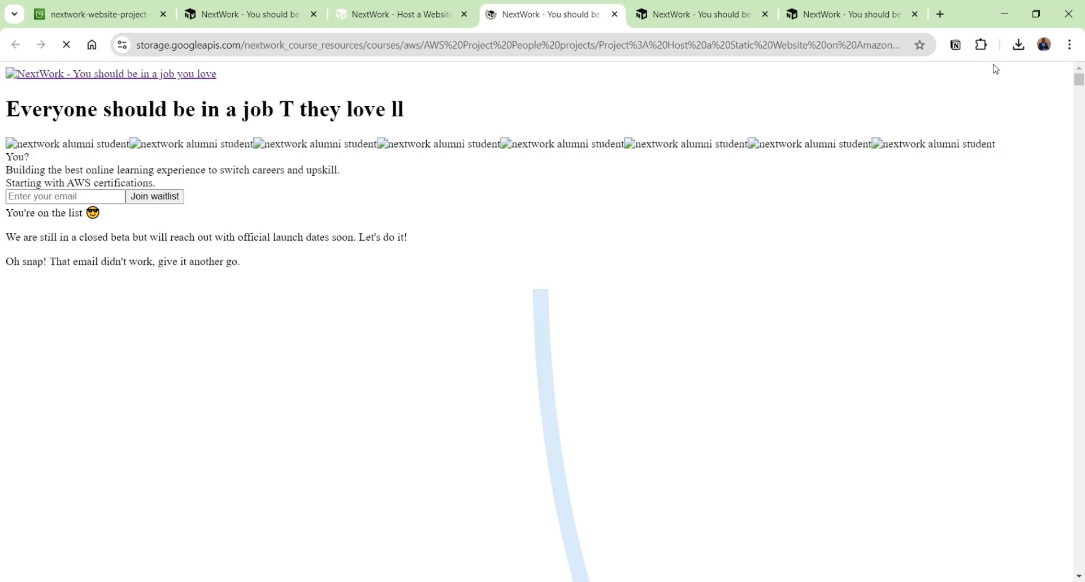
Check the recent downloads and save the opened page as index.html, Webpage Complete, in the Nextwork Project 1 Tutorial folder.
left_click(1023, 50)
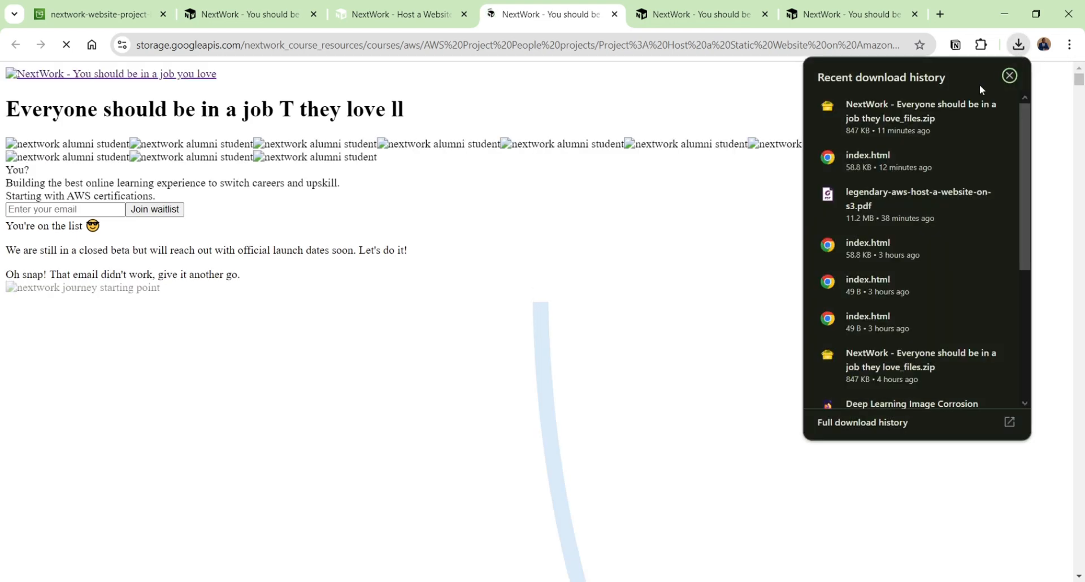
left_click(666, 245)
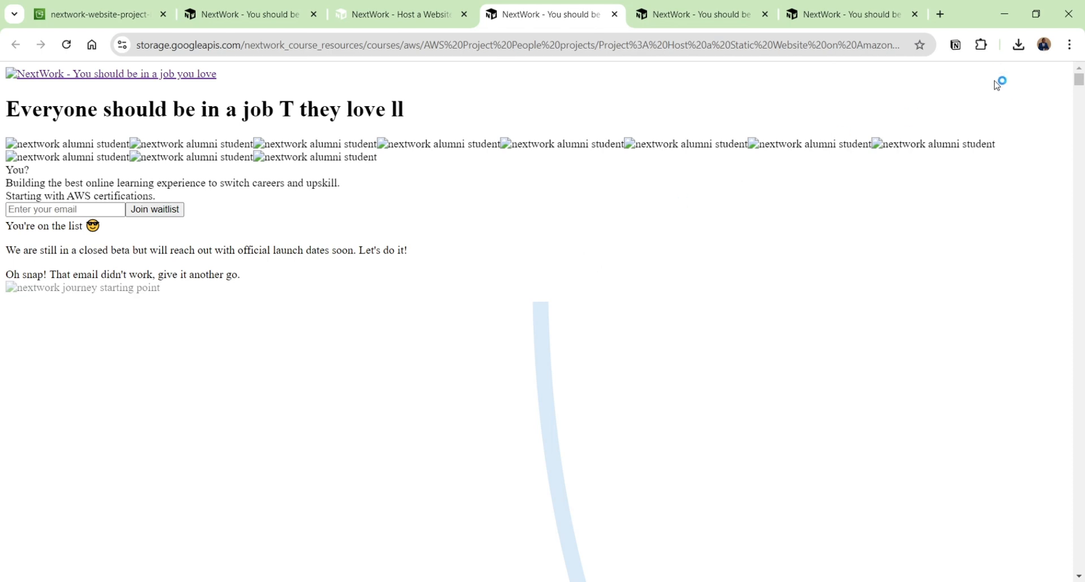
key("ctrl+s")
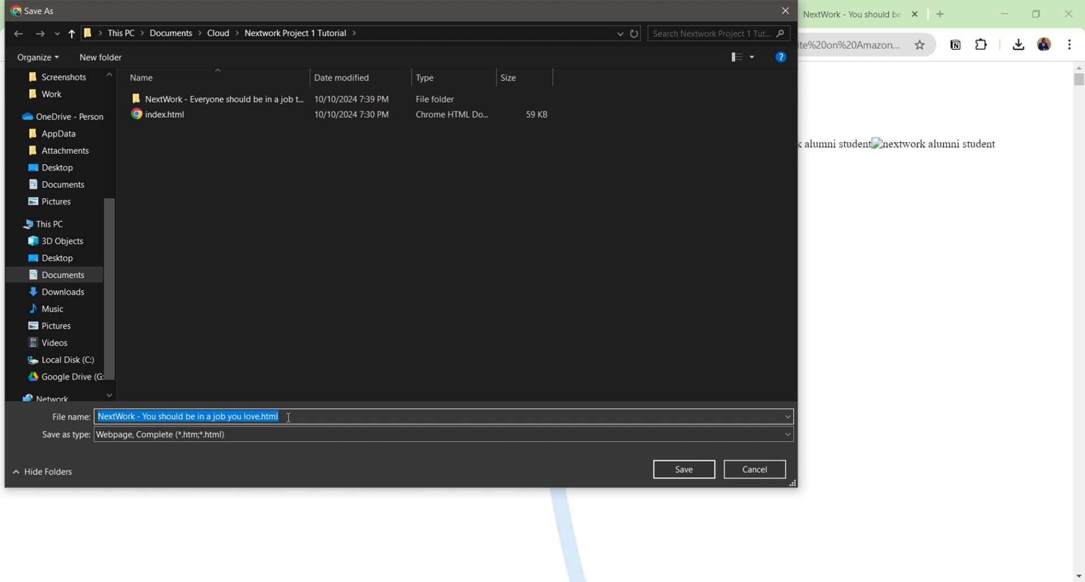
type("index")
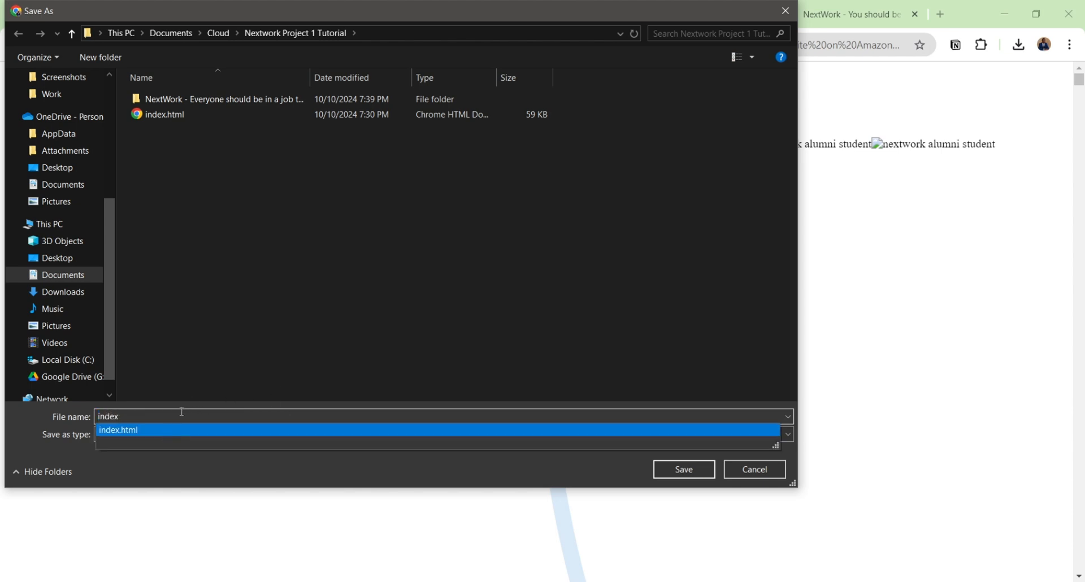
left_click(164, 433)
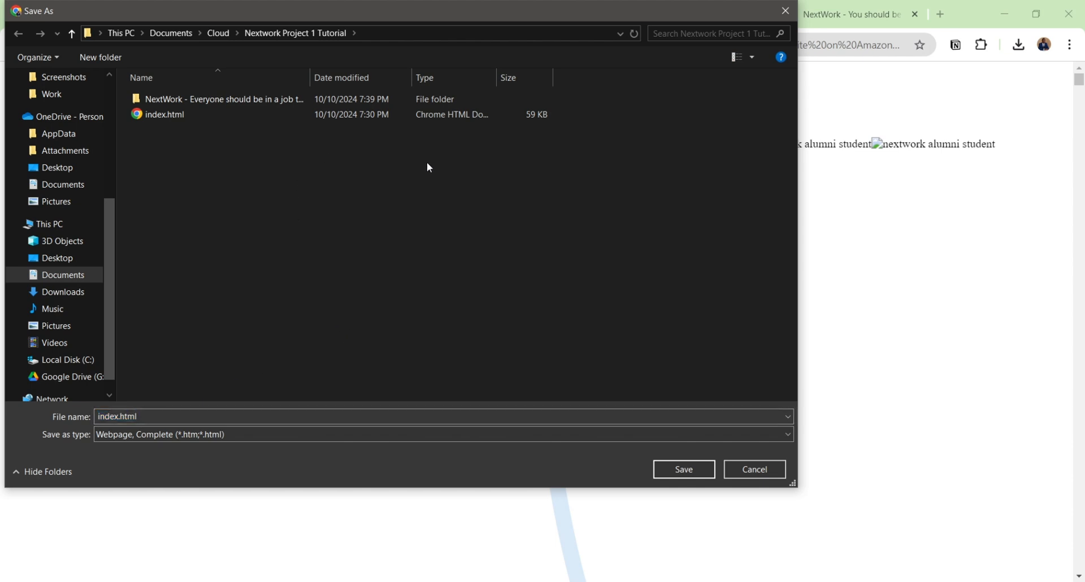
left_click(175, 114)
left_click_drag(174, 115, 197, 94)
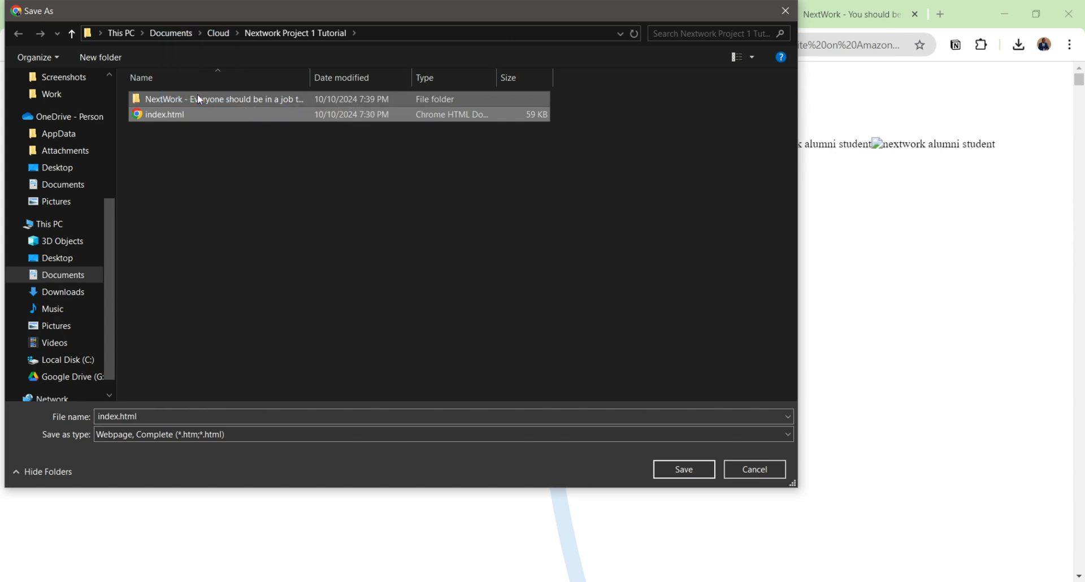
left_click(706, 469)
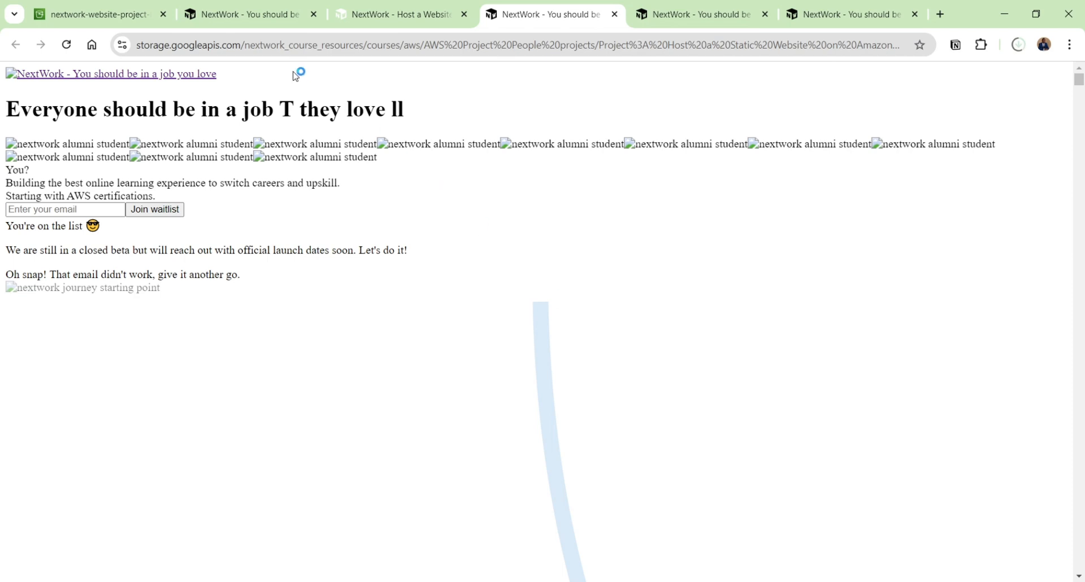
Return to the S3 bucket's objects and open the newly downloaded index.html to check how it renders.
left_click(356, 17)
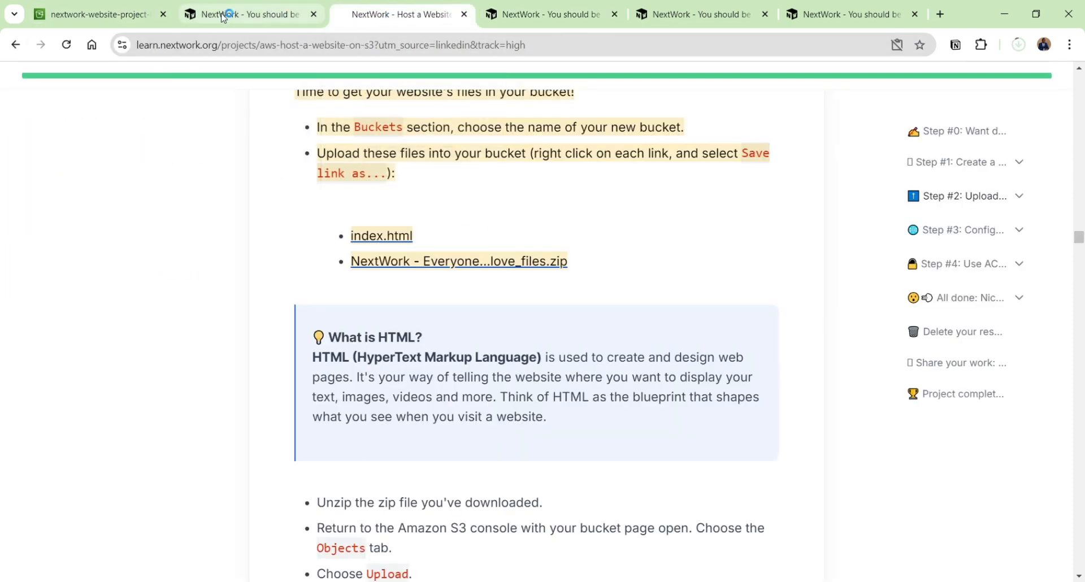
left_click(127, 18)
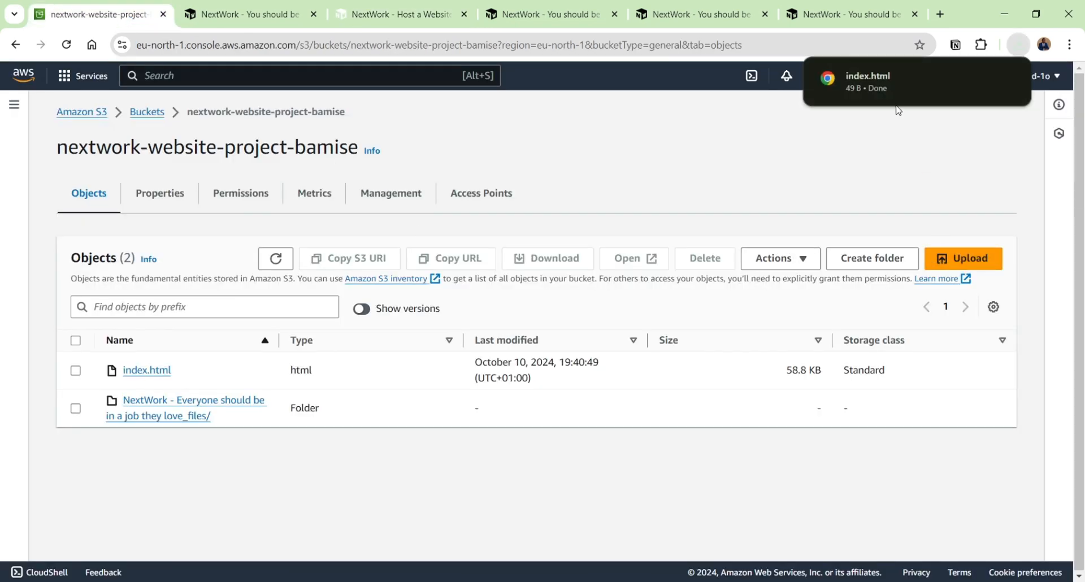
left_click(878, 90)
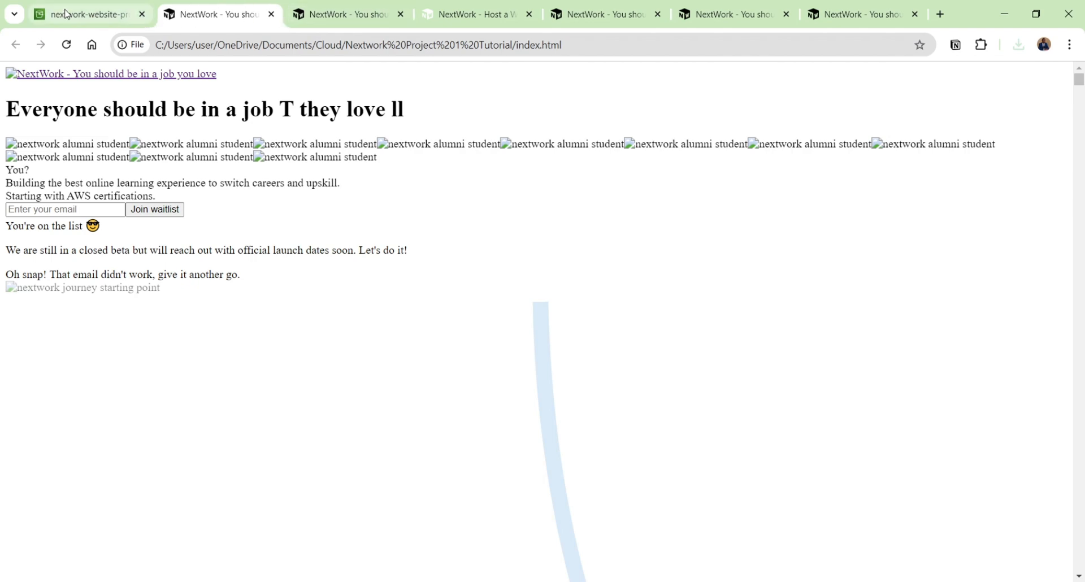
Upload index.html from the Nextwork Project 1 Tutorial folder to the S3 bucket and return to its object list.
left_click(93, 16)
left_click(961, 259)
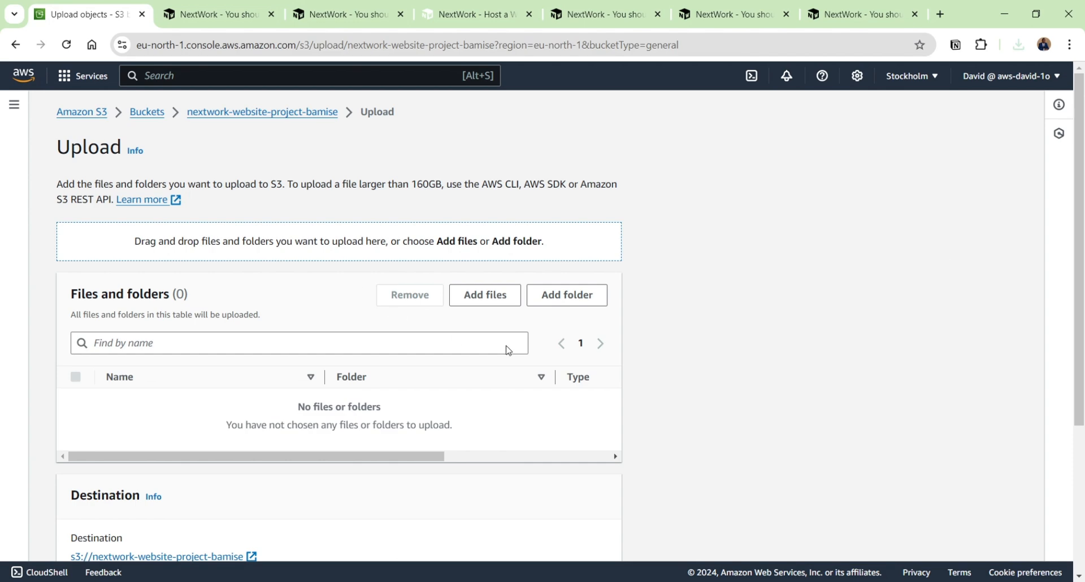
left_click(503, 302)
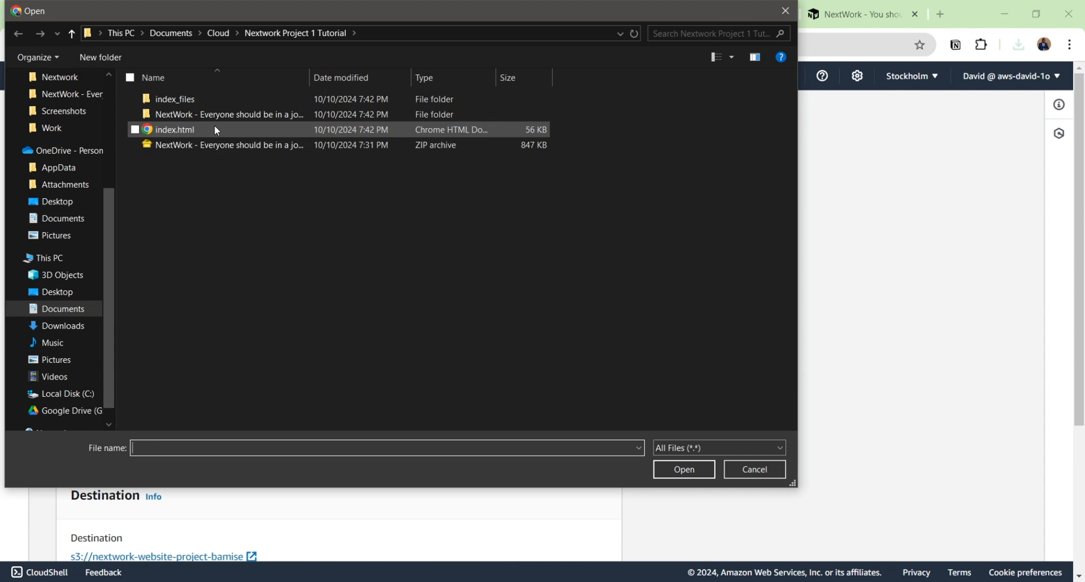
left_click(216, 129)
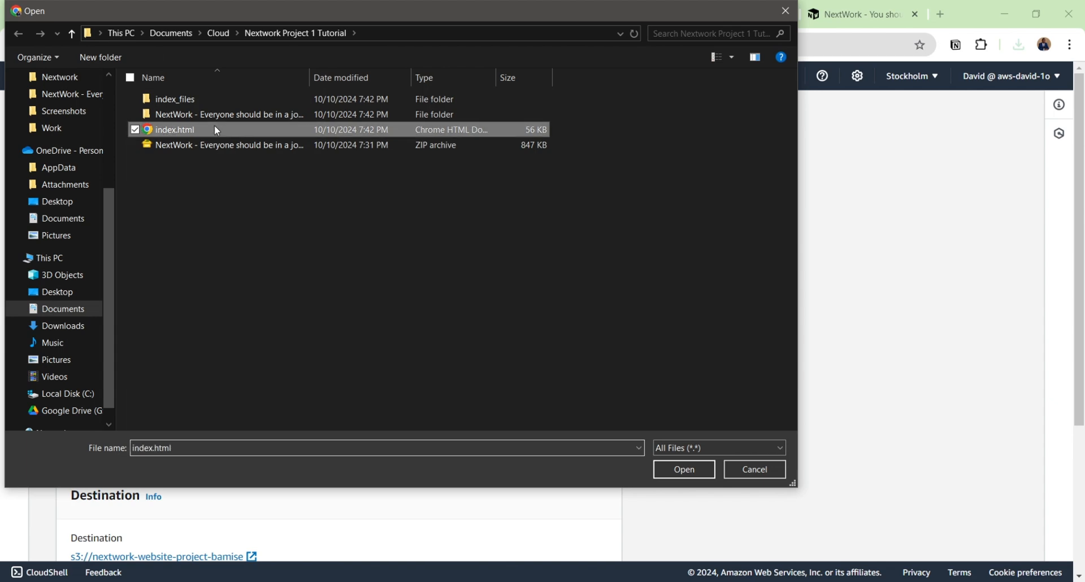
left_click(699, 475)
scroll(427, 418, "down", 2)
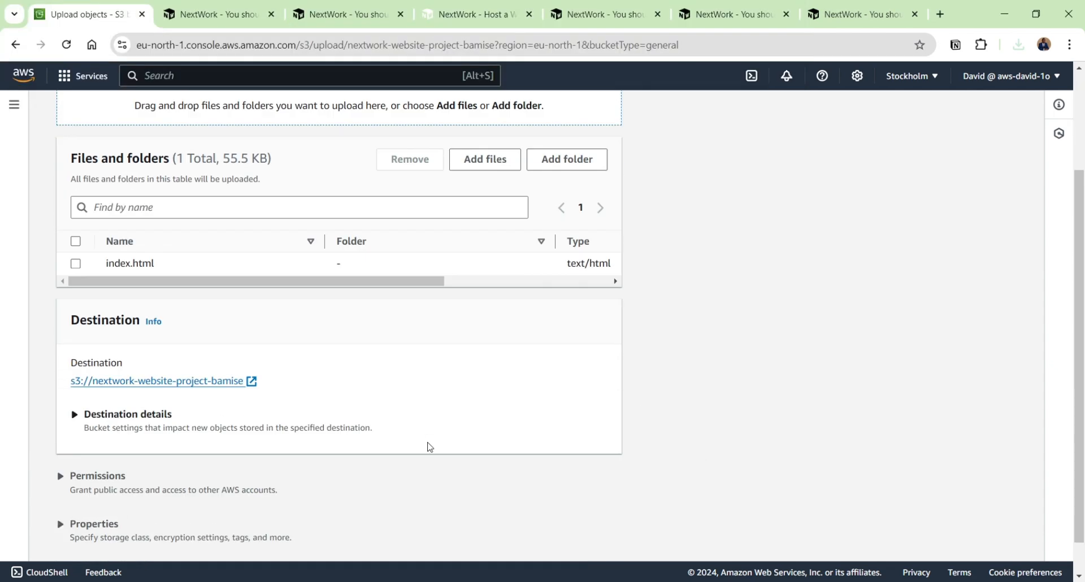
left_click(590, 534)
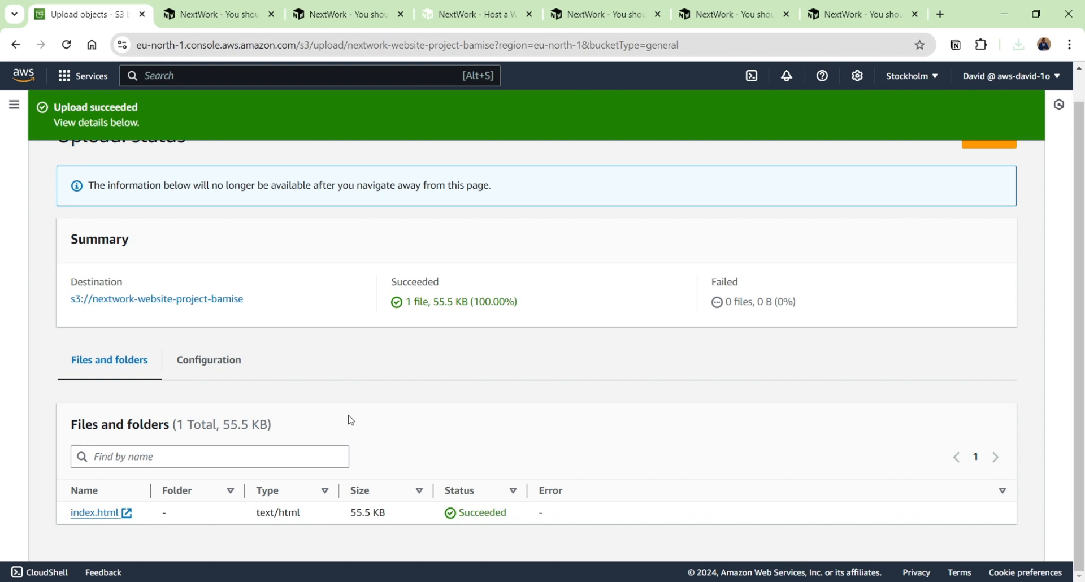
scroll(1030, 164, "up", 1)
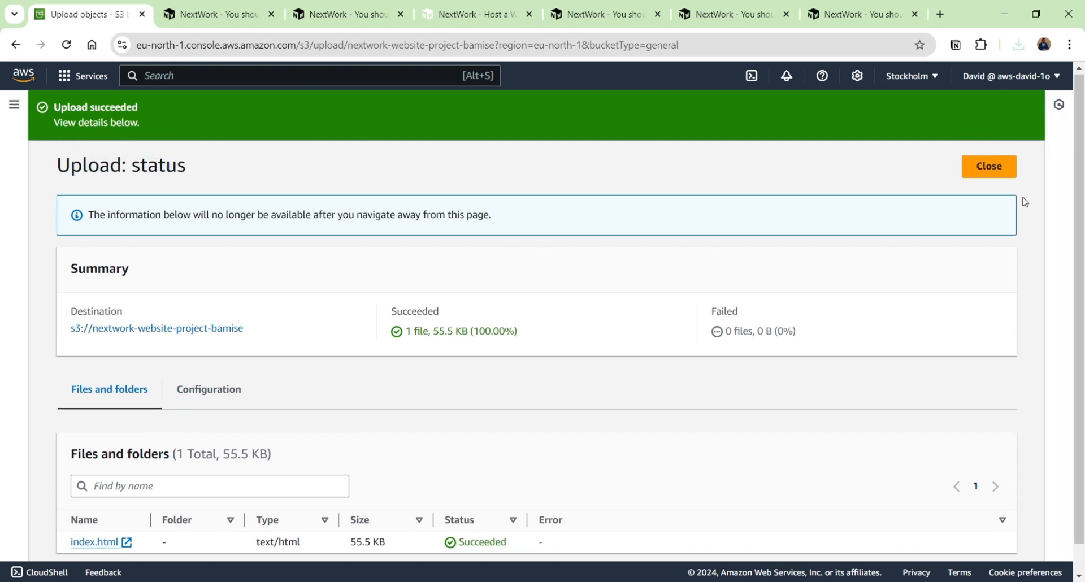
left_click(986, 165)
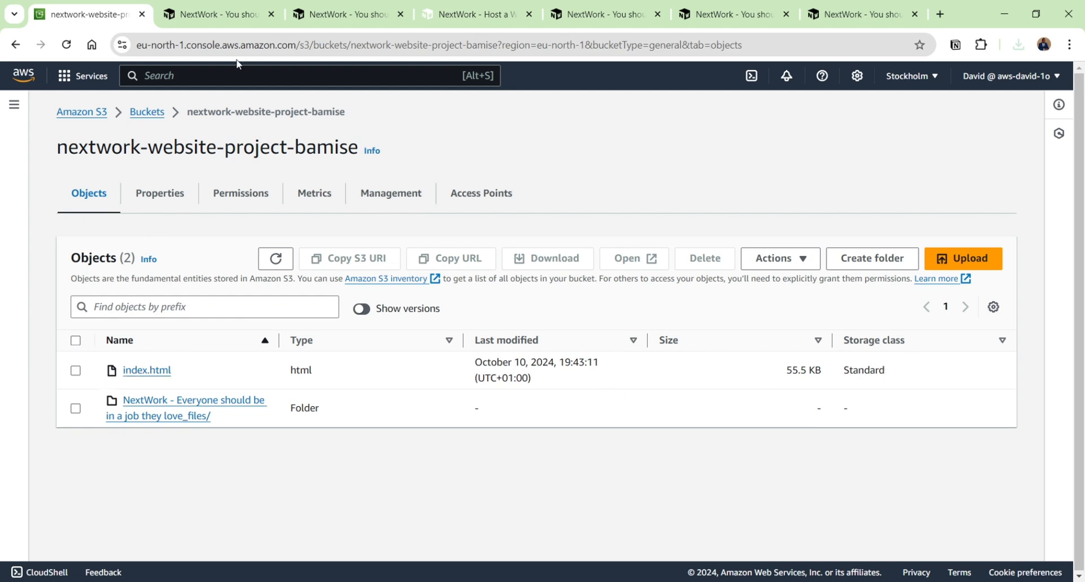
Close the local index.html page and reload the hosted website to check the uploaded file.
left_click(219, 14)
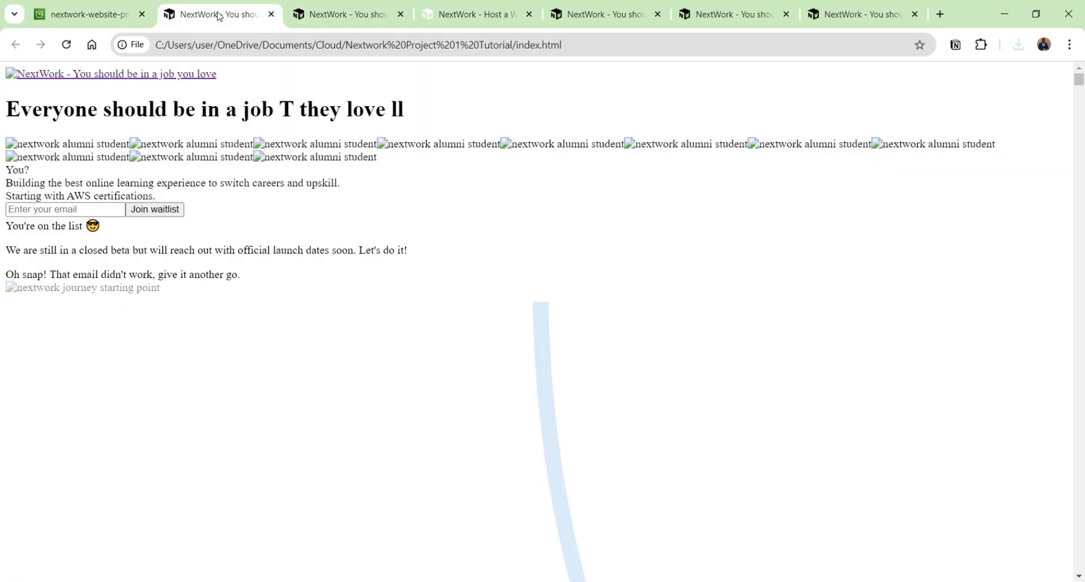
left_click(270, 16)
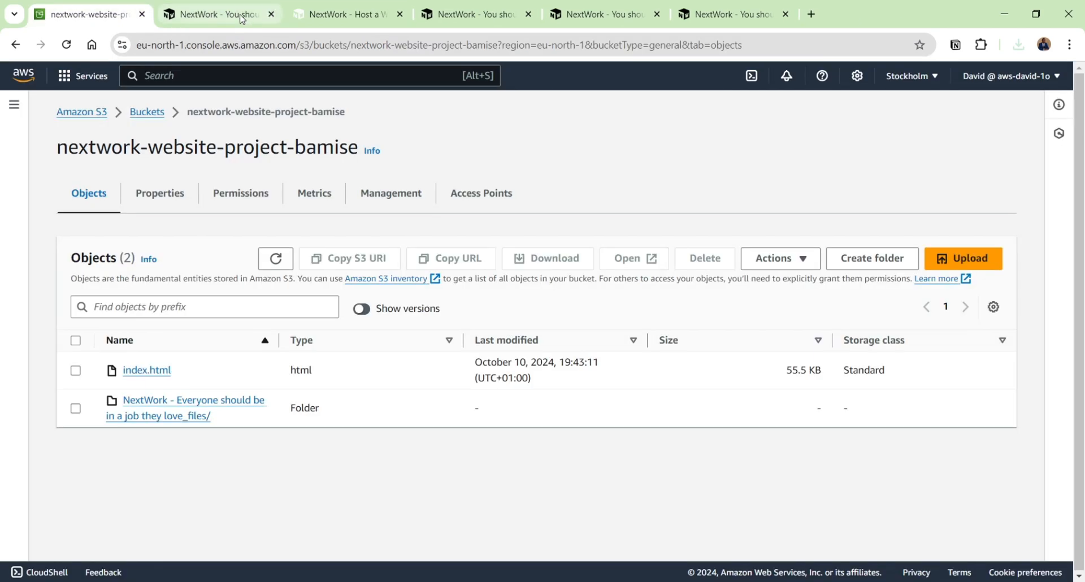
left_click(209, 14)
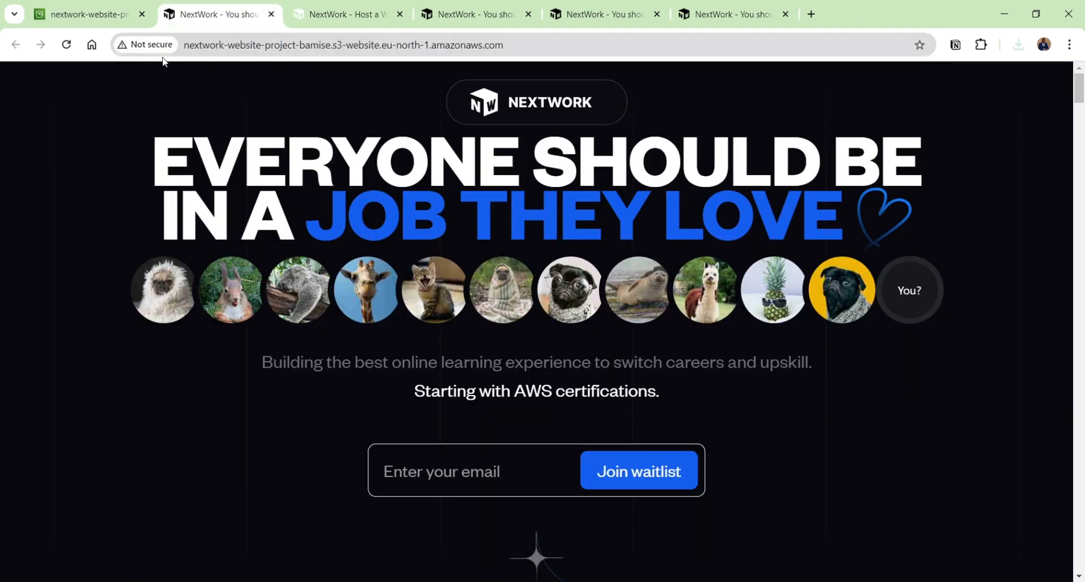
left_click(66, 45)
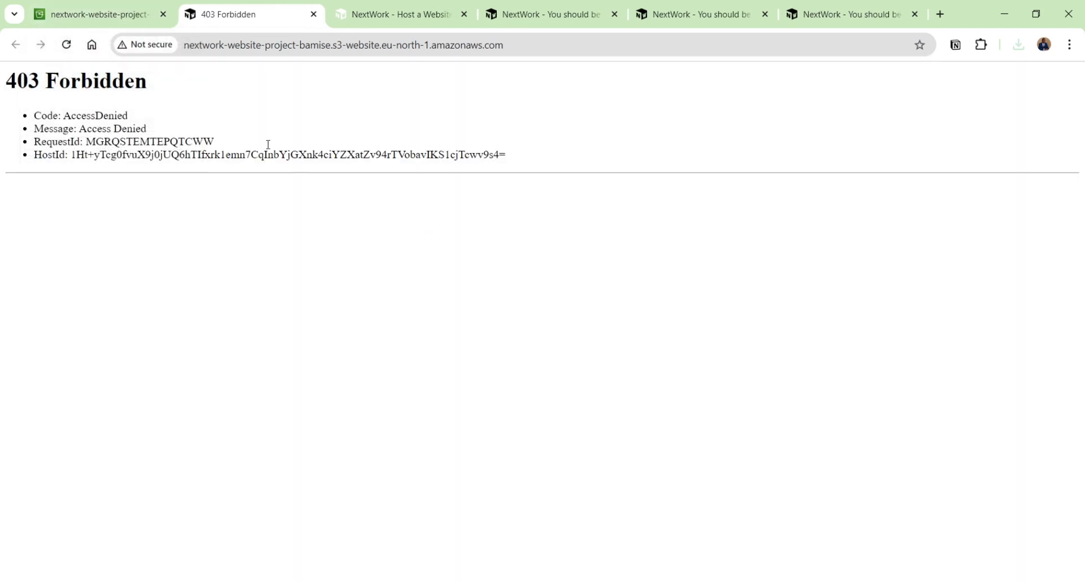
Make the bucket's index.html object public using the ACL and reload the hosted website.
left_click(86, 15)
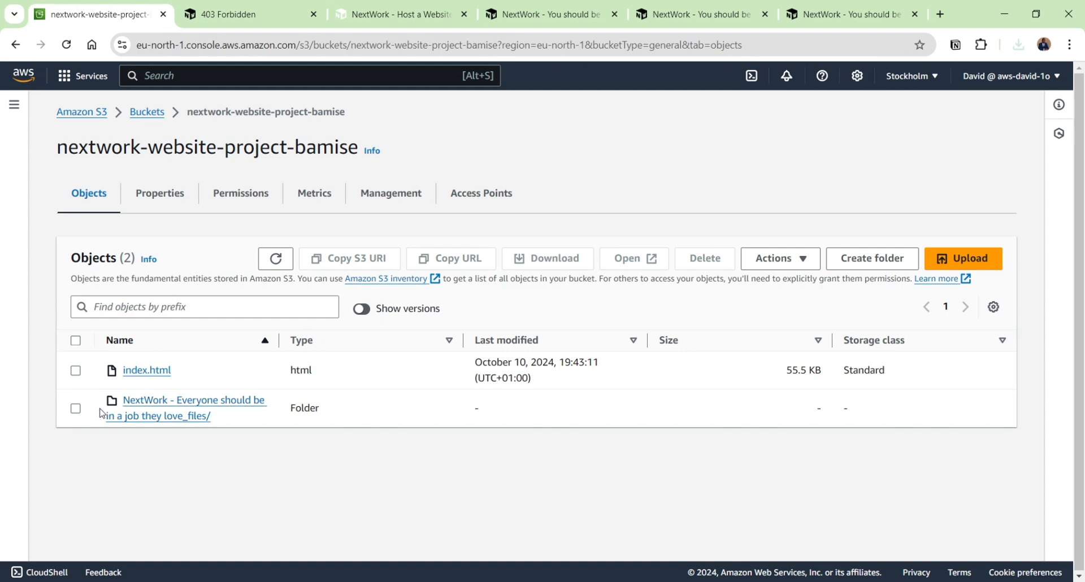
left_click(75, 370)
left_click(808, 259)
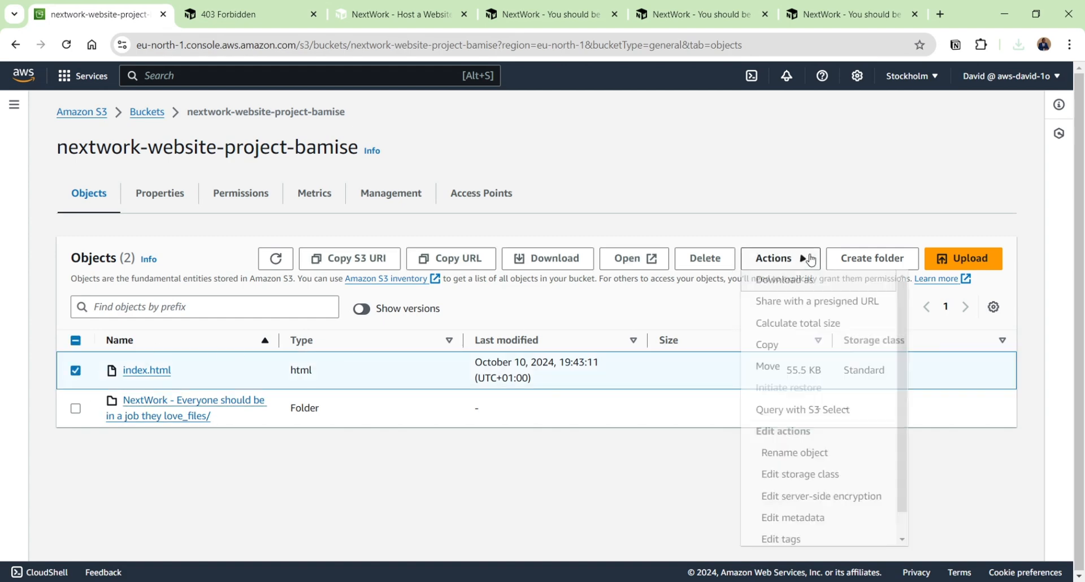
scroll(819, 508, "down", 1)
left_click(833, 532)
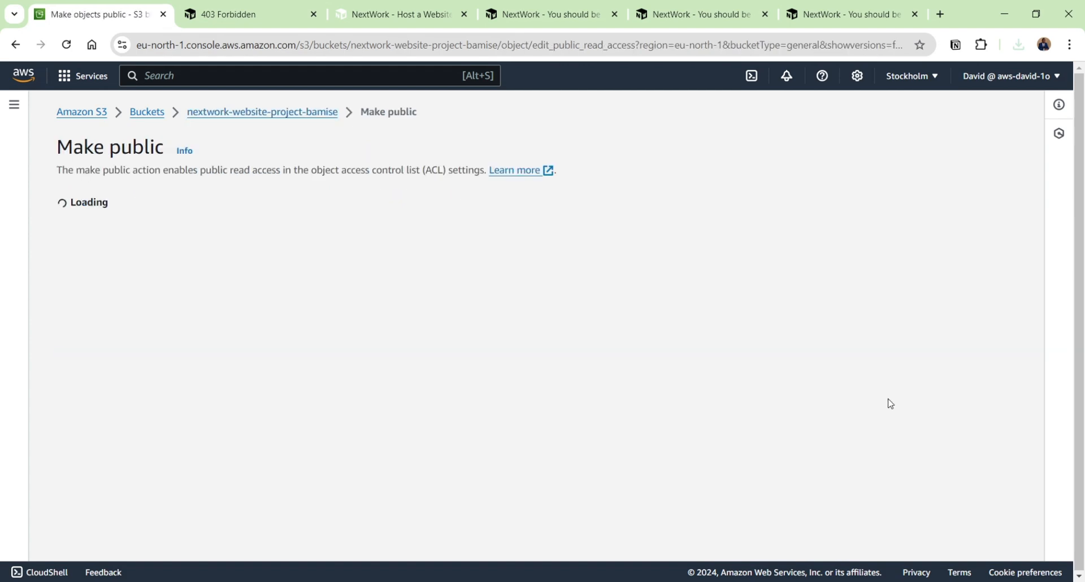
left_click(586, 411)
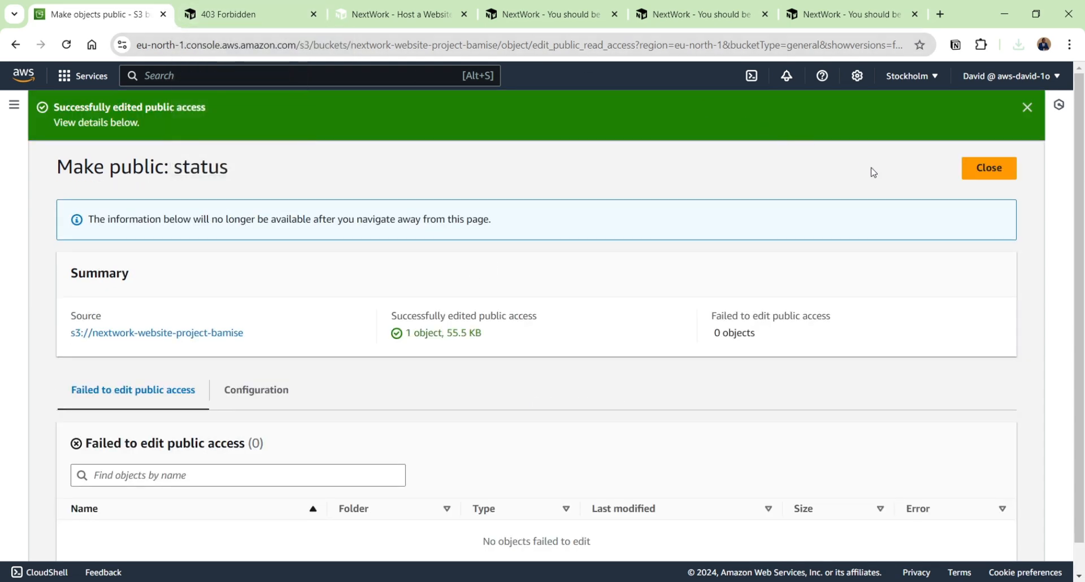
left_click(986, 168)
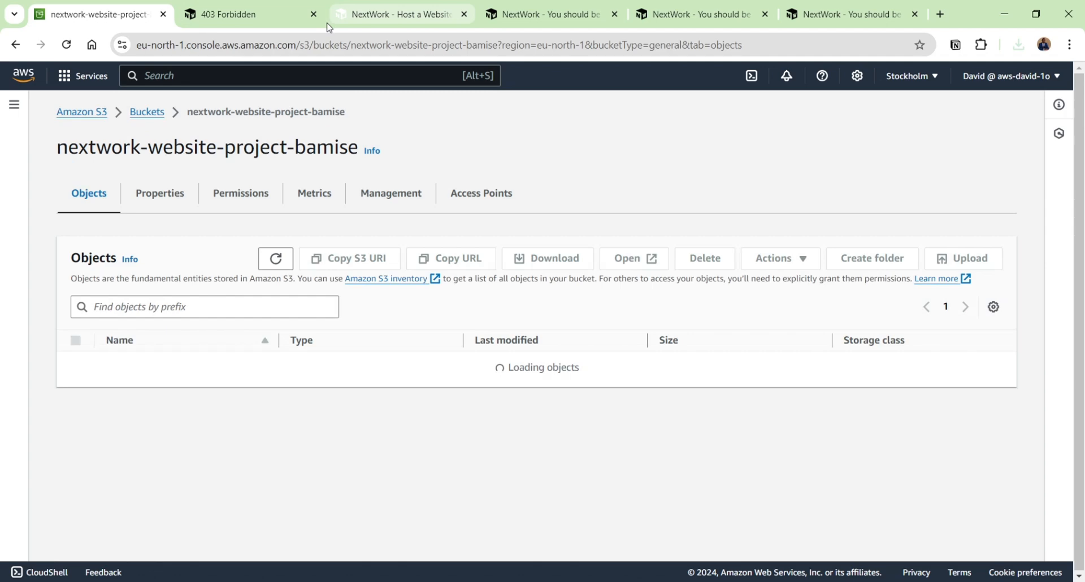
left_click(249, 14)
left_click(66, 44)
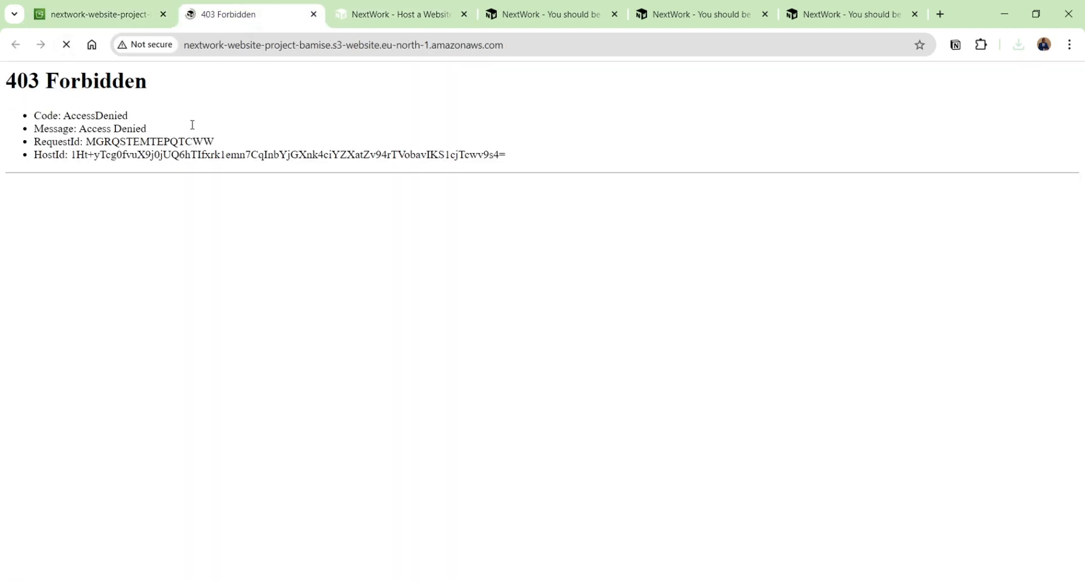
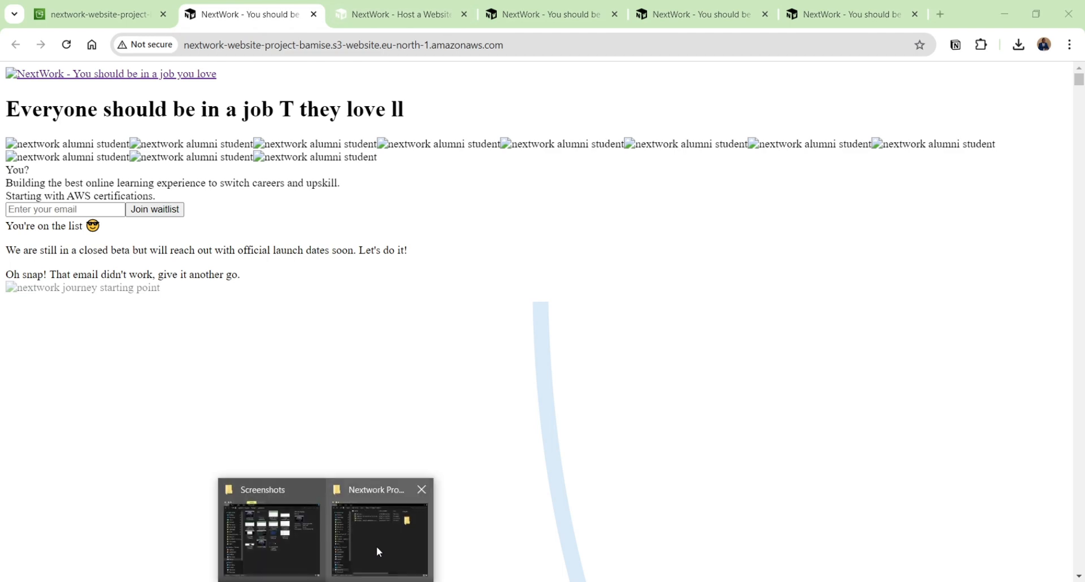
Delete index.html and the index_files folder from the local Nextwork Project 1 Tutorial folder.
left_click(376, 547)
left_click(338, 252)
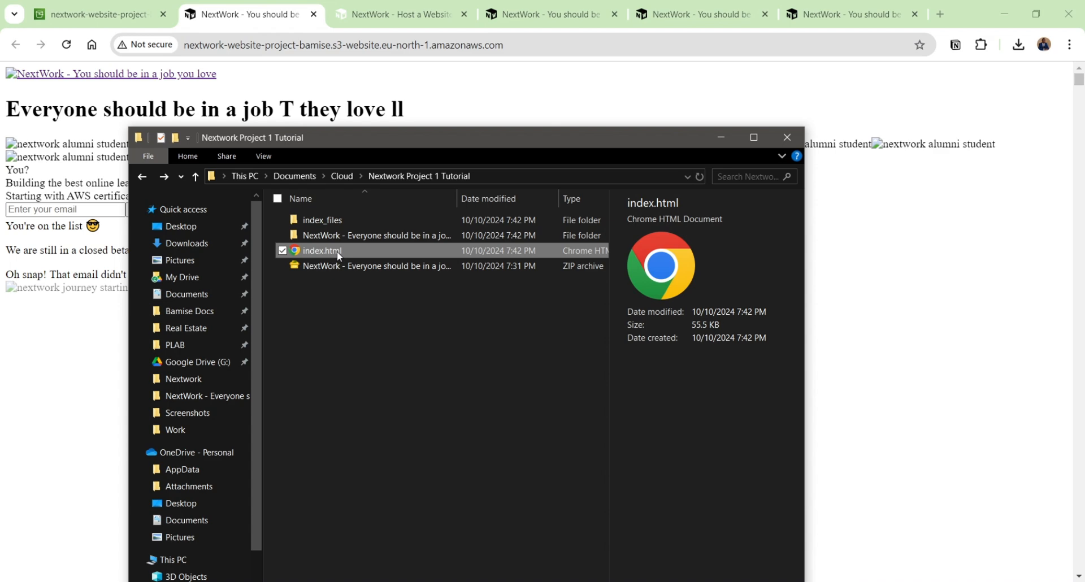
left_click(331, 222)
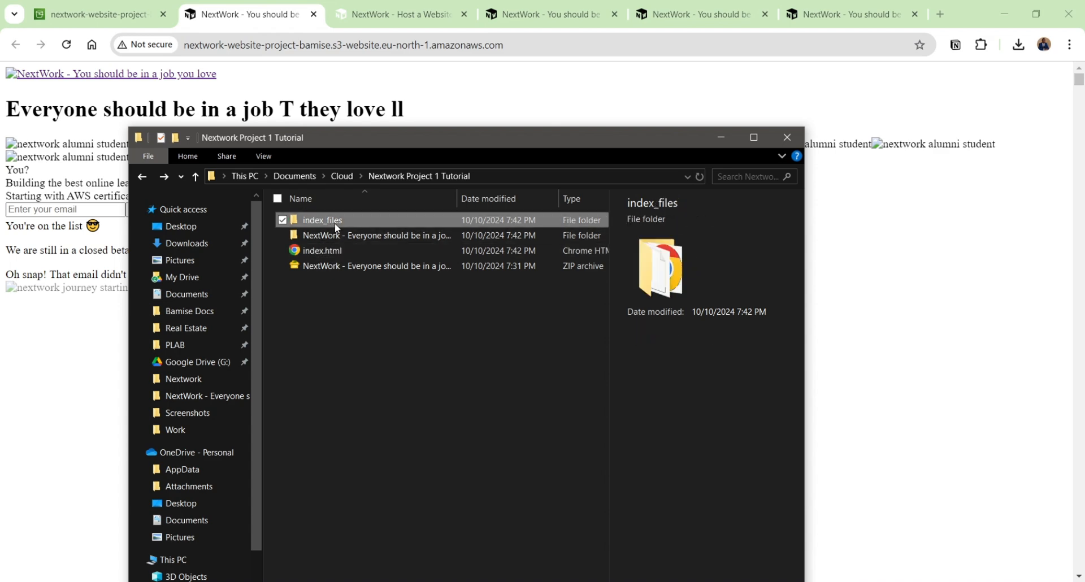
left_click(337, 252)
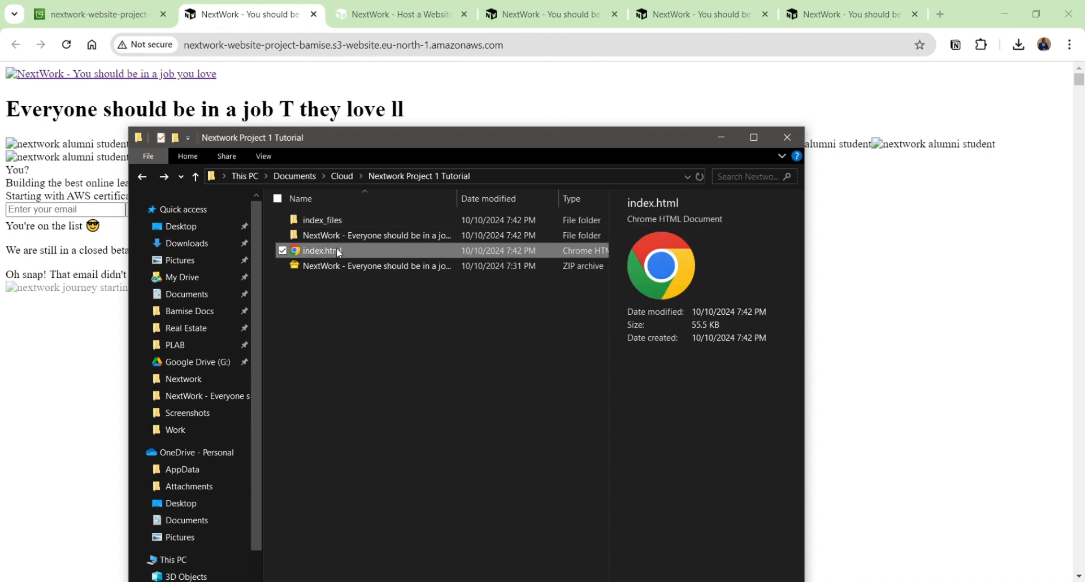
left_click(326, 221, "ctrl")
key("Delete")
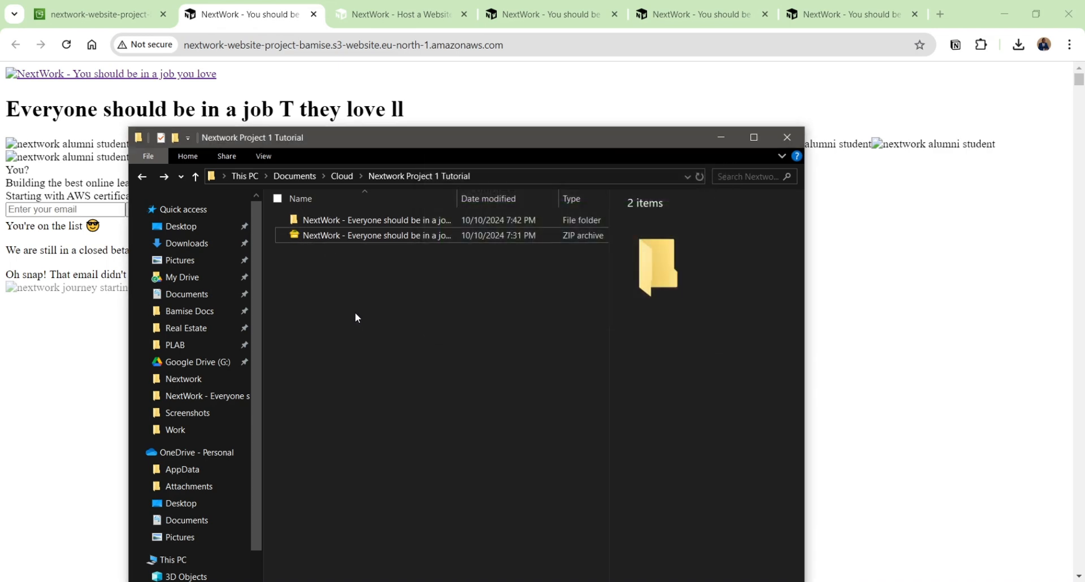
Close the hosted website, the online index.html and both local preview pages, keeping the S3 bucket and project guide open.
left_click(384, 17)
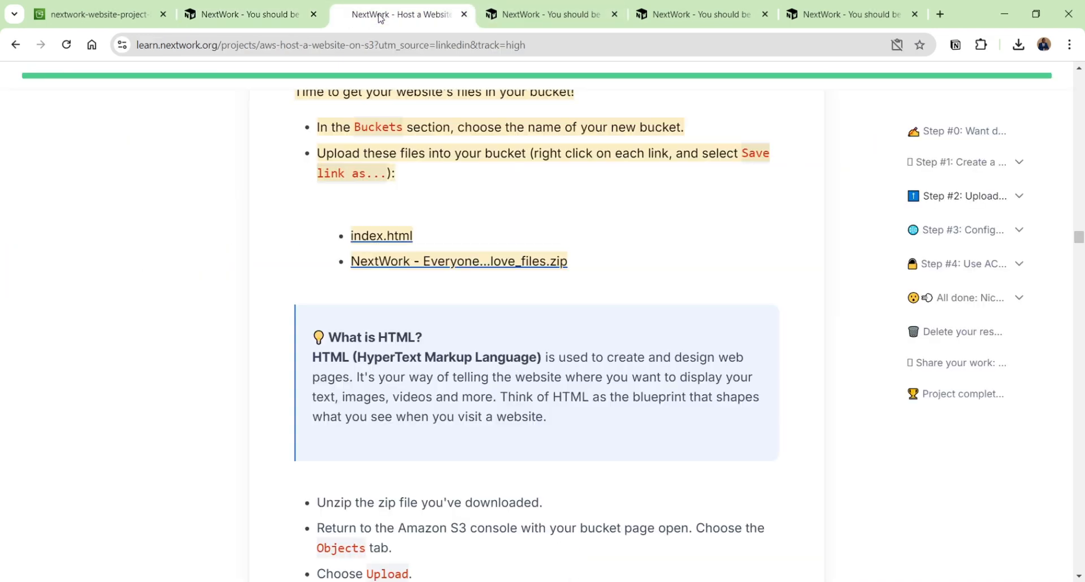
left_click(295, 24)
left_click(314, 14)
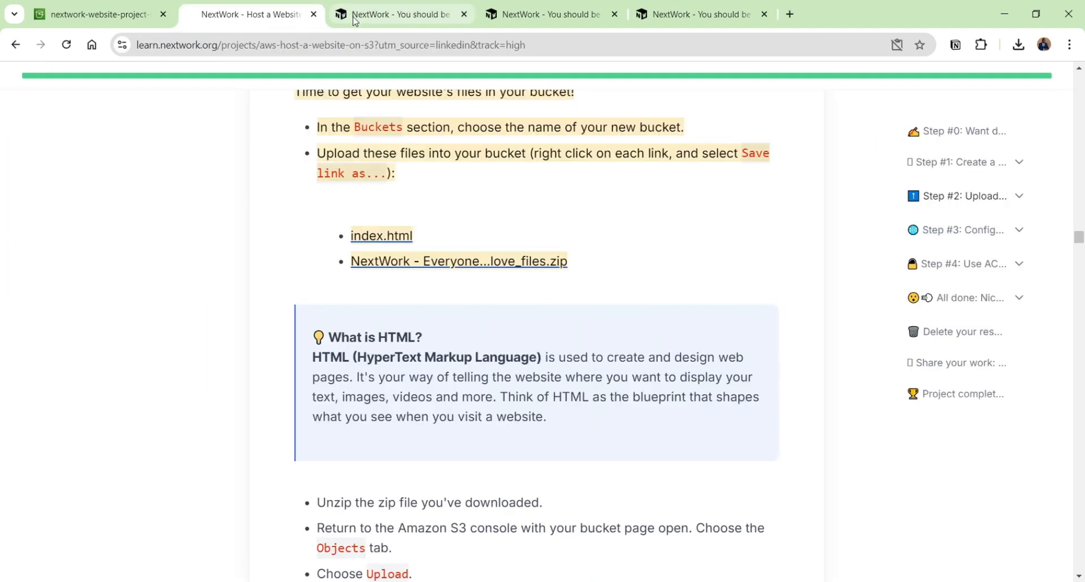
left_click(385, 23)
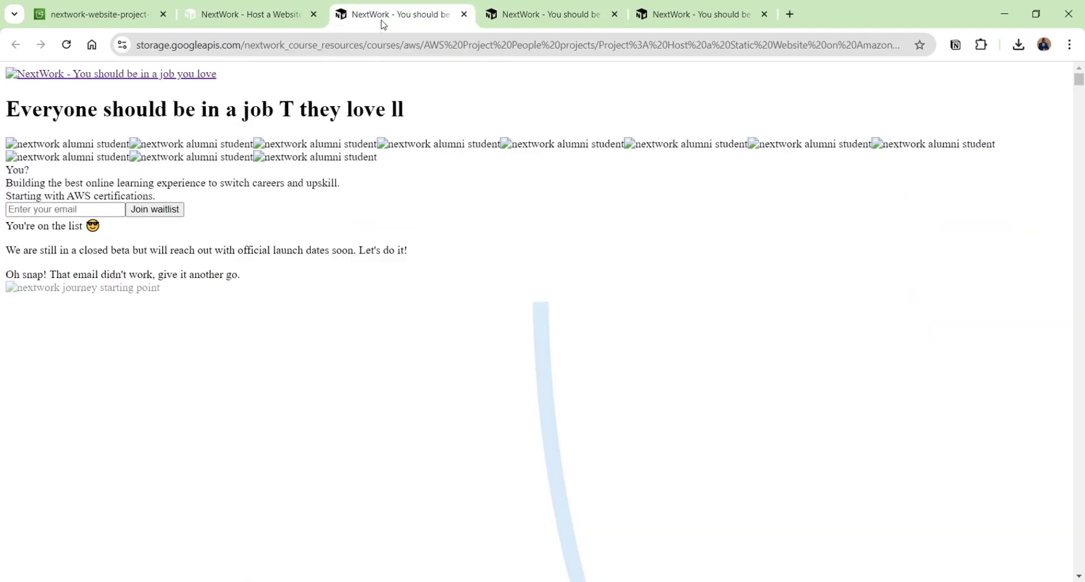
left_click(464, 14)
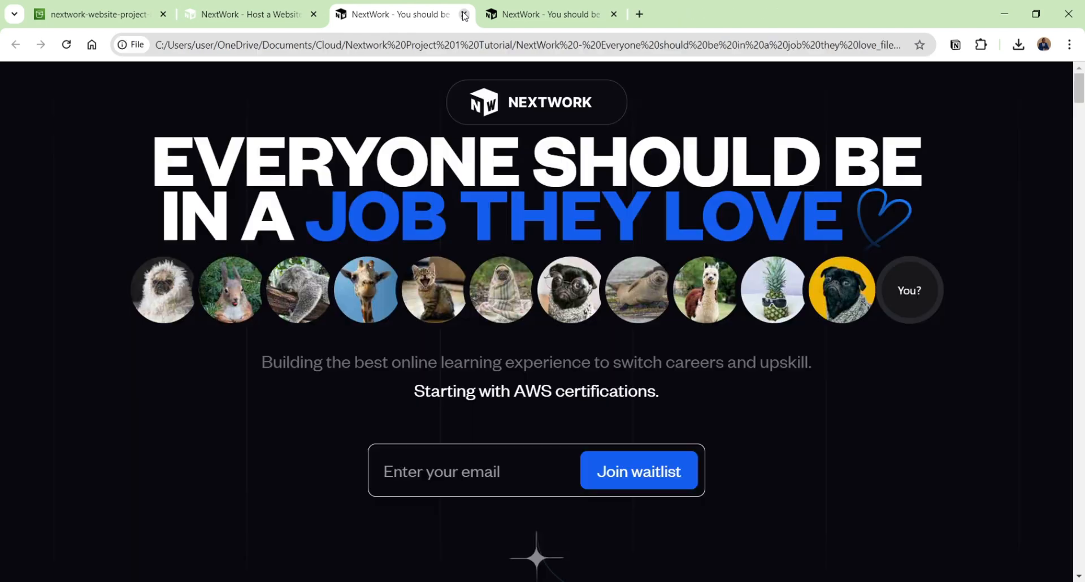
left_click(464, 14)
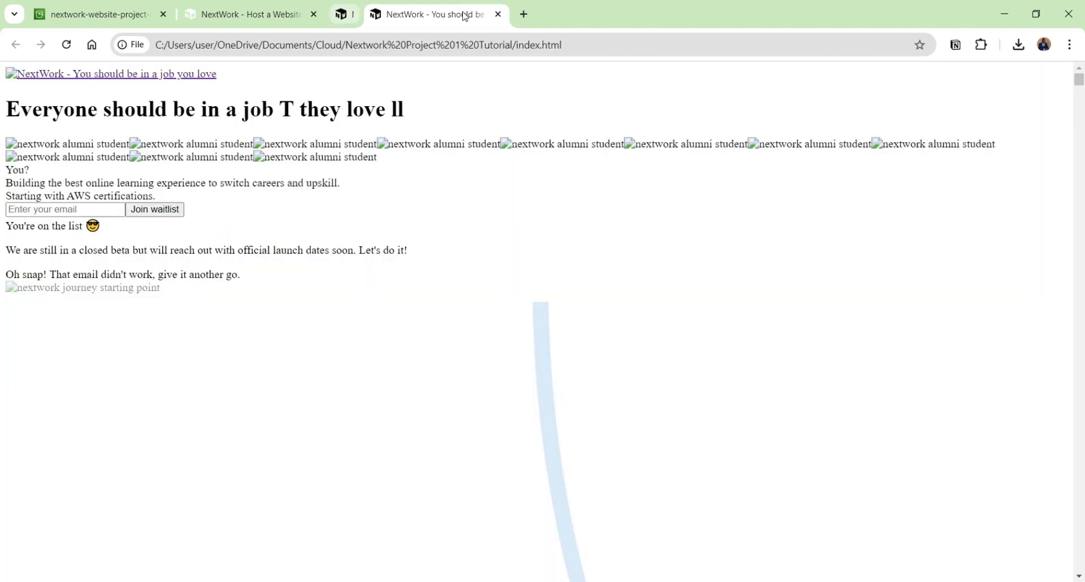
left_click(463, 14)
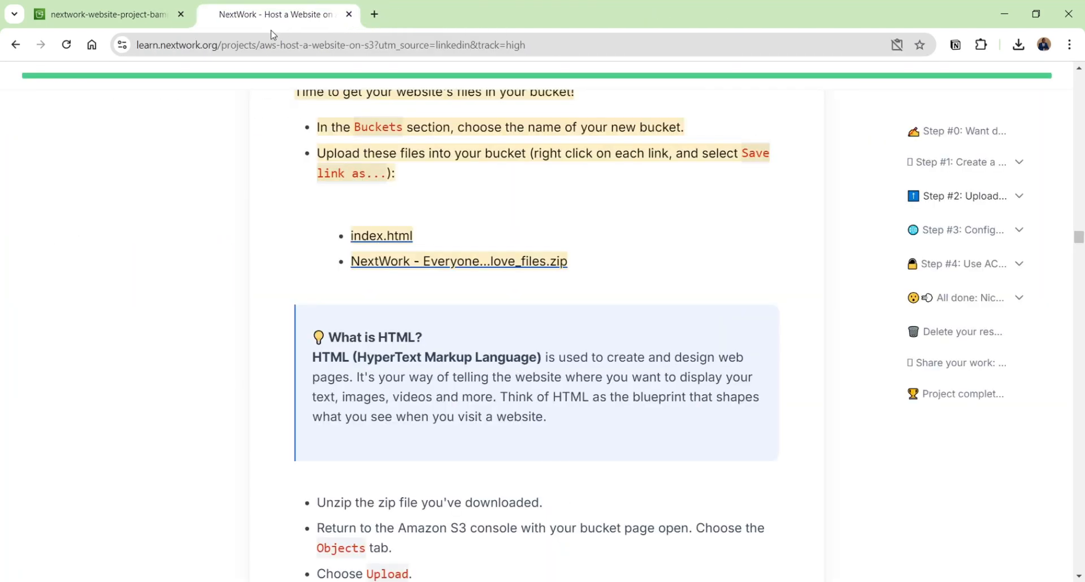
Save the guide's index.html link into the local "NextWork - Everyone should be in a job they love_files" folder, replacing the existing file.
right_click(380, 237)
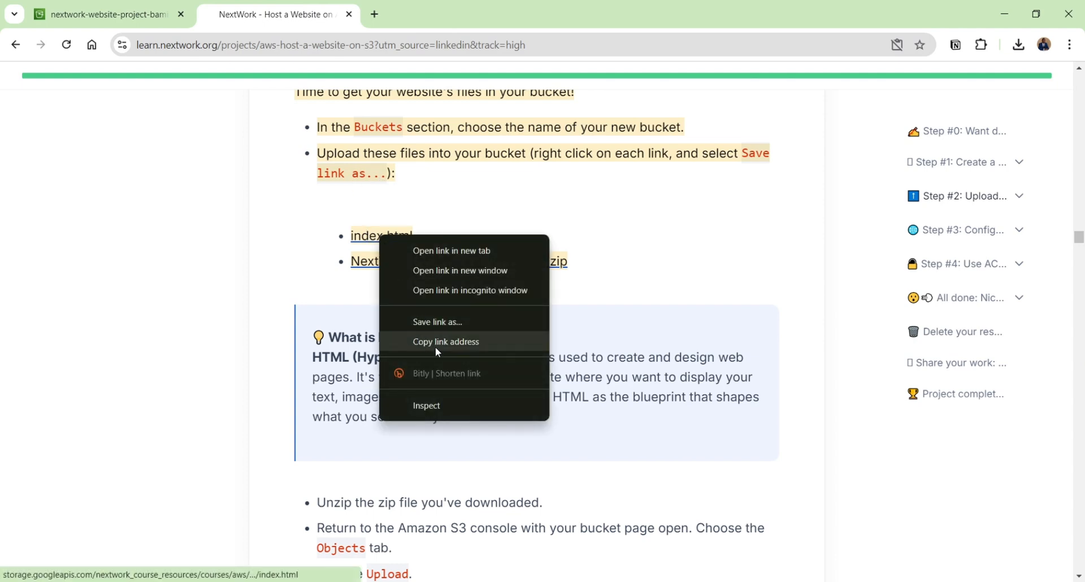
left_click(441, 324)
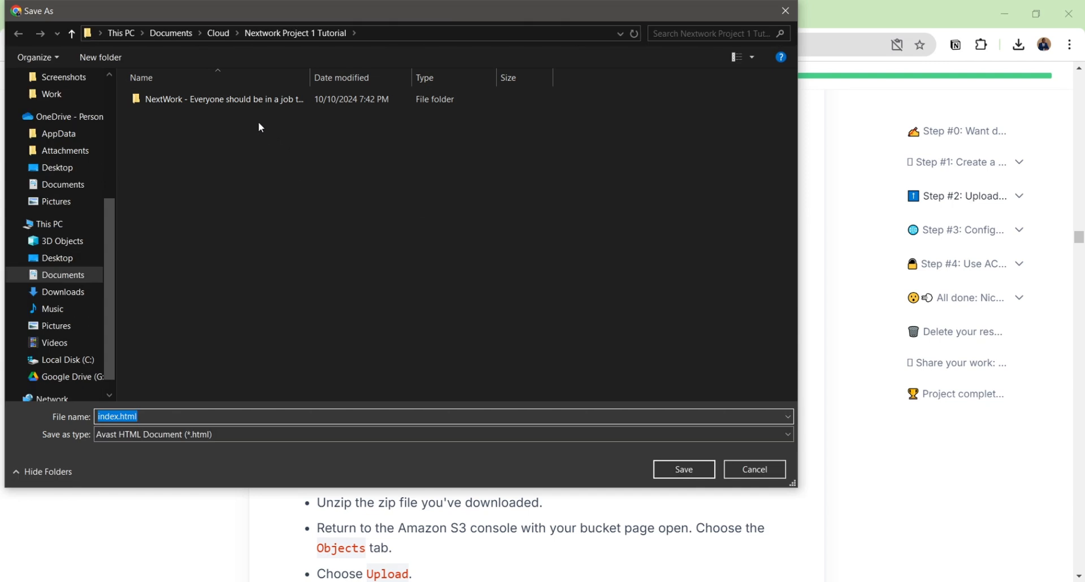
double_click(260, 103)
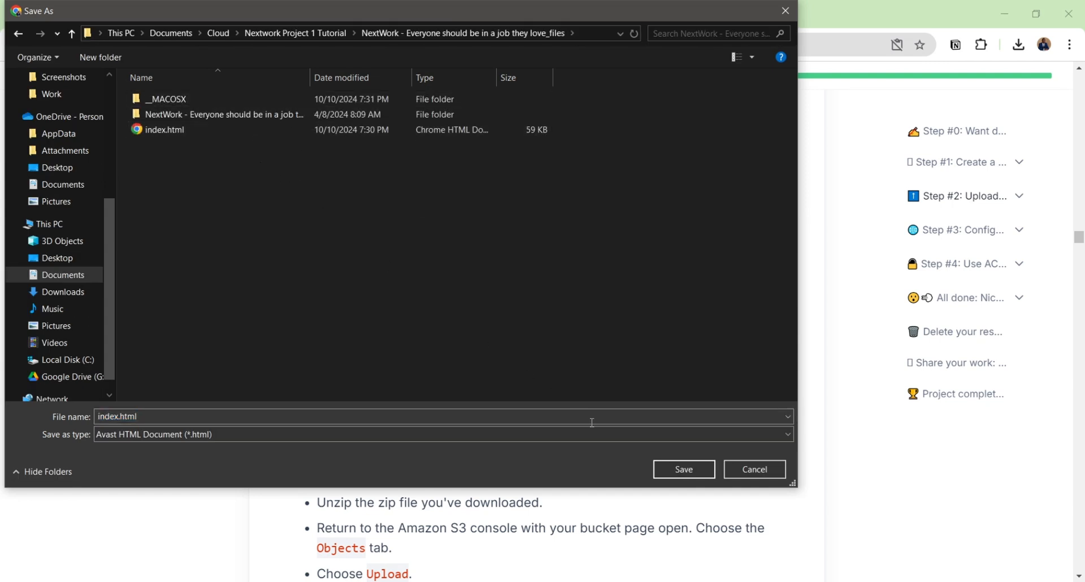
left_click(678, 470)
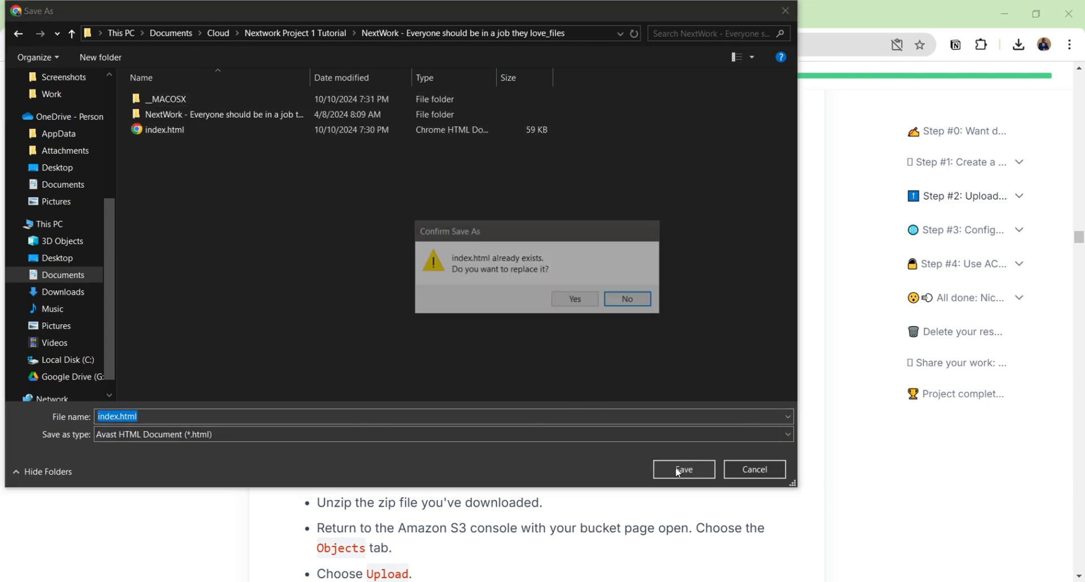
left_click(572, 299)
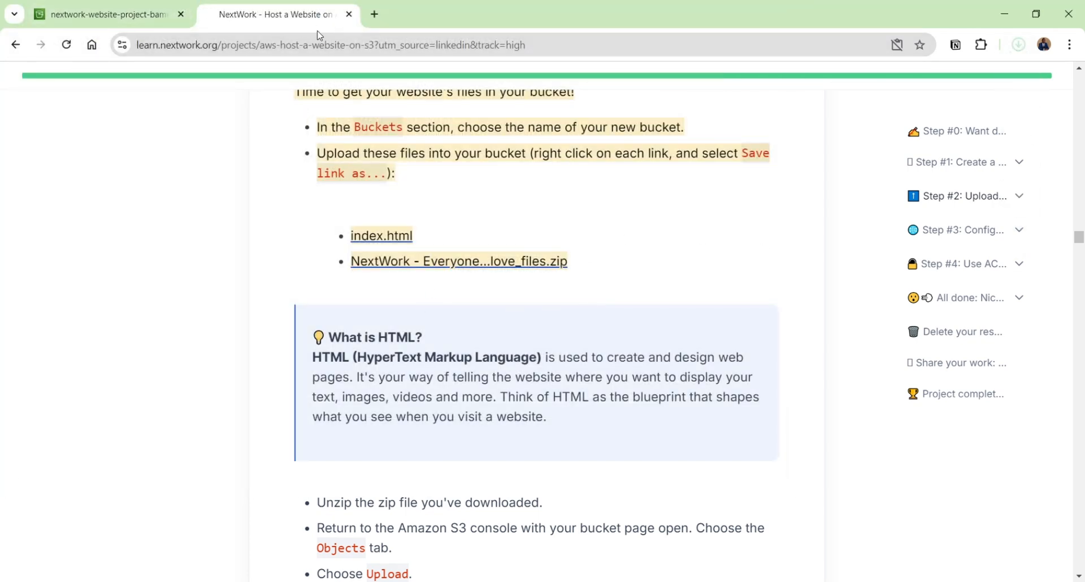
Add the newly saved index.html from the outer "NextWork - Everyone should be in a job they love_files" folder to a new S3 bucket upload.
left_click(103, 20)
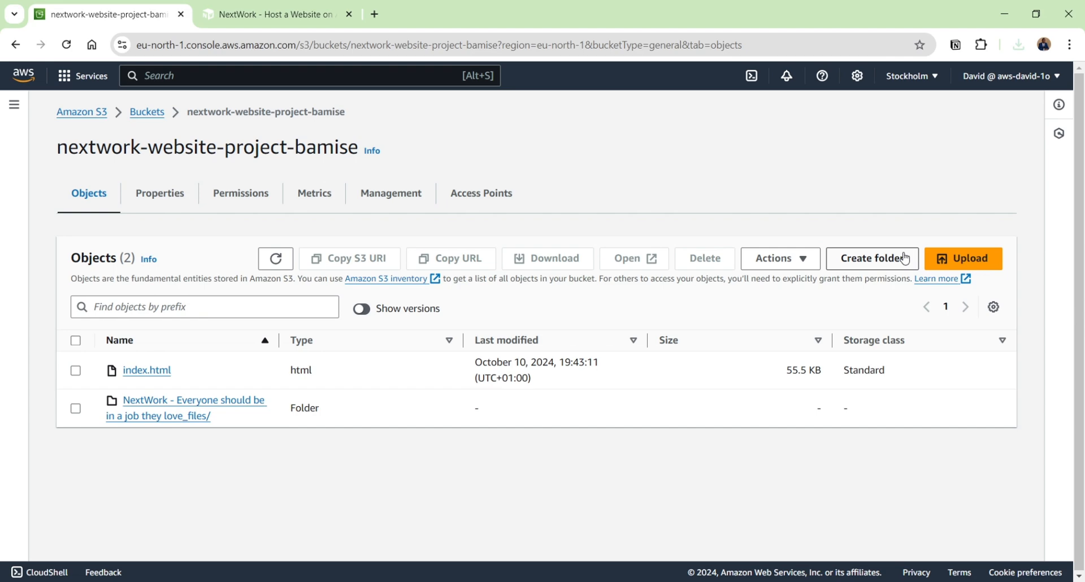
left_click(982, 260)
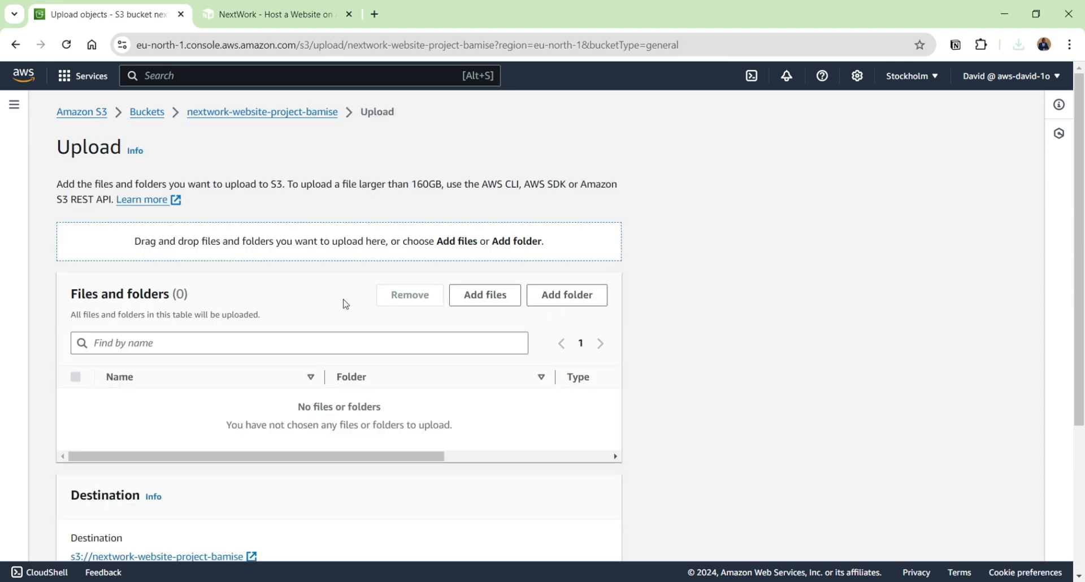
scroll(466, 262, "down", 1)
left_click(483, 228)
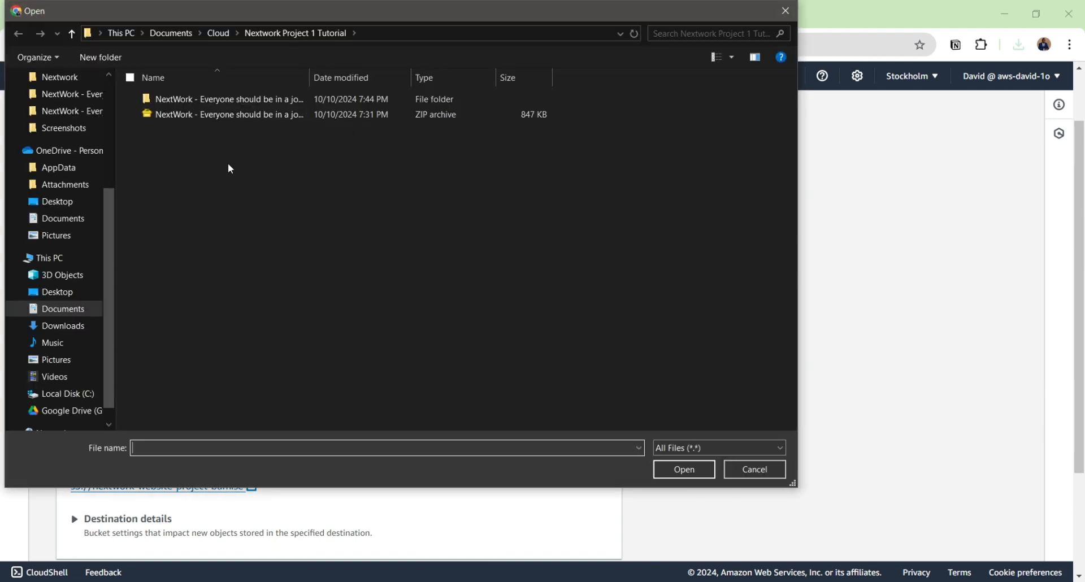
double_click(244, 104)
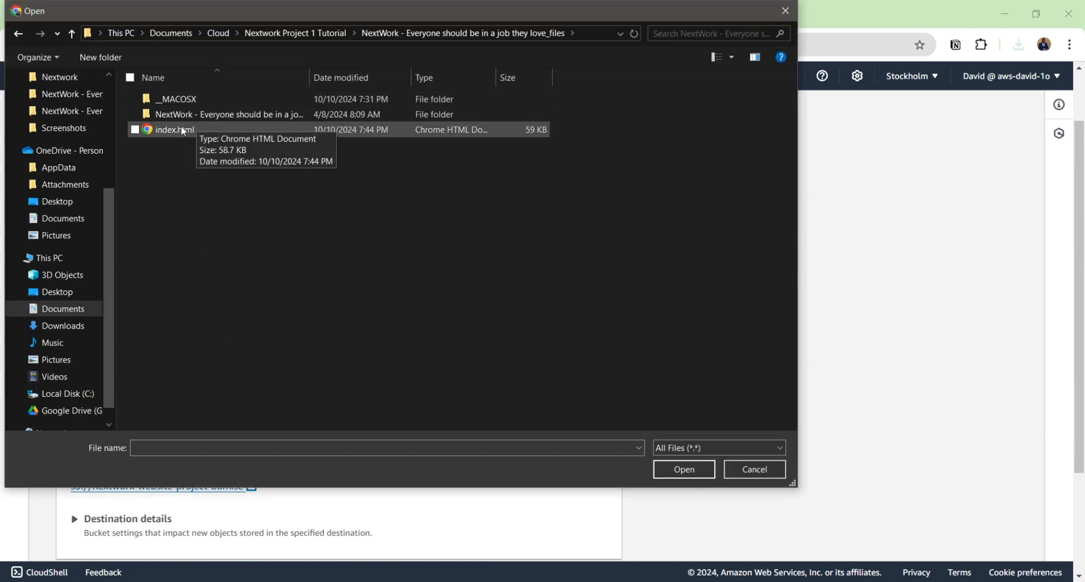
left_click(221, 130)
left_click(684, 469)
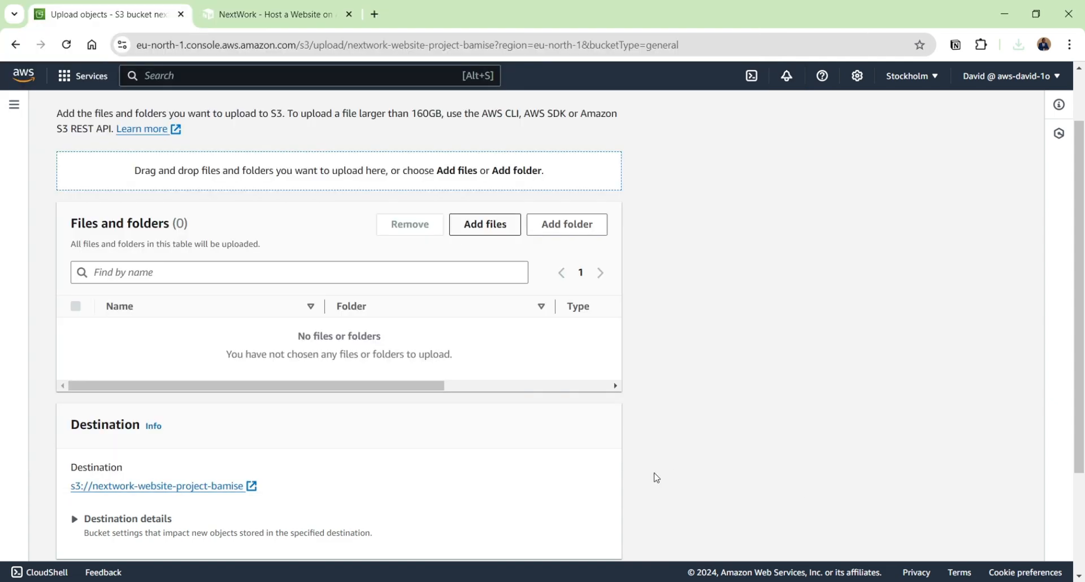
Upload the added index.html to the bucket and return to the object list.
scroll(486, 464, "down", 2)
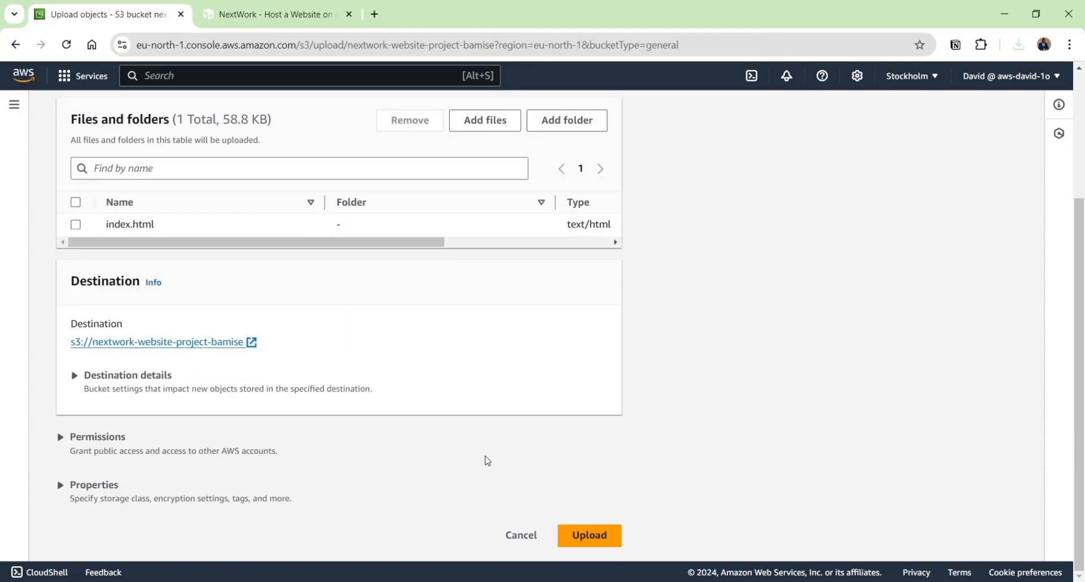
left_click(615, 537)
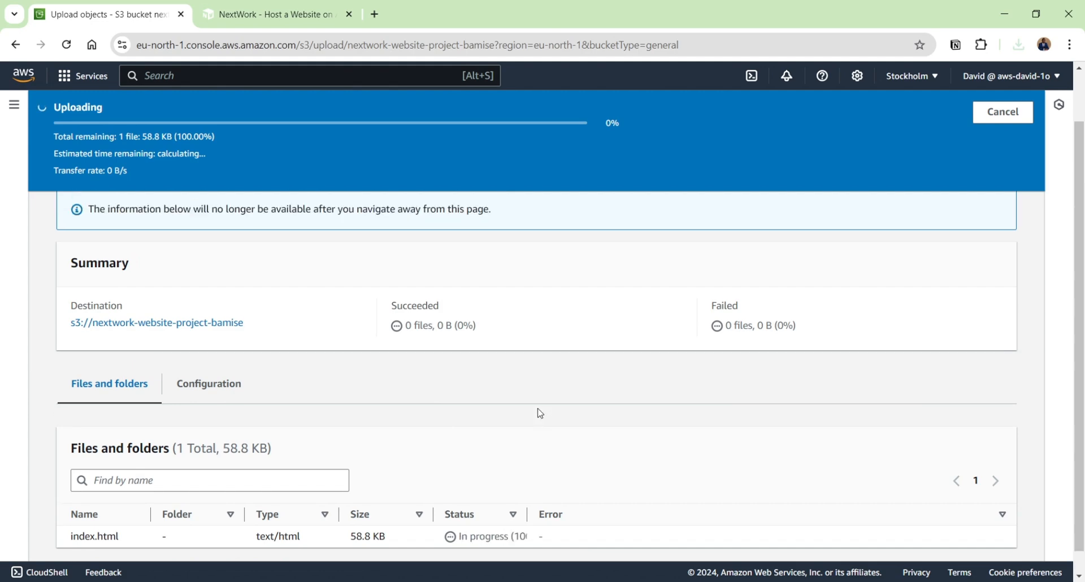
scroll(553, 372, "up", 1)
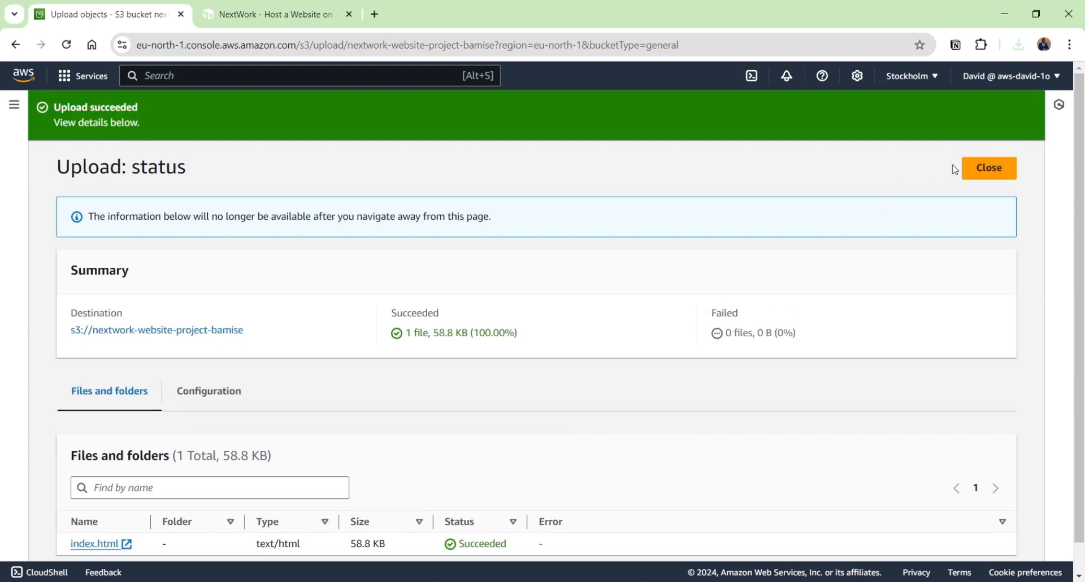
left_click(986, 168)
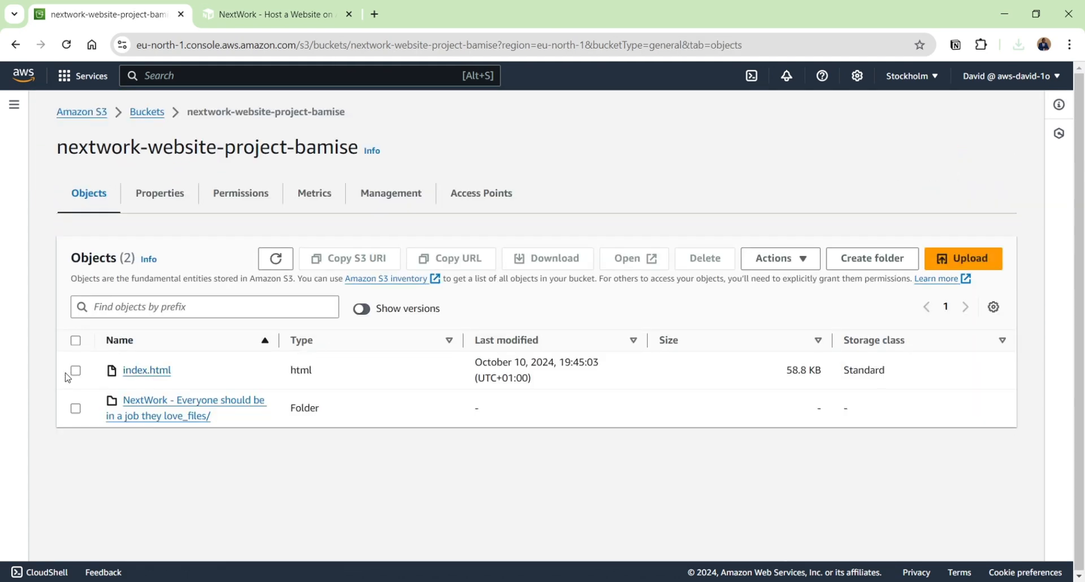
Make the bucket's index.html object public using the ACL and close the status page.
left_click(77, 372)
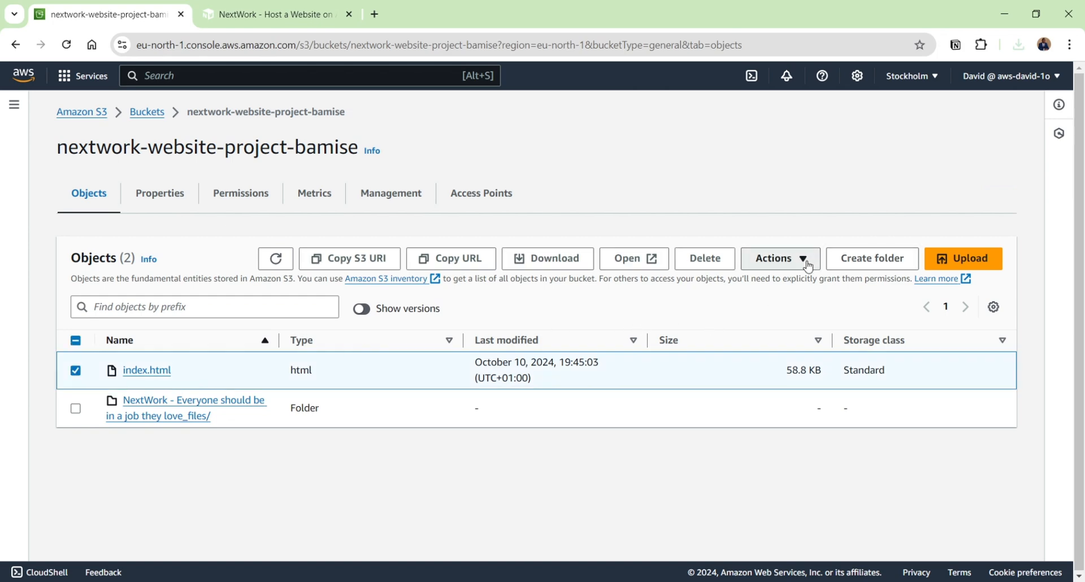
left_click(780, 258)
scroll(819, 480, "down", 1)
left_click(823, 534)
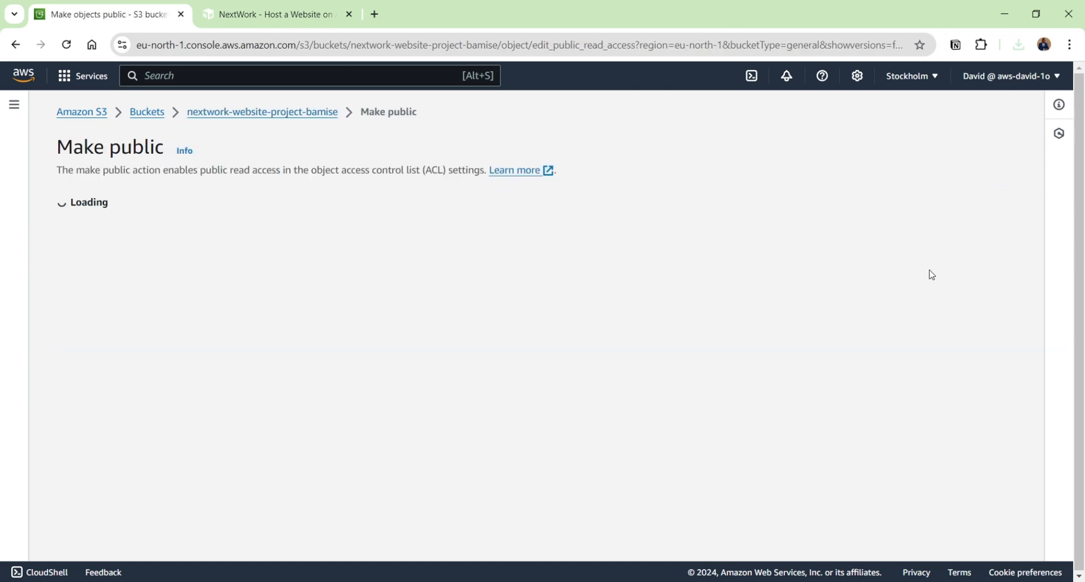
left_click(585, 410)
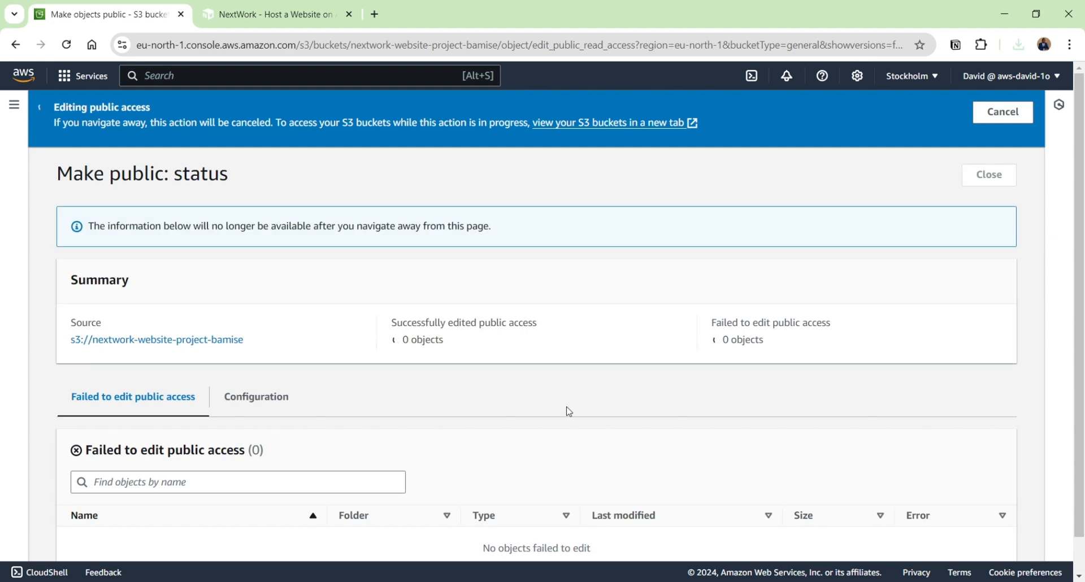
scroll(343, 370, "down", 1)
scroll(532, 356, "up", 1)
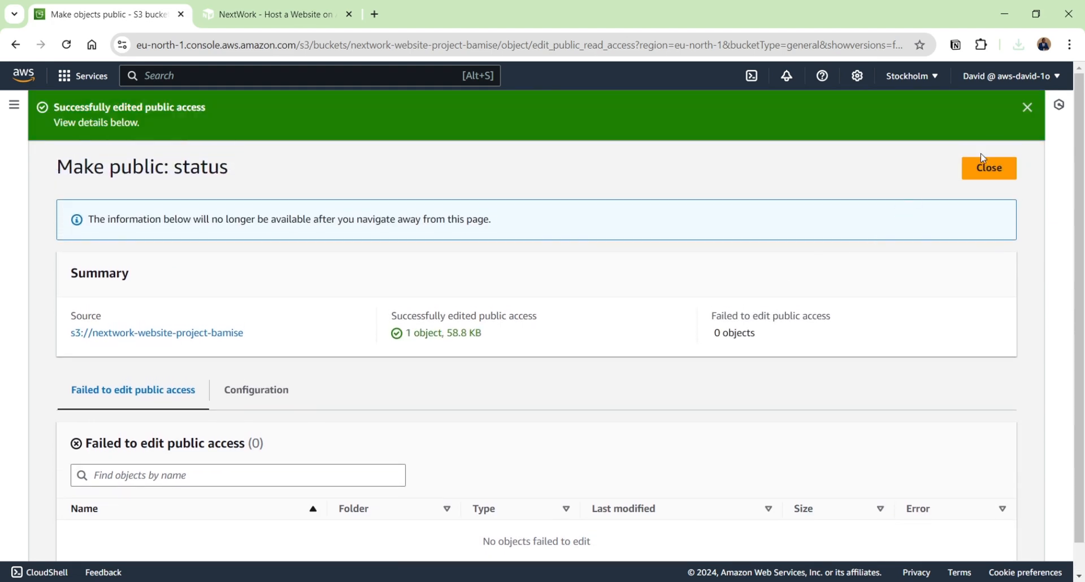
left_click(984, 167)
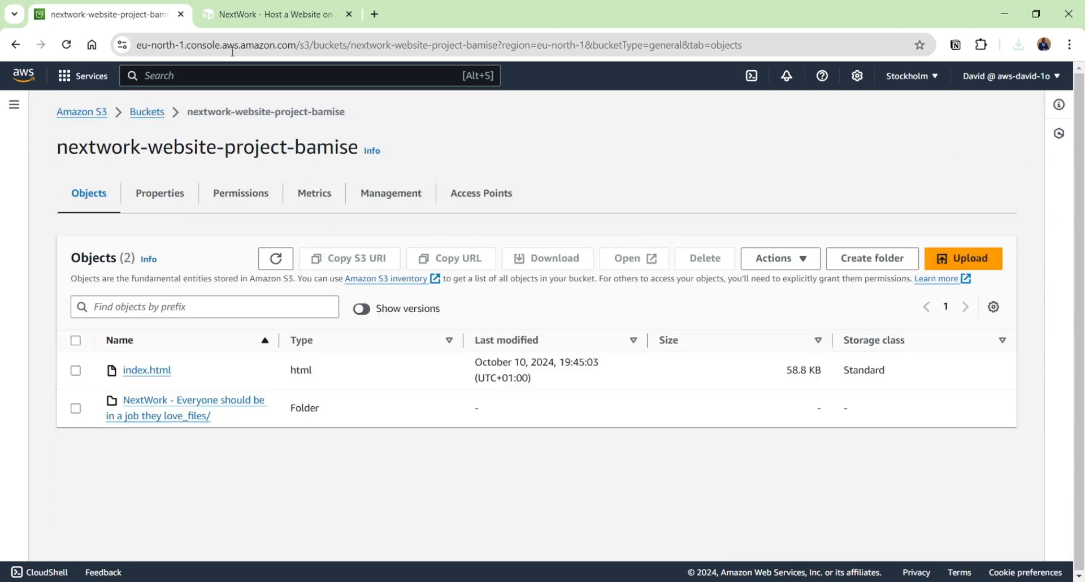
Open the hosted website through the bucket website endpoint in the static website hosting properties.
left_click(243, 14)
left_click(108, 14)
left_click(169, 202)
scroll(309, 273, "down", 3)
scroll(310, 274, "down", 20)
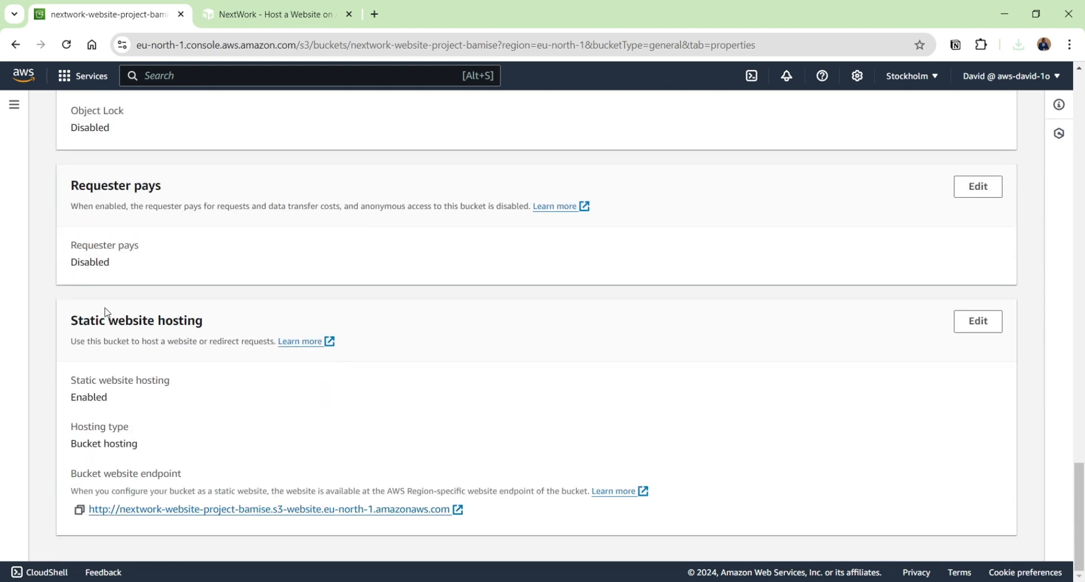
left_click(237, 510)
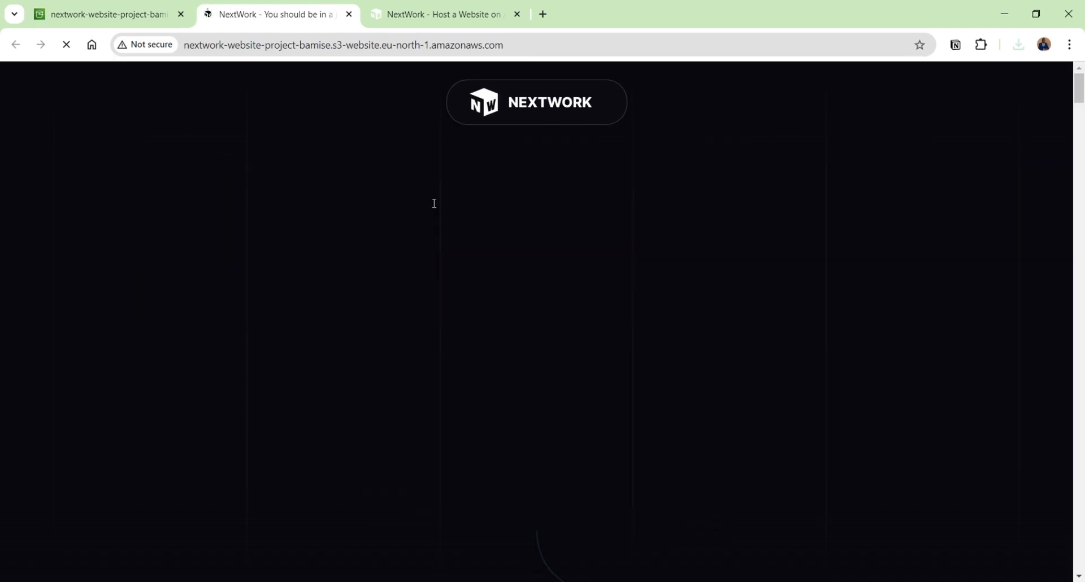
Return to the bucket's object list and start a new upload.
left_click(119, 17)
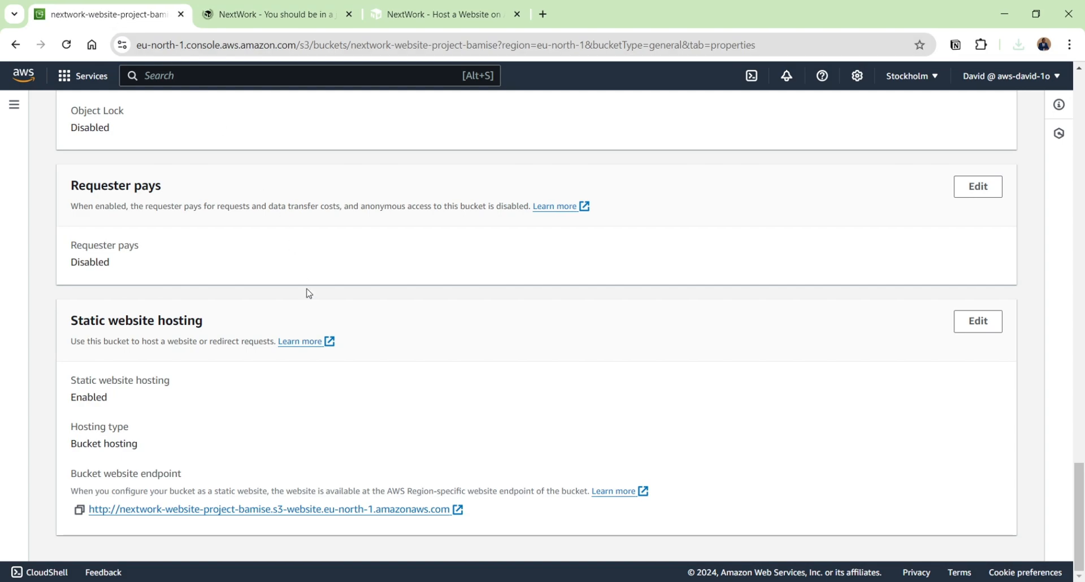
scroll(319, 309, "up", 5)
scroll(319, 309, "up", 20)
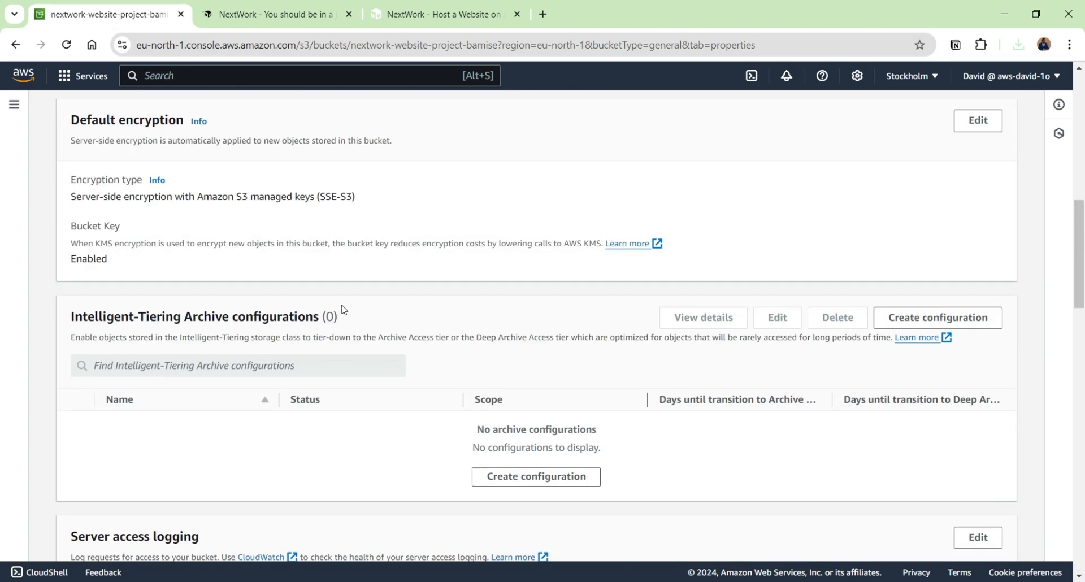
scroll(346, 311, "up", 6)
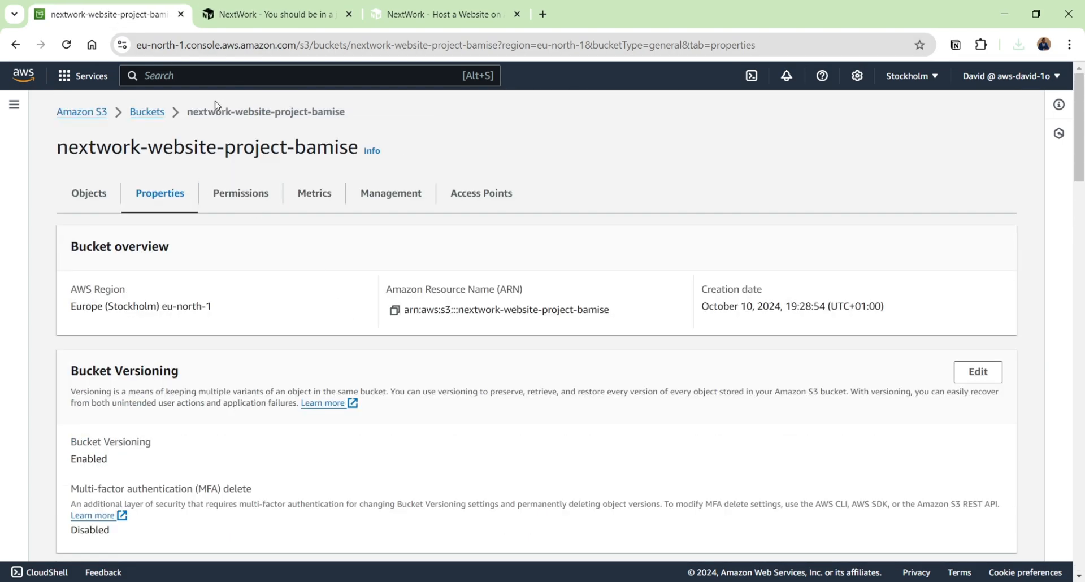
left_click(102, 193)
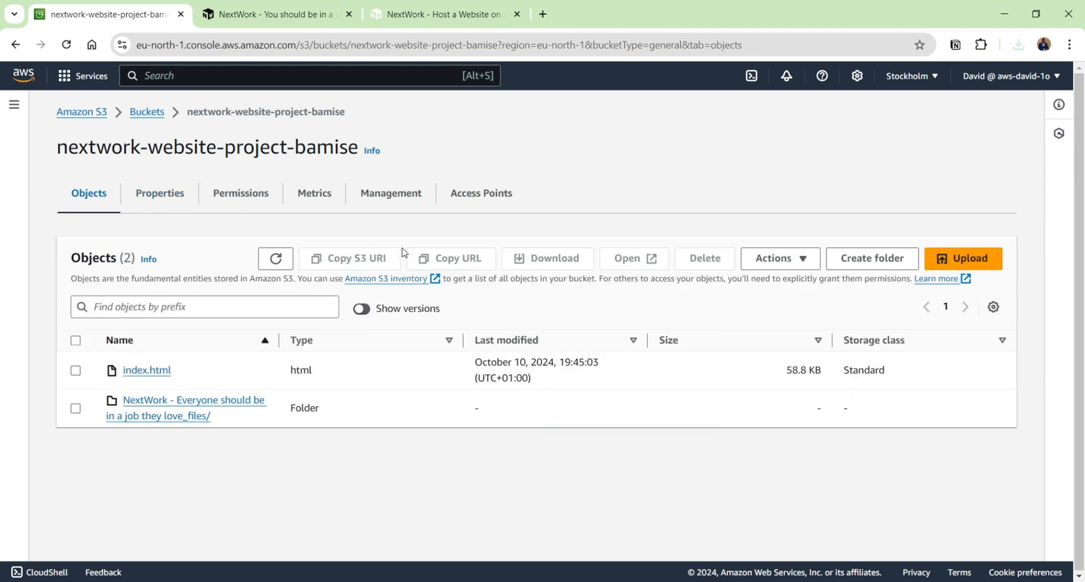
left_click(936, 263)
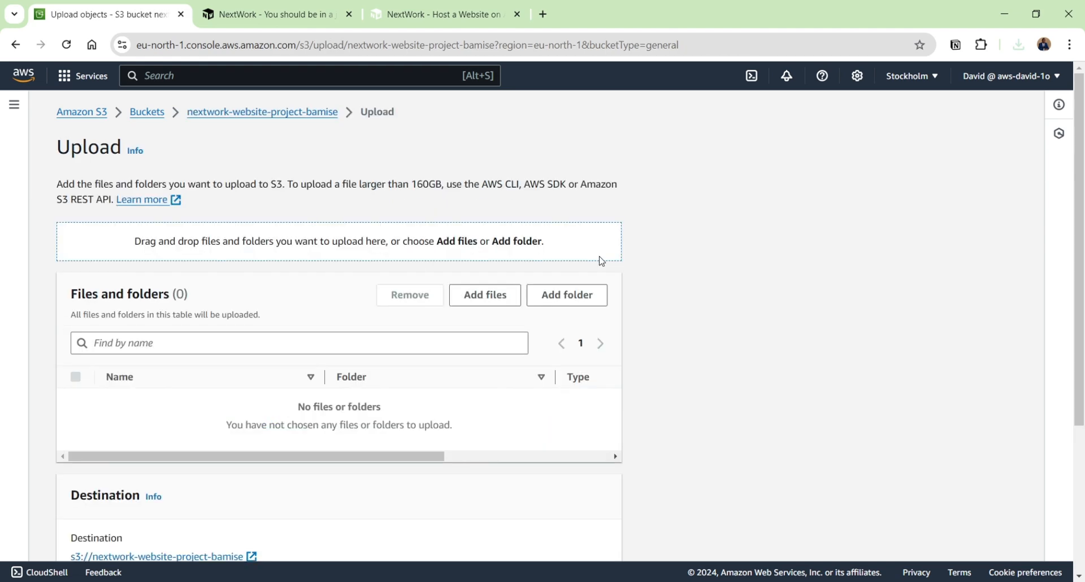
Choose the outer "NextWork - Everyone should be in a job they love_files" folder for upload, but cancel the browser's upload confirmation.
left_click(567, 294)
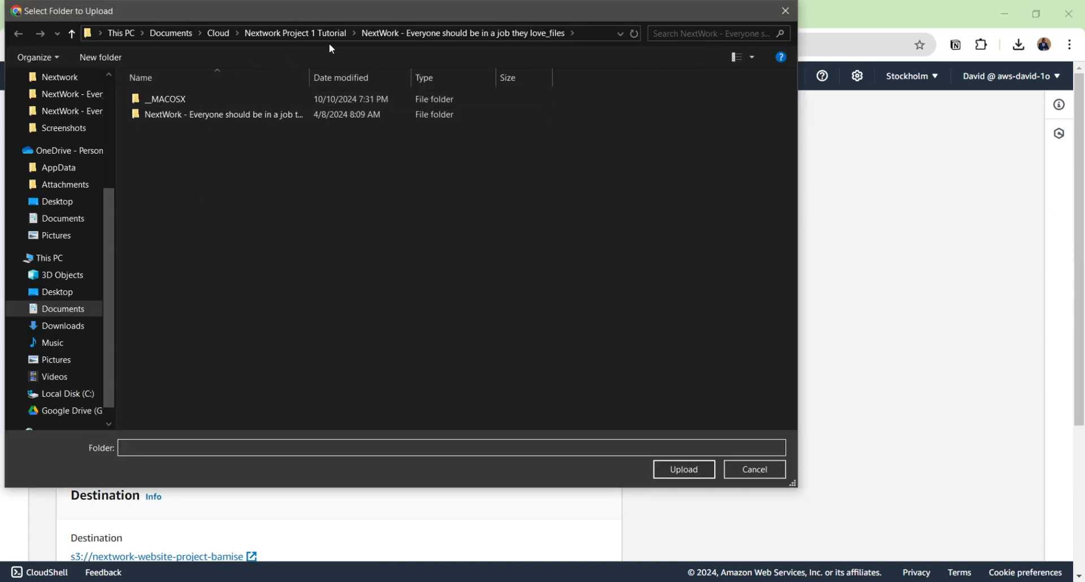
left_click(333, 33)
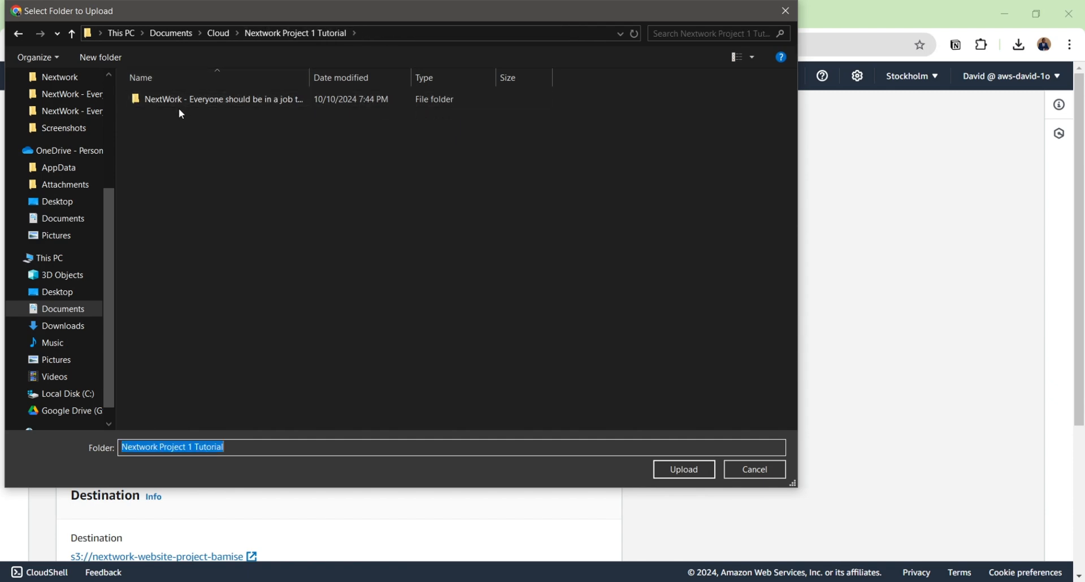
left_click(184, 100)
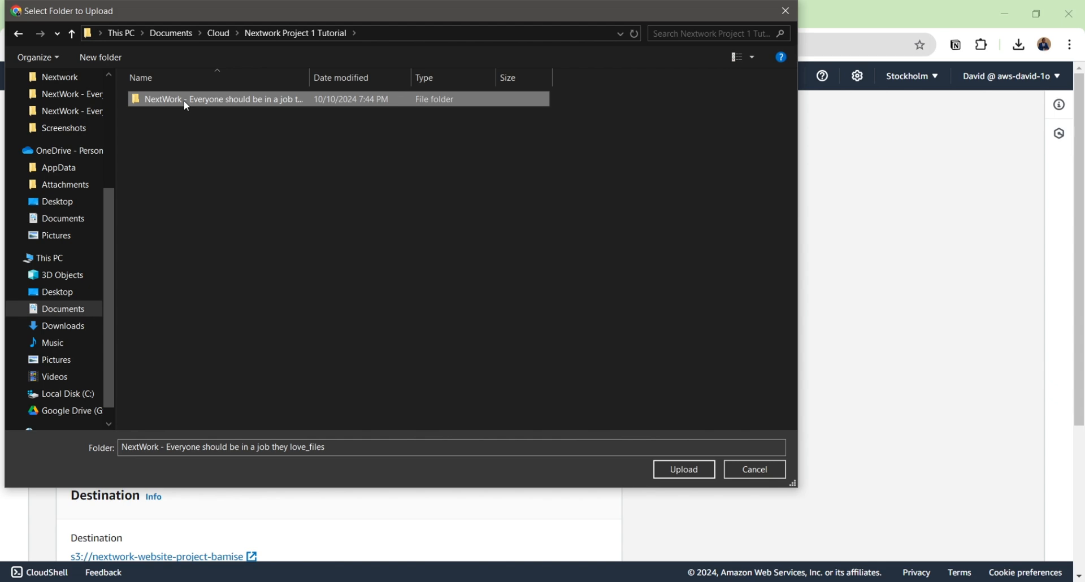
left_click(700, 473)
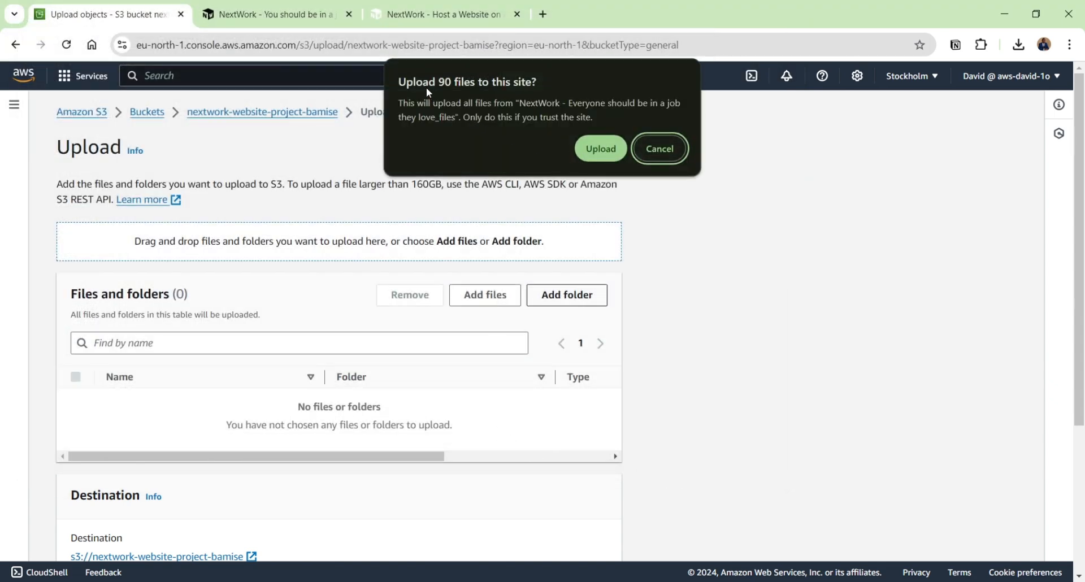
left_click(650, 150)
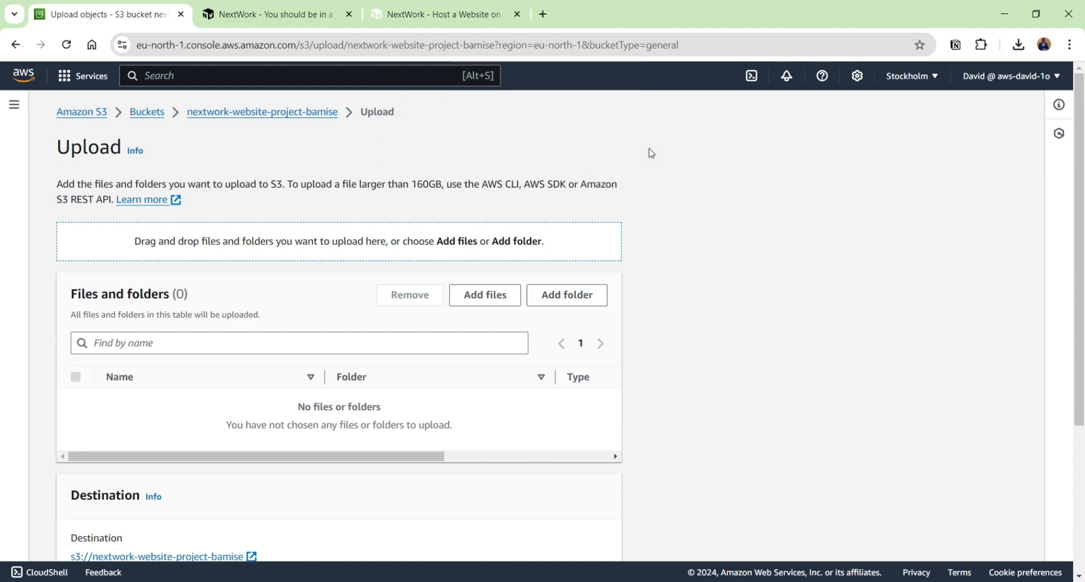
Upload the index.html from the inner "NextWork - Everyone should be in a job they love_files" folder to the bucket and close the upload status.
left_click(491, 299)
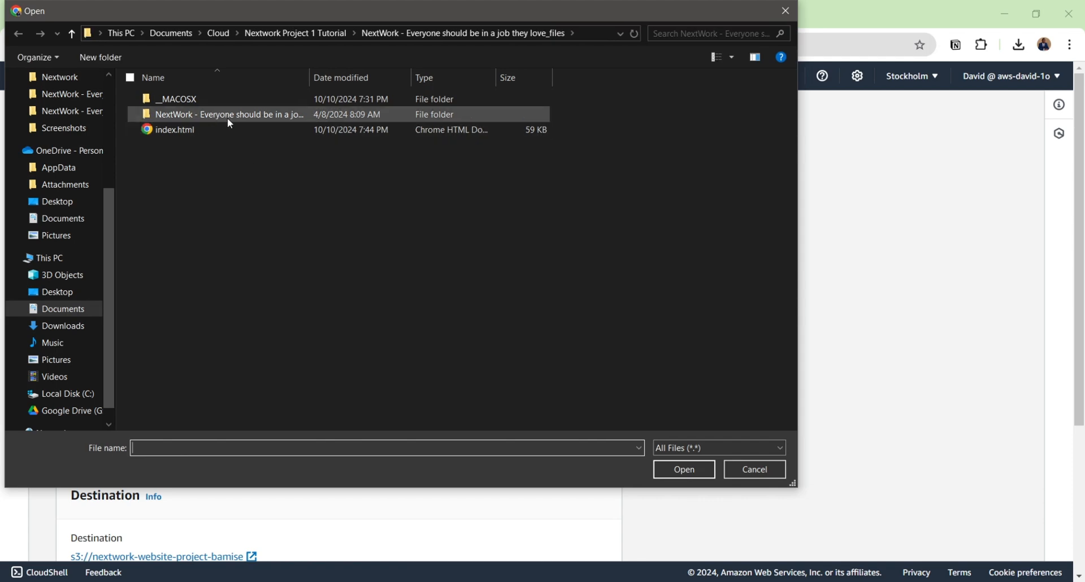
left_click(236, 113)
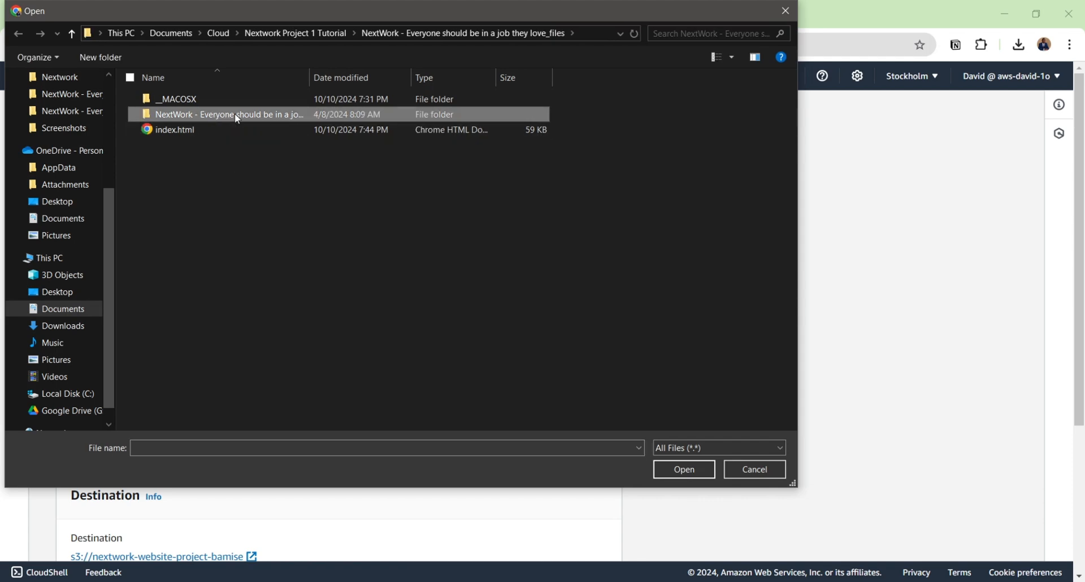
double_click(235, 113)
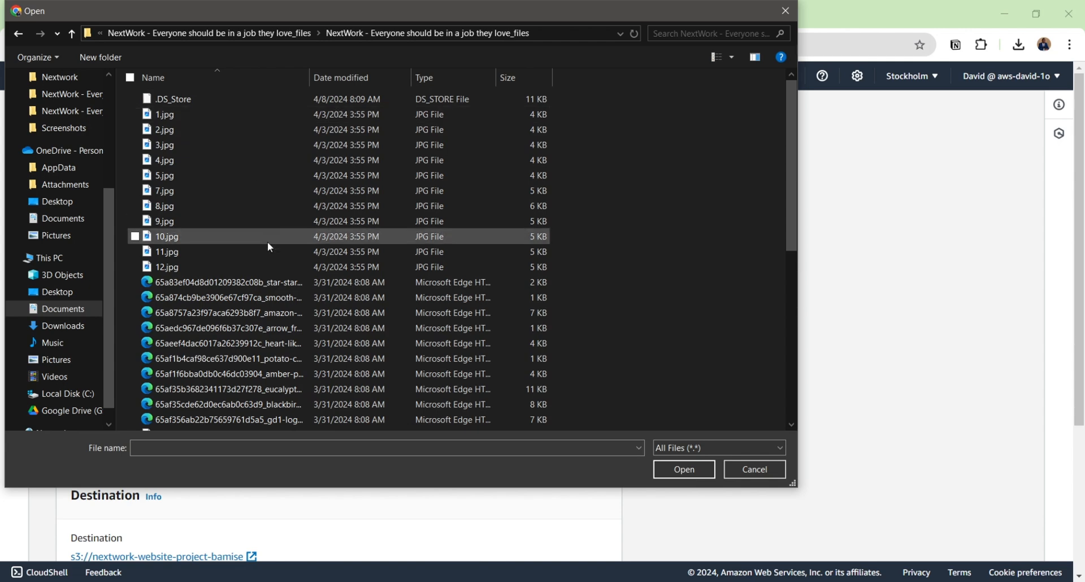
scroll(269, 239, "down", 5)
left_click(197, 253)
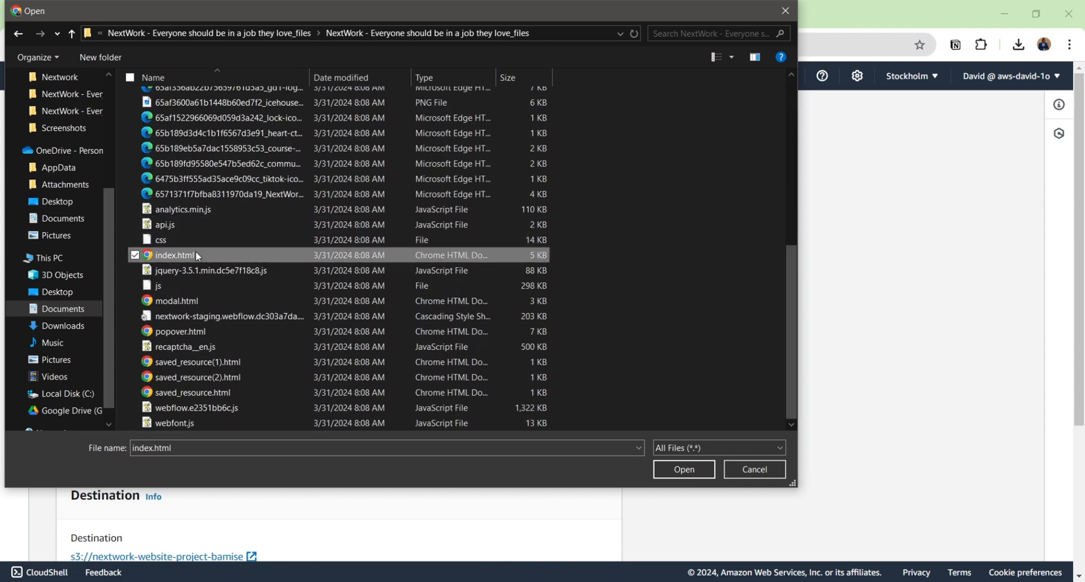
left_click(682, 472)
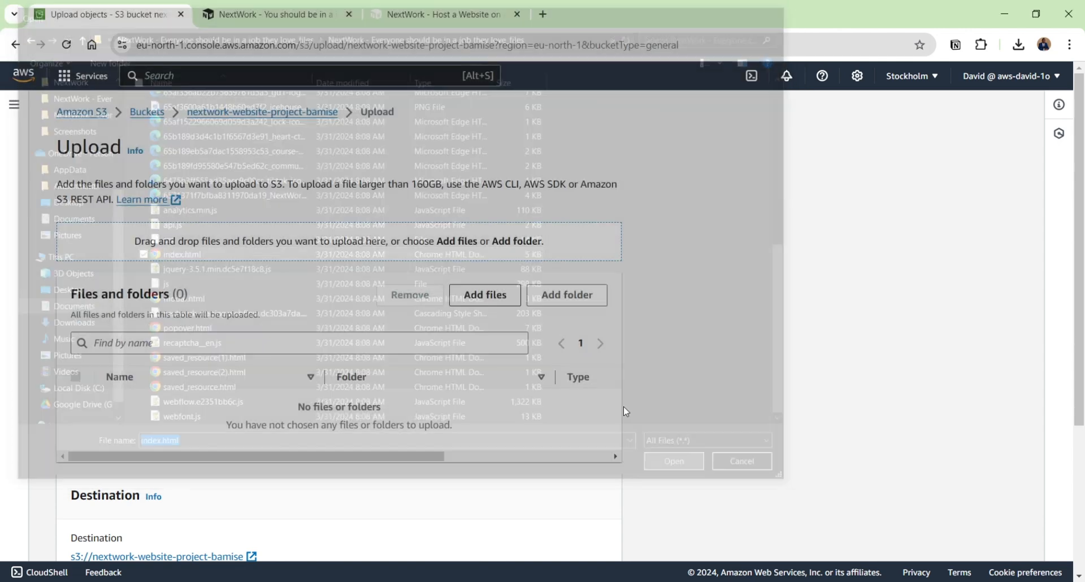
scroll(565, 310, "down", 3)
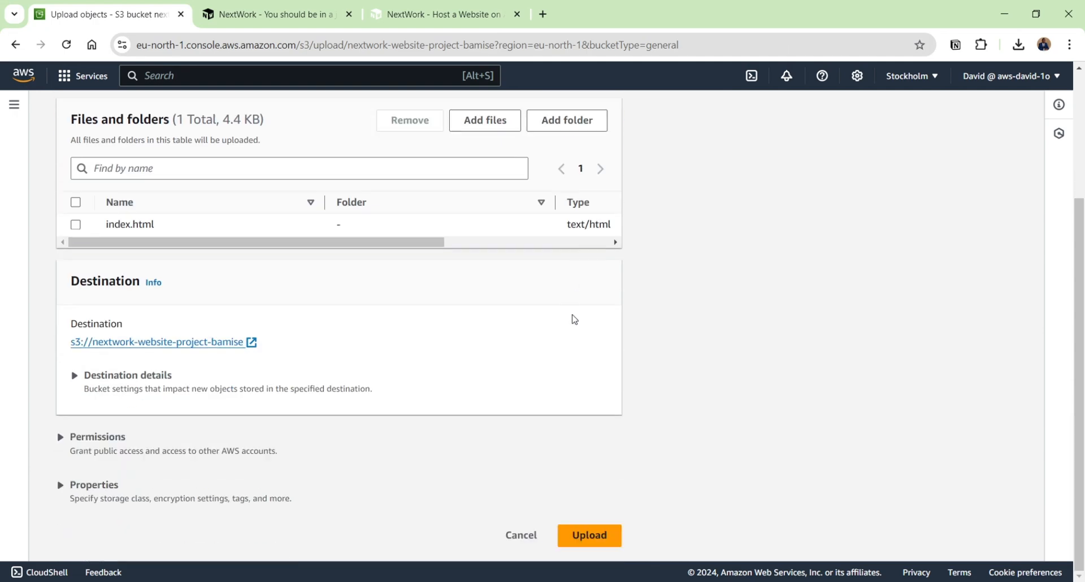
left_click(578, 537)
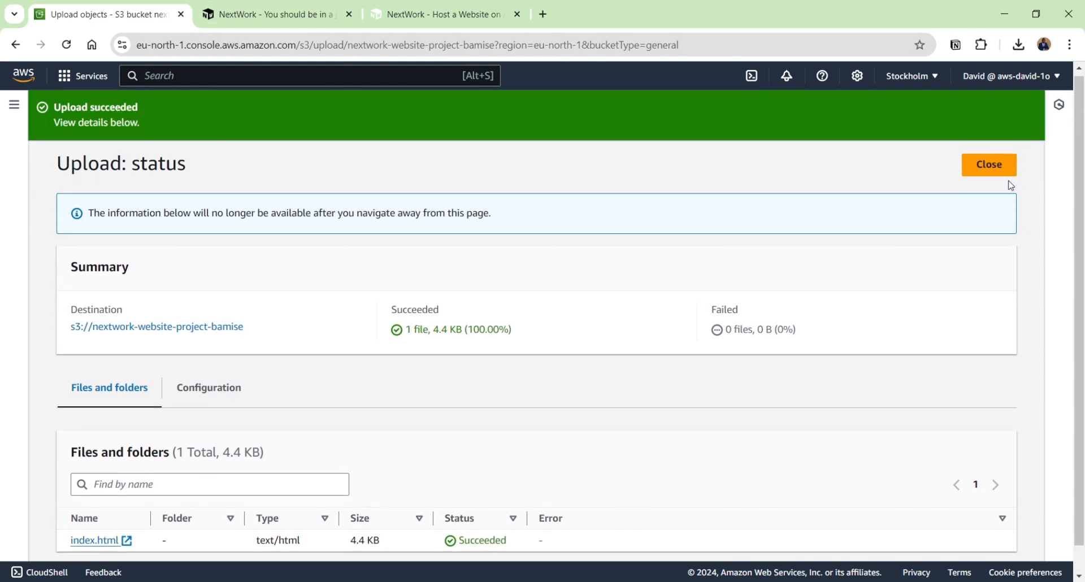
left_click(1000, 172)
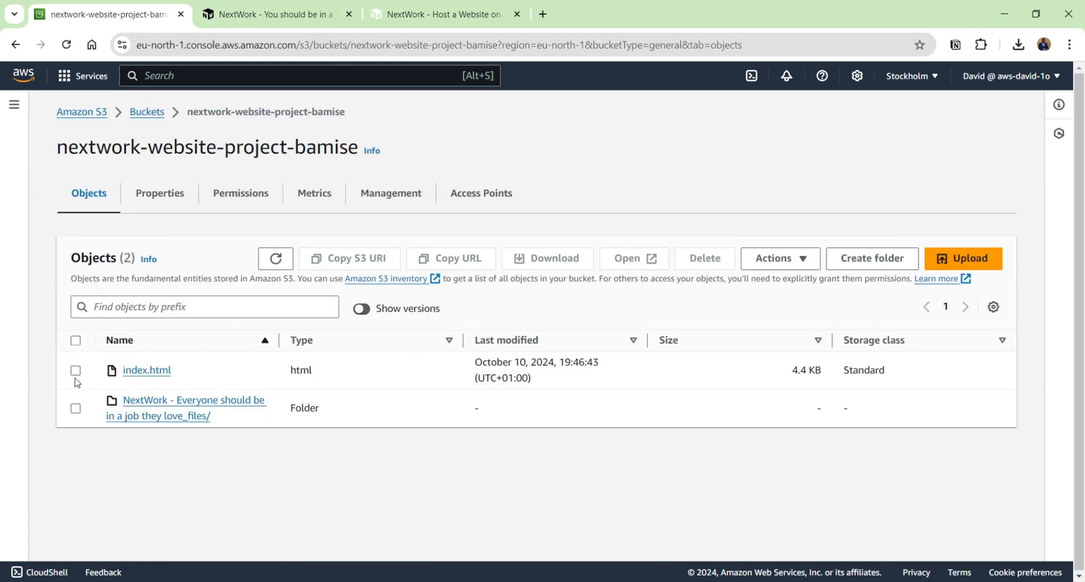
Make the index.html object uploaded from the inner folder public using the ACL.
left_click(76, 371)
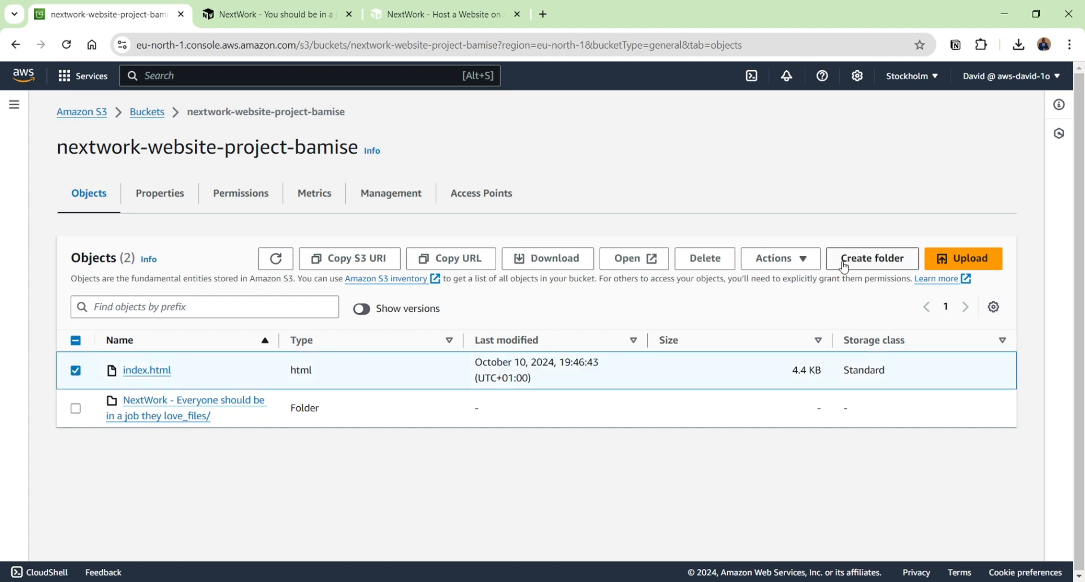
left_click(780, 258)
scroll(816, 489, "down", 1)
left_click(814, 545)
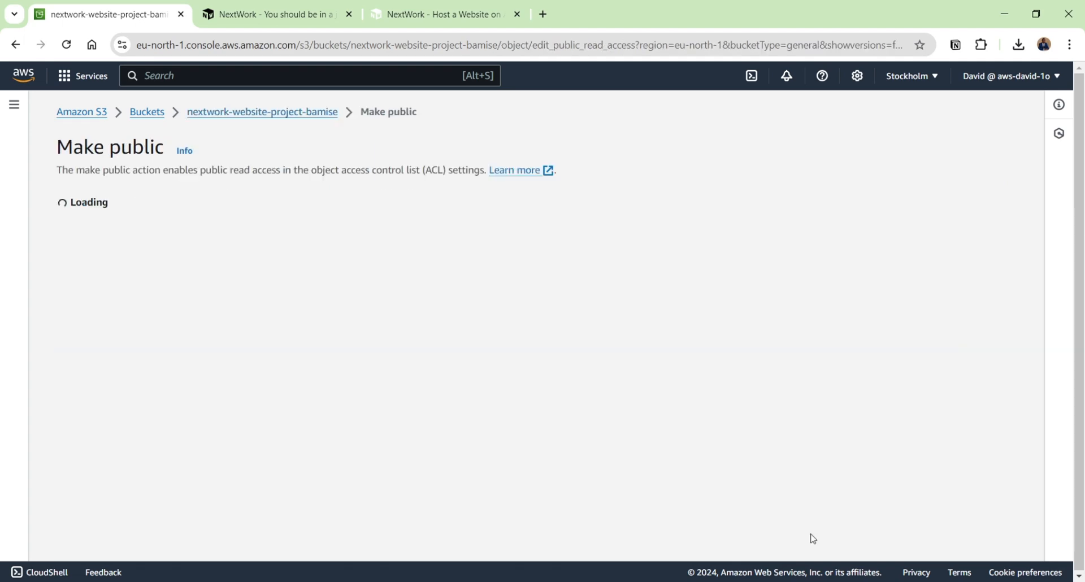
left_click(591, 411)
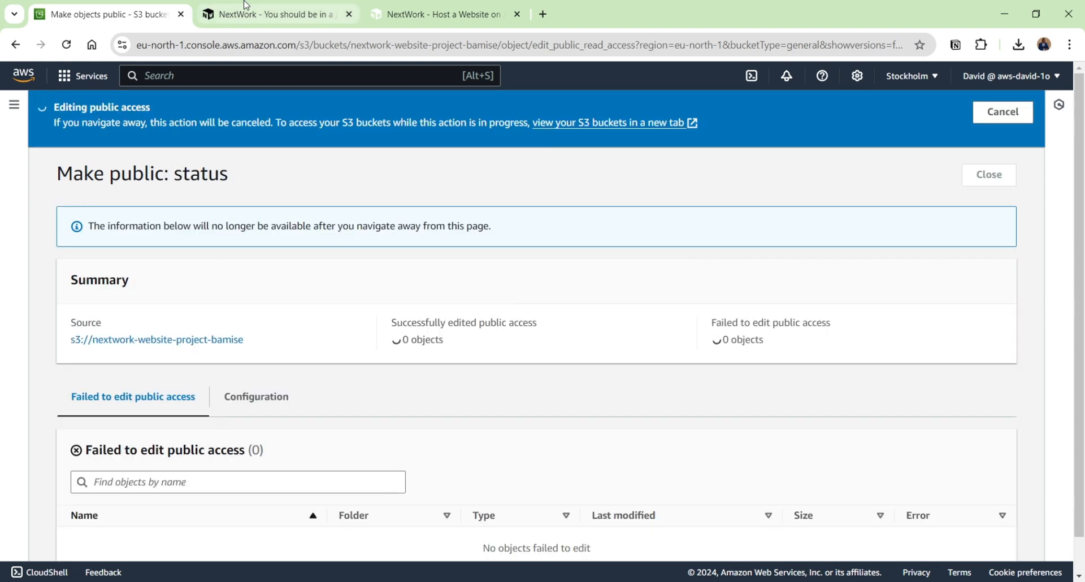
Reload the hosted website to check how it renders with the inner folder's index.html.
left_click(297, 11)
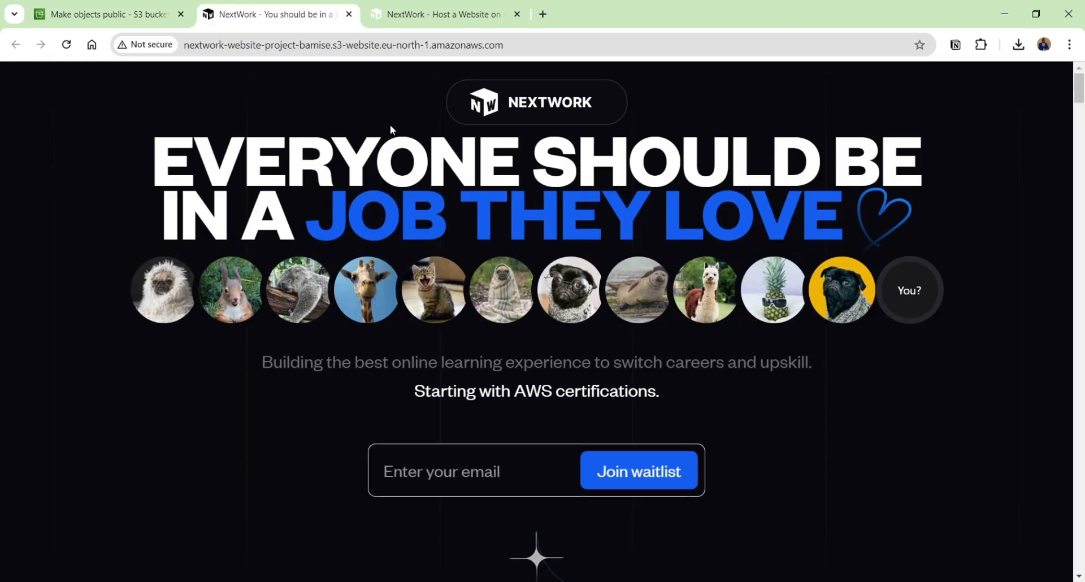
left_click(66, 44)
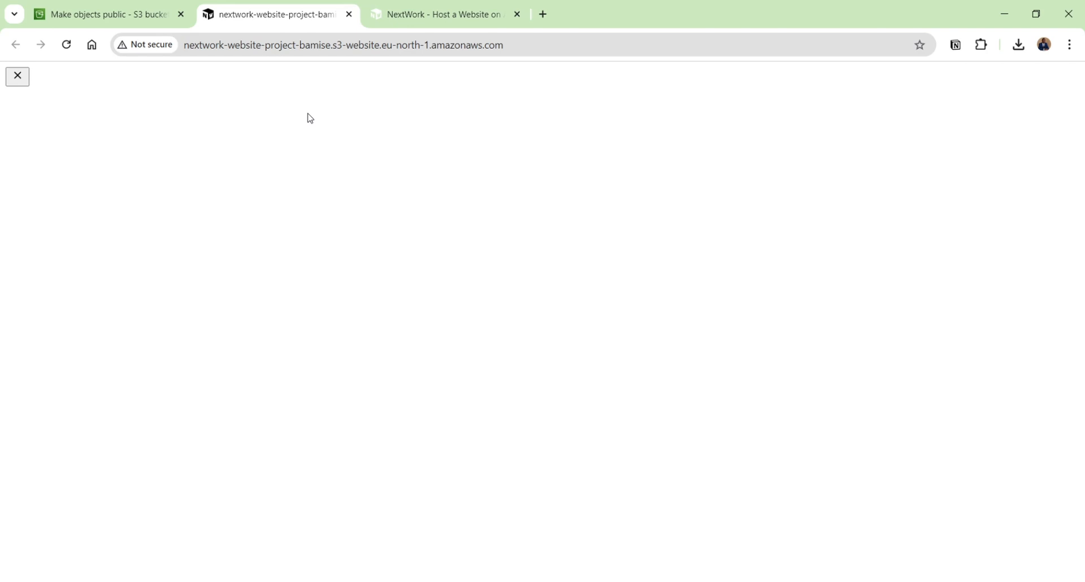
left_click(127, 23)
Save the project guide's index.html link as index.html in the outer assets folder, replacing the existing file.
left_click(461, 16)
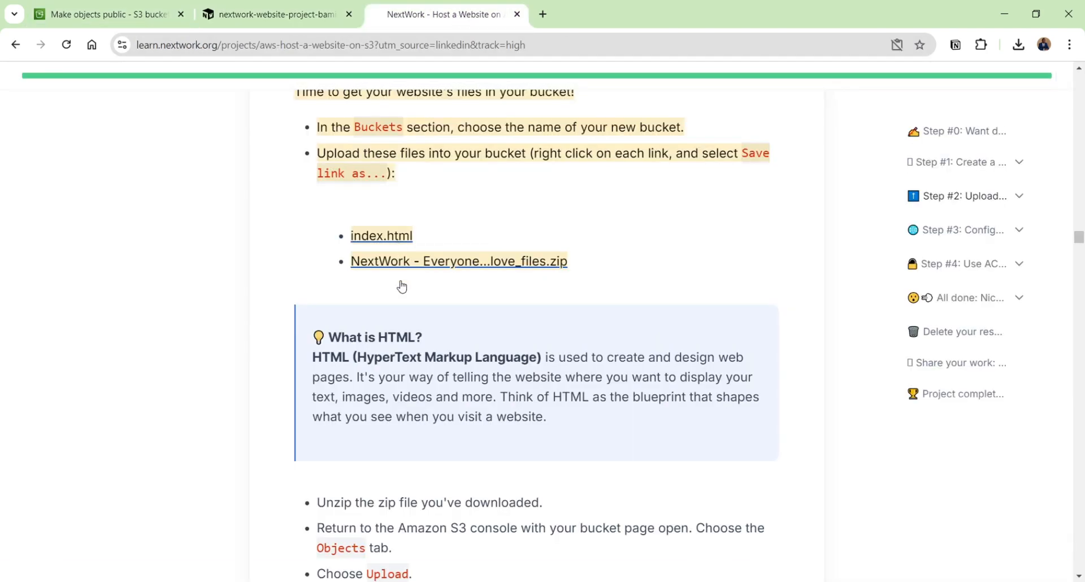
right_click(393, 239)
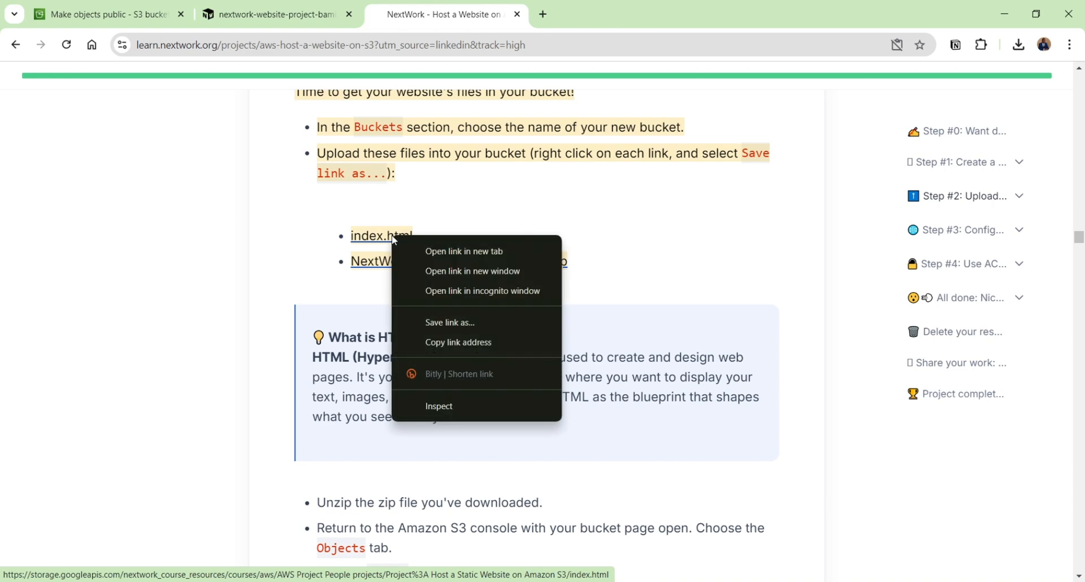
left_click(431, 322)
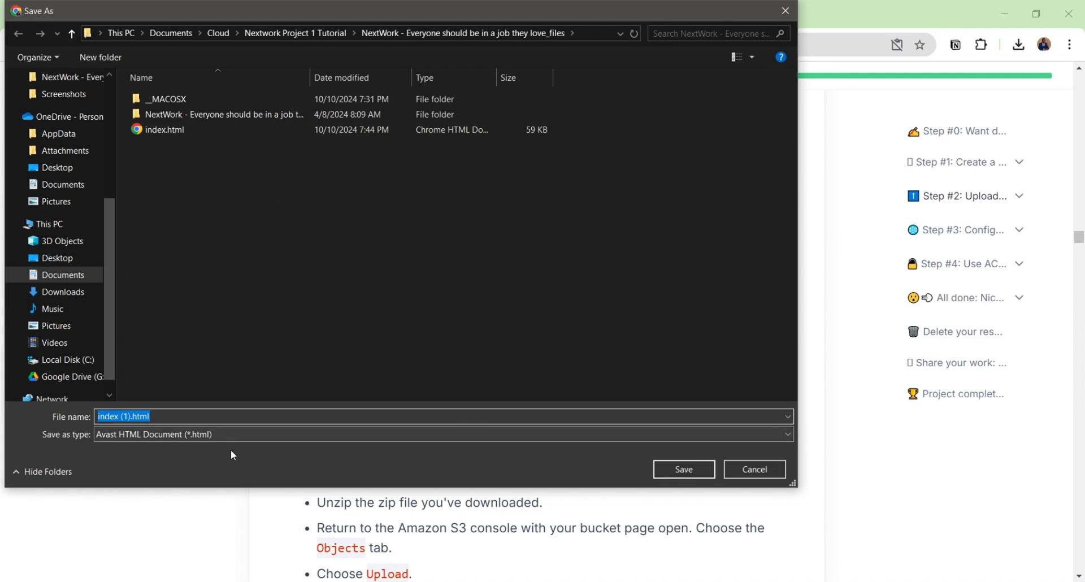
left_click(130, 416)
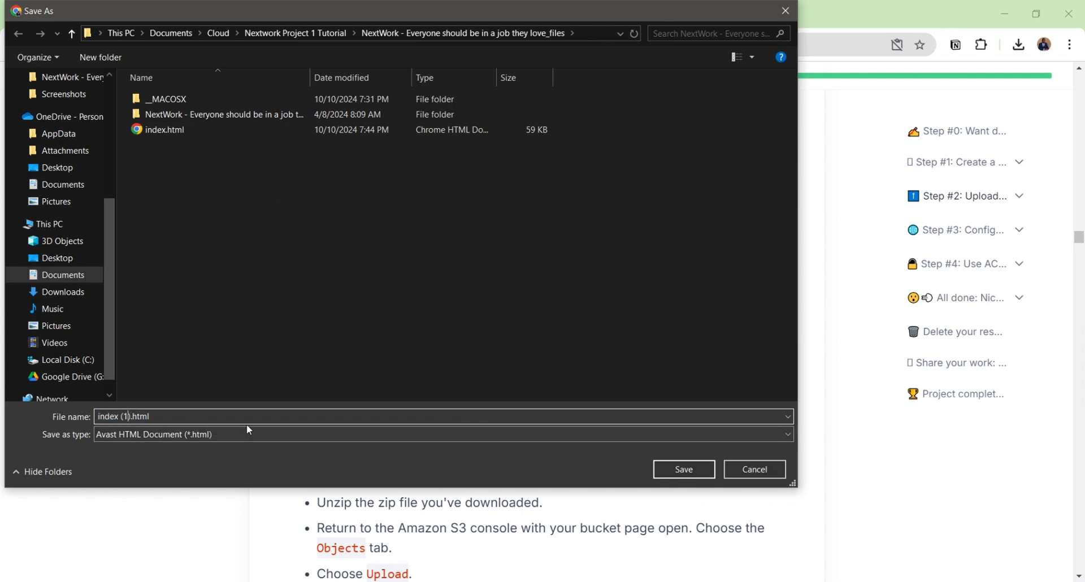
key("BackSpace")
key("BackSpace")
key("Delete")
key("BackSpace")
left_click(689, 476)
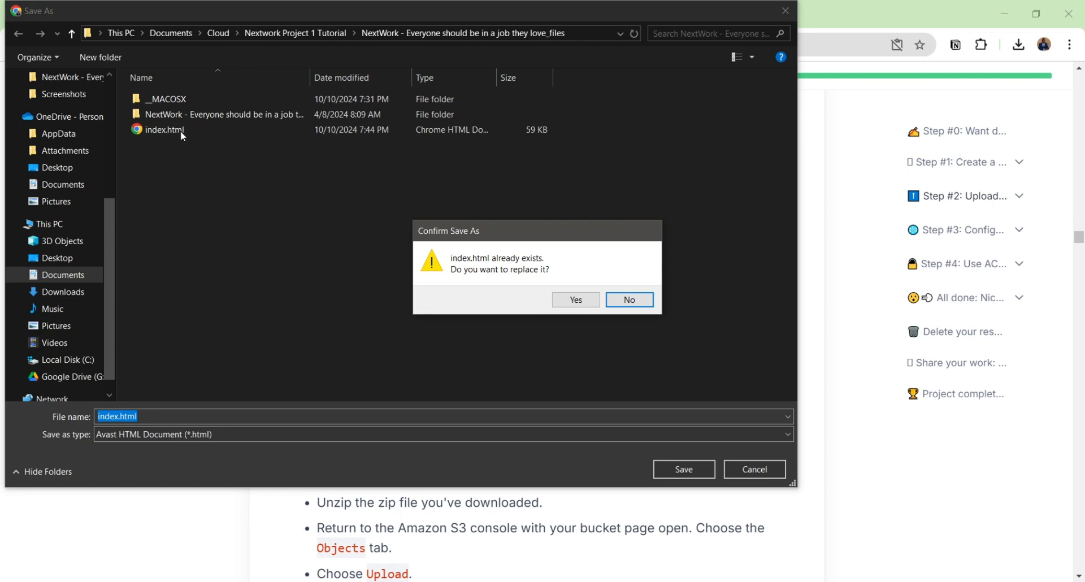
left_click(574, 305)
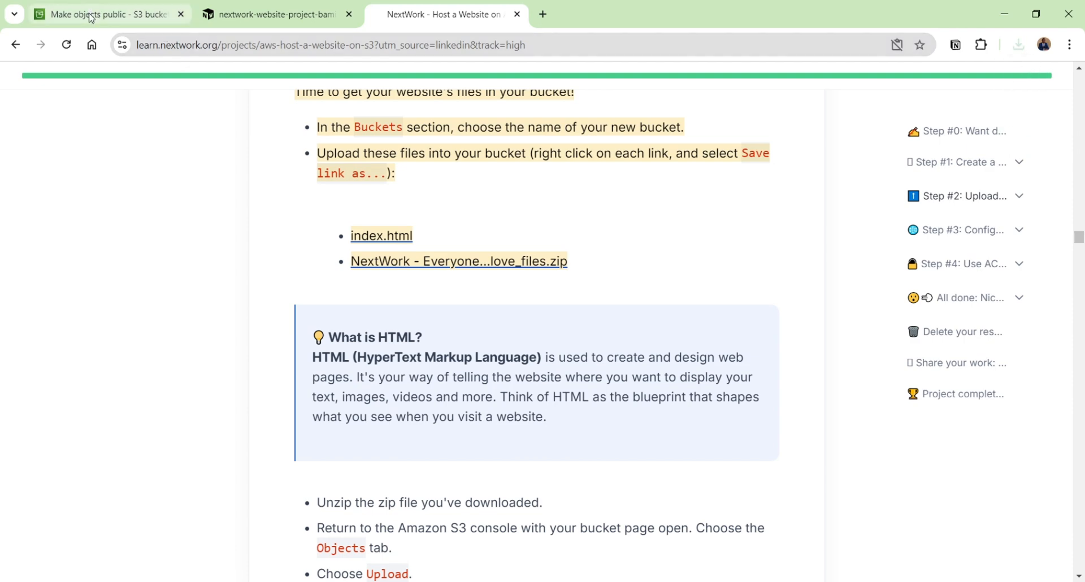
Return to the S3 console and close the public access status page to reach the bucket's object list.
left_click(90, 18)
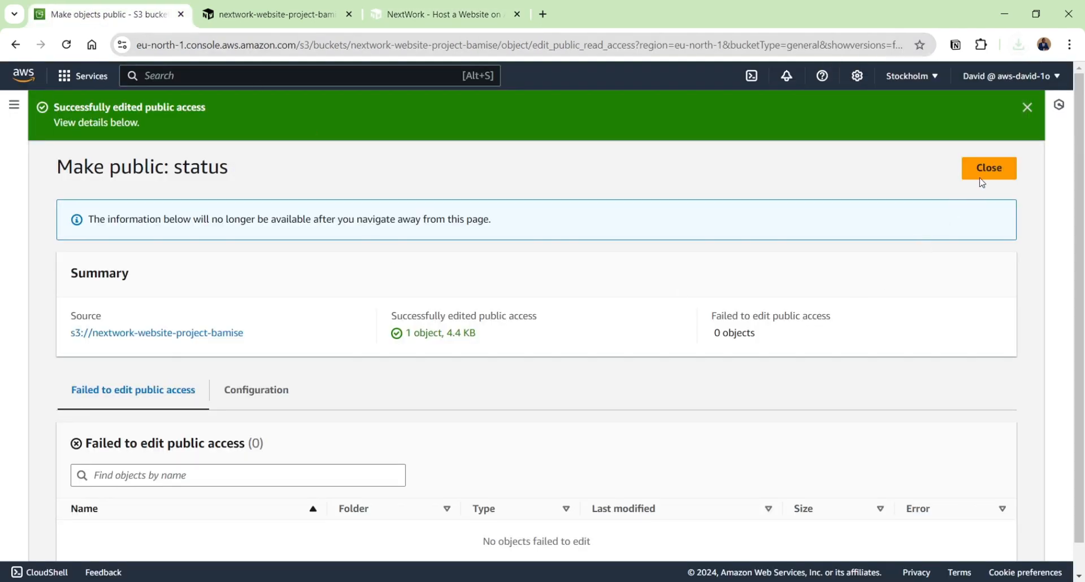
scroll(716, 425, "down", 1)
scroll(423, 291, "up", 1)
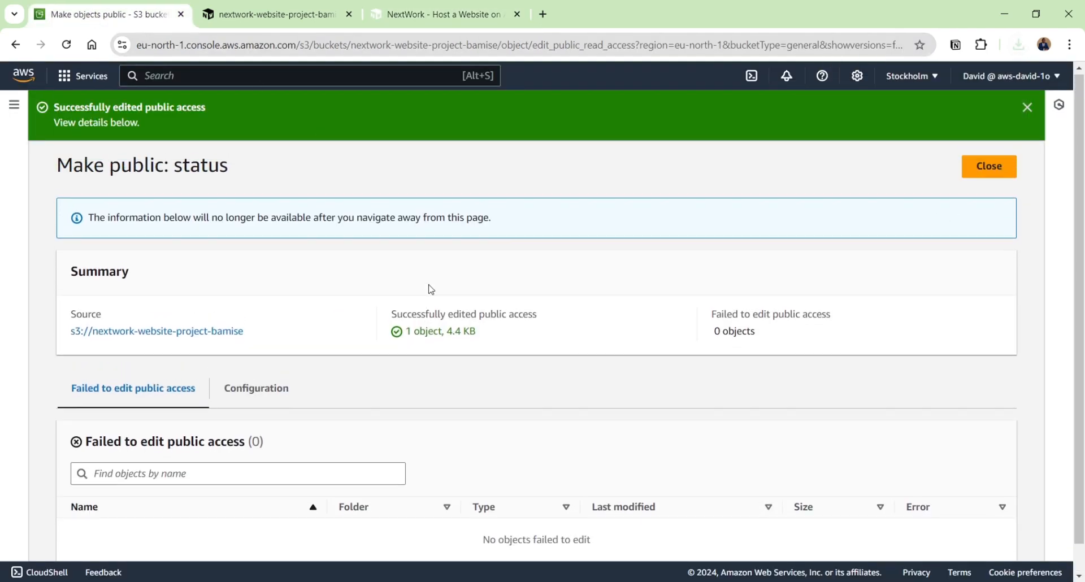
left_click(988, 169)
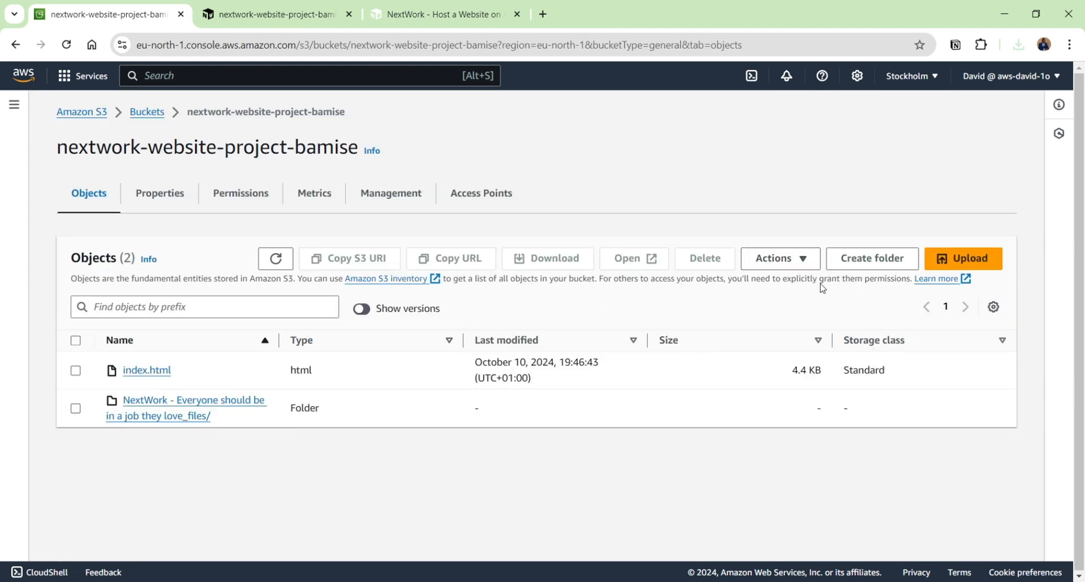
Upload the newly saved index.html from the outer assets folder to the bucket and close the upload status.
left_click(943, 258)
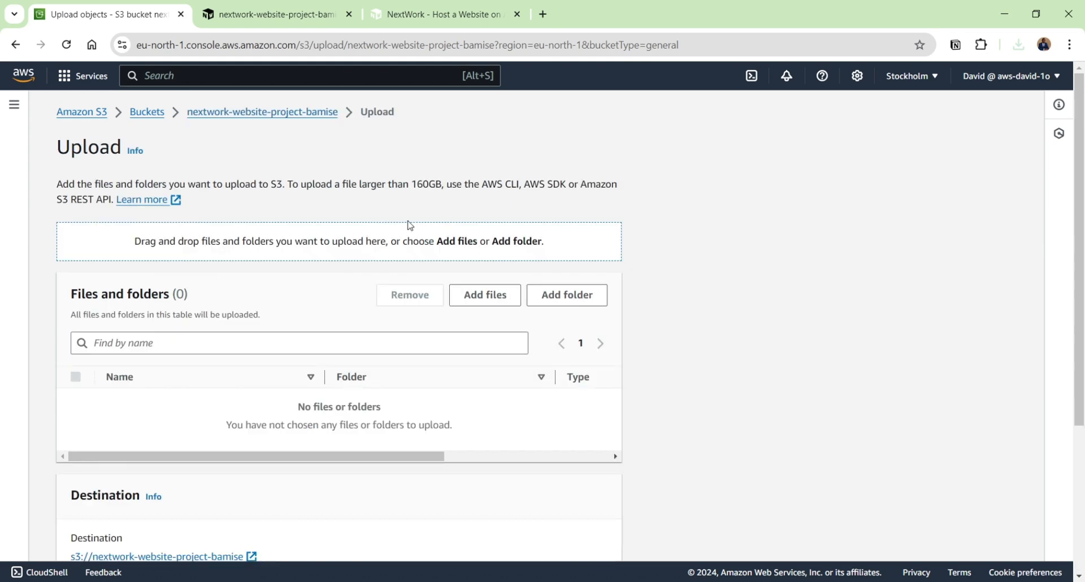
left_click(490, 294)
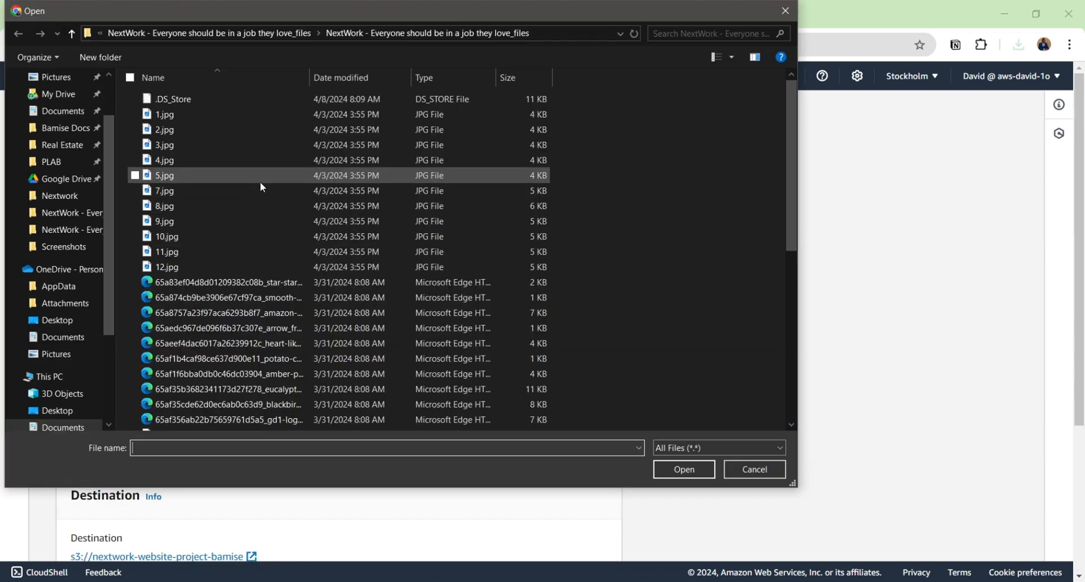
left_click(254, 35)
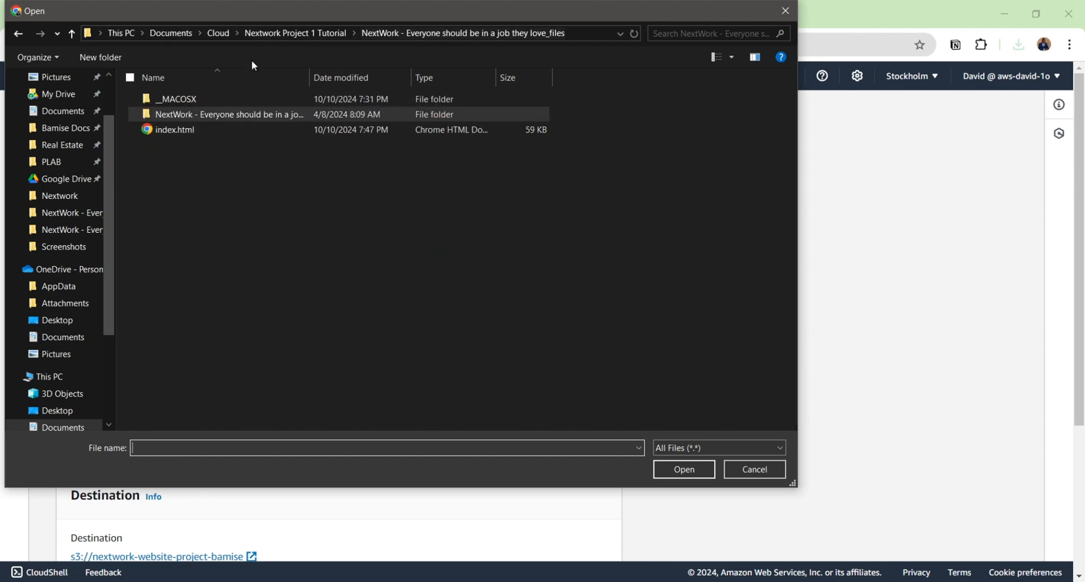
left_click(214, 136)
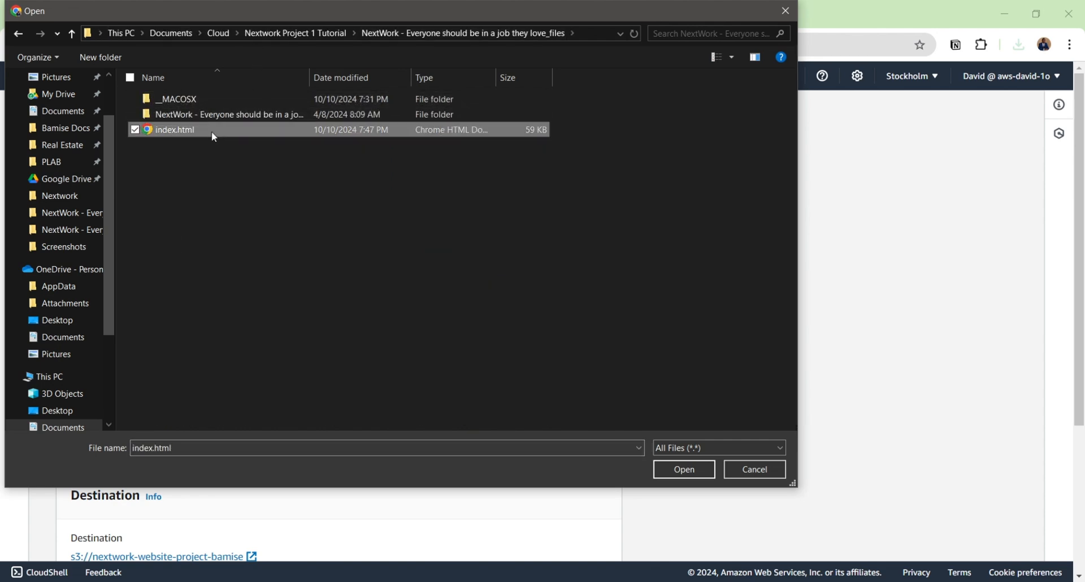
left_click(704, 472)
scroll(531, 435, "down", 4)
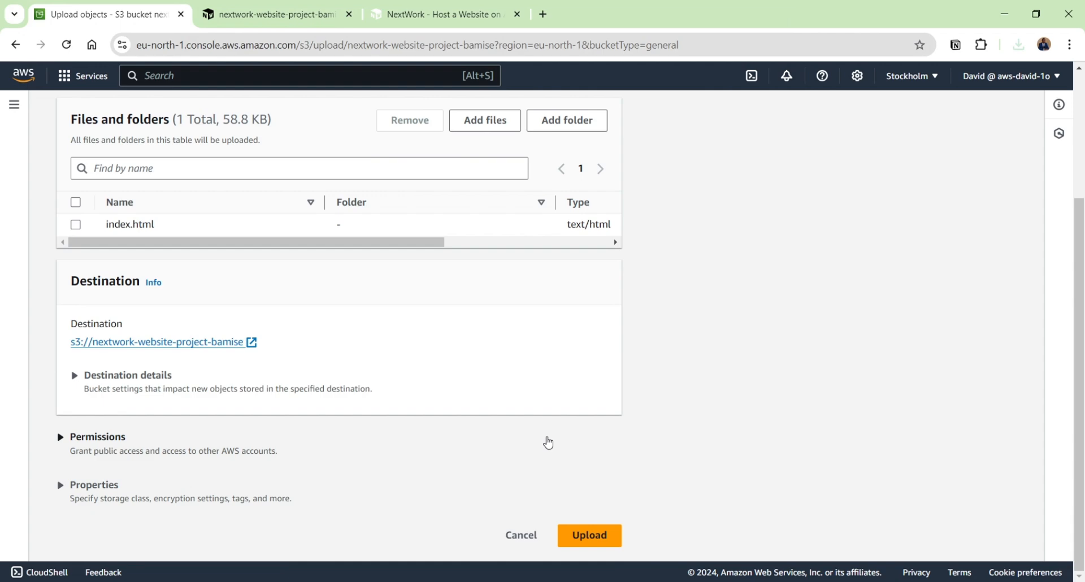
left_click(602, 537)
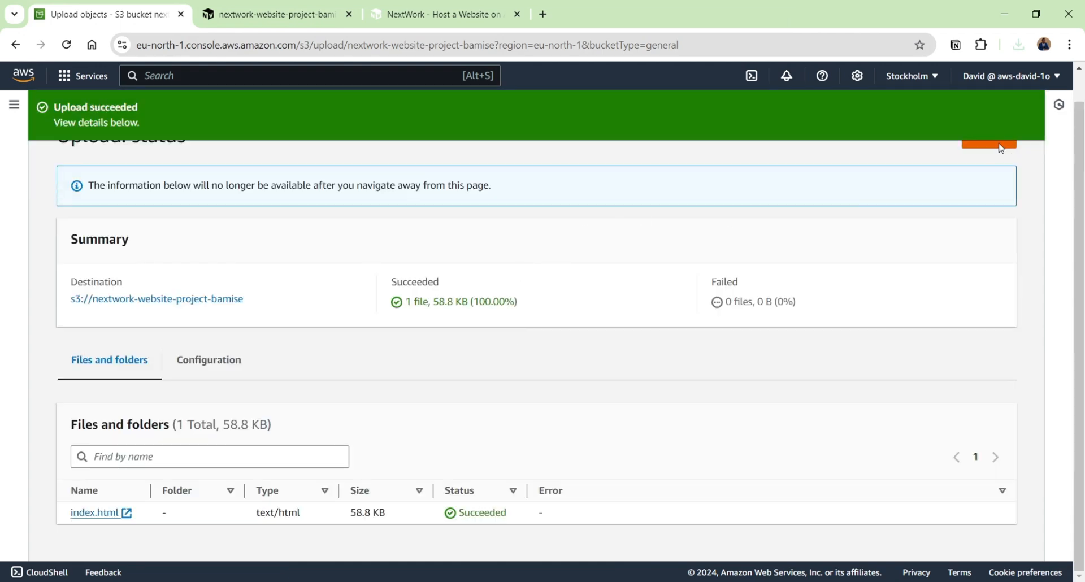
left_click(1005, 155)
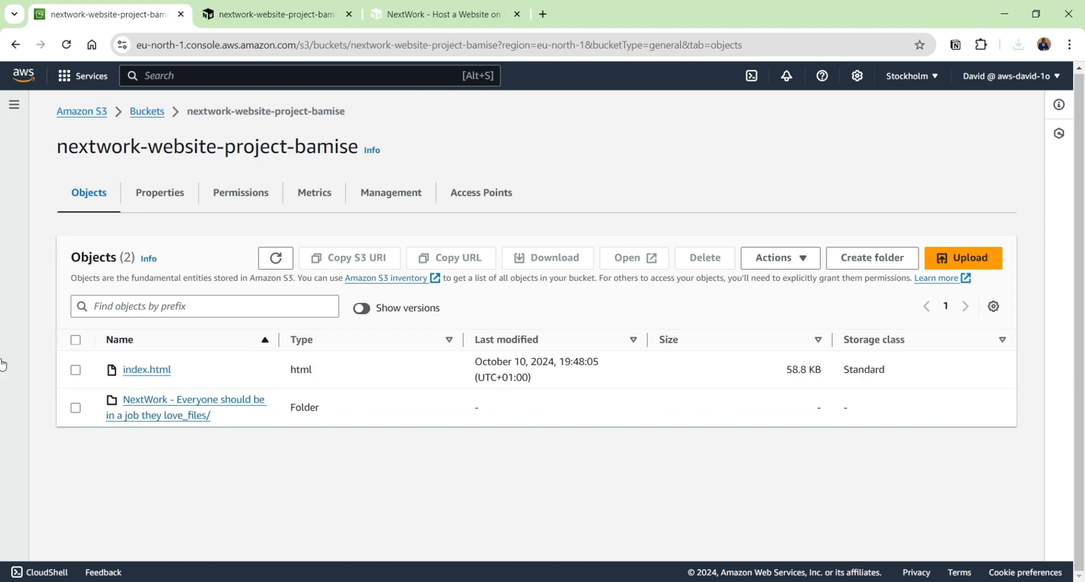
Make the replacement index.html object in the bucket public using the ACL.
left_click(76, 370)
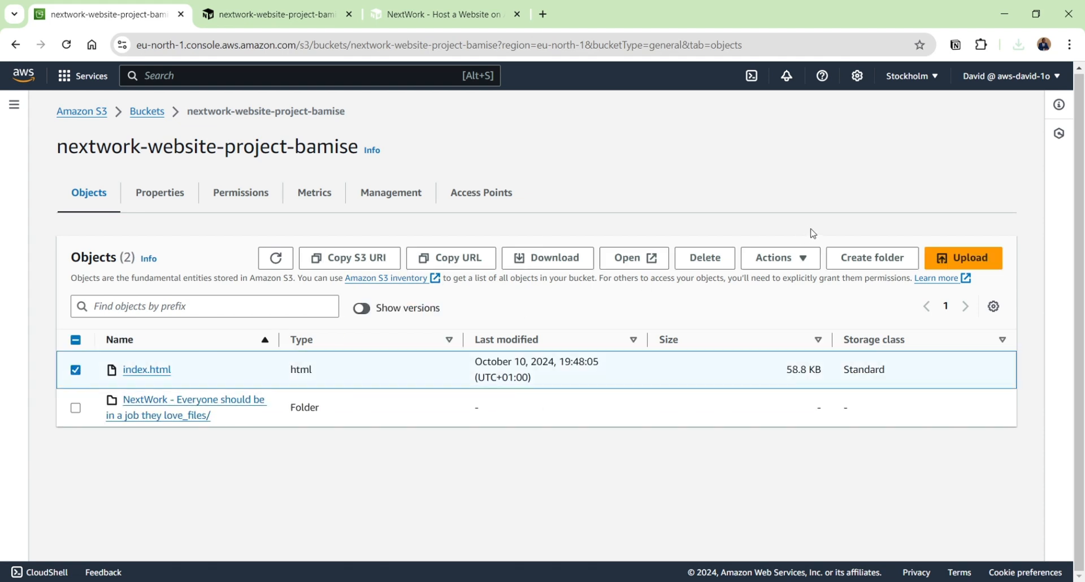
left_click(806, 256)
scroll(814, 486, "down", 2)
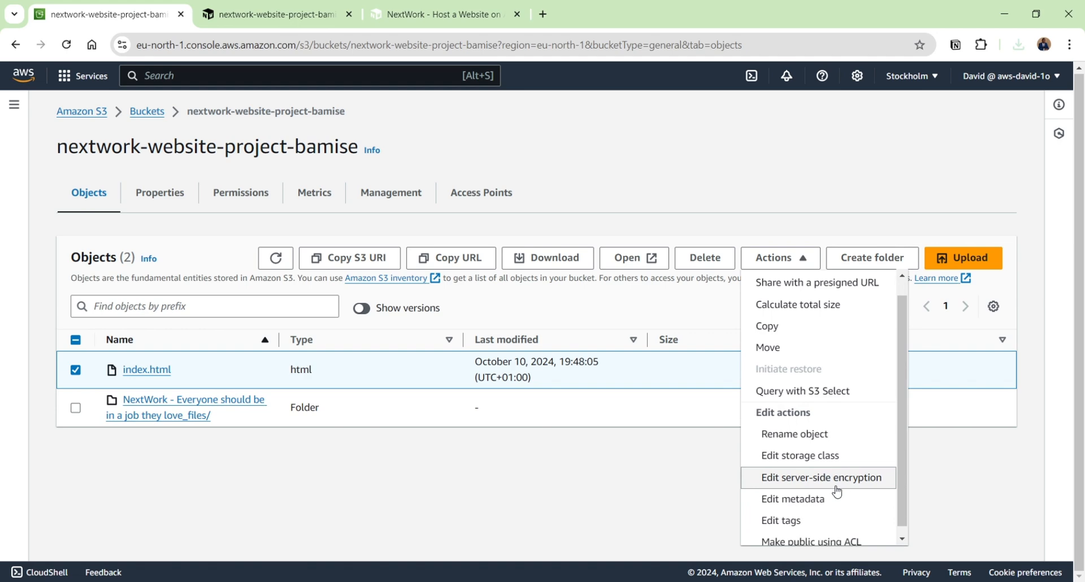
left_click(813, 530)
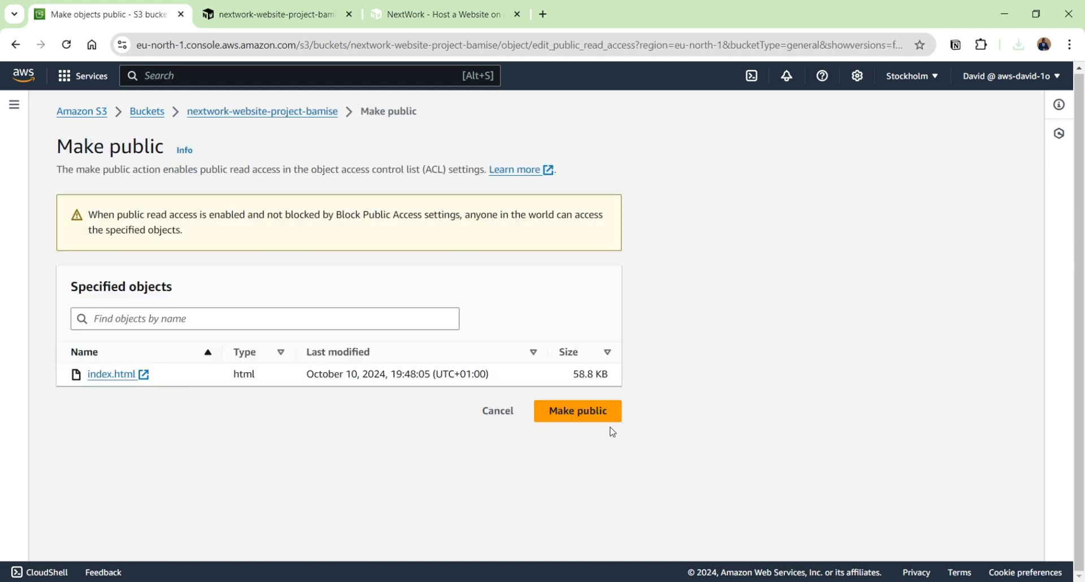
left_click(571, 411)
Reload the S3-hosted website and look over the page to check that it renders.
left_click(276, 21)
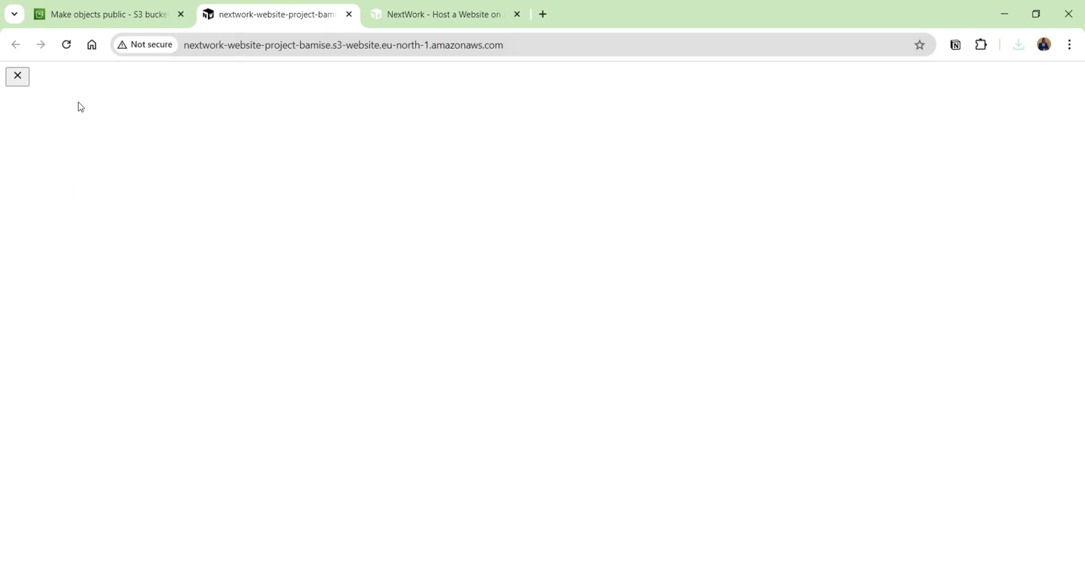
left_click(75, 21)
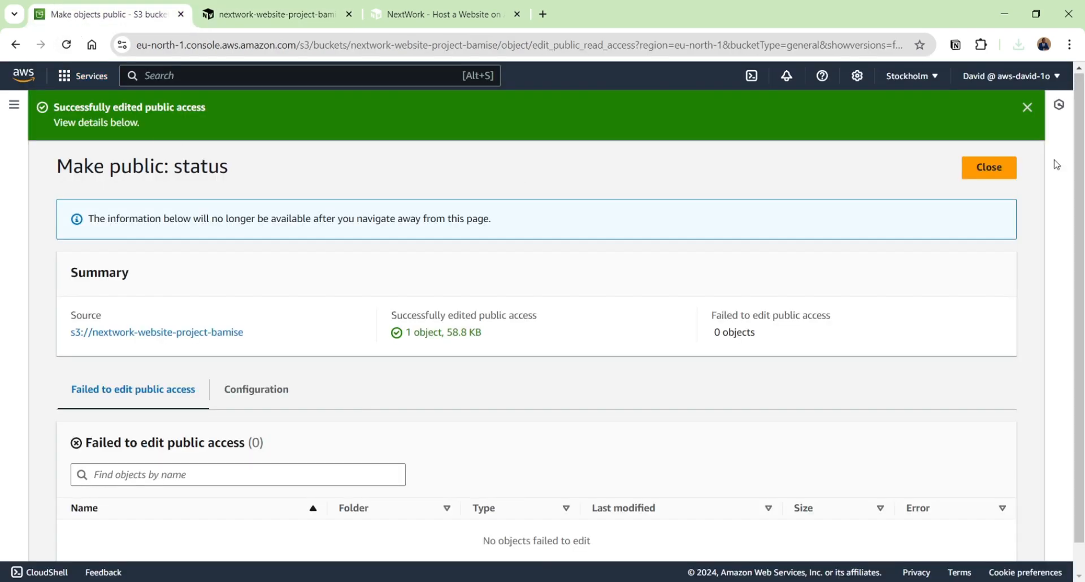
left_click(260, 14)
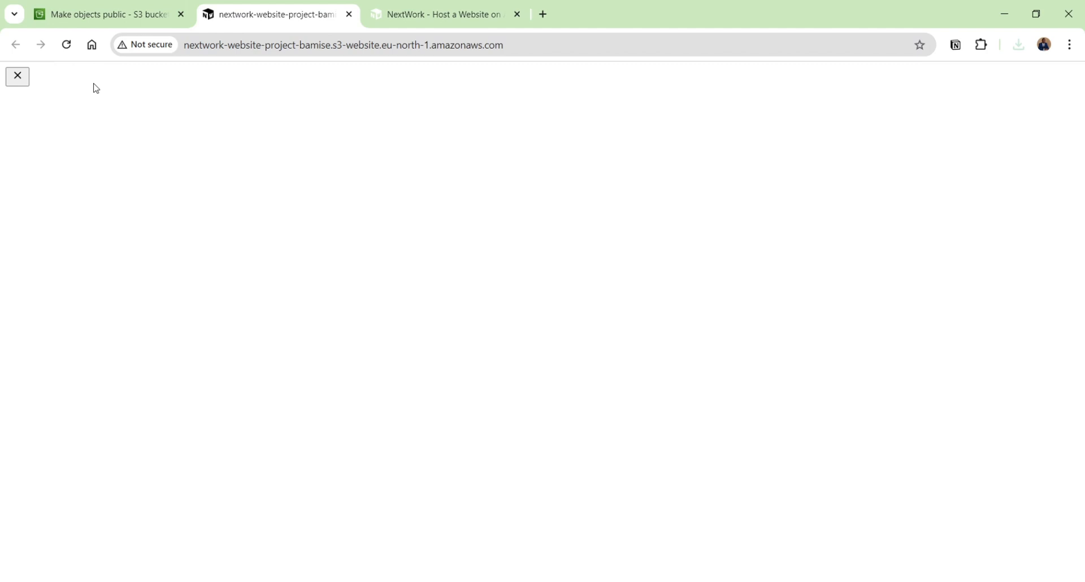
left_click(65, 48)
scroll(605, 255, "down", 5)
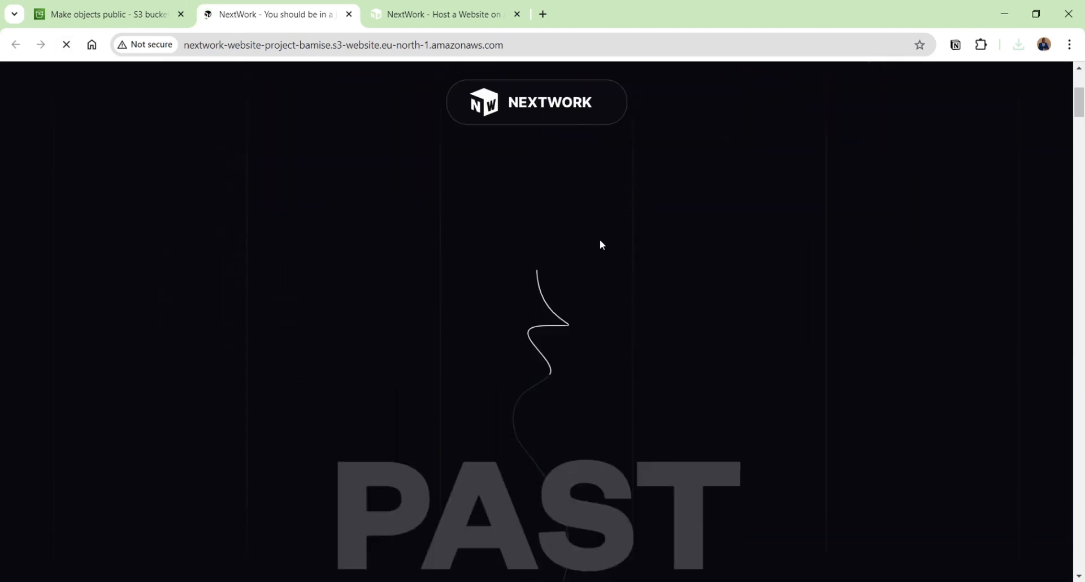
scroll(601, 245, "up", 5)
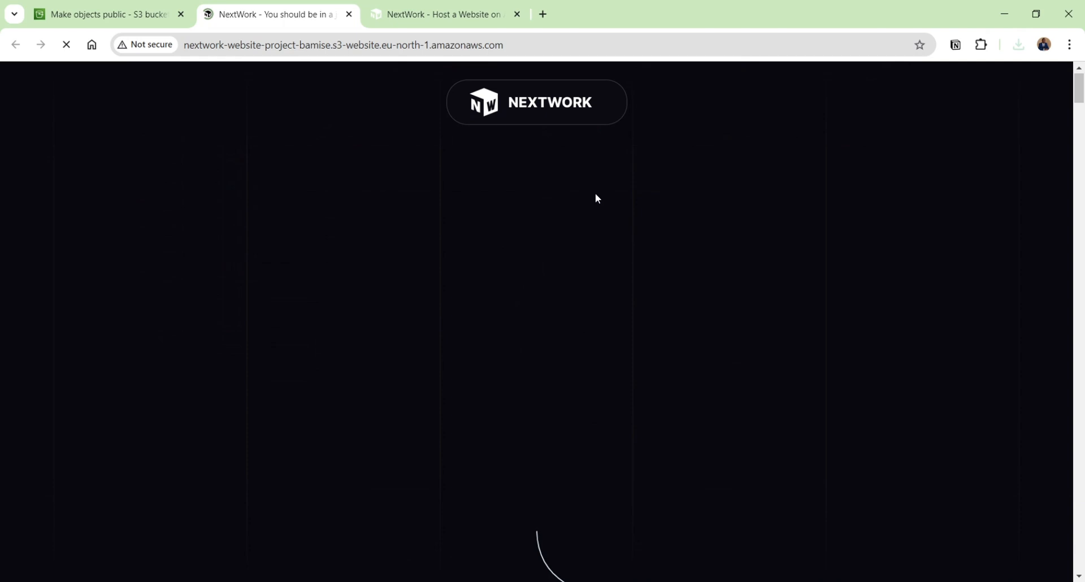
Return to the NextWork project guide and review its instructions from the file upload through deleting the resources.
left_click(129, 18)
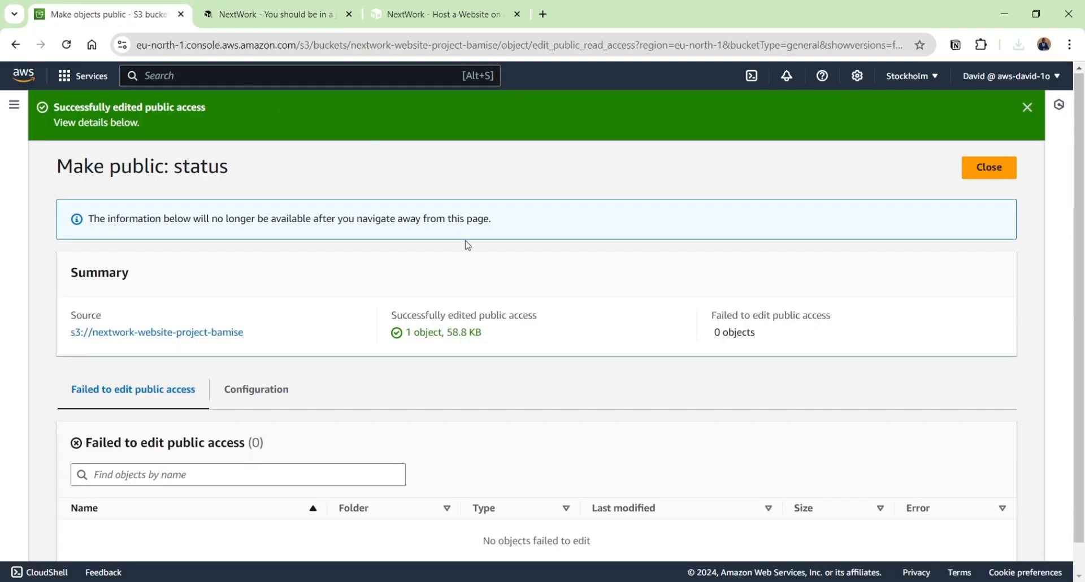
left_click(452, 14)
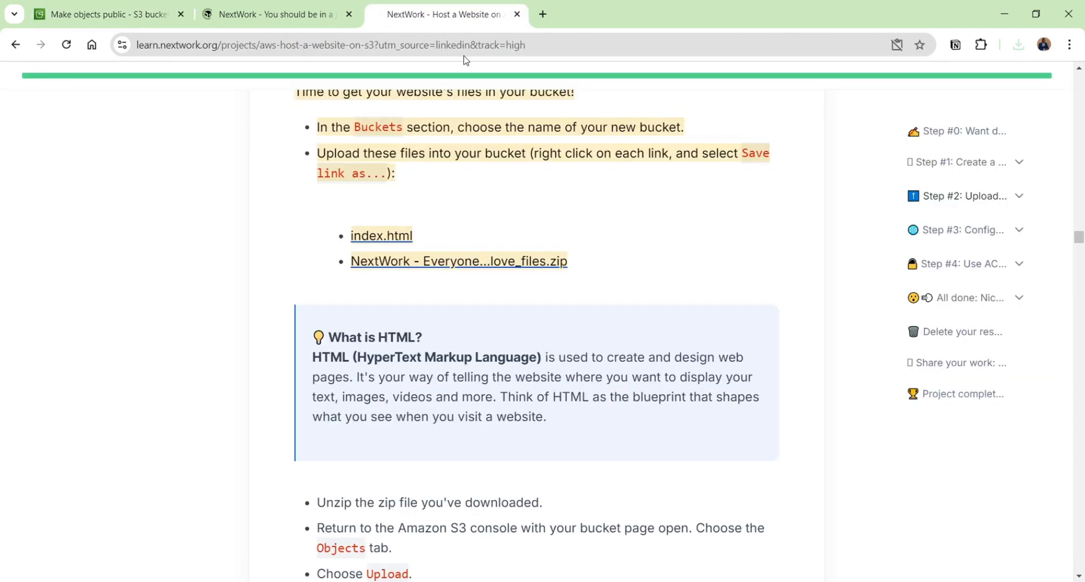
scroll(457, 308, "down", 3)
scroll(456, 309, "down", 20)
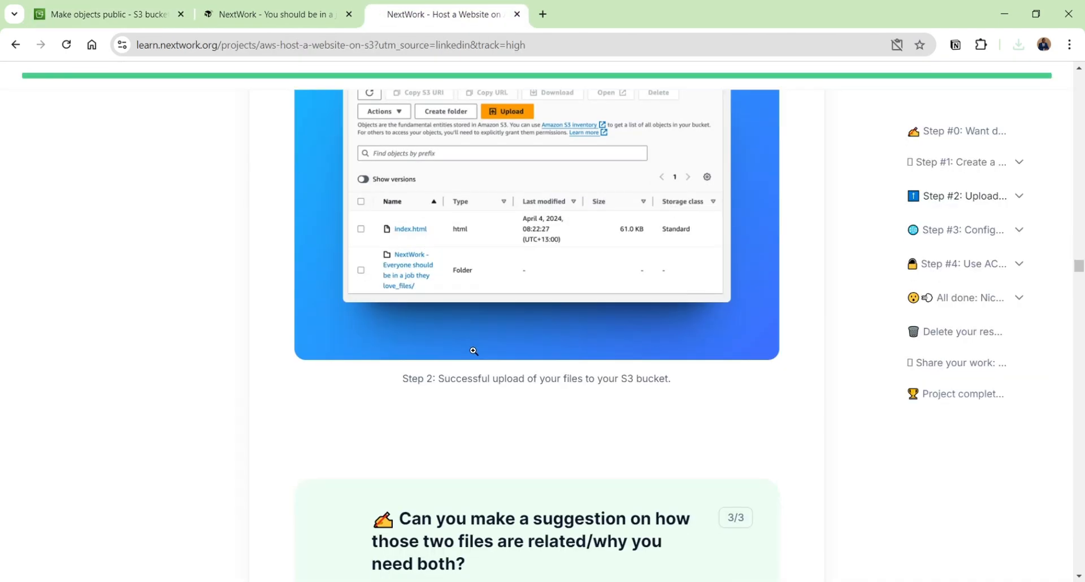
scroll(479, 362, "down", 15)
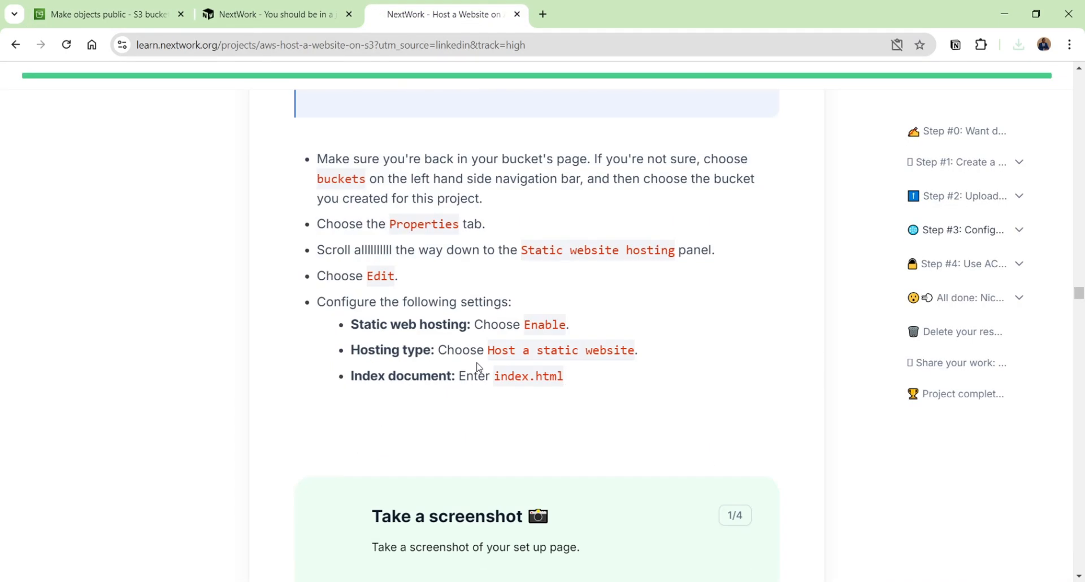
scroll(478, 365, "down", 15)
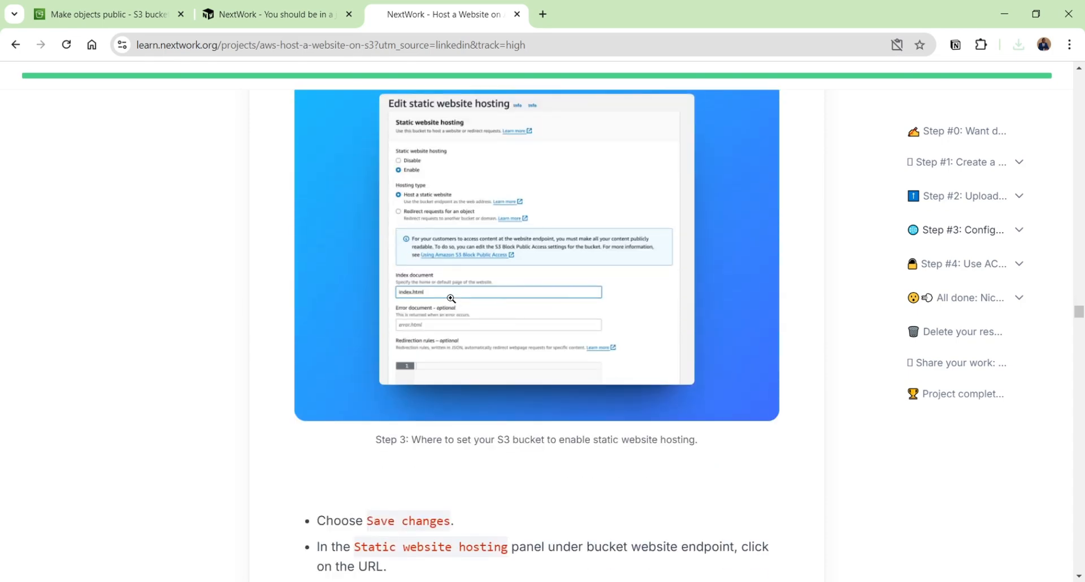
scroll(479, 351, "down", 15)
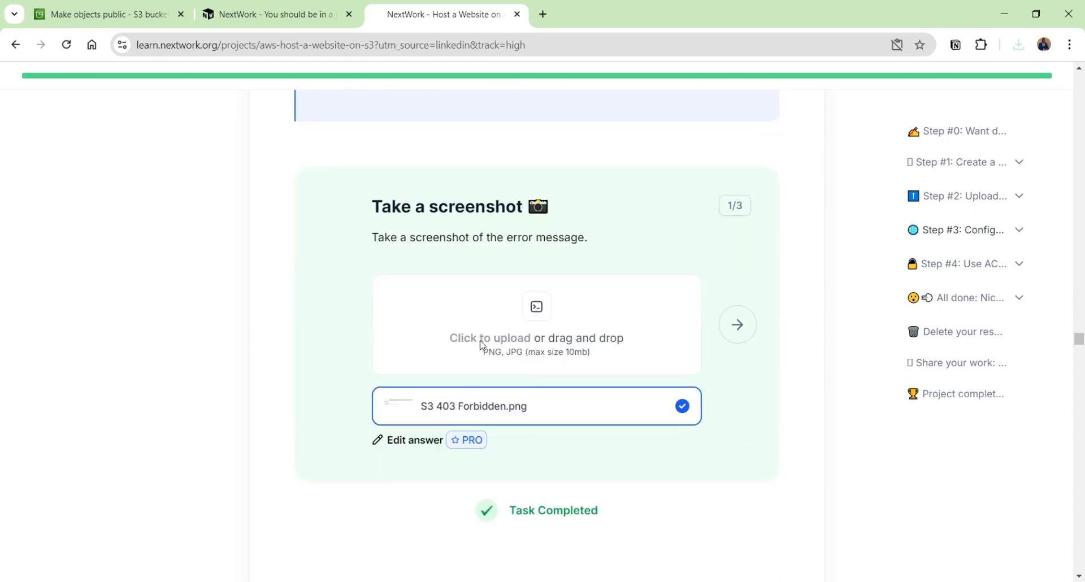
scroll(478, 366, "down", 15)
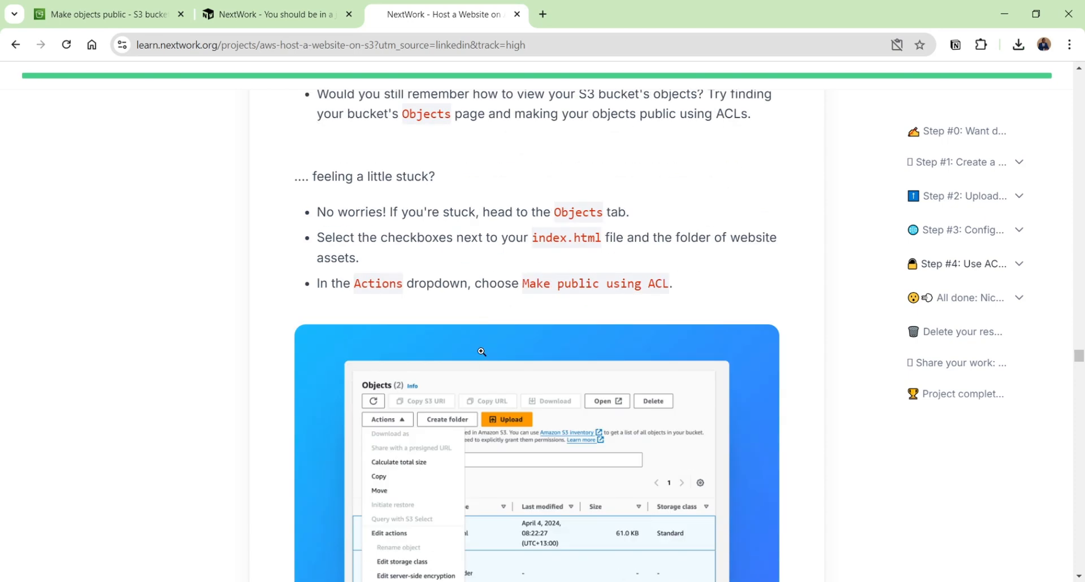
scroll(488, 343, "down", 15)
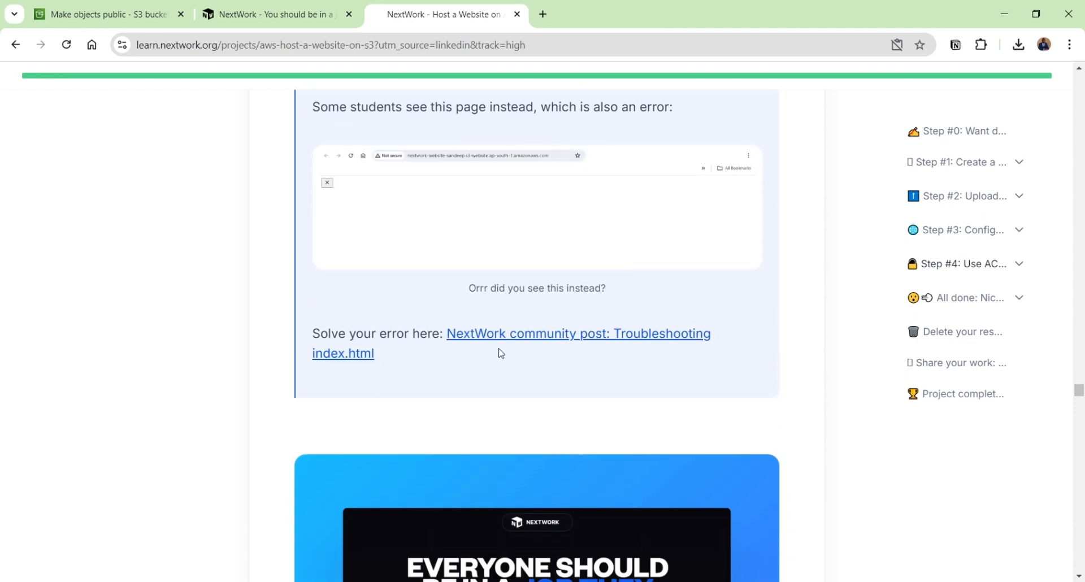
scroll(495, 355, "down", 15)
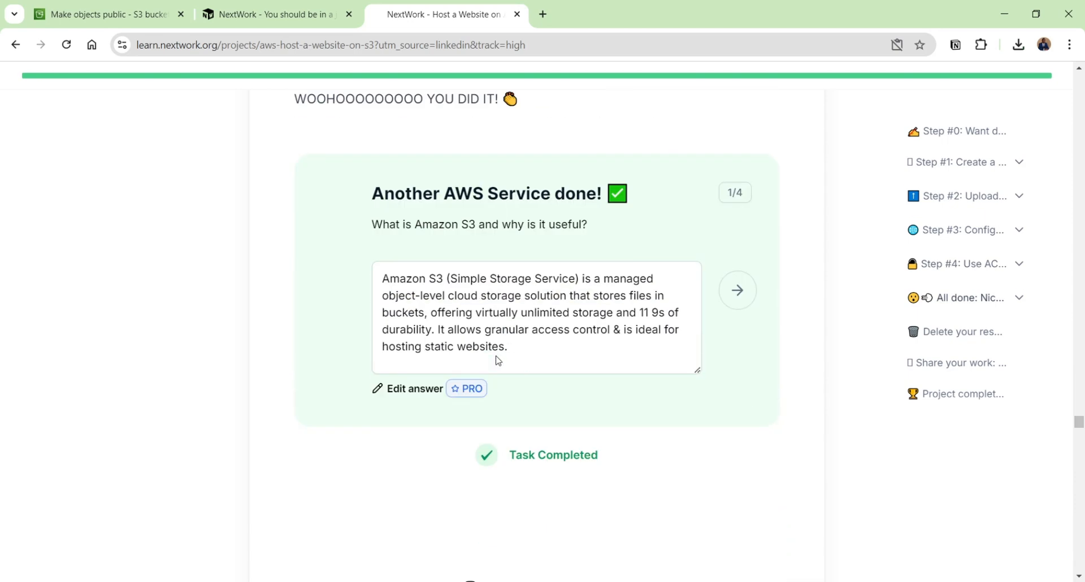
scroll(498, 360, "down", 10)
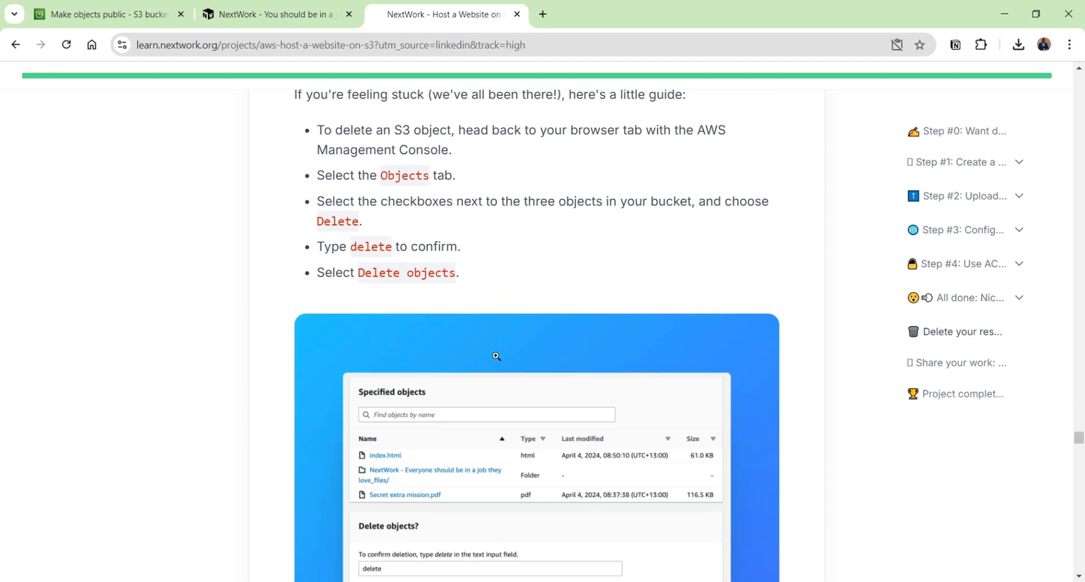
scroll(493, 362, "down", 15)
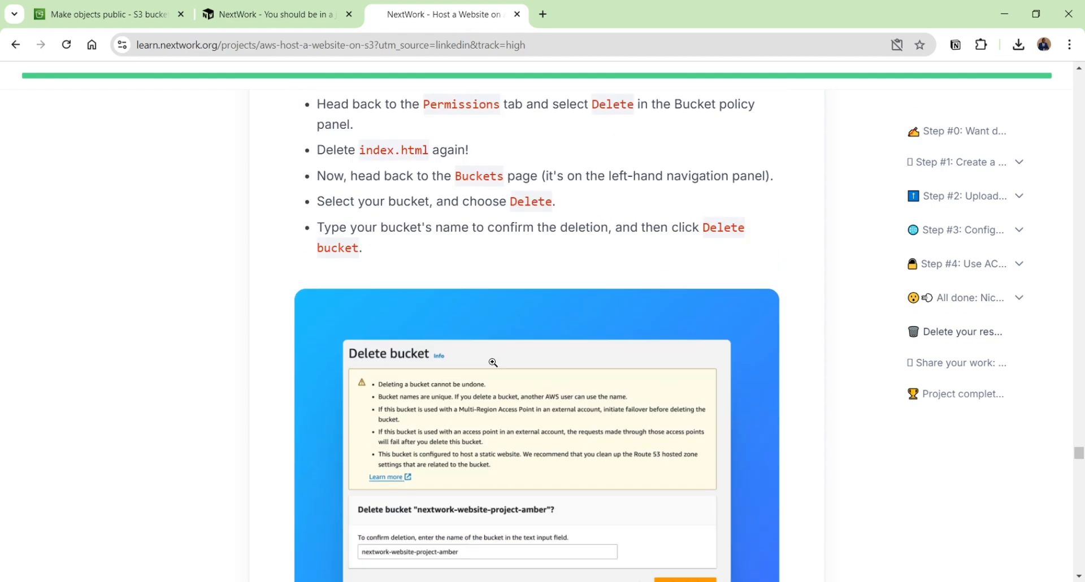
Read the guide's section on downloading the project documentation and sharing the work on LinkedIn.
scroll(493, 362, "down", 10)
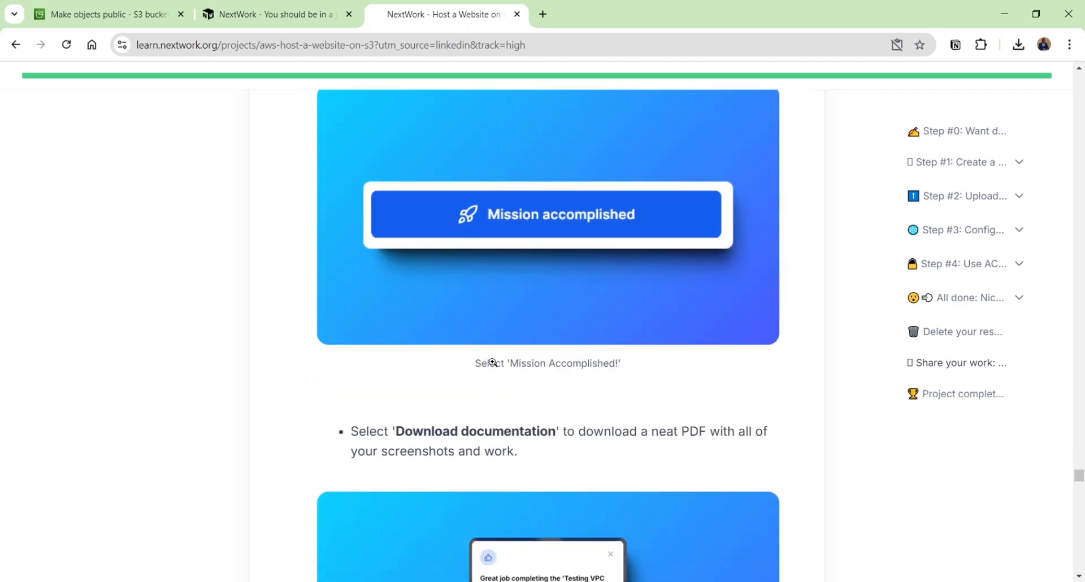
scroll(454, 224, "up", 4)
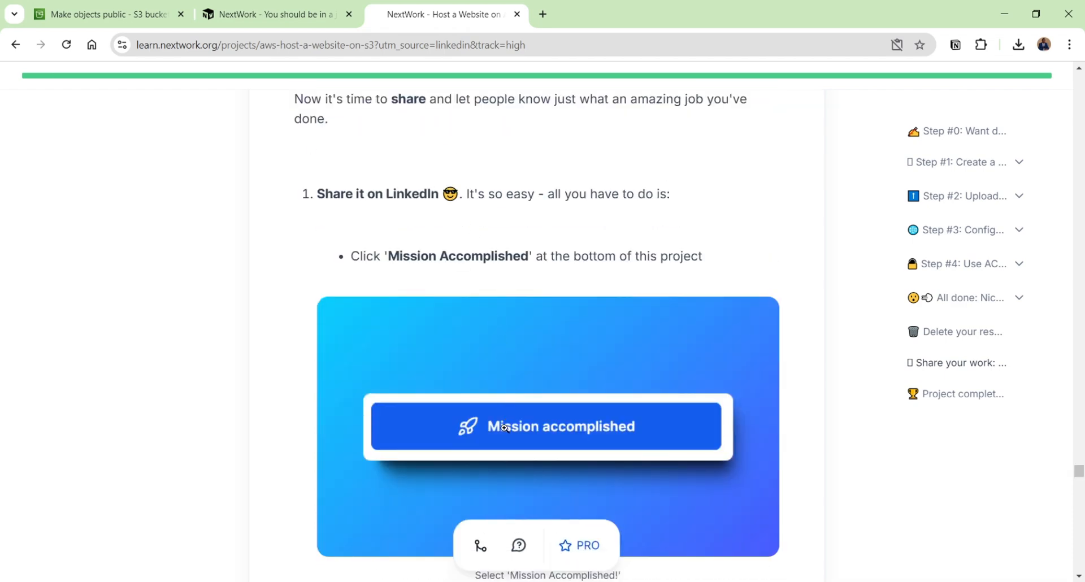
scroll(505, 428, "down", 7)
scroll(491, 301, "down", 5)
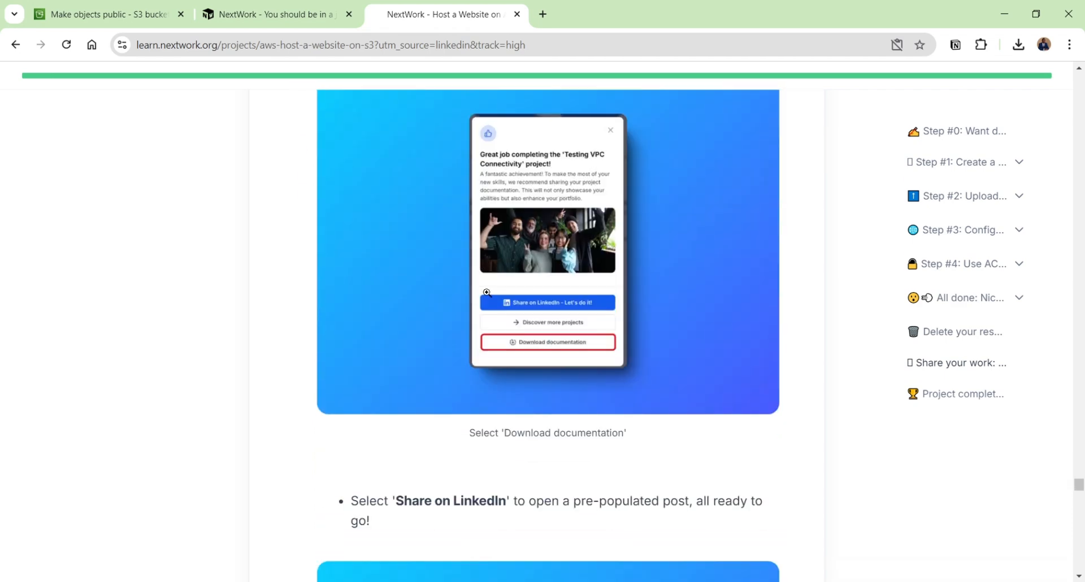
scroll(492, 317, "down", 7)
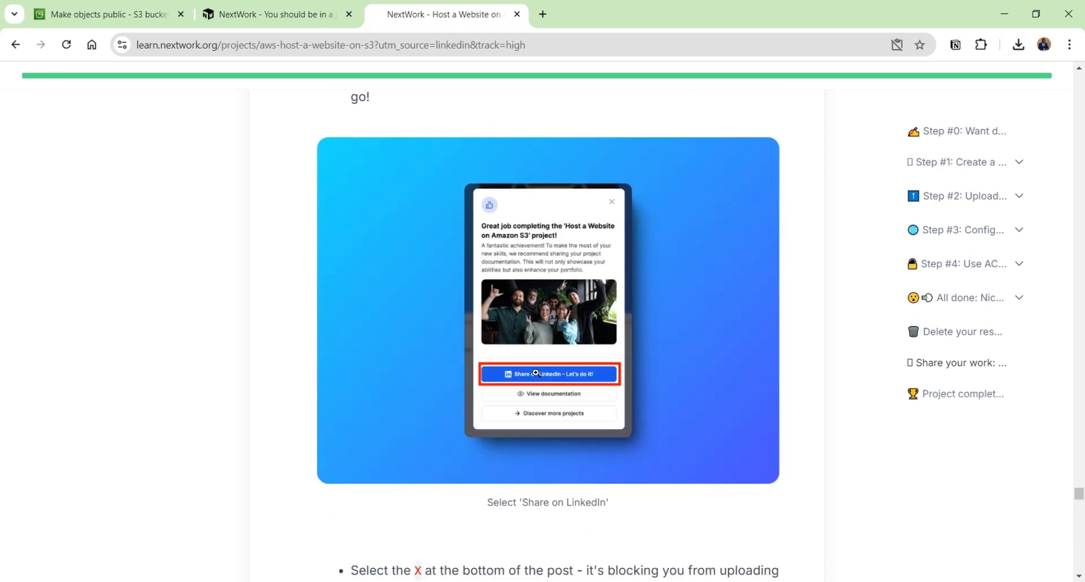
scroll(535, 373, "down", 7)
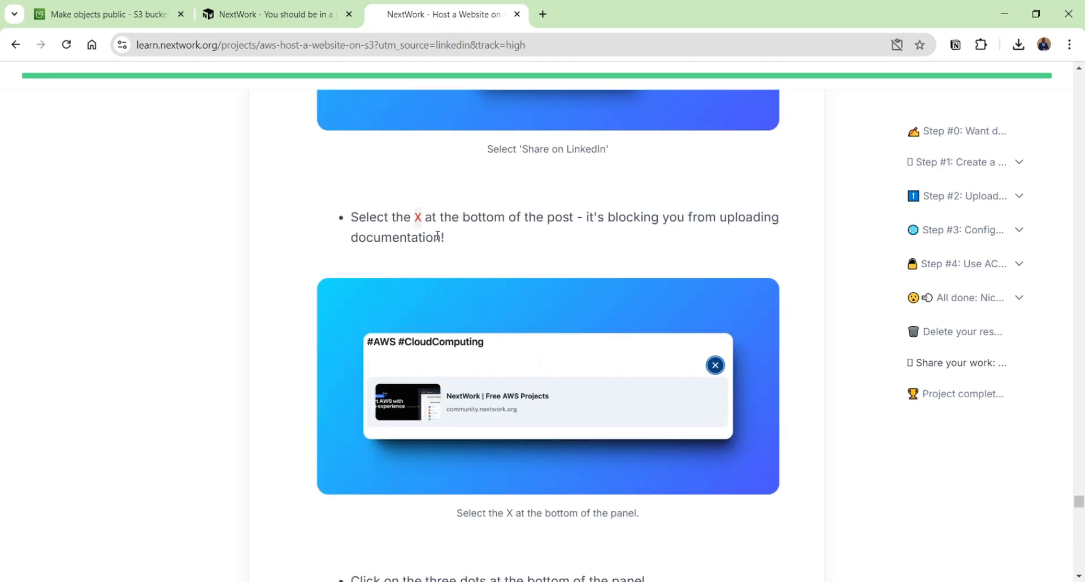
scroll(603, 262, "down", 3)
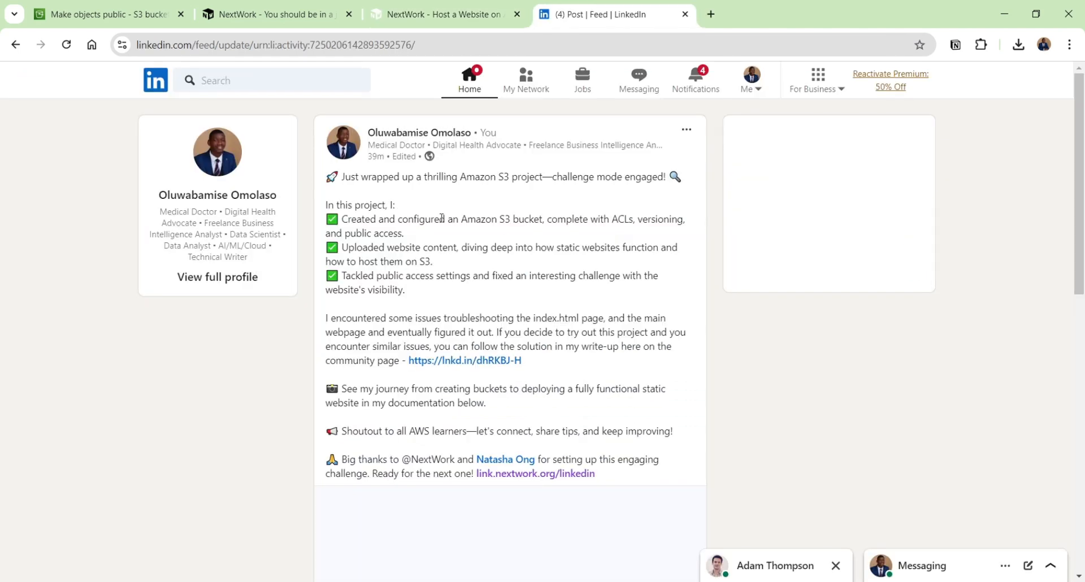
Review the published LinkedIn post about the Amazon S3 project, including its attached documentation.
scroll(551, 357, "down", 3)
scroll(550, 356, "down", 6)
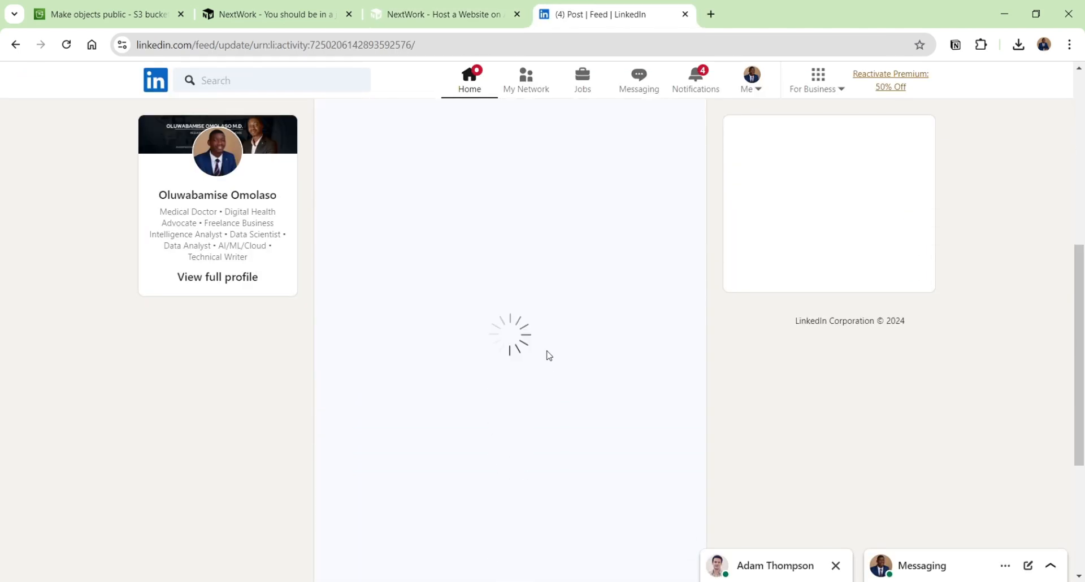
scroll(549, 355, "up", 8)
scroll(547, 349, "up", 1)
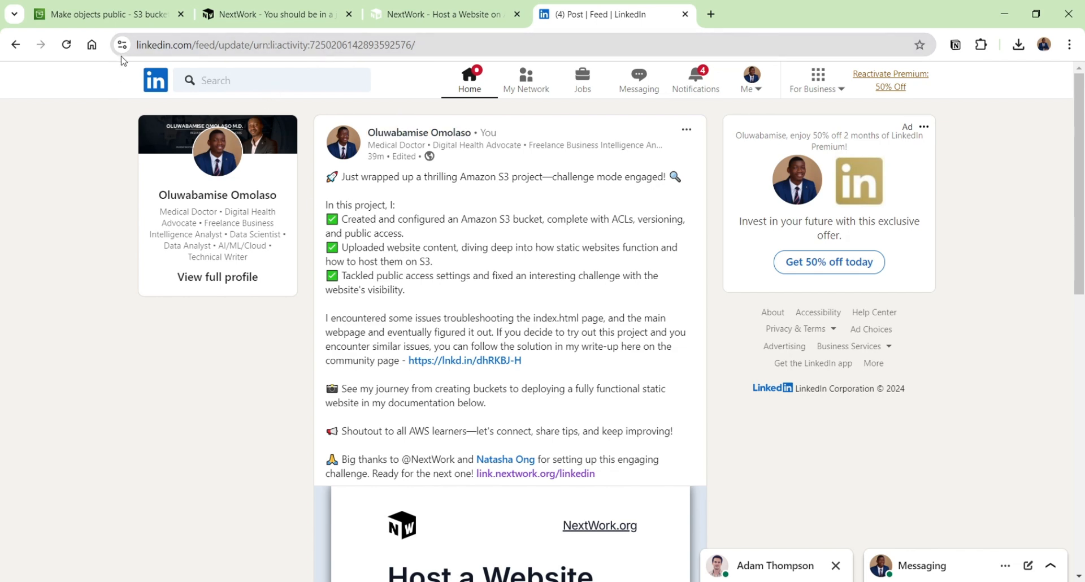
Check the public access status in the S3 console again and reload the hosted website.
left_click(137, 22)
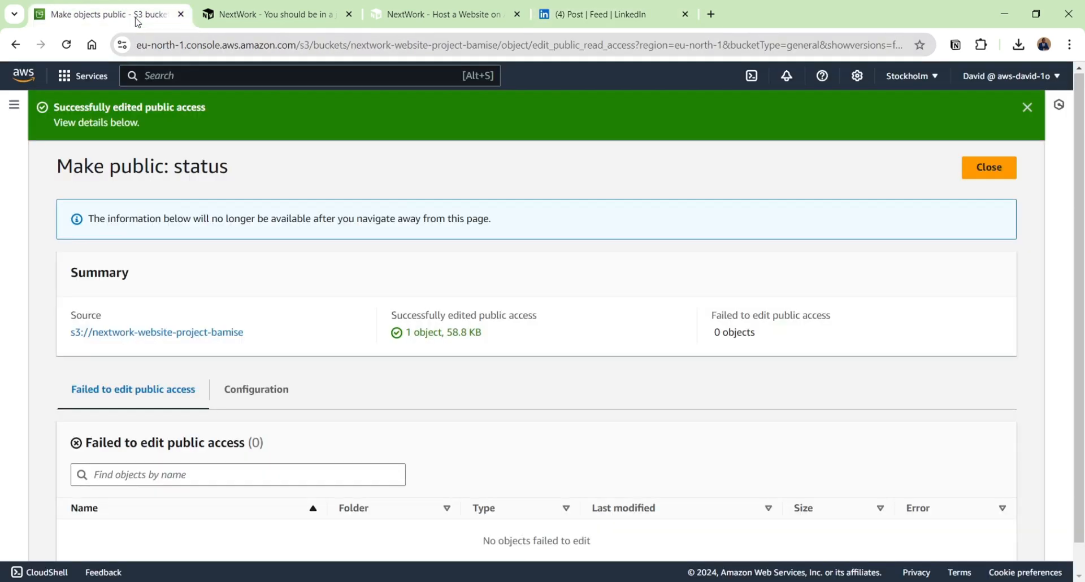
left_click(278, 15)
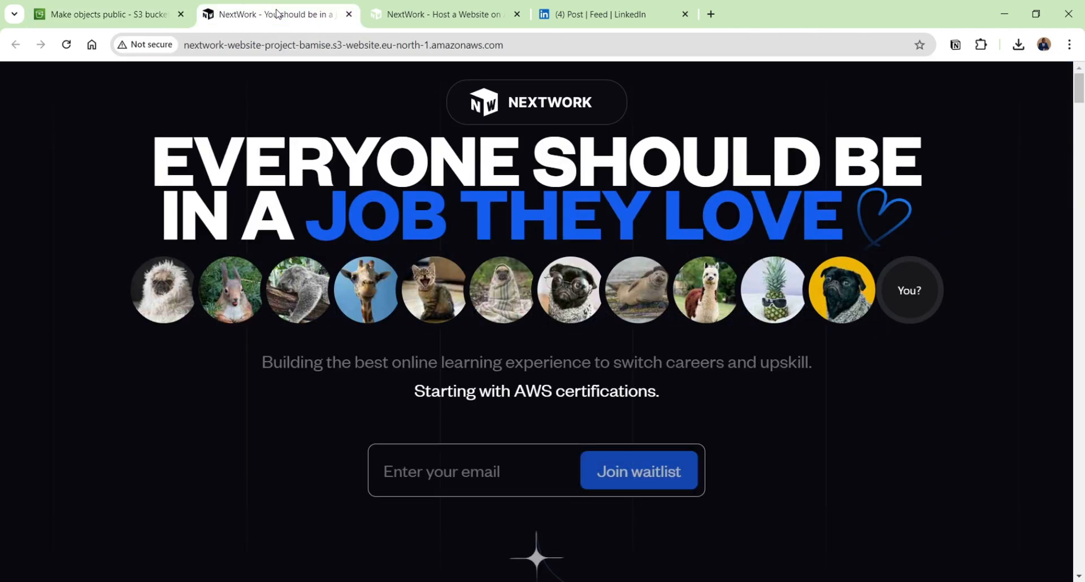
left_click(105, 23)
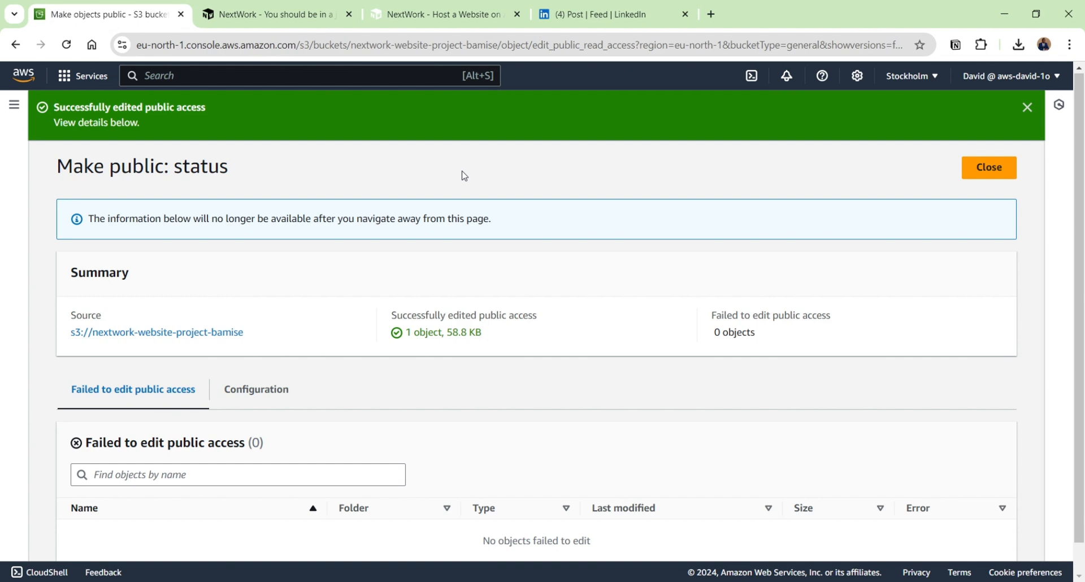
scroll(464, 175, "down", 1)
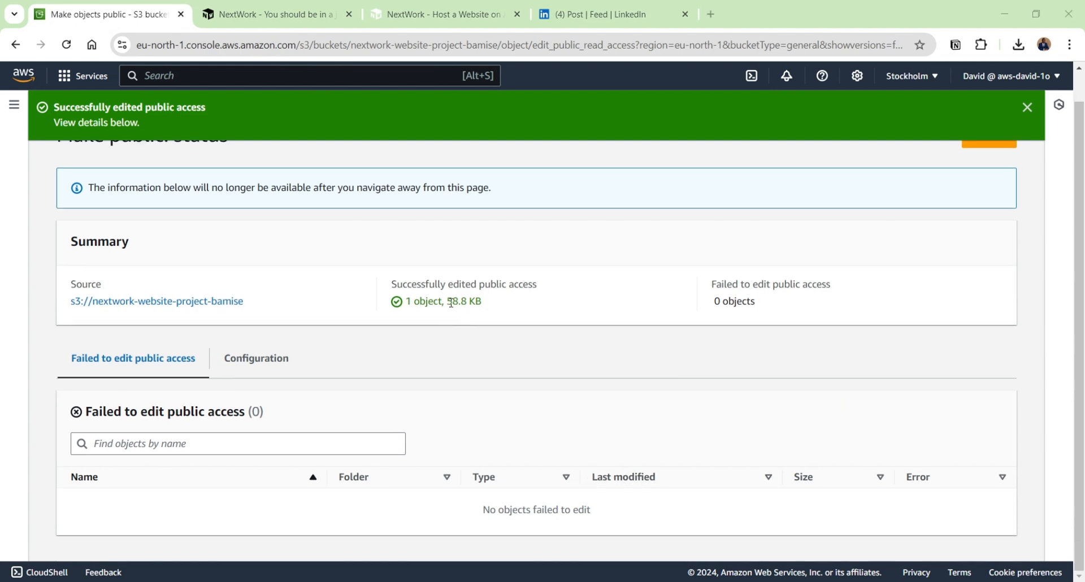
left_click(269, 16)
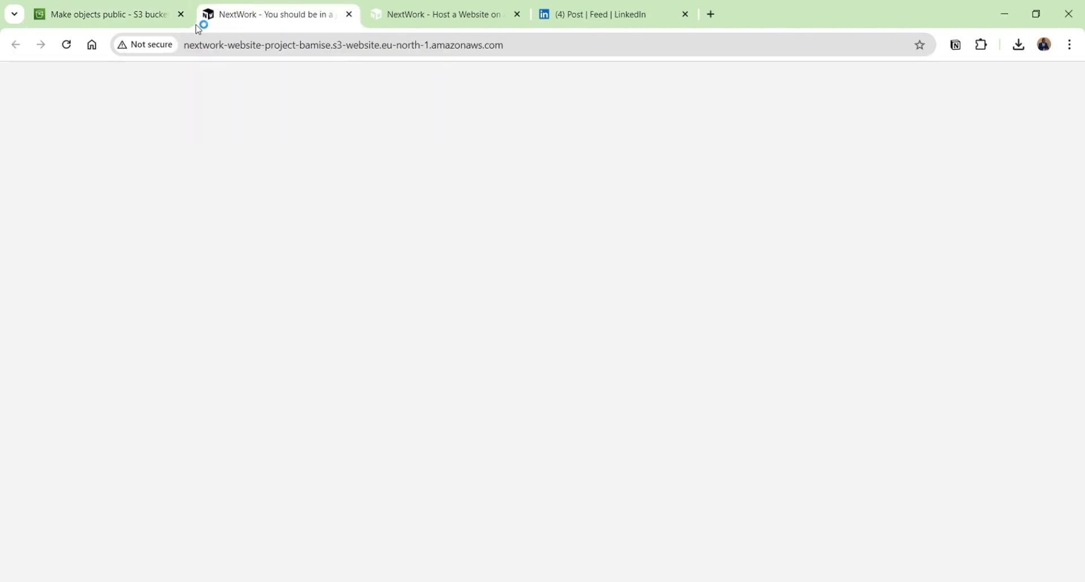
left_click(67, 44)
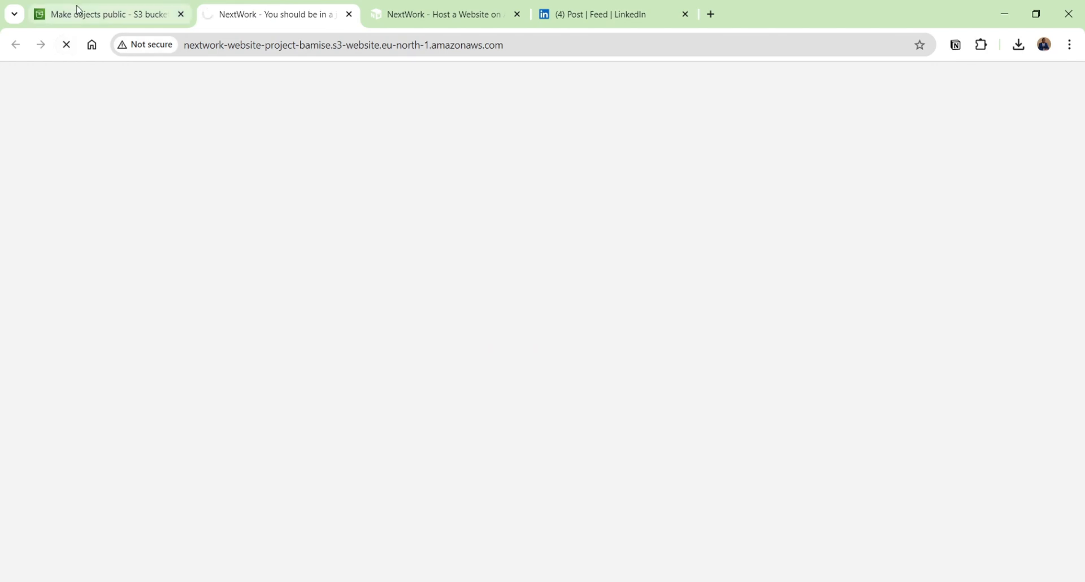
left_click(79, 10)
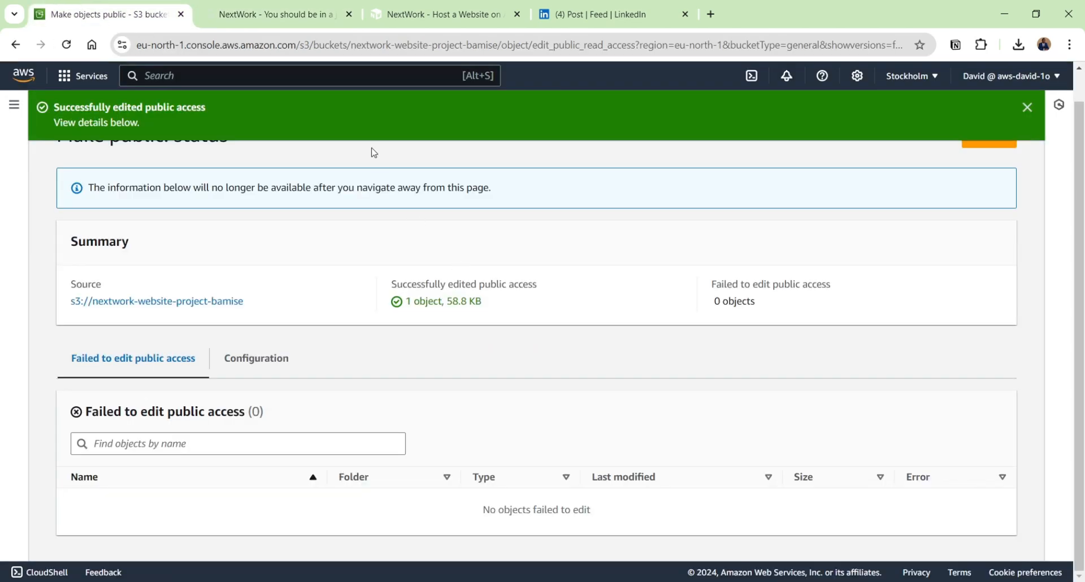
Go back to the project guide and find the instructions for deleting the bucket and its objects.
left_click(430, 16)
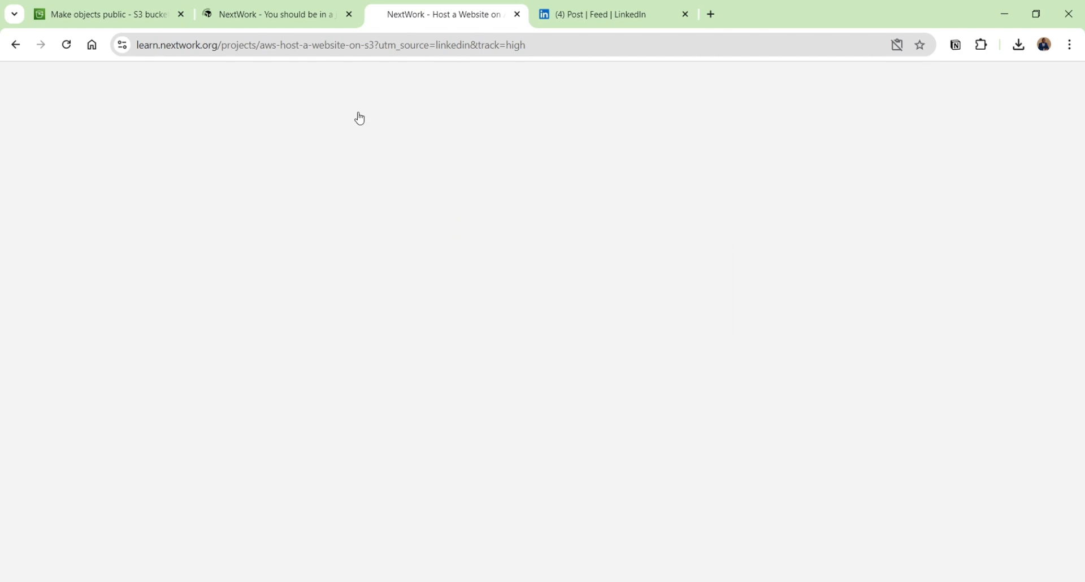
scroll(452, 250, "up", 6)
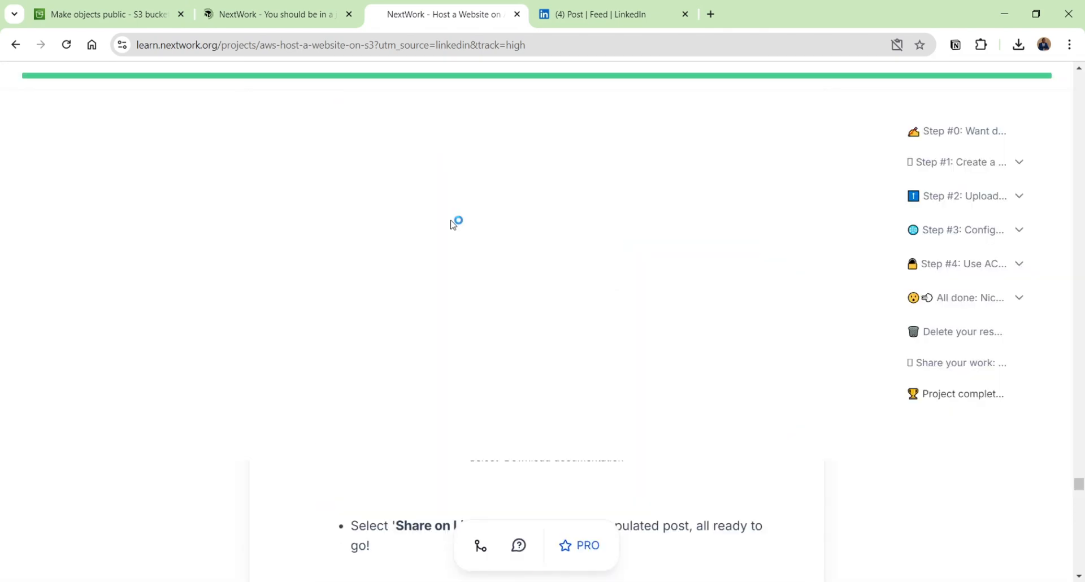
scroll(458, 220, "up", 3)
scroll(464, 214, "up", 3)
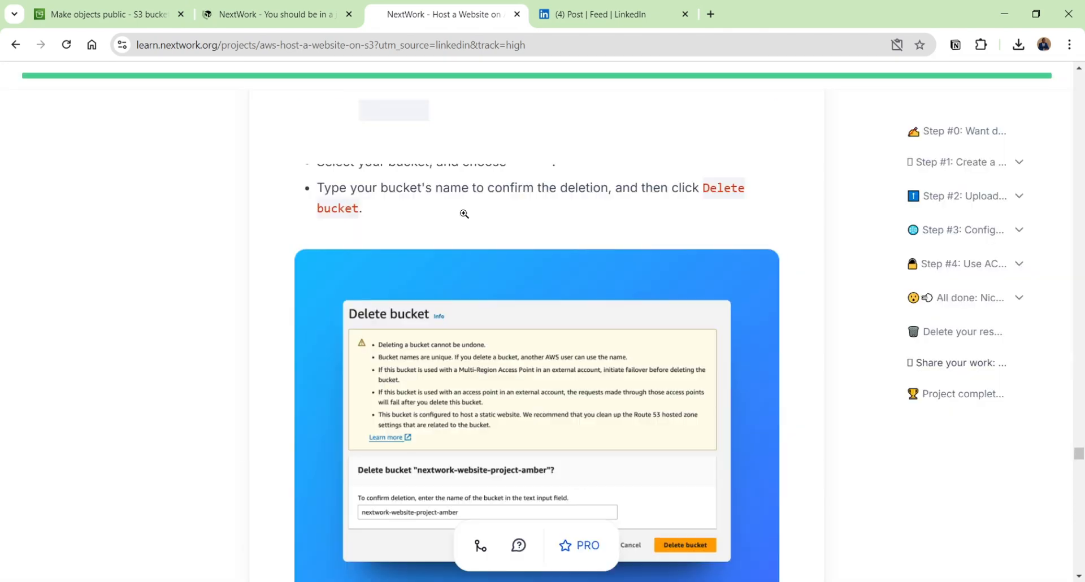
scroll(464, 213, "up", 5)
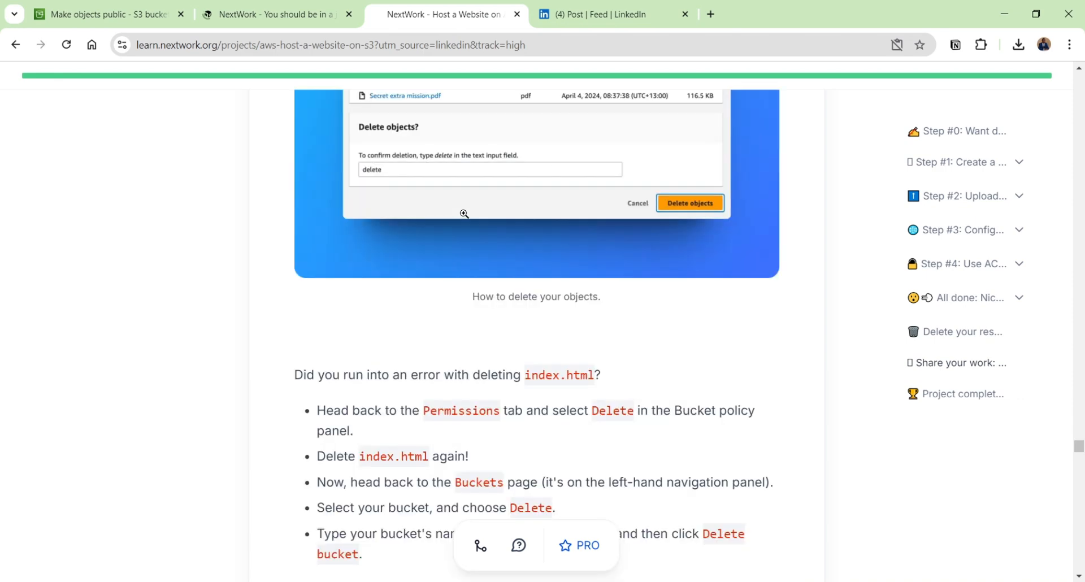
Read the guide's Delete your resources section, covering how to select, delete and confirm removal of the bucket's objects.
scroll(463, 214, "up", 5)
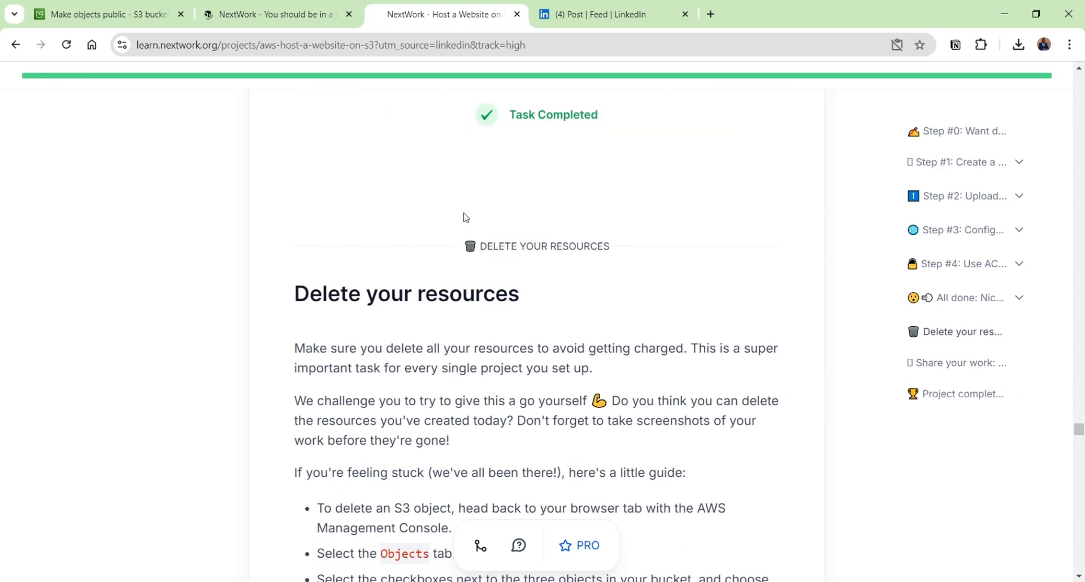
scroll(466, 218, "down", 1)
scroll(465, 217, "down", 1)
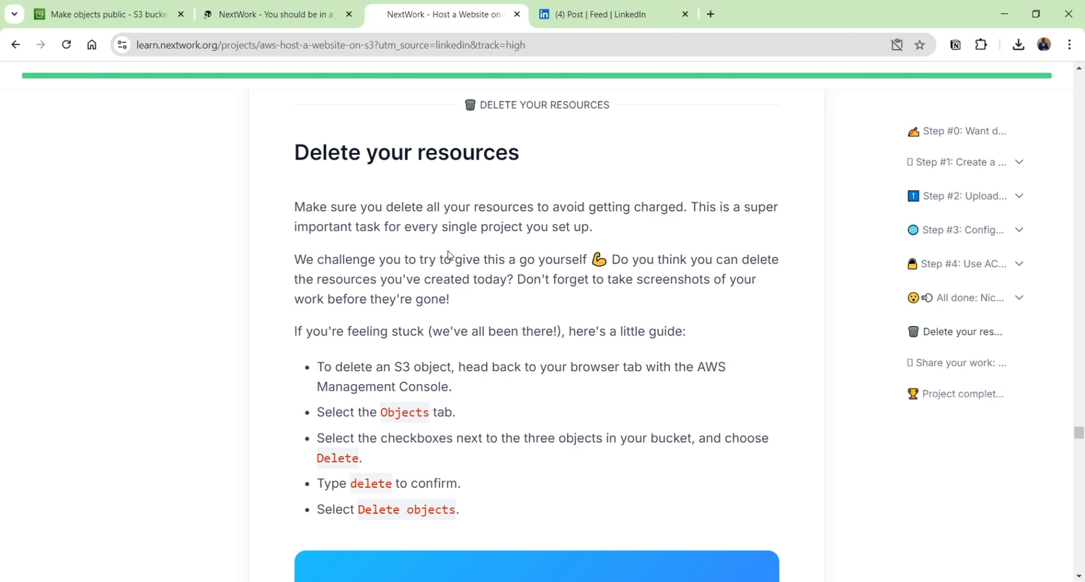
scroll(419, 253, "down", 1)
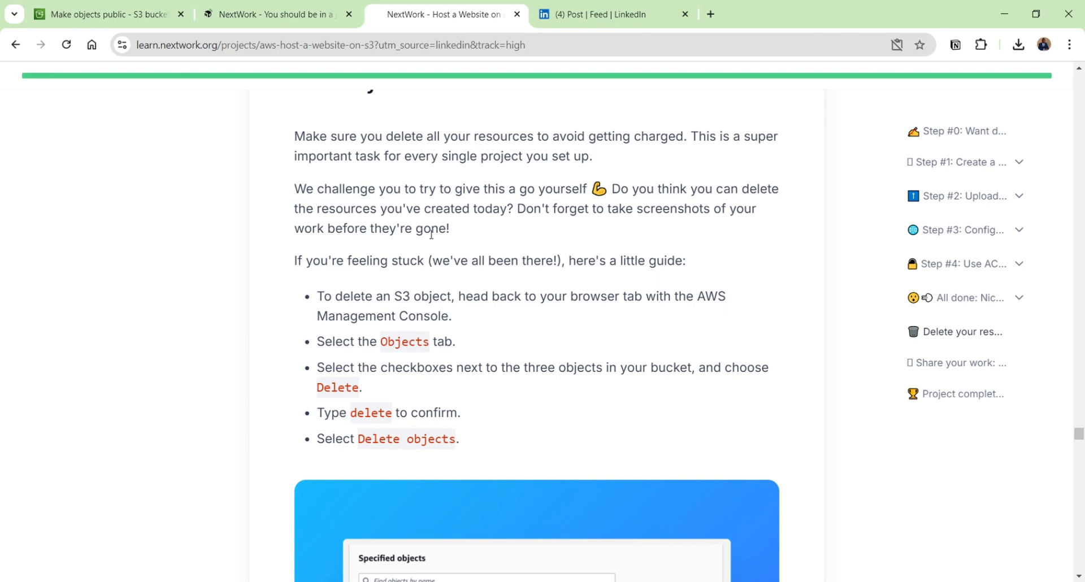
scroll(431, 233, "down", 1)
scroll(448, 185, "down", 1)
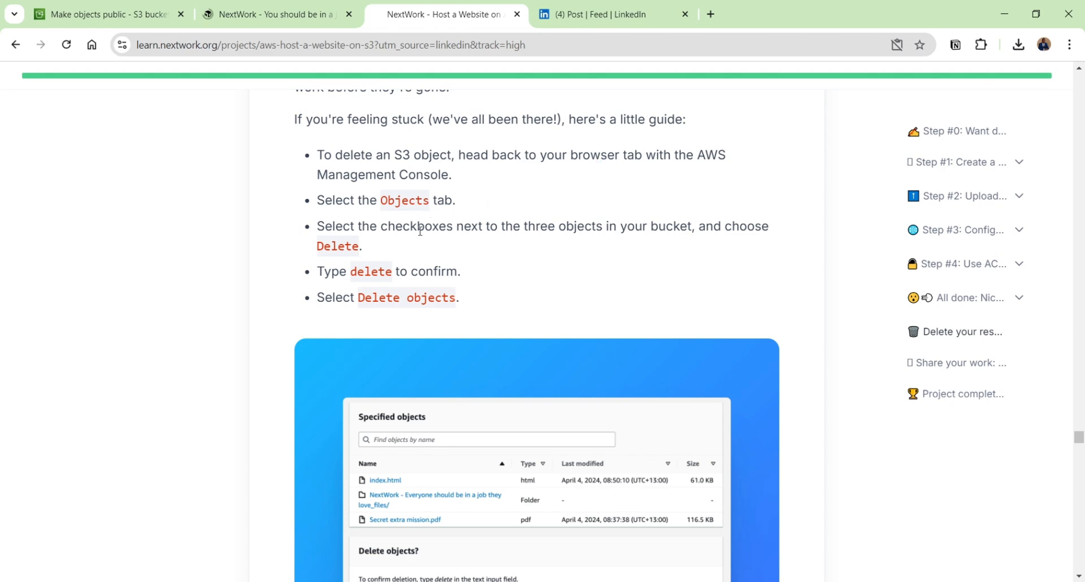
scroll(420, 230, "down", 1)
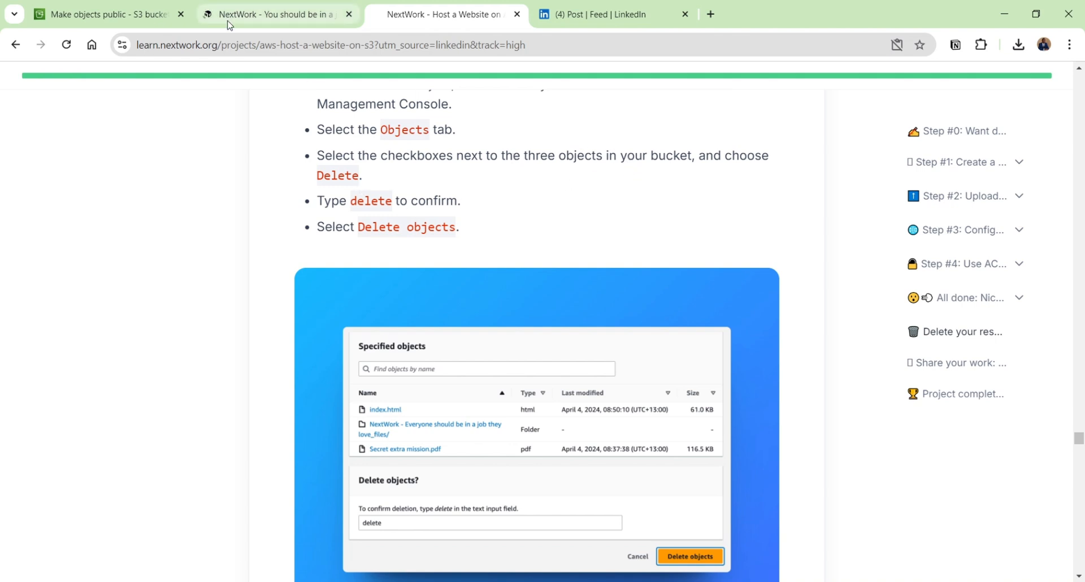
Return to the S3 console and close the public access status page to get back to the bucket's object list.
left_click(262, 23)
left_click(135, 25)
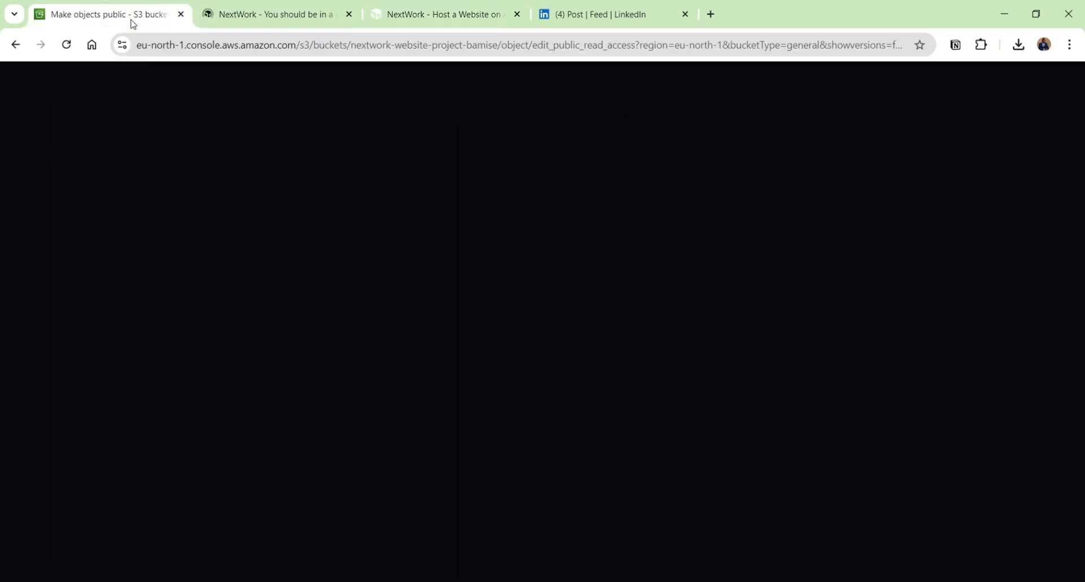
scroll(678, 286, "up", 1)
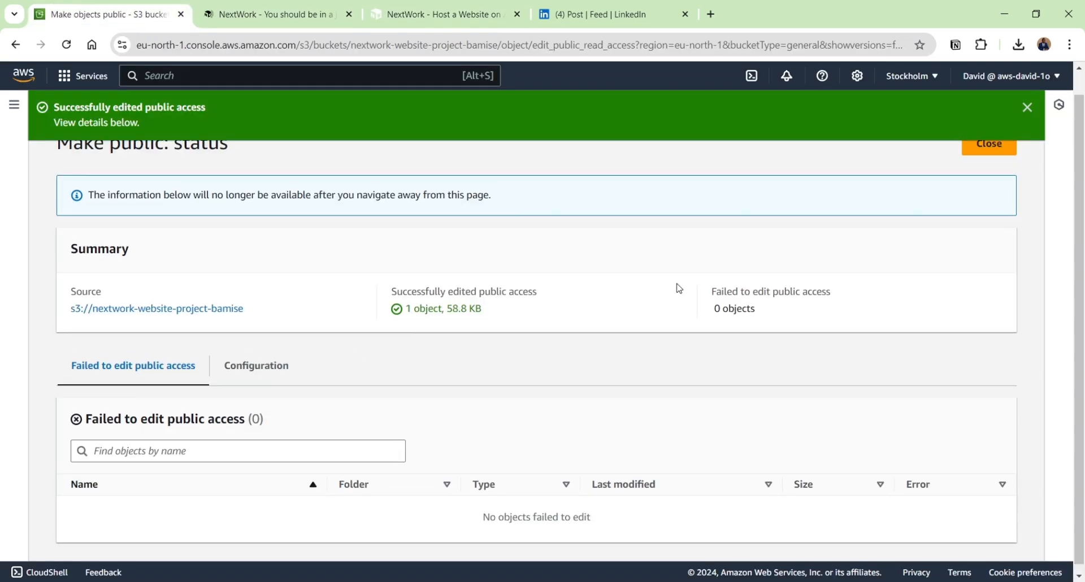
left_click(989, 168)
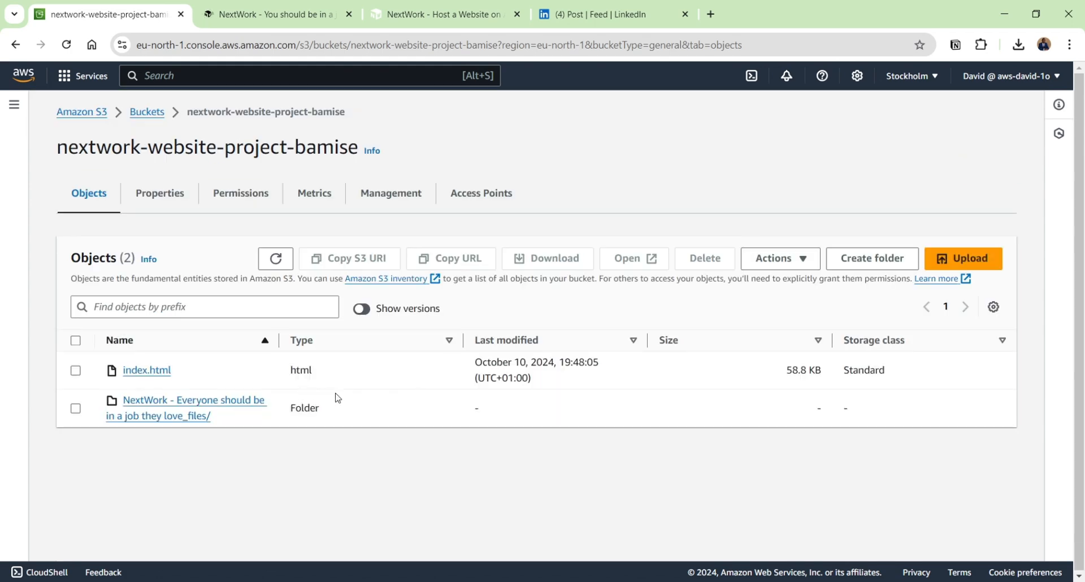
Delete index.html and the "NextWork - Everyone should be in a job they love_files/" folder from the bucket, confirming with "delete", and close the status page.
left_click(76, 370)
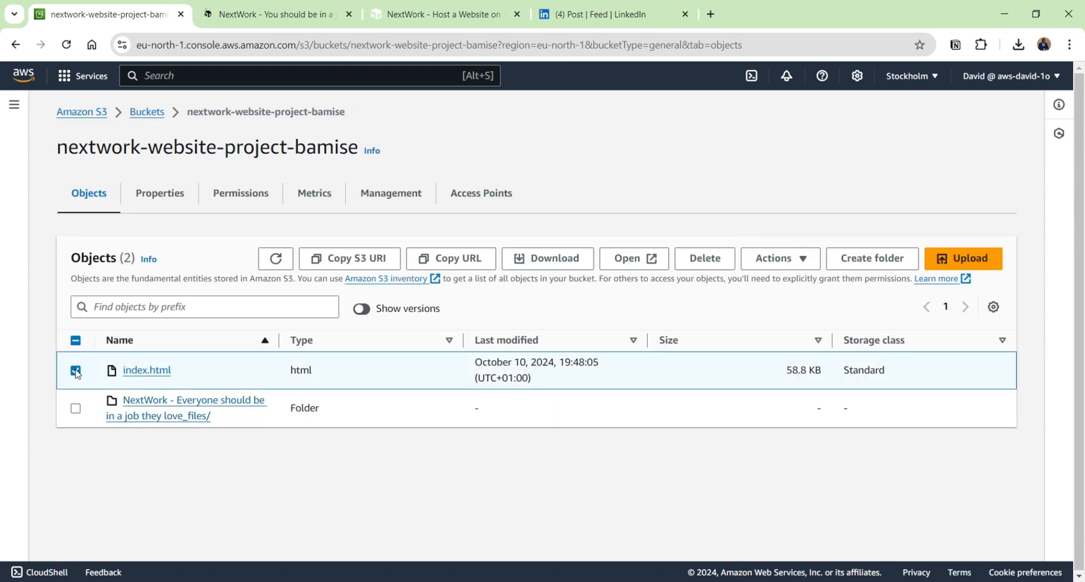
left_click(76, 408)
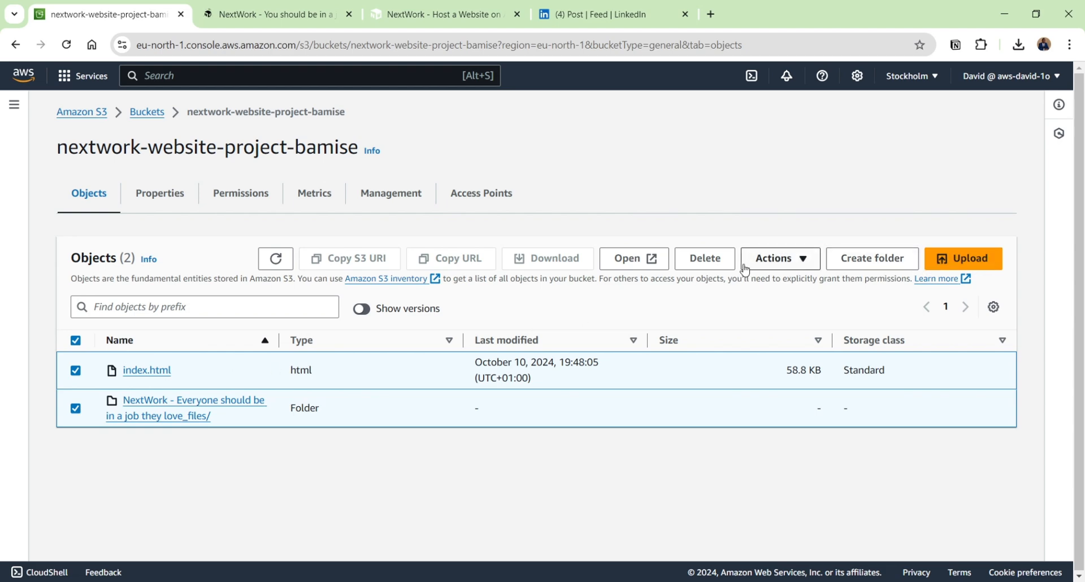
left_click(703, 258)
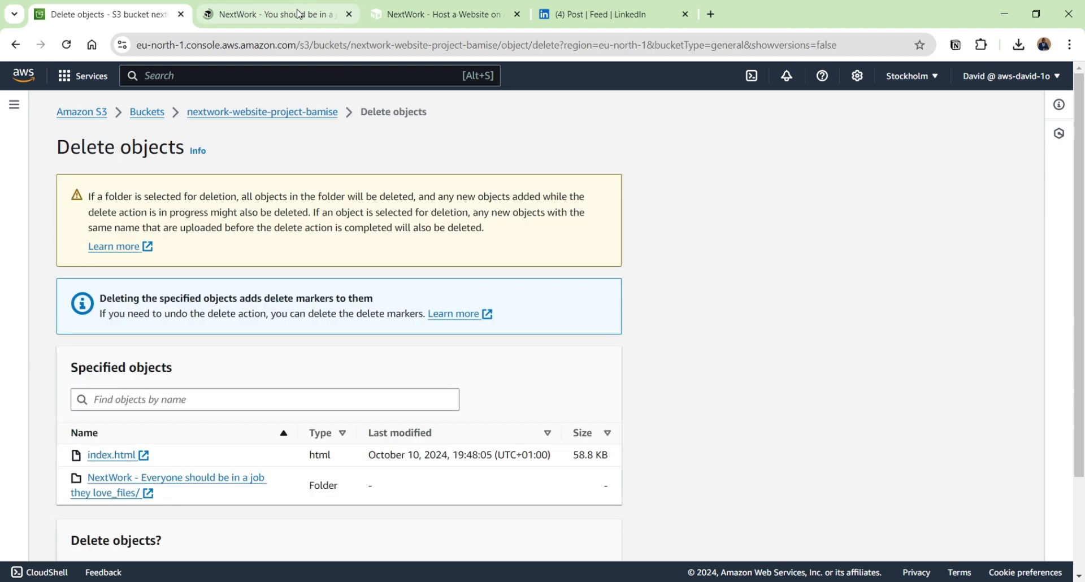
left_click(295, 14)
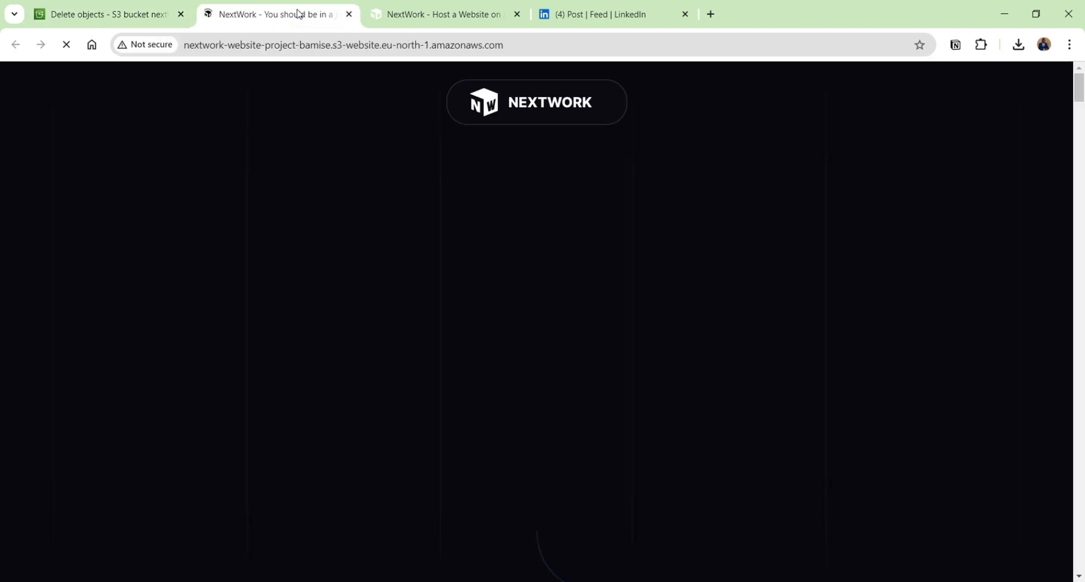
left_click(135, 16)
scroll(496, 395, "down", 2)
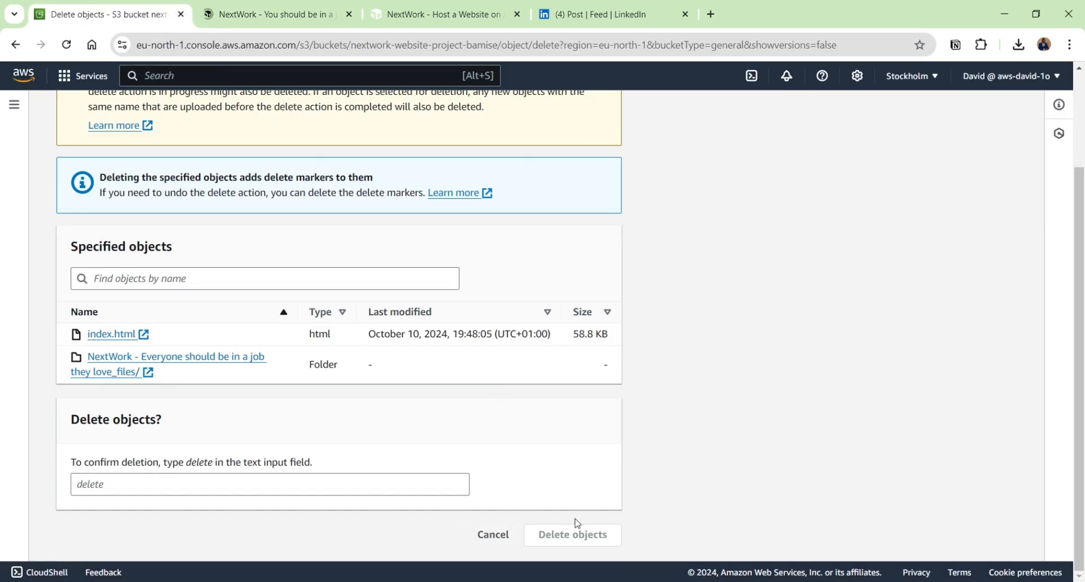
left_click(329, 480)
type("del")
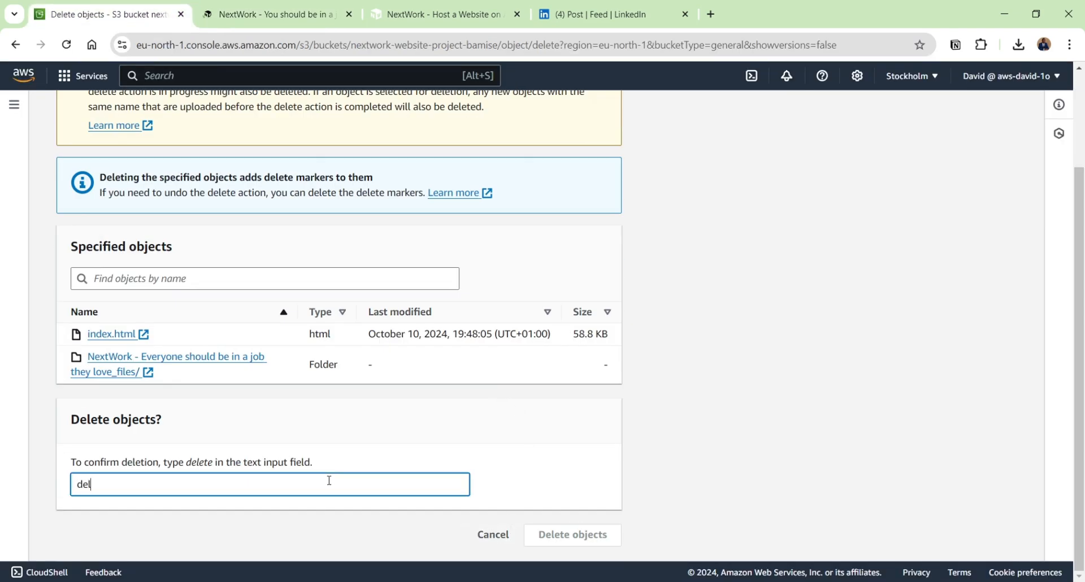
type("ereete")
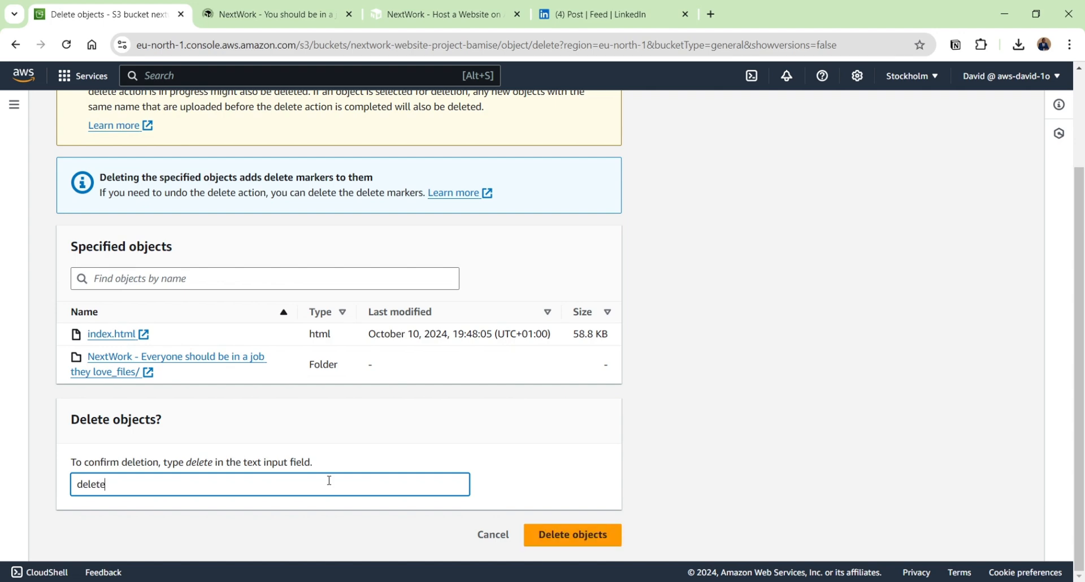
left_click(580, 537)
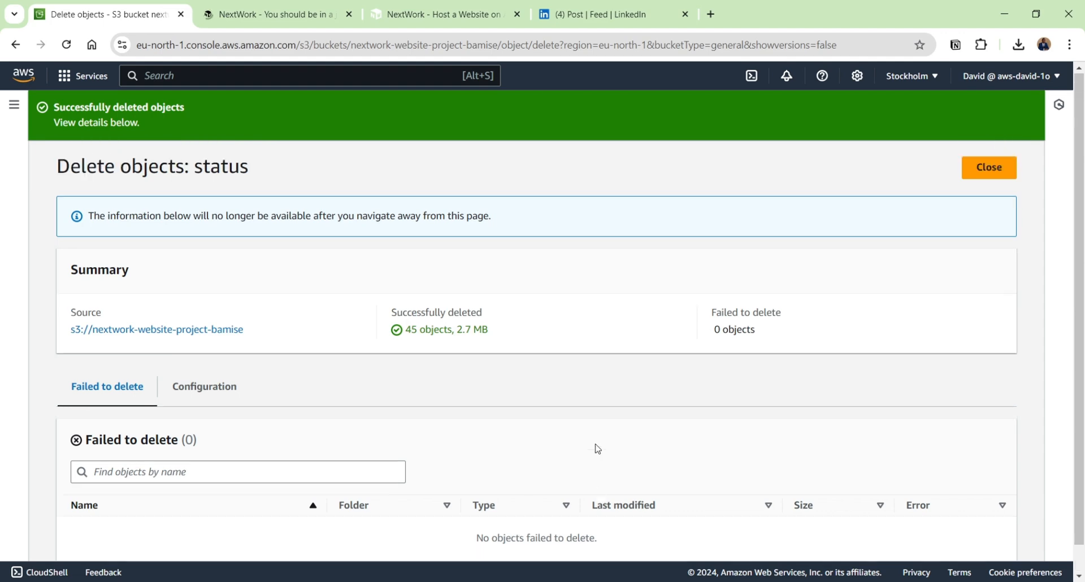
left_click(977, 171)
Check how the hosted website responds with the bucket's objects deleted, and return to the S3 console.
left_click(265, 14)
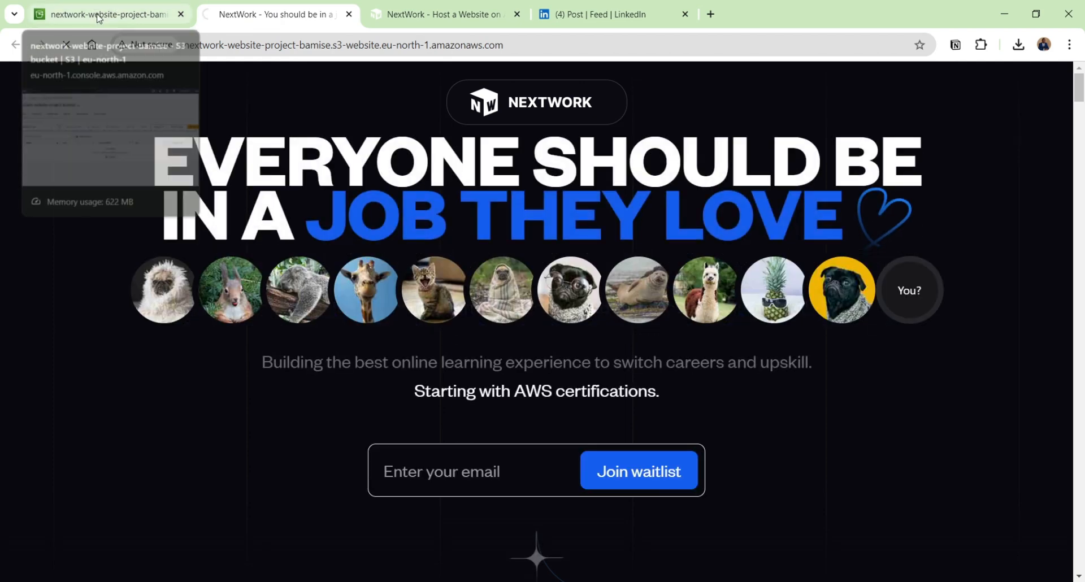
left_click(98, 18)
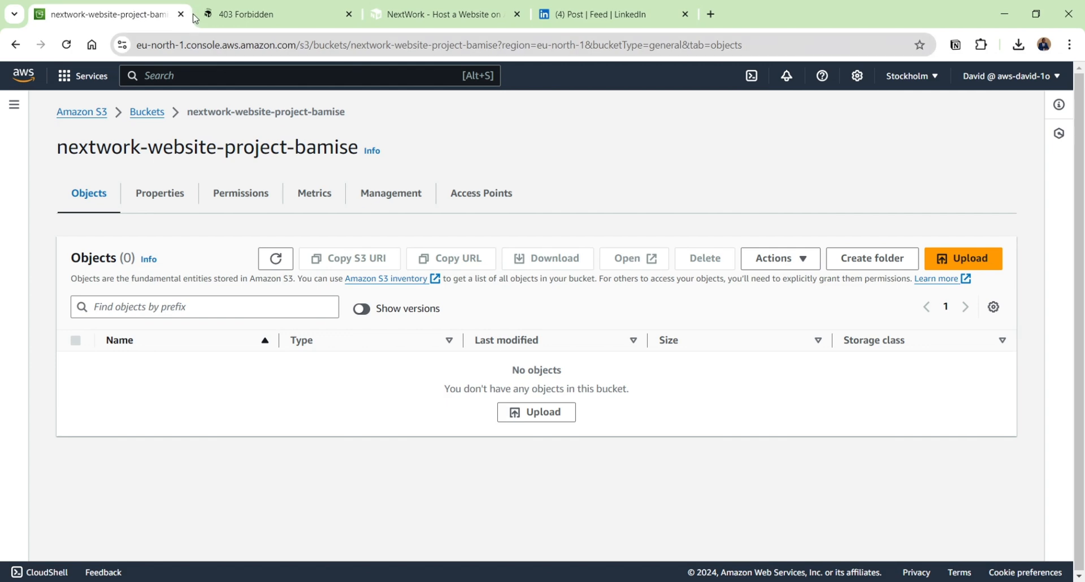
left_click(256, 13)
left_click(113, 19)
Empty the website project bucket through its deletion page, confirming with "permanently delete", and exit to the bucket list.
left_click(151, 116)
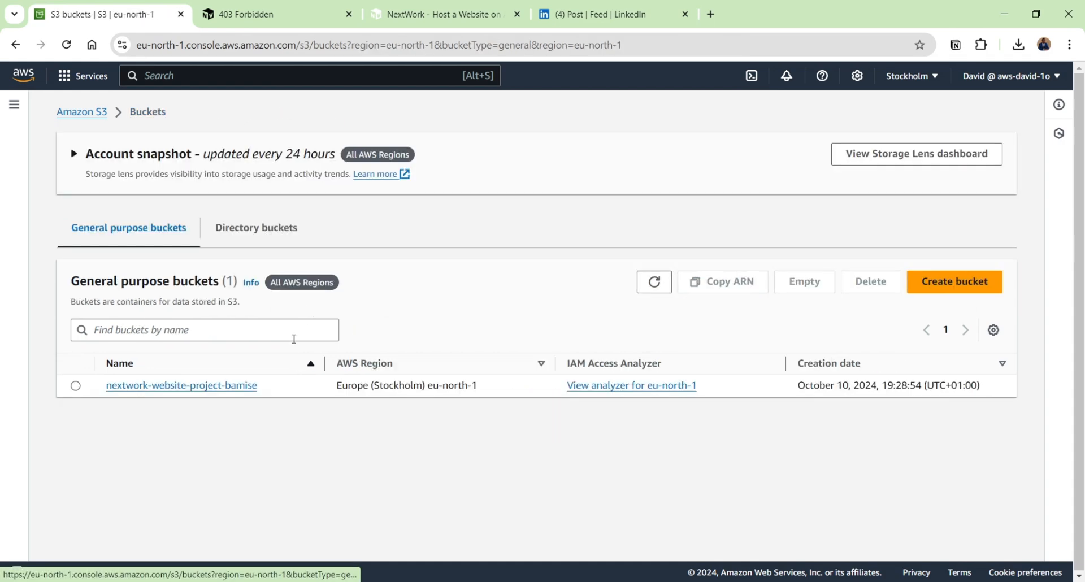
left_click(76, 386)
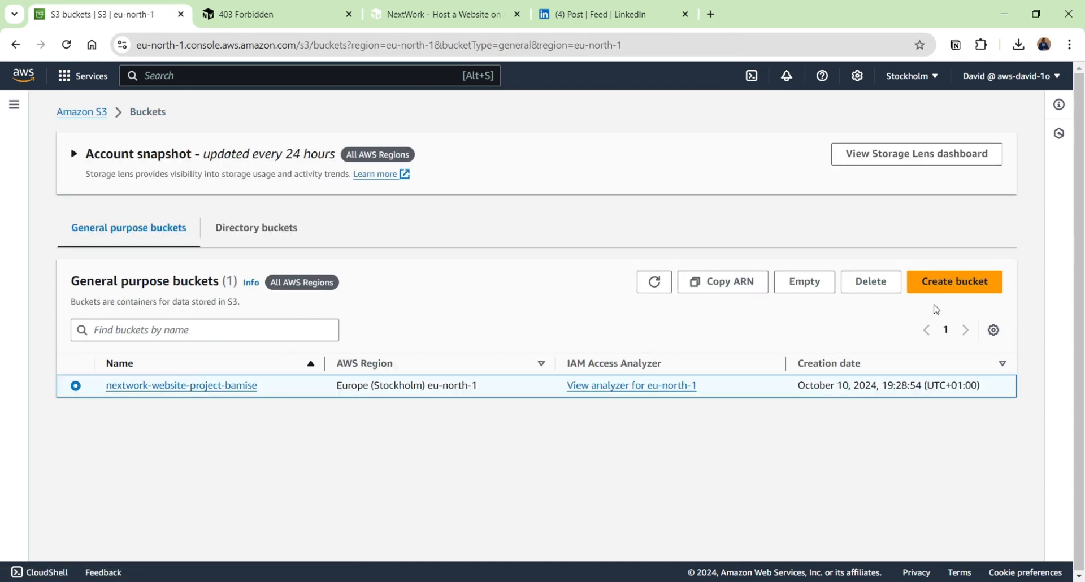
left_click(883, 283)
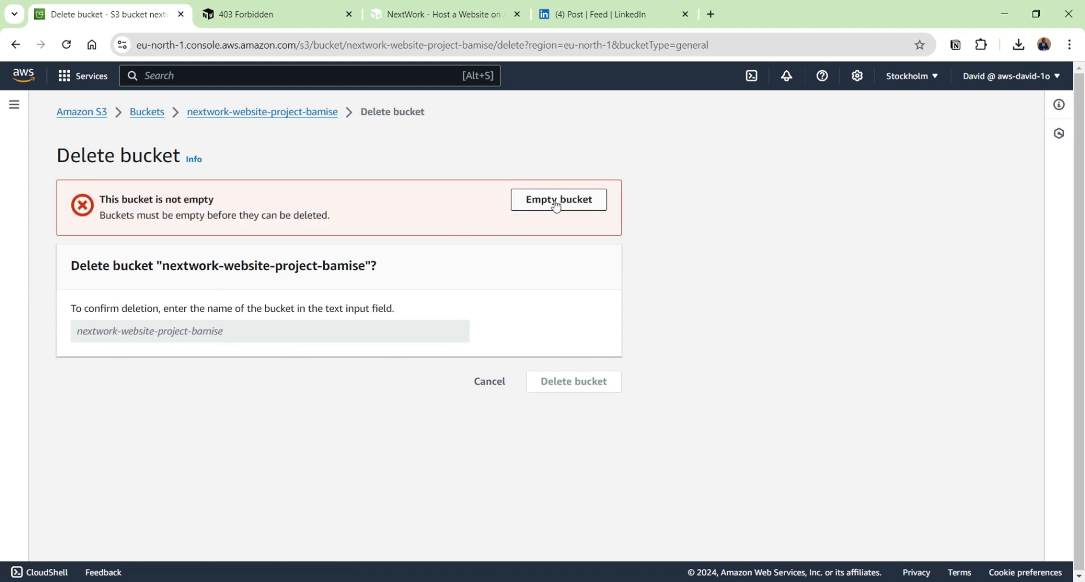
left_click(557, 204)
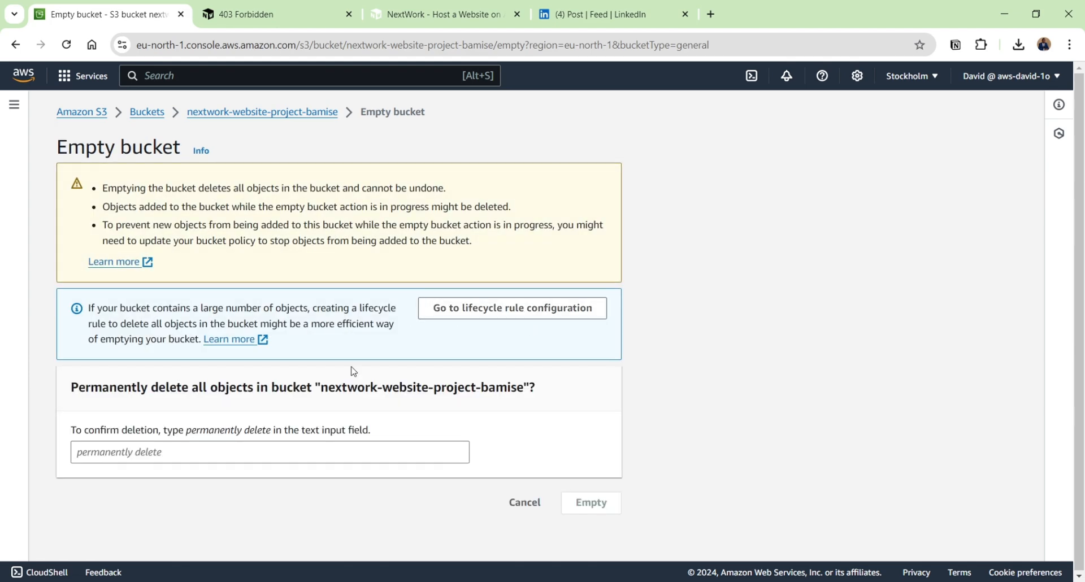
left_click(324, 456)
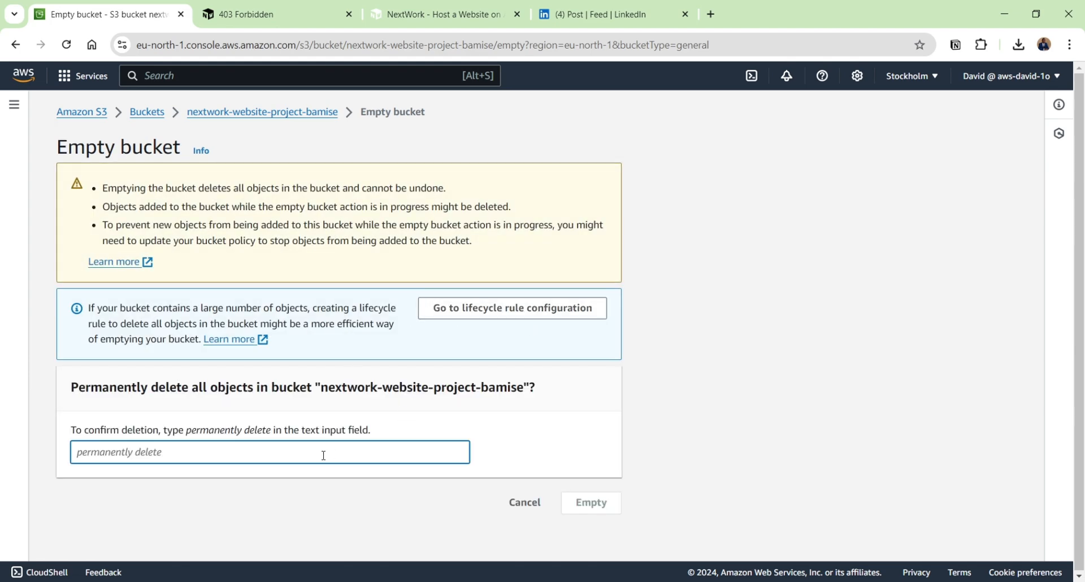
type("permanently delete")
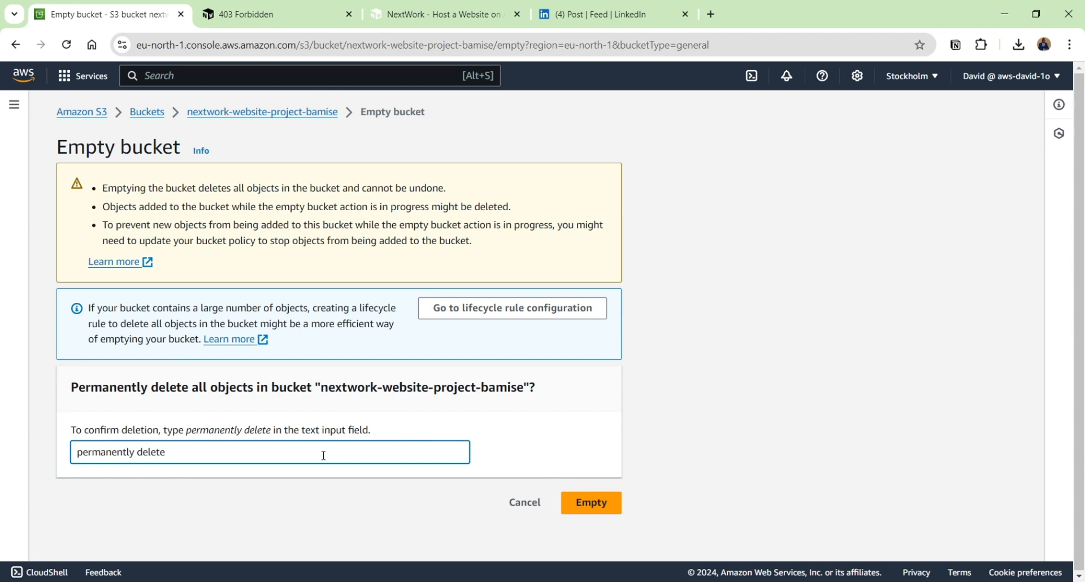
left_click(602, 502)
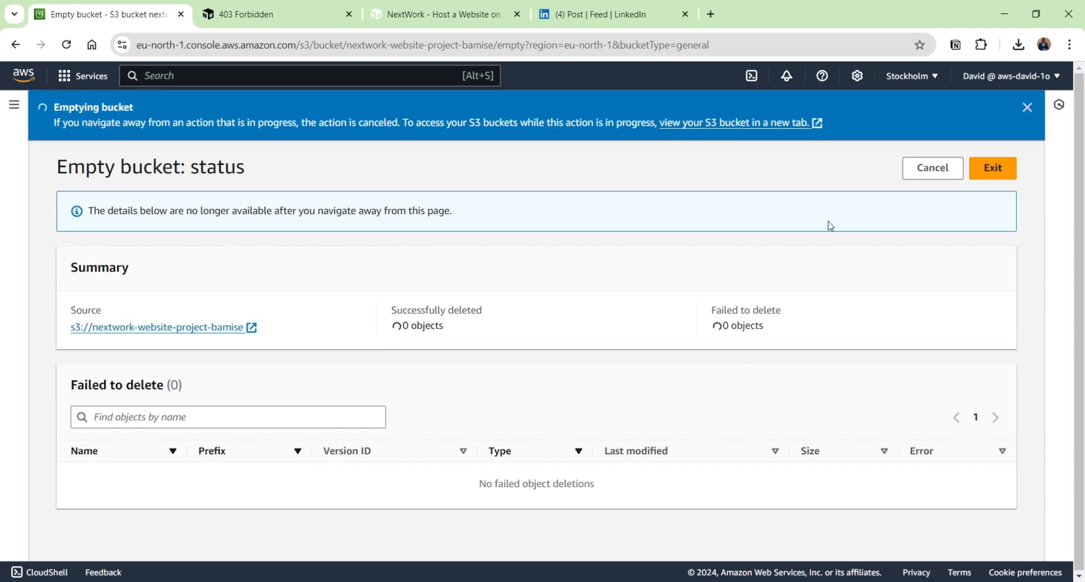
left_click(992, 169)
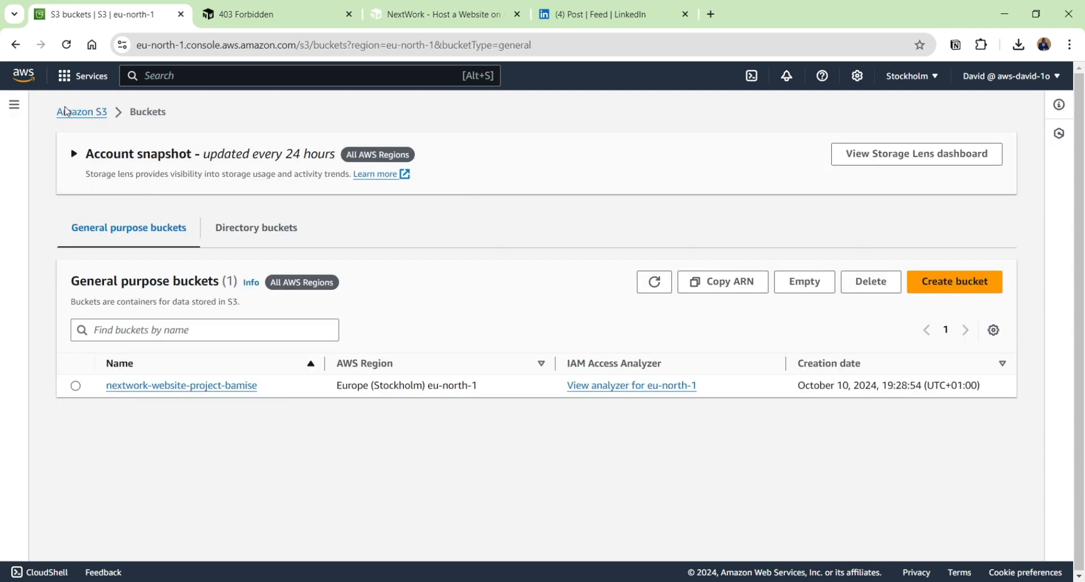
Refresh the S3 bucket list and reload the hosted website to check its status, ending back in the console.
left_click(66, 44)
left_click(256, 12)
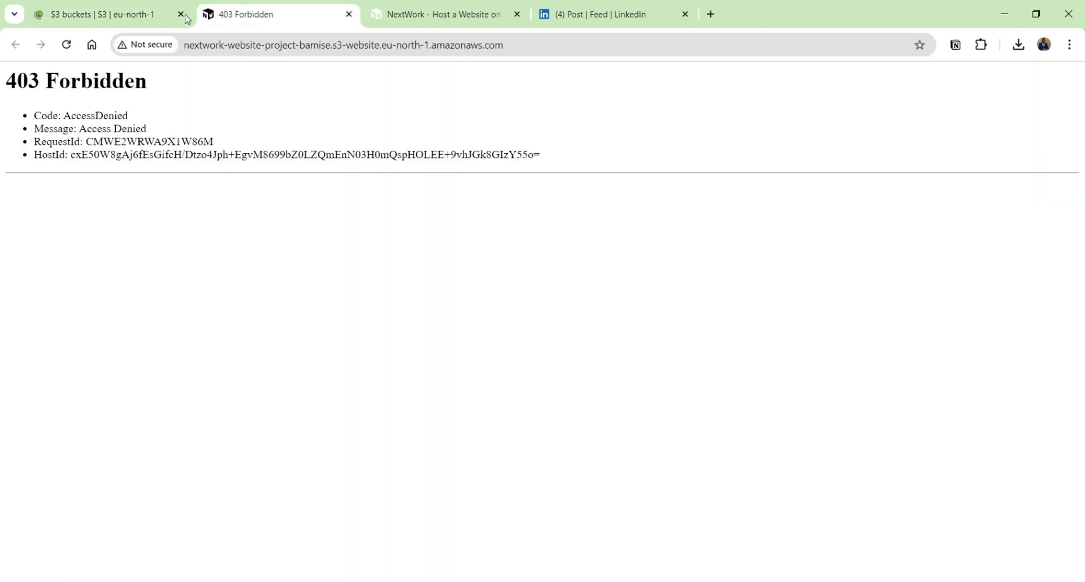
left_click(63, 49)
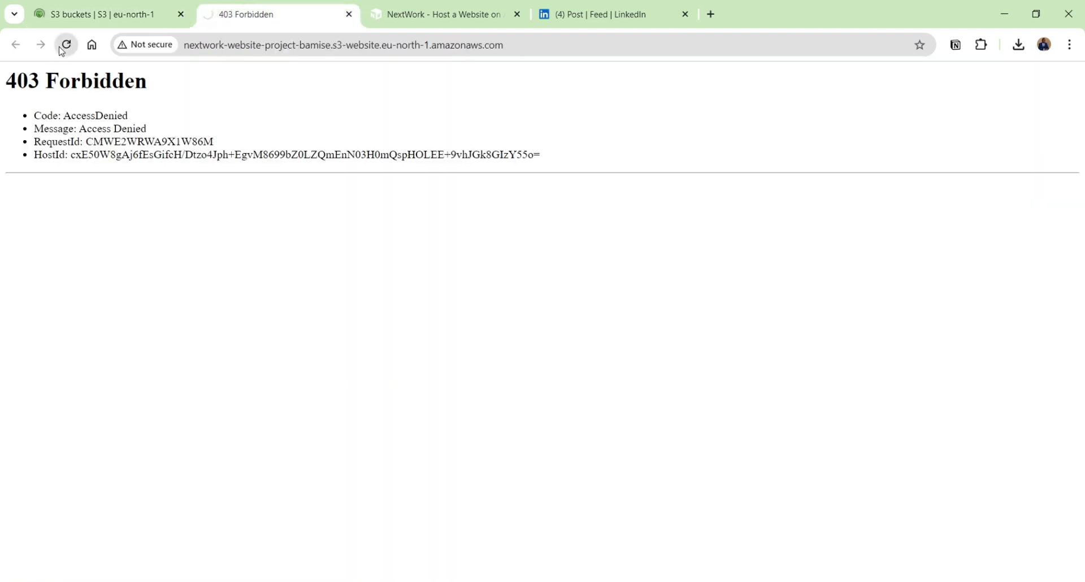
left_click(118, 15)
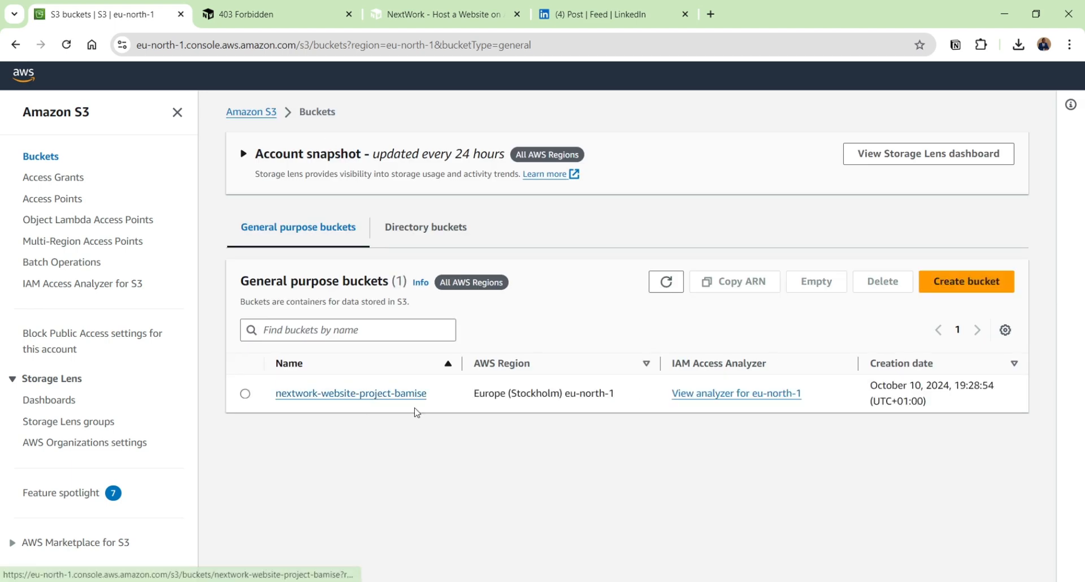
Delete the emptied website project bucket, entering its full bucket name as confirmation.
left_click(245, 393)
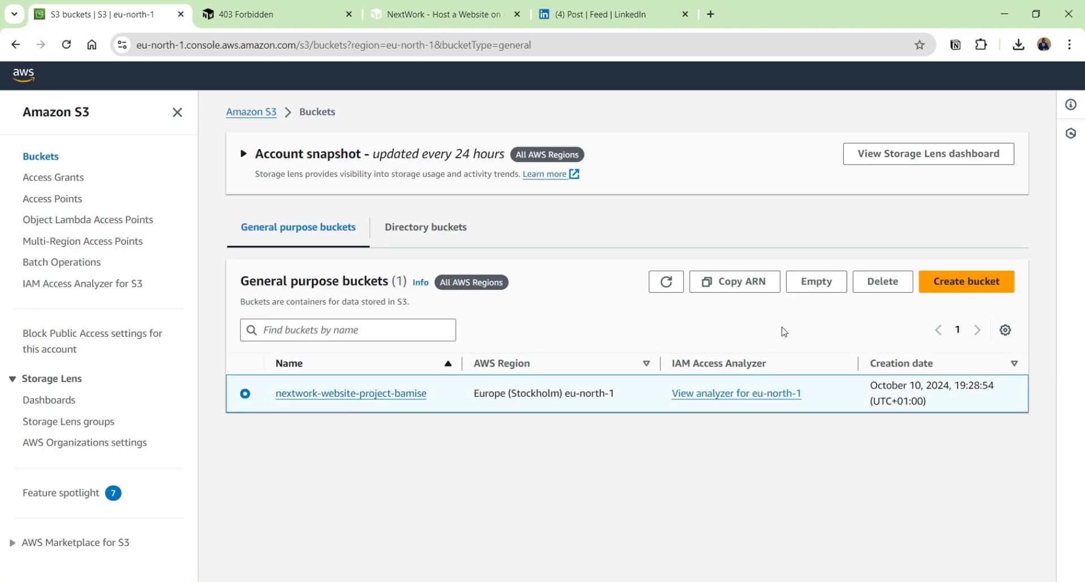
left_click(882, 281)
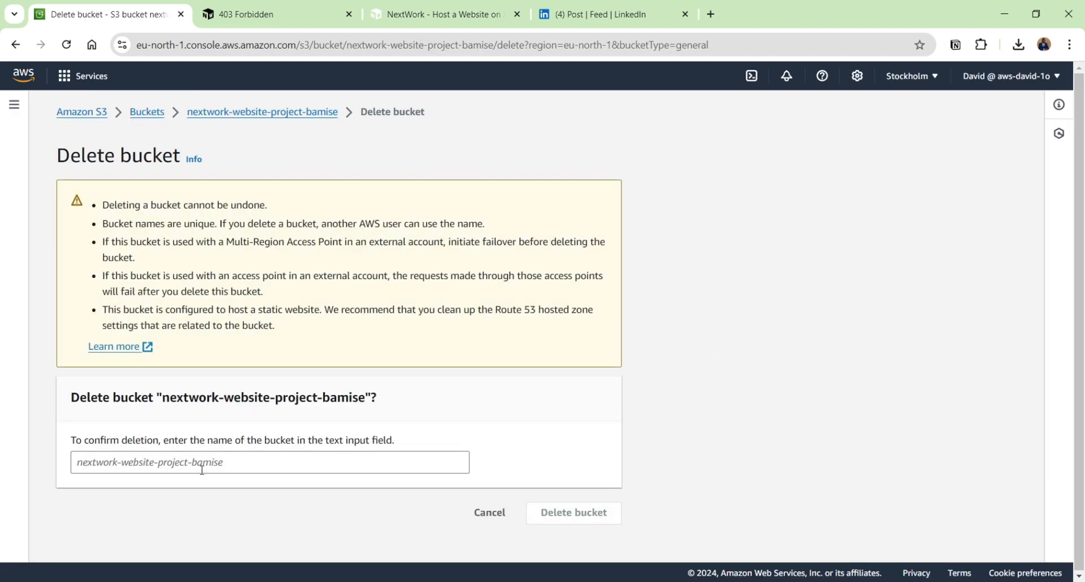
left_click(202, 469)
type("ne")
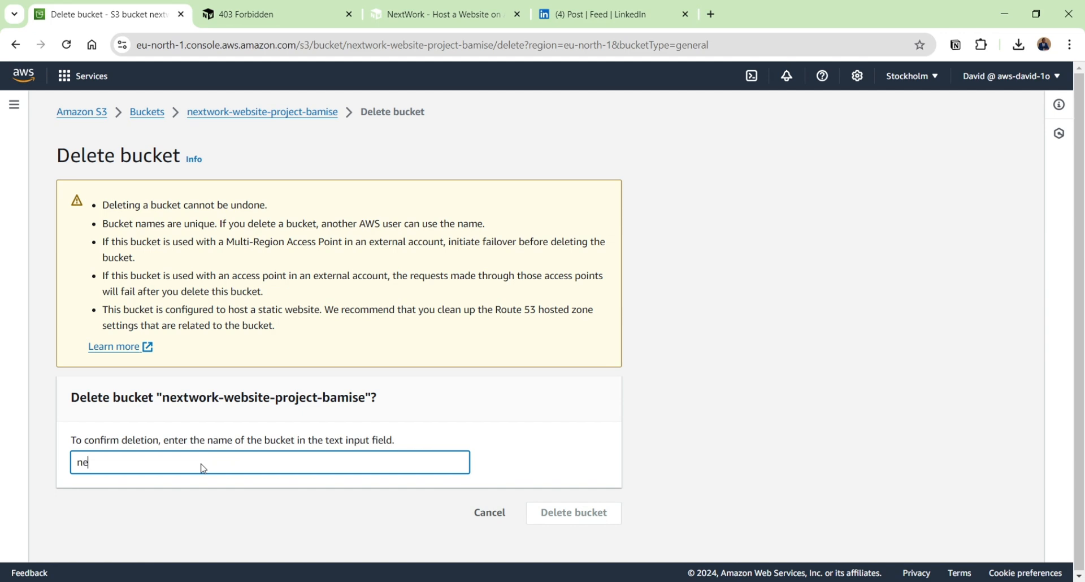
type("t")
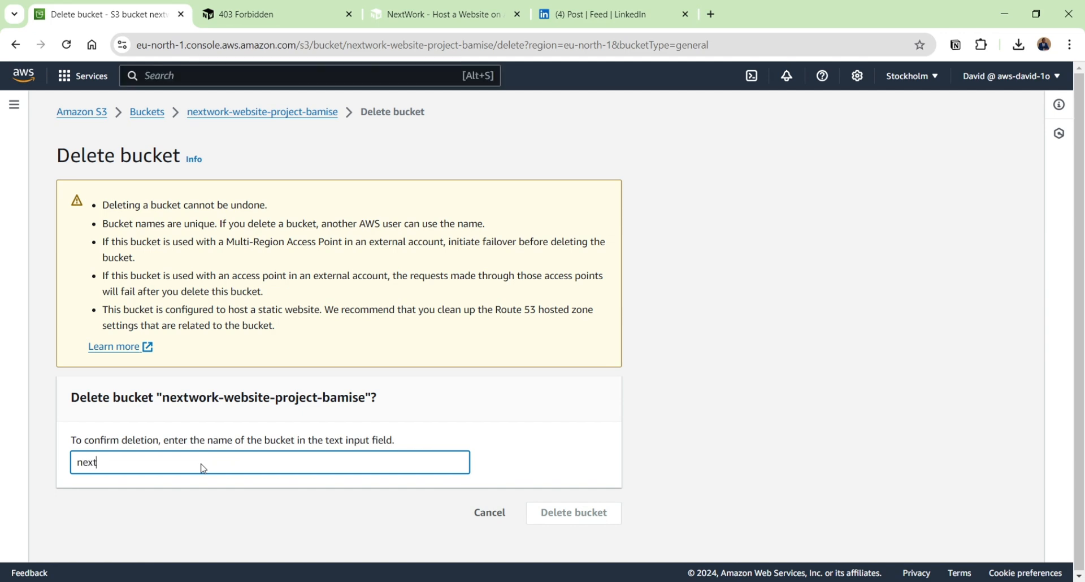
type("wwork")
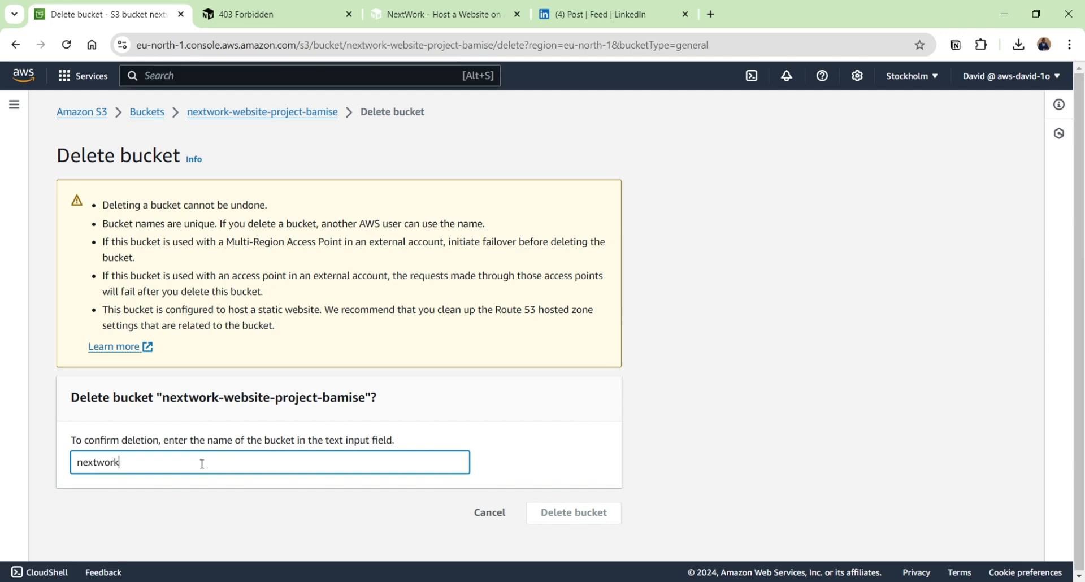
type("-website-project-bamise")
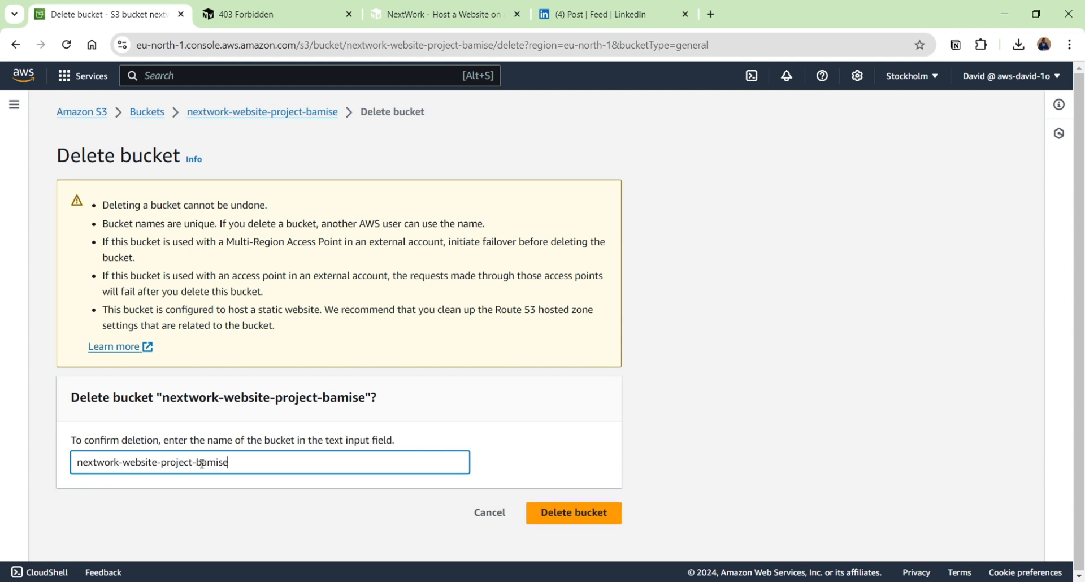
left_click(561, 511)
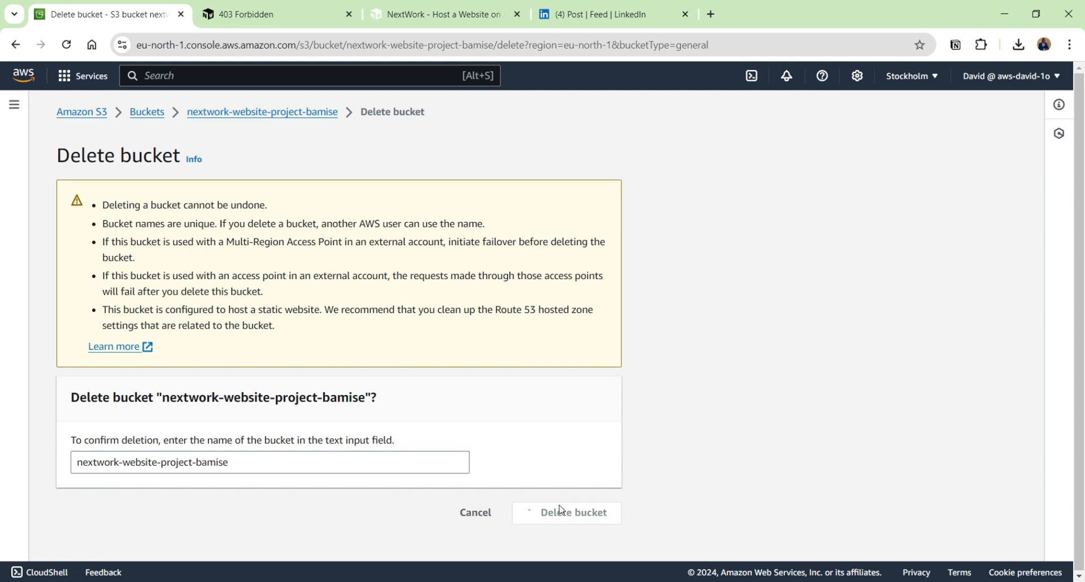